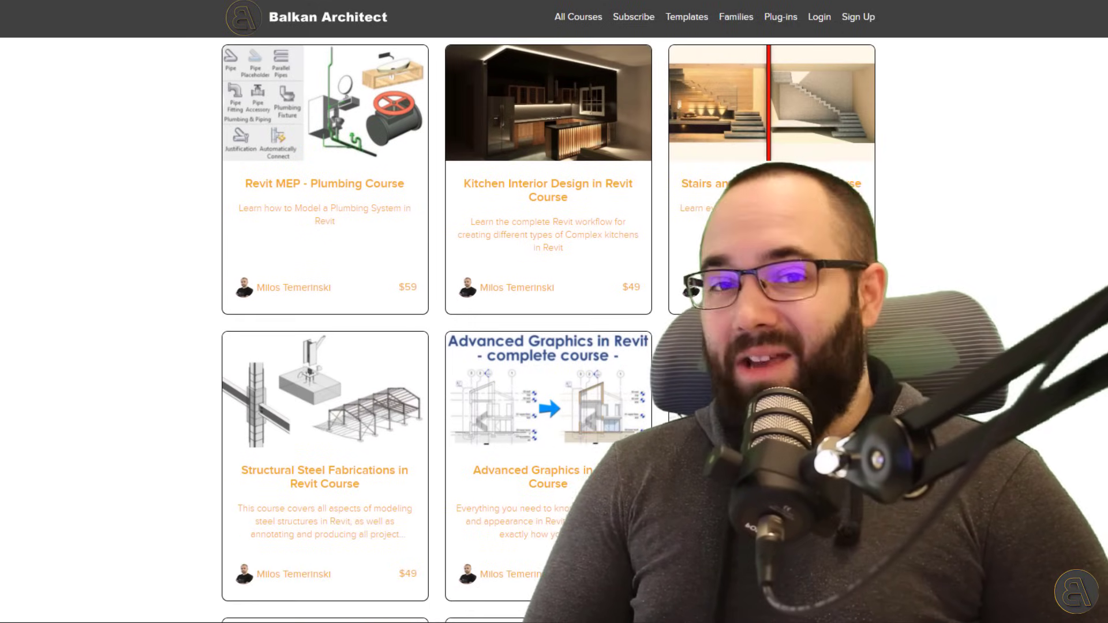
Browse the courses, templates, families and plug-ins offered on the Balkan Architect website
{"action": "scroll", "coordinate": [548, 329], "scroll_direction": "down", "scroll_amount": 5}
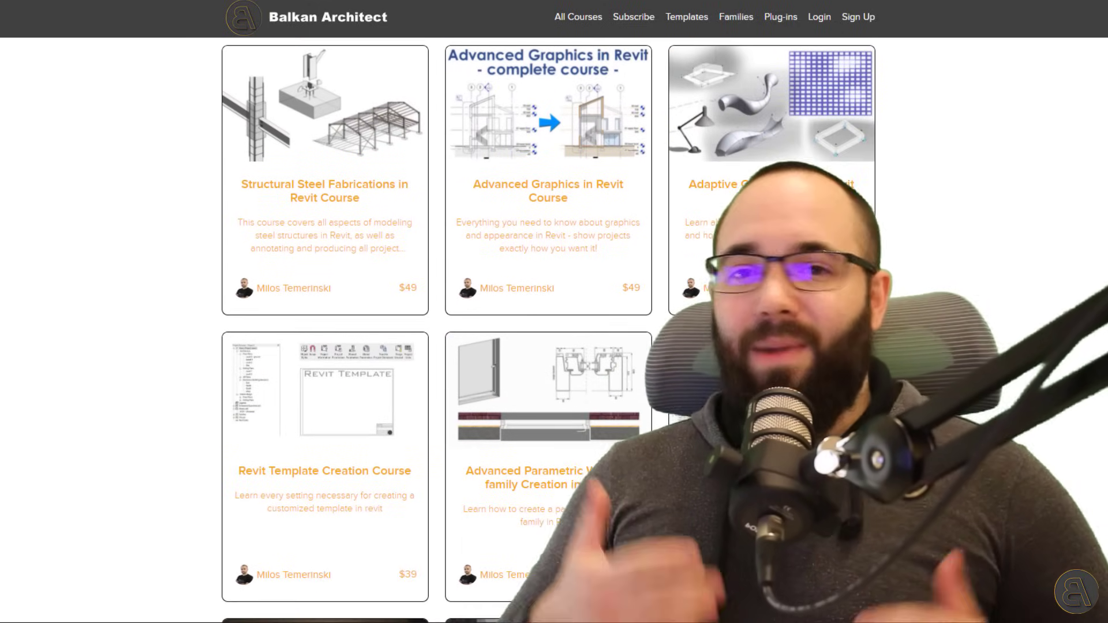
{"action": "scroll", "coordinate": [548, 329], "scroll_direction": "down", "scroll_amount": 5}
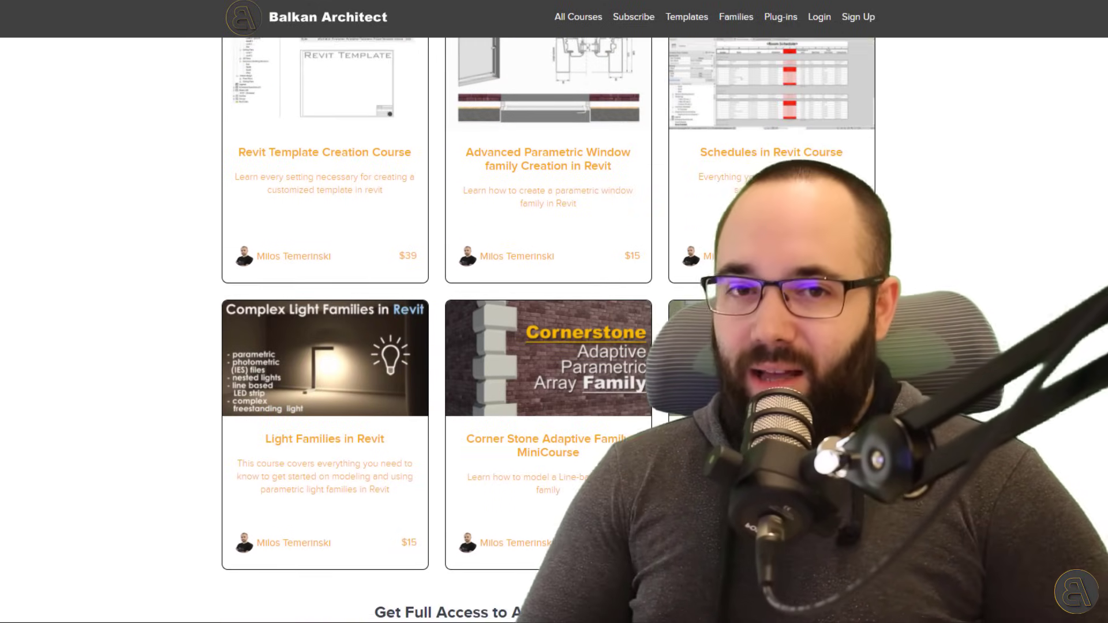
{"action": "scroll", "coordinate": [1105, 349], "scroll_direction": "up", "scroll_amount": 14}
{"action": "left_click_drag", "start_coordinate": [1105, 346], "coordinate": [1090, 42]}
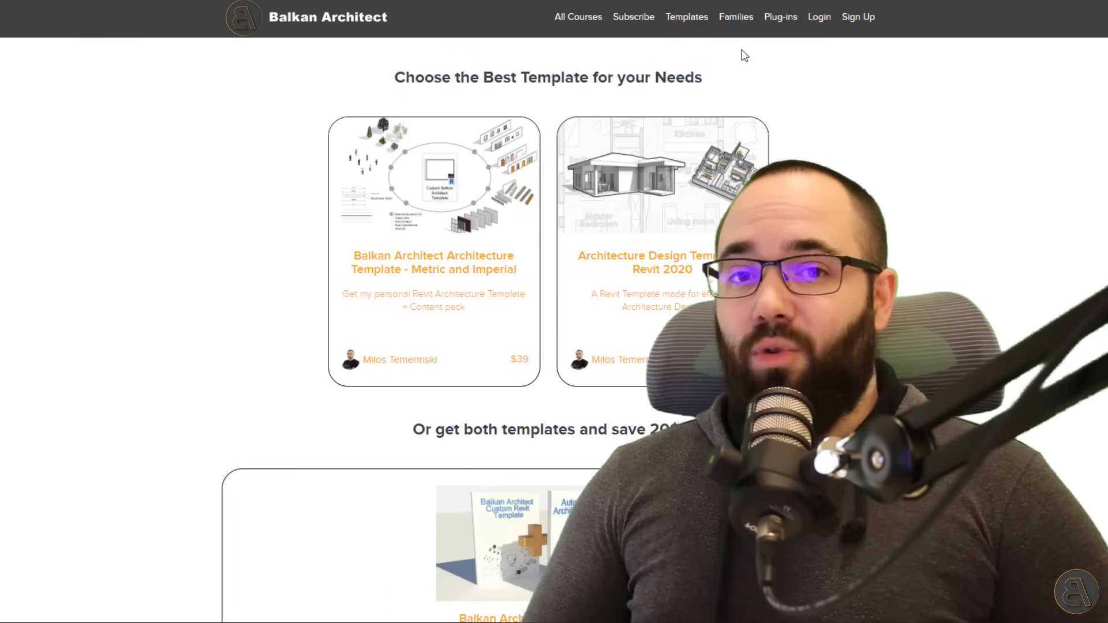
{"action": "left_click", "coordinate": [740, 20]}
{"action": "scroll", "coordinate": [1020, 341], "scroll_direction": "down", "scroll_amount": 7}
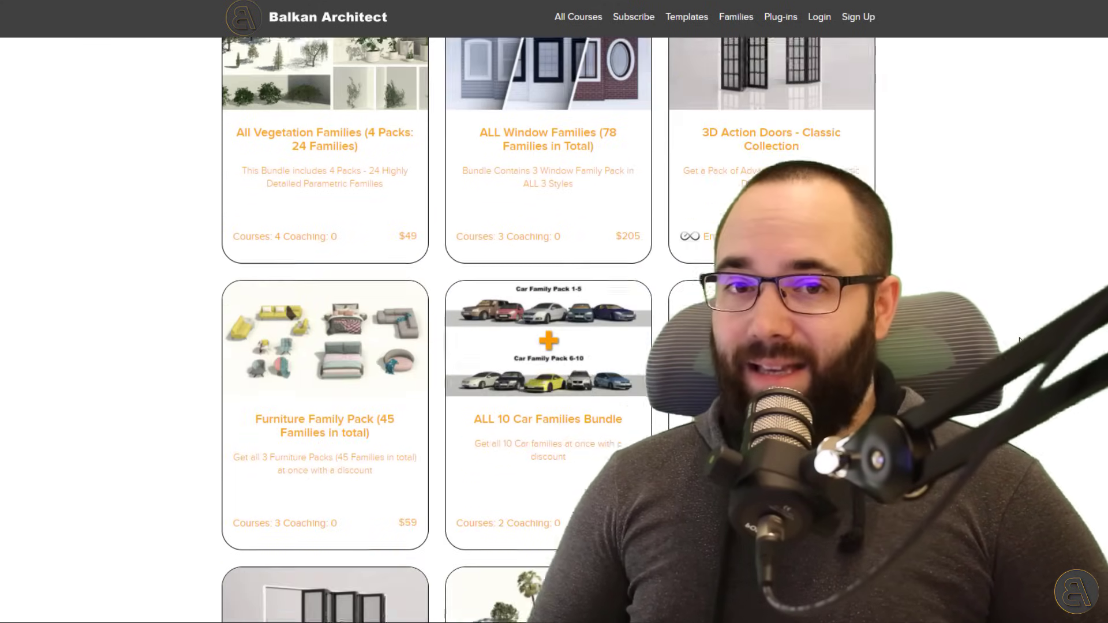
{"action": "scroll", "coordinate": [1019, 340], "scroll_direction": "down", "scroll_amount": 8}
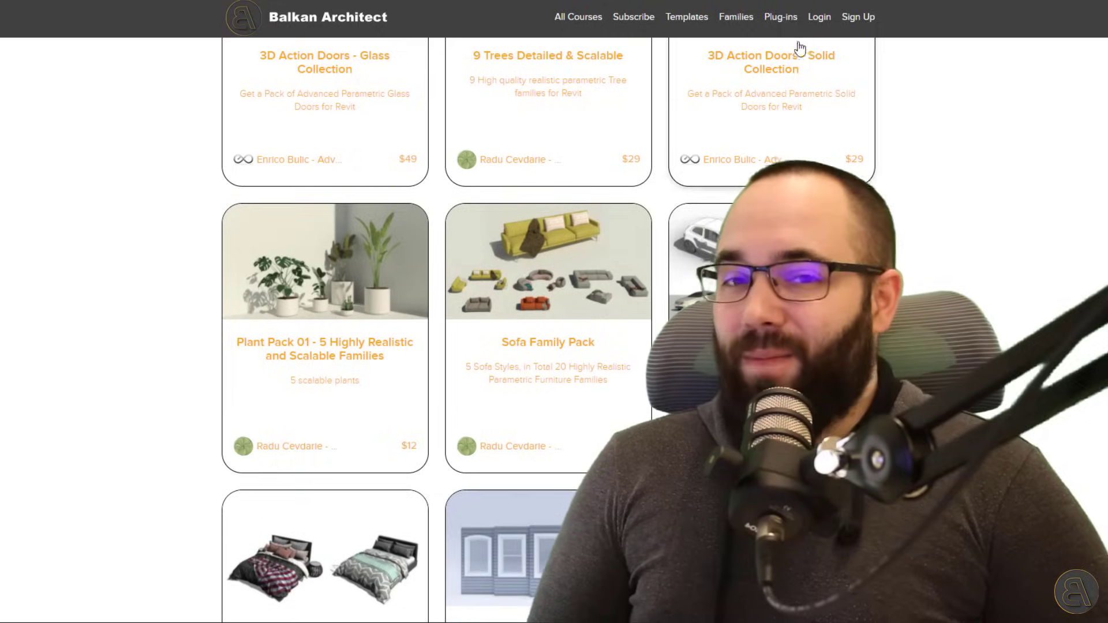
{"action": "left_click", "coordinate": [786, 23]}
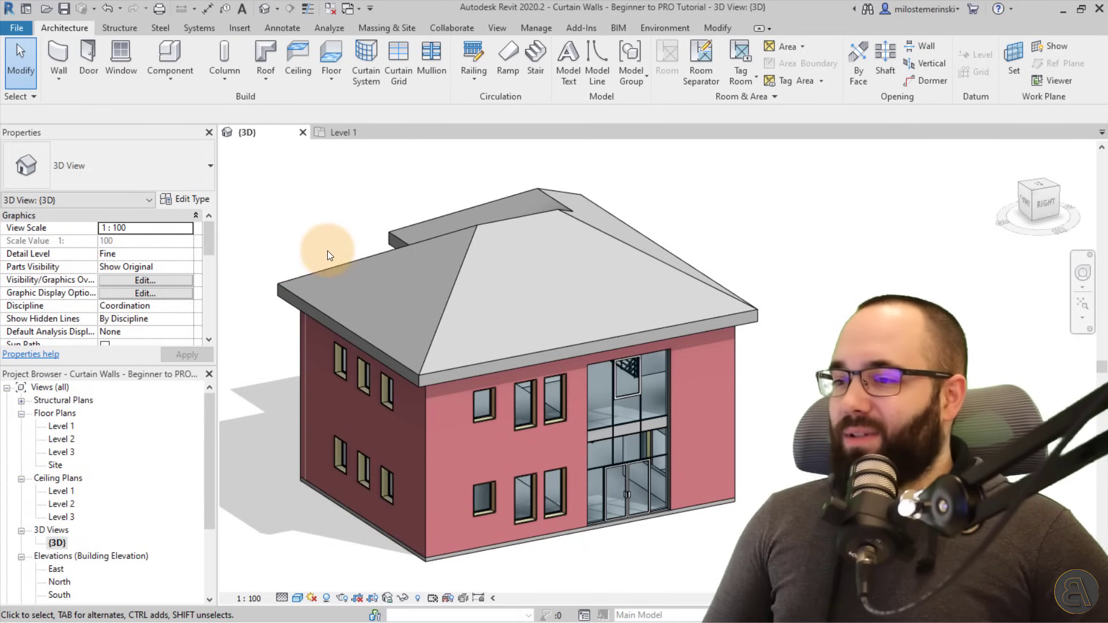
Examine the building in the 3D view and in the Level 1 floor plan, ending on Level 1
{"action": "mouse_move", "coordinate": [323, 240]}
{"action": "middle_mouse_down", "text": "shift"}
{"action": "mouse_move", "coordinate": [341, 248]}
{"action": "mouse_move", "coordinate": [324, 245]}
{"action": "middle_mouse_up", "text": "shift"}
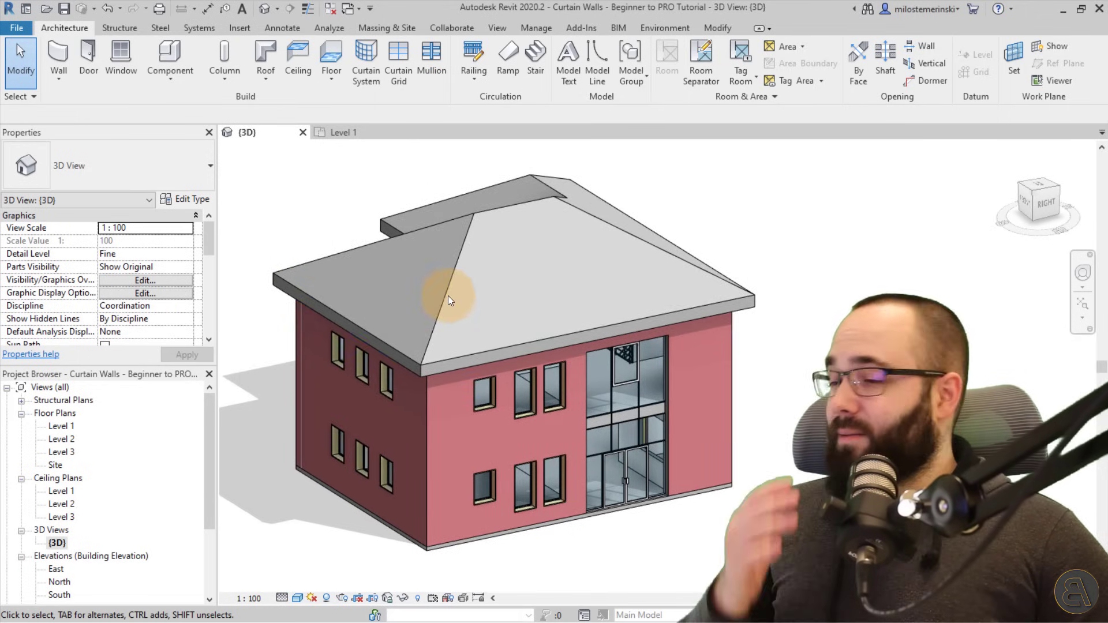
{"action": "middle_click_drag", "start_coordinate": [584, 301], "coordinate": [549, 324]}
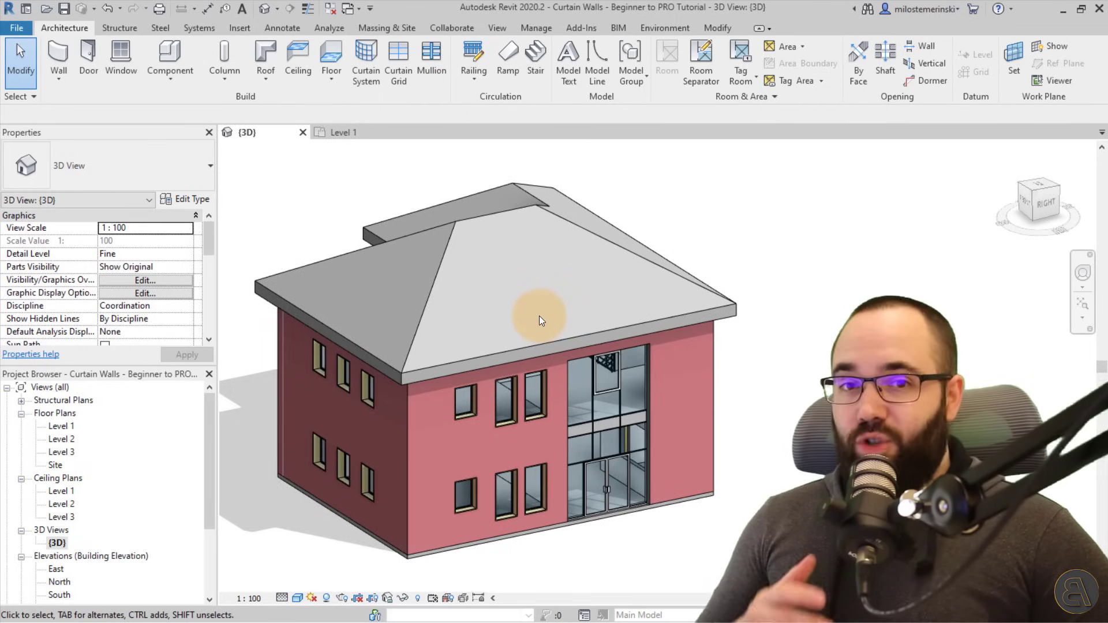
{"action": "left_click", "coordinate": [362, 133]}
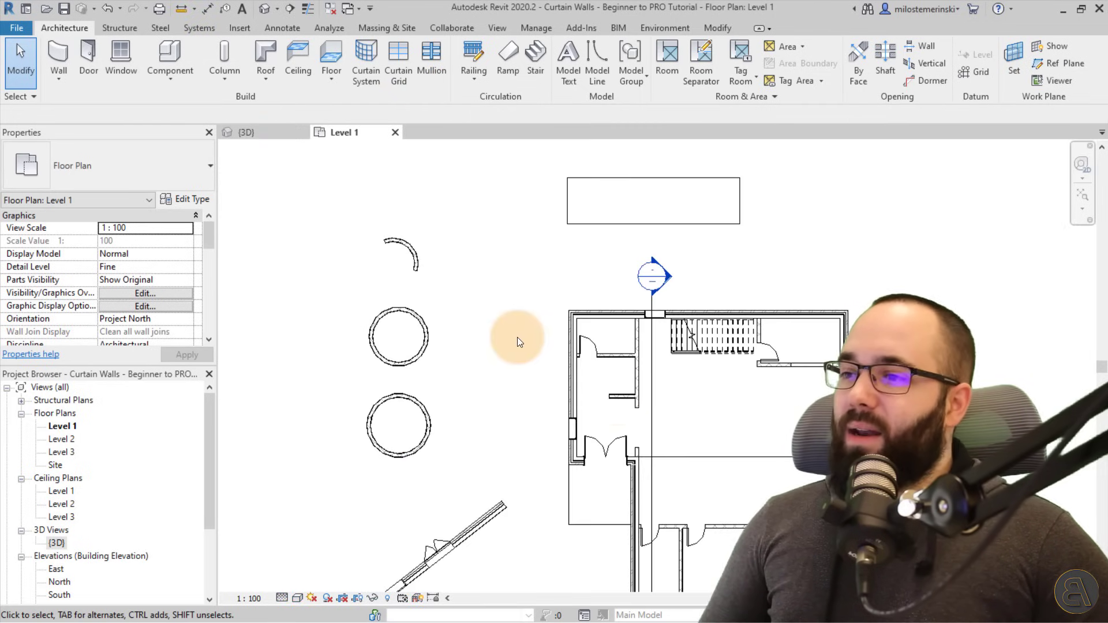
{"action": "scroll", "coordinate": [609, 365], "scroll_direction": "down", "scroll_amount": 1}
{"action": "middle_click_drag", "start_coordinate": [665, 418], "coordinate": [593, 367]}
{"action": "scroll", "coordinate": [627, 362], "scroll_direction": "down", "scroll_amount": 1}
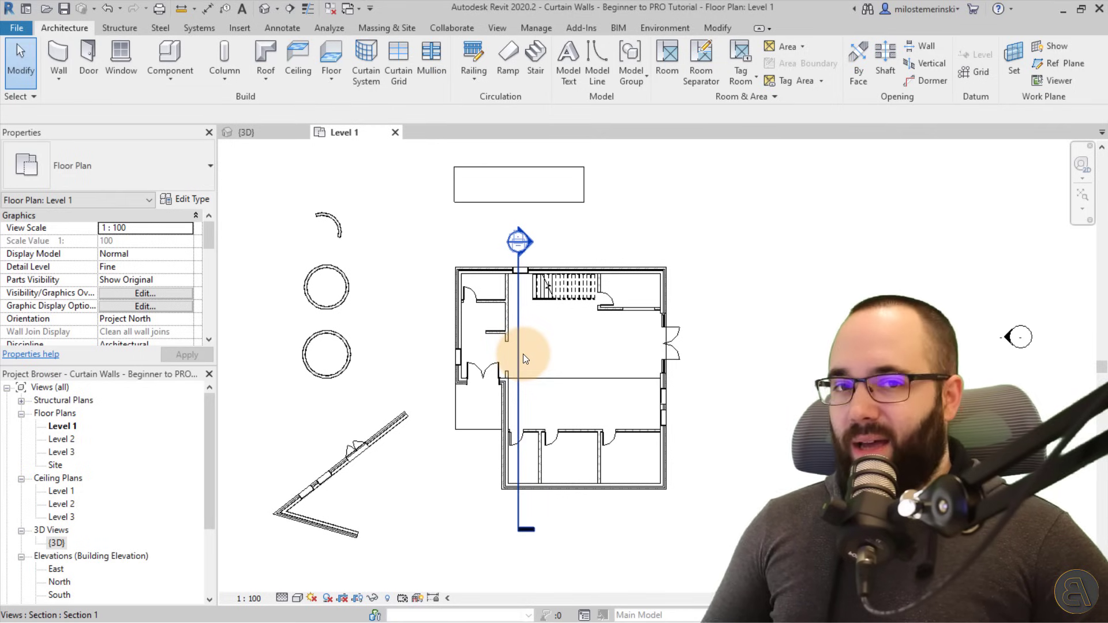
{"action": "left_click", "coordinate": [264, 131]}
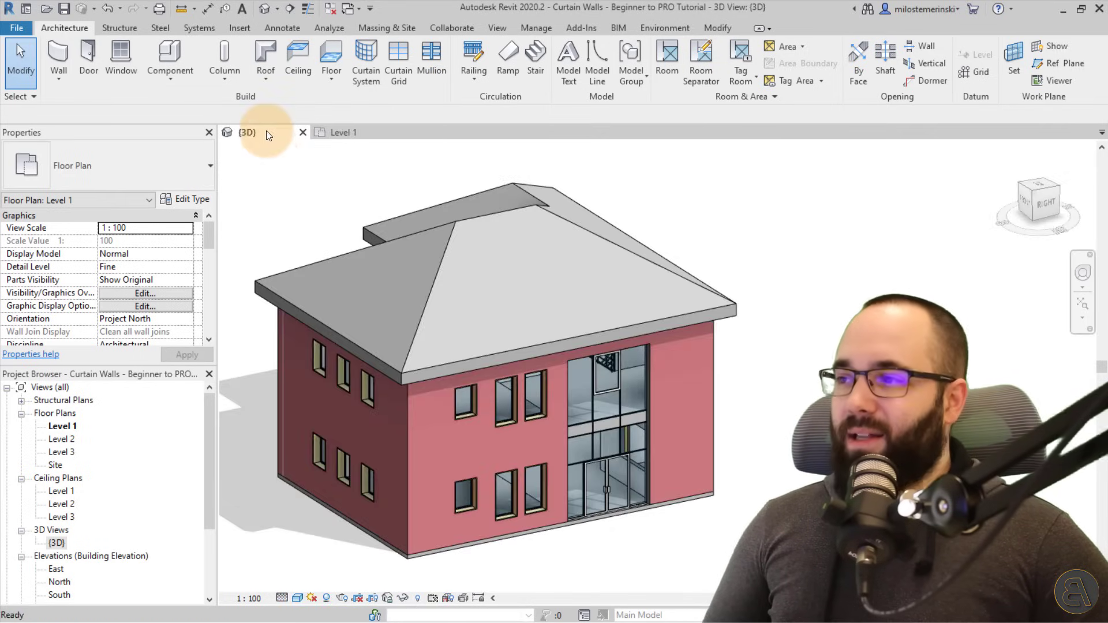
{"action": "left_click", "coordinate": [349, 134]}
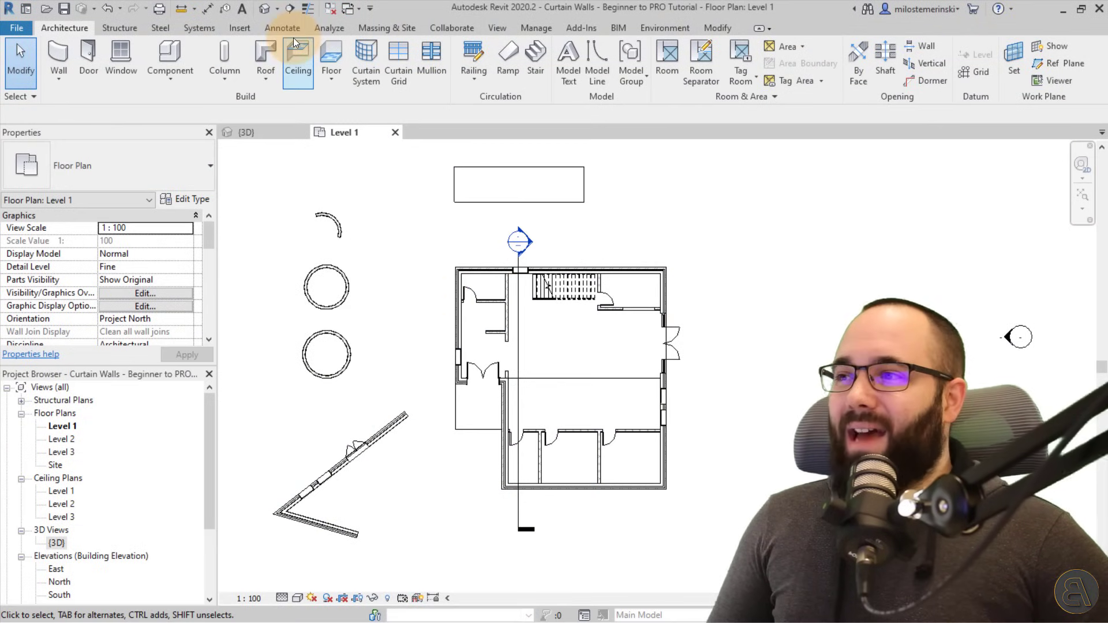
Place an aligned dimension string along the building's east wall, from the upper corner across the double-door opening to the first window edge
{"action": "left_click", "coordinate": [282, 28]}
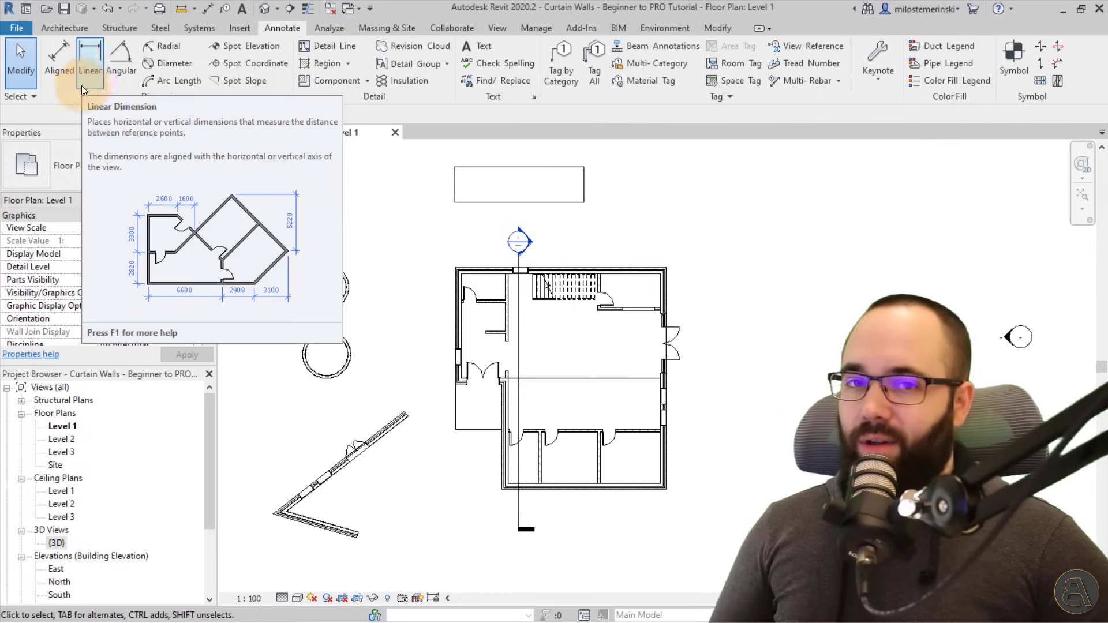
{"action": "left_click", "coordinate": [56, 79]}
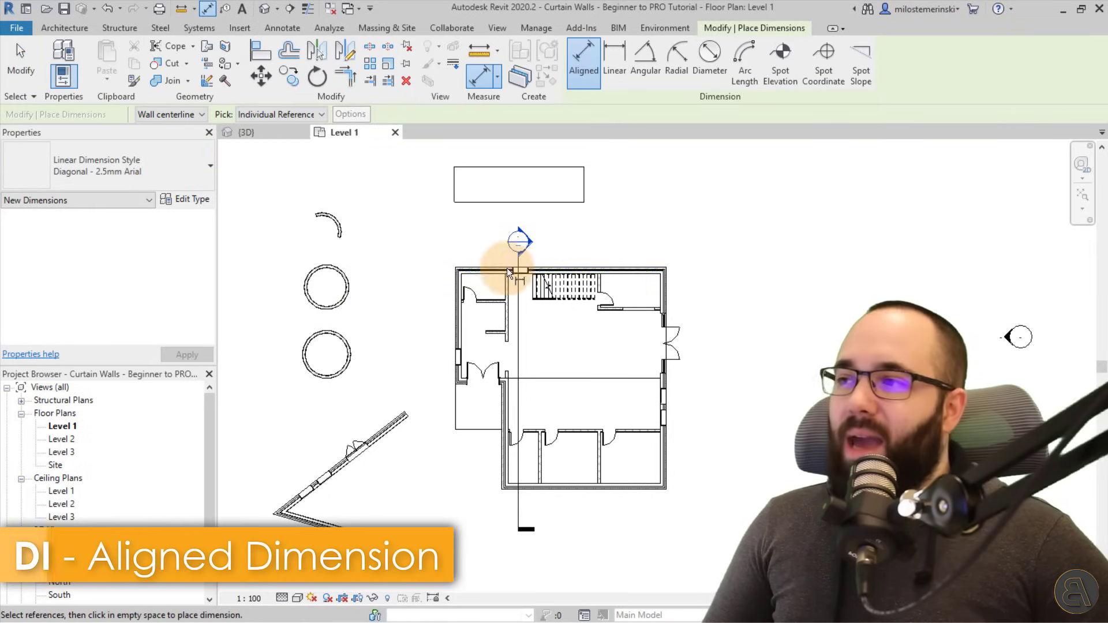
{"action": "scroll", "coordinate": [655, 251], "scroll_direction": "up", "scroll_amount": 4}
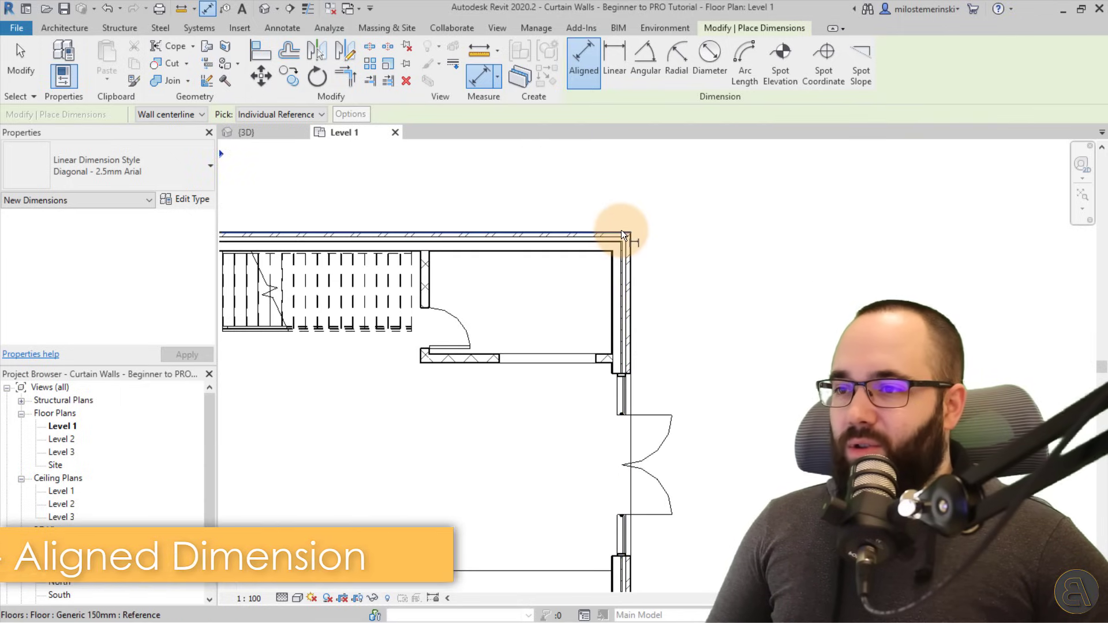
{"action": "left_click", "coordinate": [620, 235]}
{"action": "scroll", "coordinate": [656, 284], "scroll_direction": "down", "scroll_amount": 1}
{"action": "scroll", "coordinate": [640, 324], "scroll_direction": "down", "scroll_amount": 1}
{"action": "left_click", "coordinate": [633, 350]}
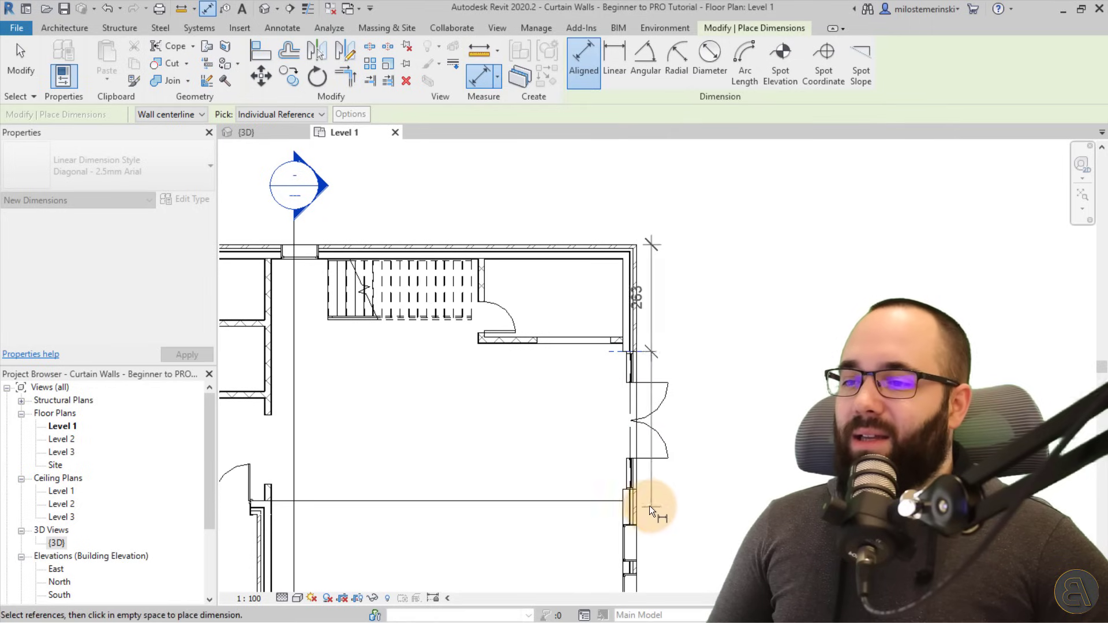
{"action": "left_click", "coordinate": [635, 490]}
{"action": "left_click", "coordinate": [635, 524]}
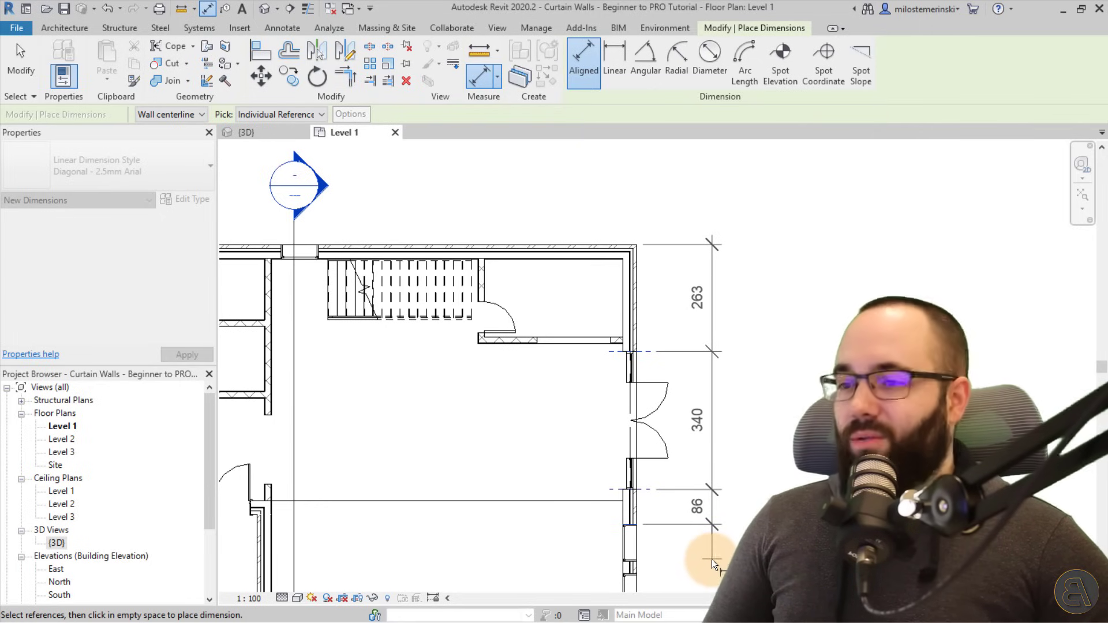
{"action": "left_click", "coordinate": [705, 557]}
Place an aligned dimension string outside the freestanding diagonal wall, picking both wall ends and the edges of every opening
{"action": "scroll", "coordinate": [722, 319], "scroll_direction": "down", "scroll_amount": 3}
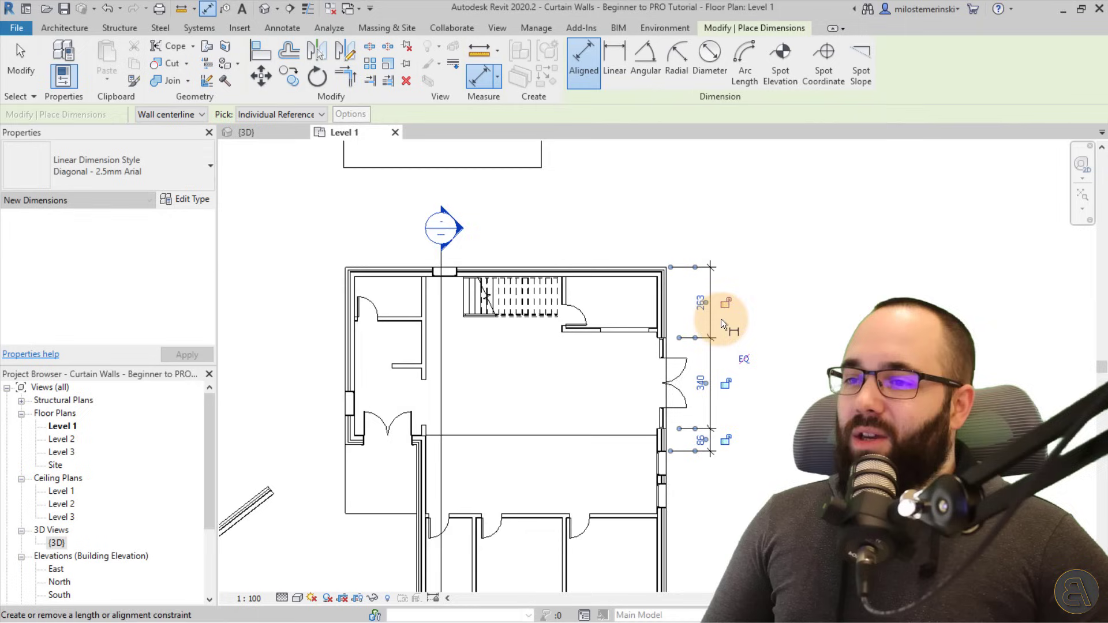
{"action": "middle_click_drag", "start_coordinate": [610, 283], "coordinate": [687, 269]}
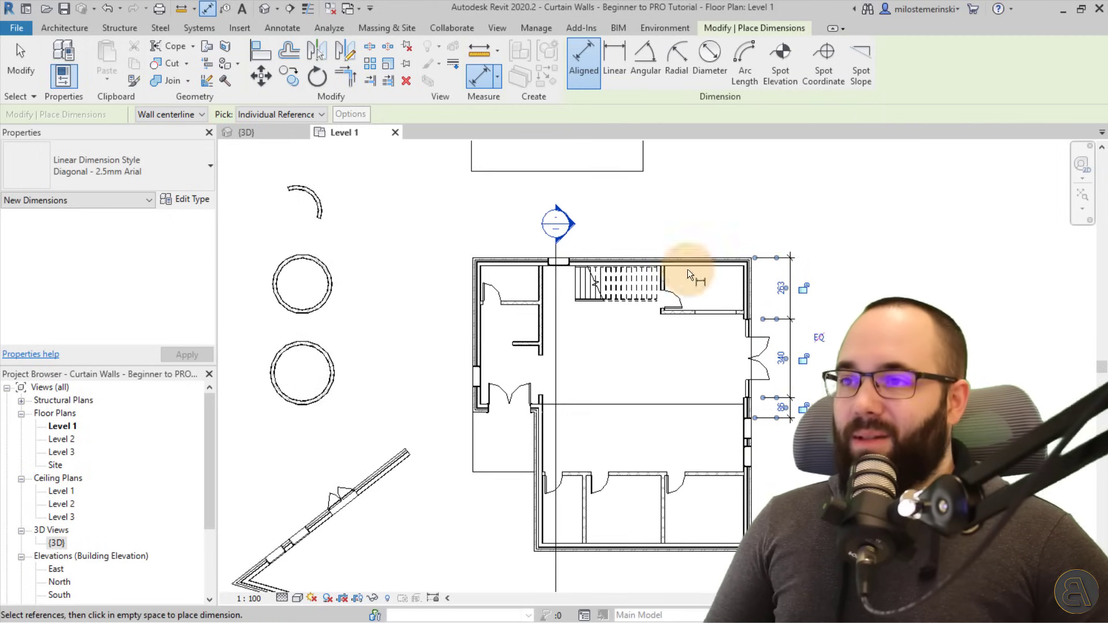
{"action": "scroll", "coordinate": [543, 248], "scroll_direction": "up", "scroll_amount": 4}
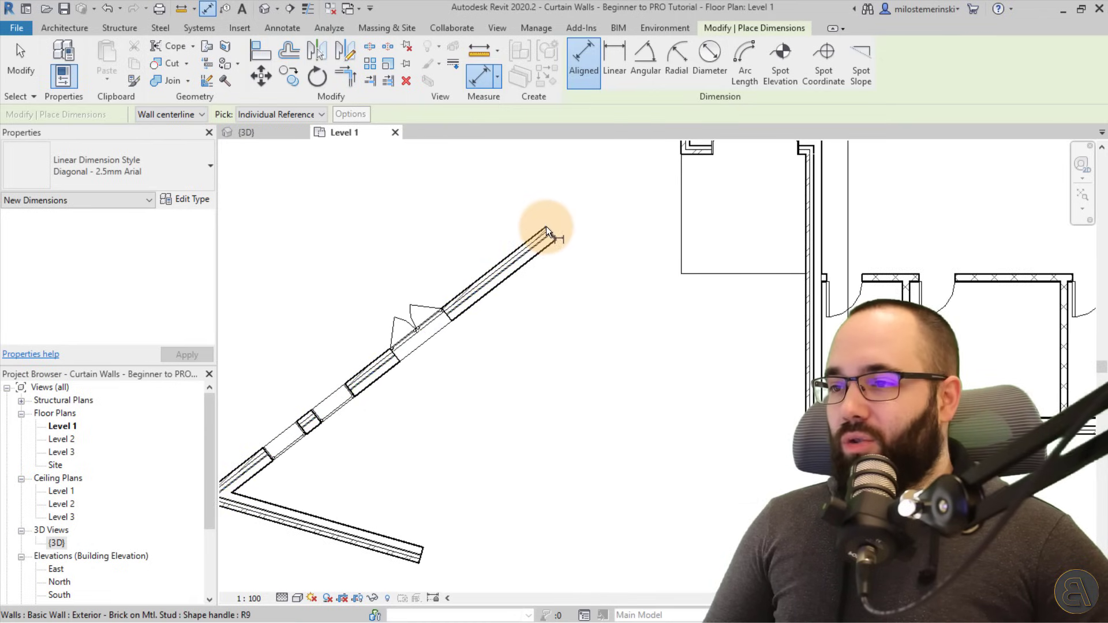
{"action": "left_click", "coordinate": [548, 229]}
{"action": "left_click", "coordinate": [443, 309]}
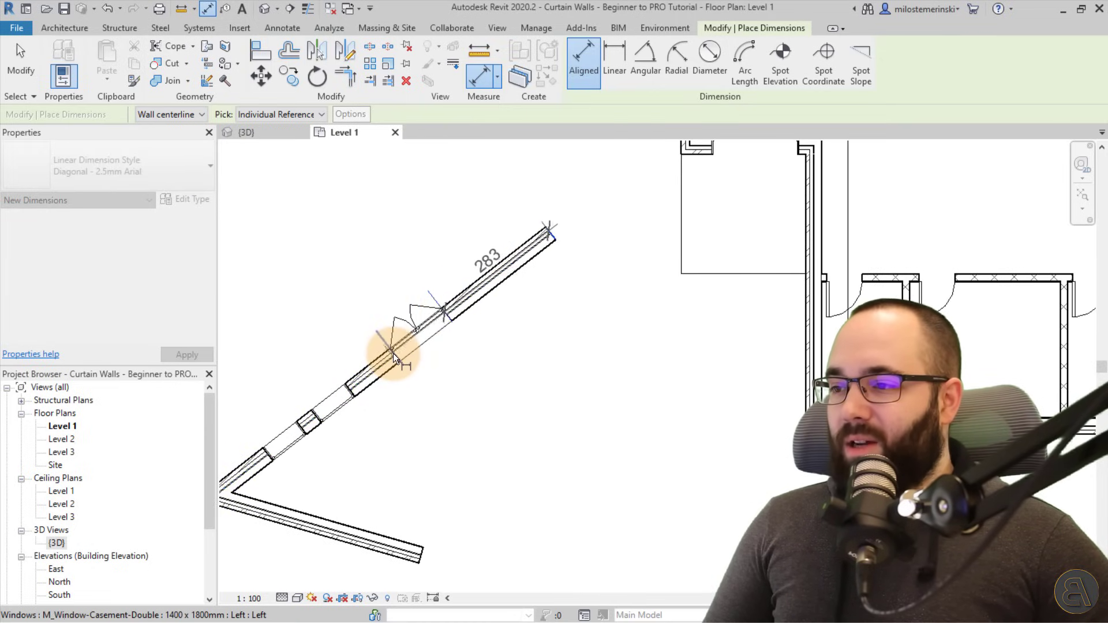
{"action": "left_click", "coordinate": [392, 350]}
{"action": "left_click", "coordinate": [350, 389]}
{"action": "left_click", "coordinate": [313, 414]}
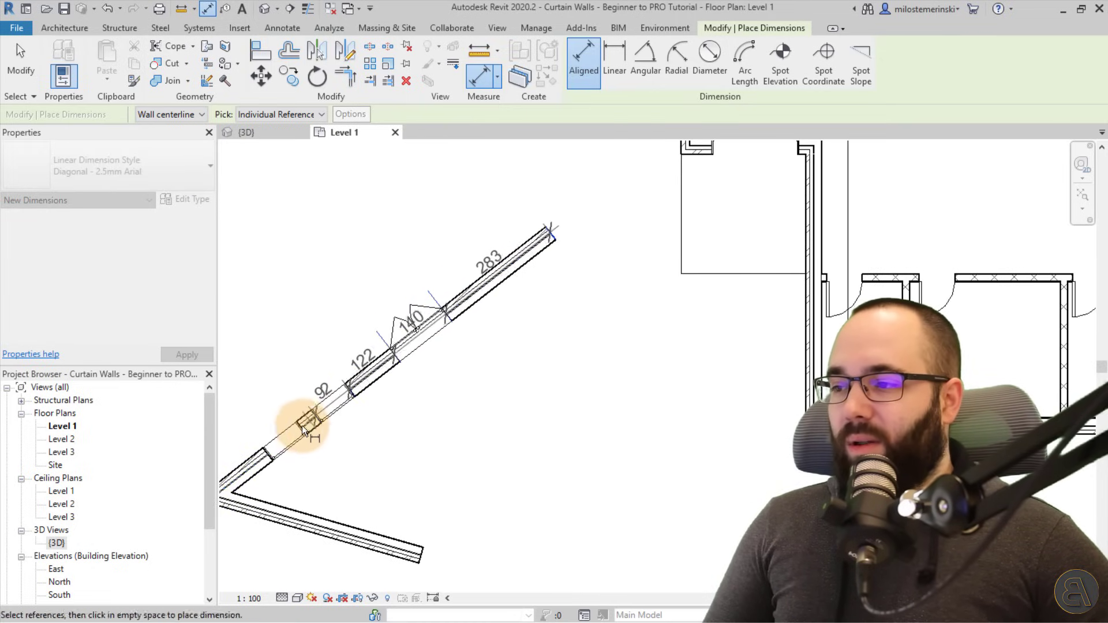
{"action": "left_click", "coordinate": [301, 425]}
{"action": "left_click", "coordinate": [263, 446]}
{"action": "middle_click_drag", "start_coordinate": [263, 446], "coordinate": [549, 331]}
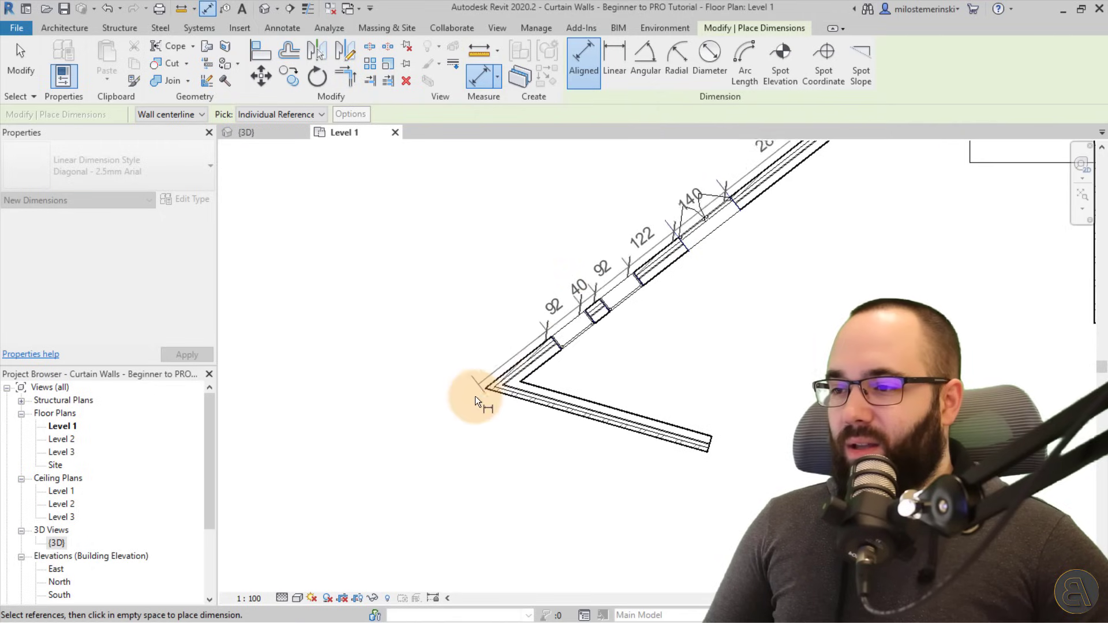
{"action": "left_click", "coordinate": [483, 390]}
{"action": "left_click", "coordinate": [383, 363]}
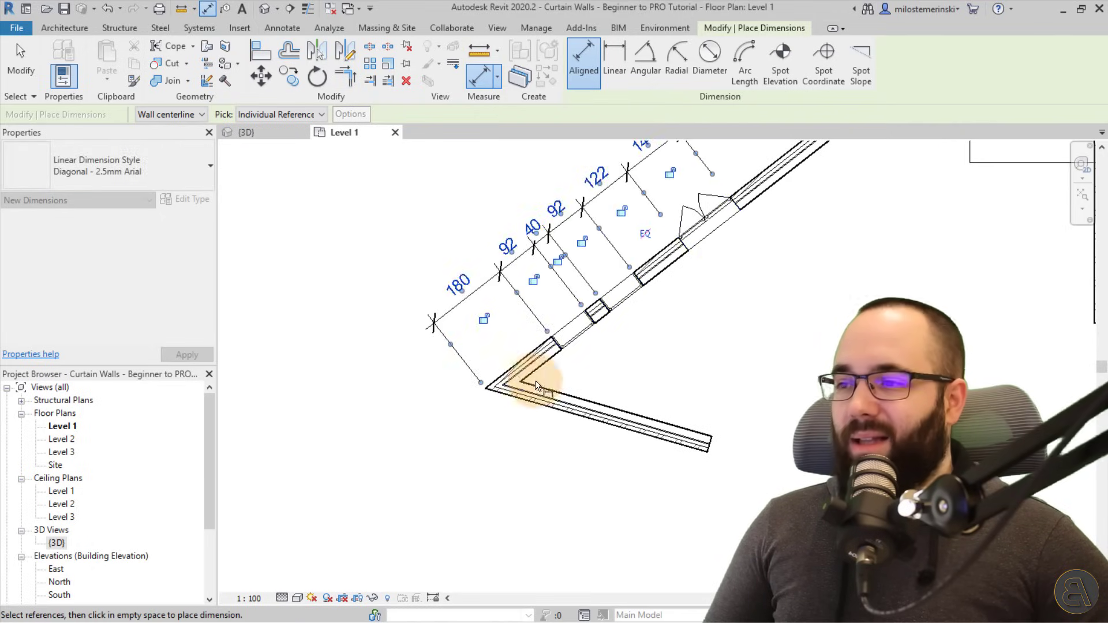
{"action": "scroll", "coordinate": [535, 380], "scroll_direction": "down", "scroll_amount": 2}
{"action": "scroll", "coordinate": [543, 329], "scroll_direction": "up", "scroll_amount": 2}
{"action": "key", "text": "Escape"}
{"action": "key", "text": "Escape"}
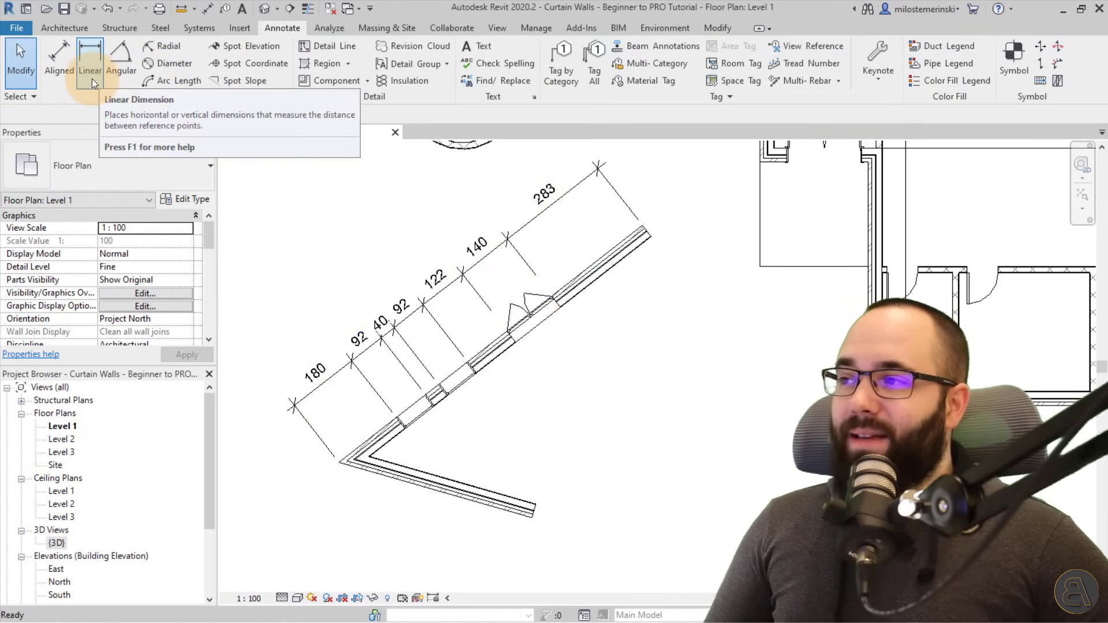
Place a horizontal linear dimension string below the angled walls, from their shared corner to the short wall's end and the long wall's end
{"action": "left_click", "coordinate": [92, 79]}
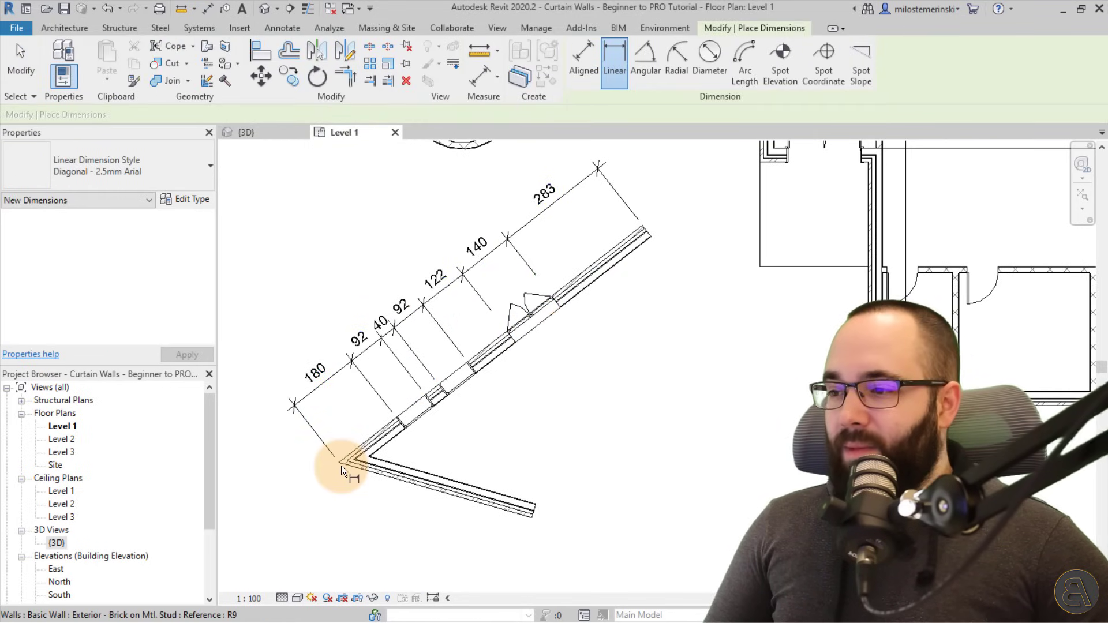
{"action": "left_click", "coordinate": [341, 464]}
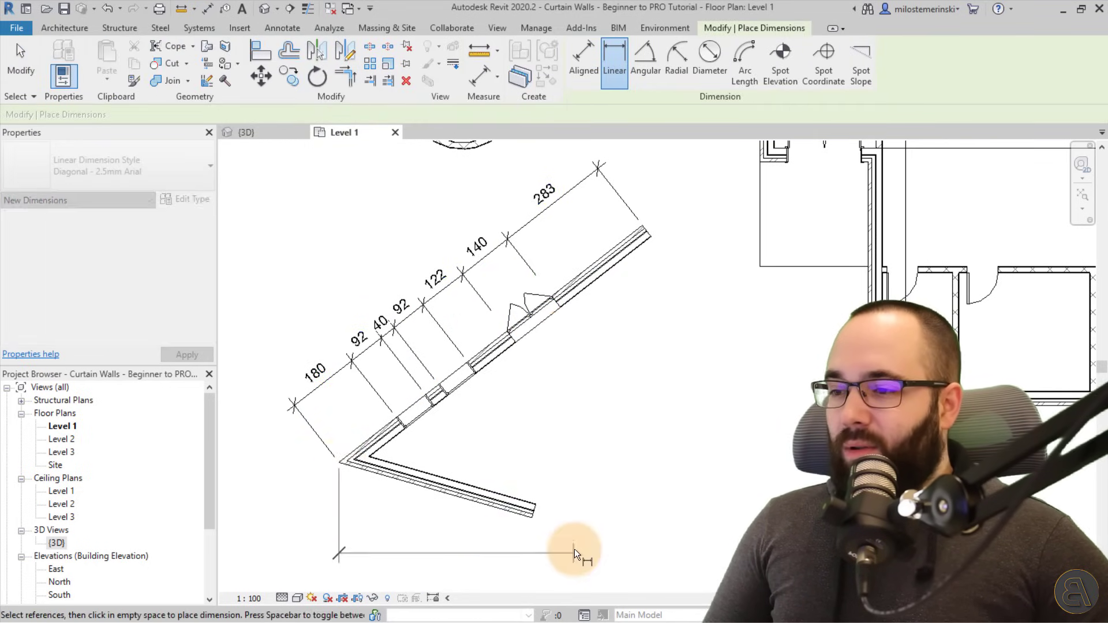
{"action": "left_click", "coordinate": [536, 505]}
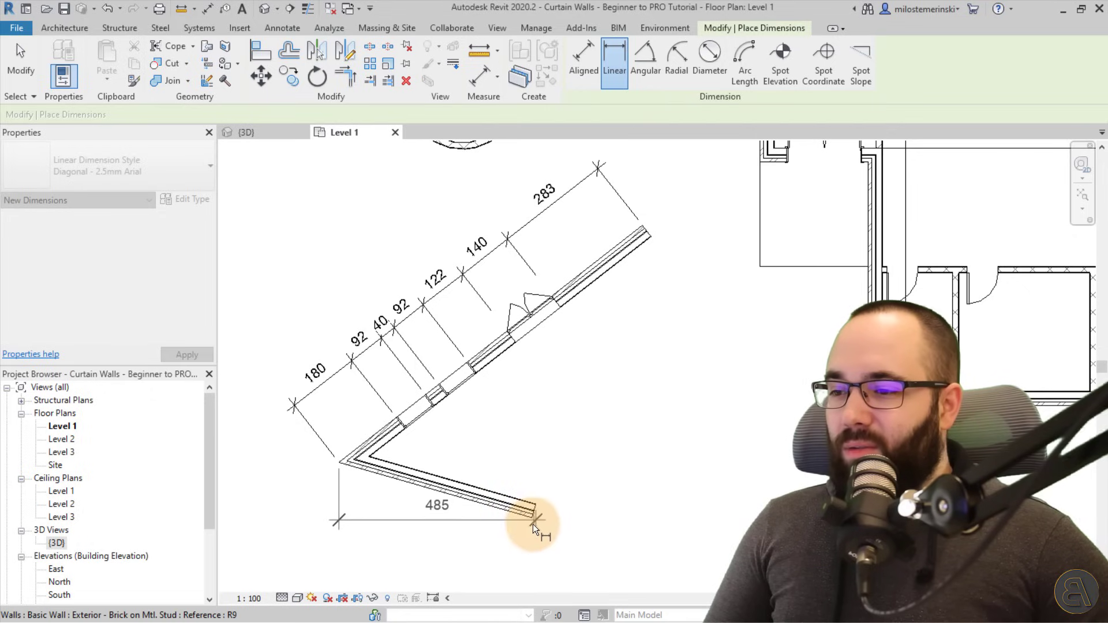
{"action": "left_click", "coordinate": [650, 236]}
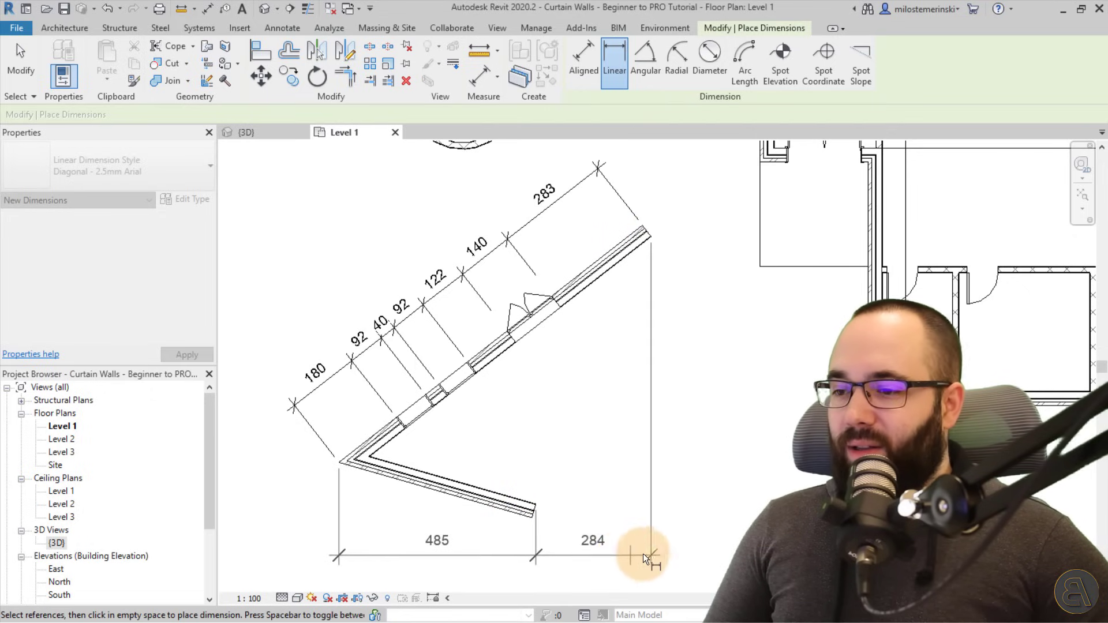
{"action": "middle_click_drag", "start_coordinate": [611, 528], "coordinate": [632, 455]}
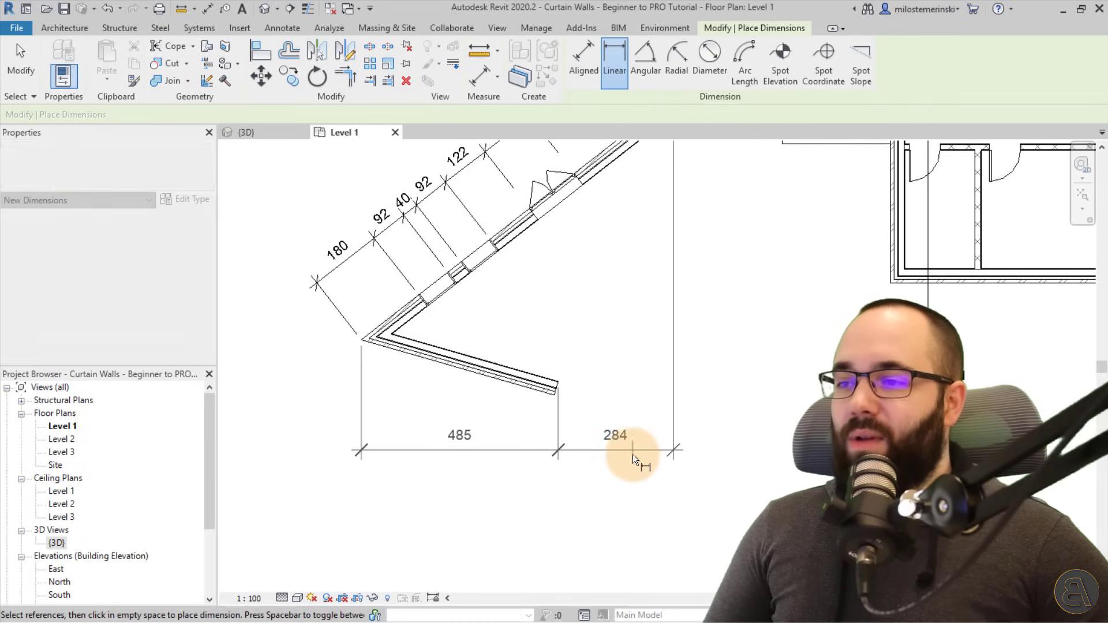
{"action": "left_click", "coordinate": [632, 460]}
{"action": "scroll", "coordinate": [742, 376], "scroll_direction": "down", "scroll_amount": 2}
{"action": "scroll", "coordinate": [710, 398], "scroll_direction": "up", "scroll_amount": 1}
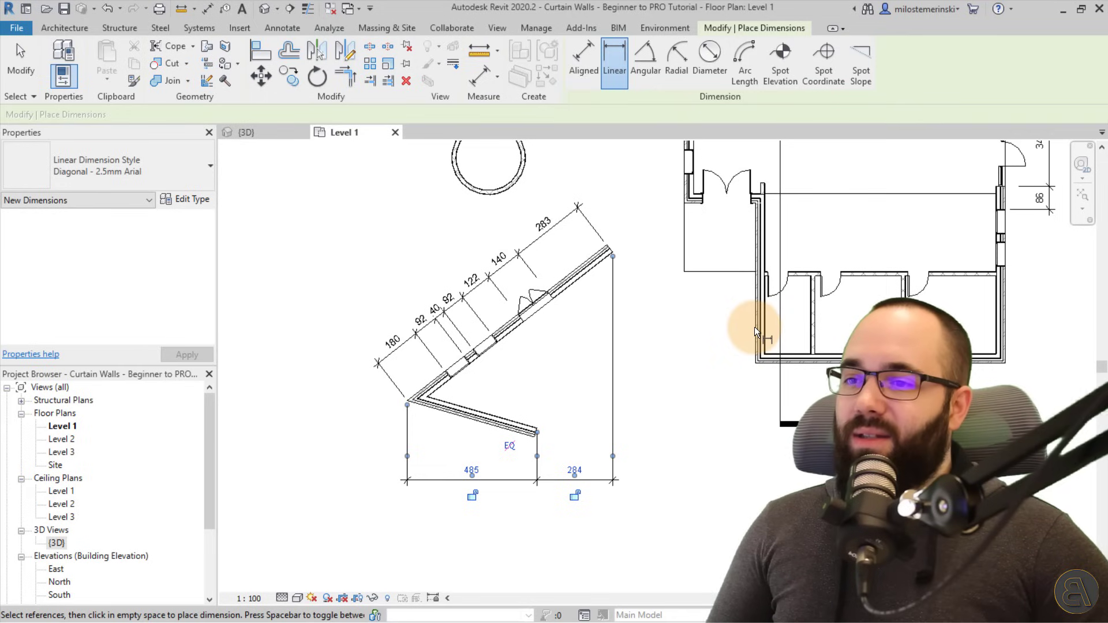
{"action": "key", "text": "Escape"}
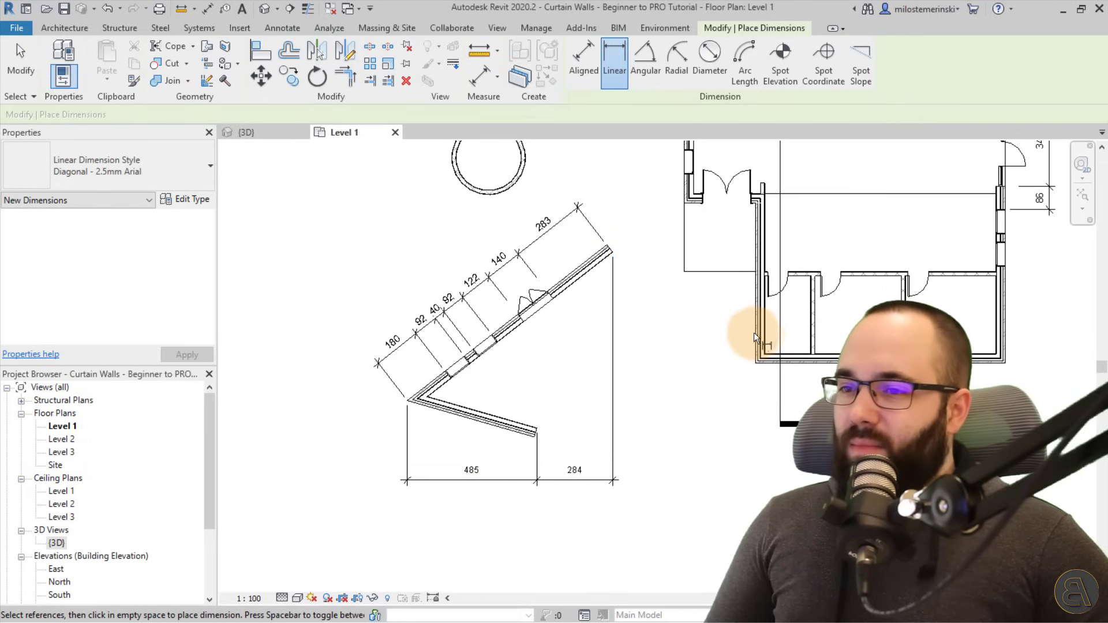
{"action": "scroll", "coordinate": [819, 343], "scroll_direction": "down", "scroll_amount": 1}
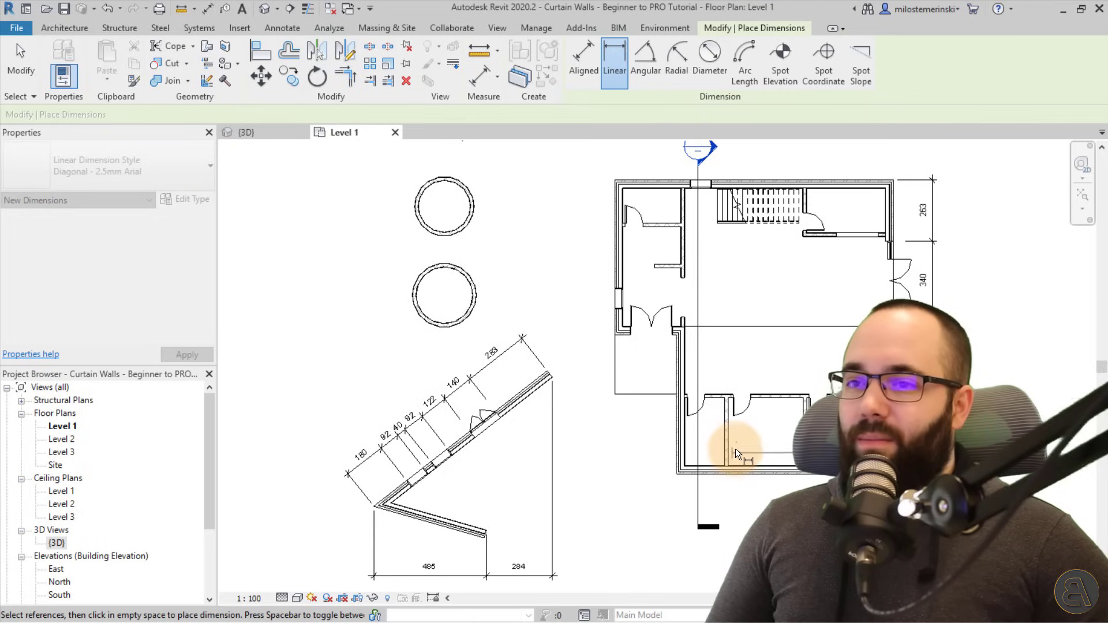
{"action": "key", "text": "Escape"}
{"action": "key", "text": "Escape"}
{"action": "middle_click_drag", "start_coordinate": [671, 435], "coordinate": [780, 472]}
{"action": "scroll", "coordinate": [780, 472], "scroll_direction": "down", "scroll_amount": 1}
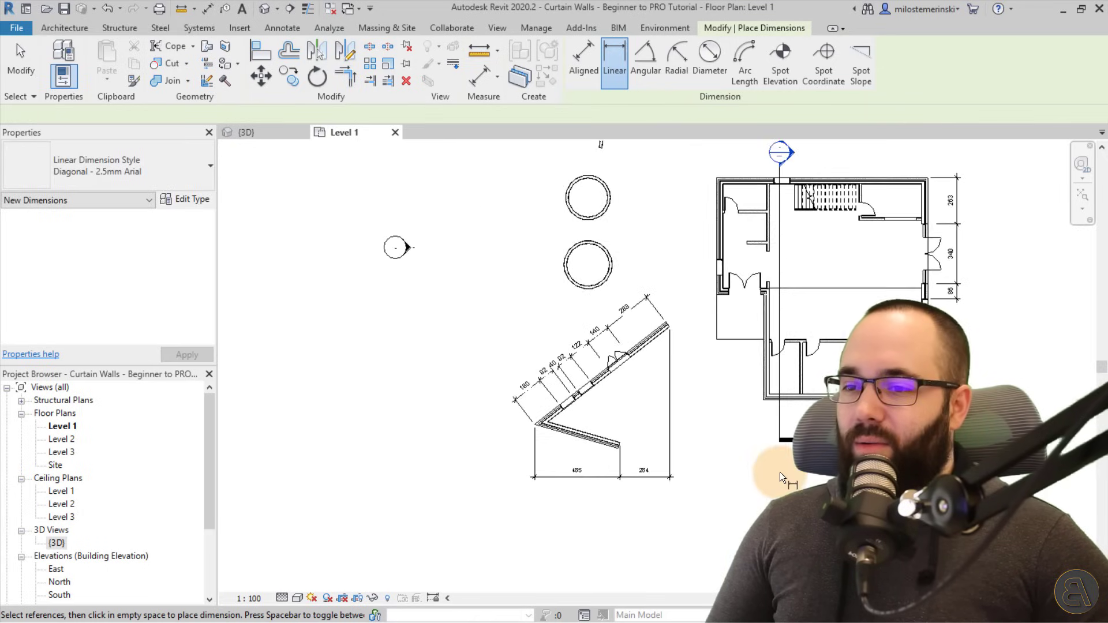
{"action": "scroll", "coordinate": [872, 404], "scroll_direction": "up", "scroll_amount": 3}
{"action": "middle_click_drag", "start_coordinate": [820, 366], "coordinate": [756, 492]}
{"action": "scroll", "coordinate": [778, 427], "scroll_direction": "down", "scroll_amount": 2}
{"action": "middle_click_drag", "start_coordinate": [722, 421], "coordinate": [768, 349]}
{"action": "middle_click_drag", "start_coordinate": [524, 408], "coordinate": [517, 429]}
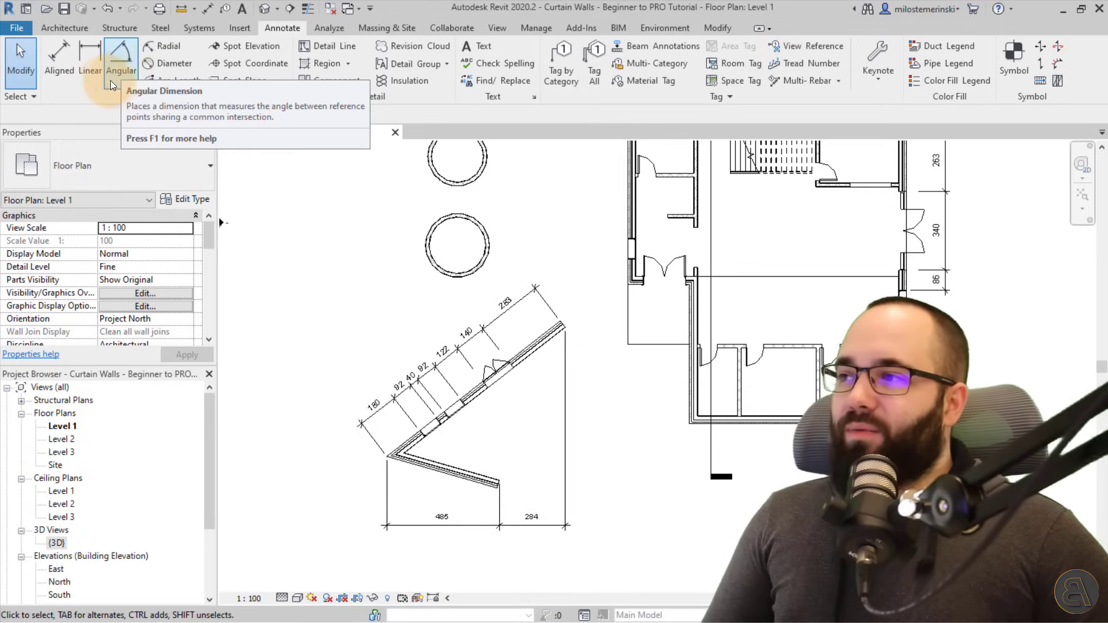
Place an angular dimension between the inner faces of the two freestanding angled walls
{"action": "left_click", "coordinate": [116, 77]}
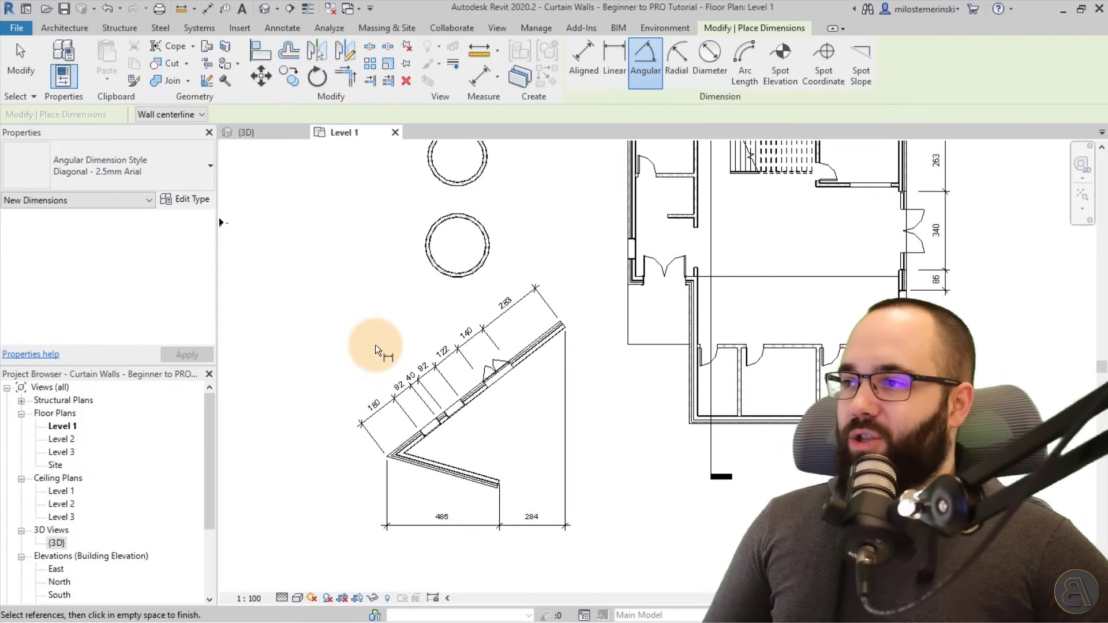
{"action": "scroll", "coordinate": [452, 429], "scroll_direction": "up", "scroll_amount": 5}
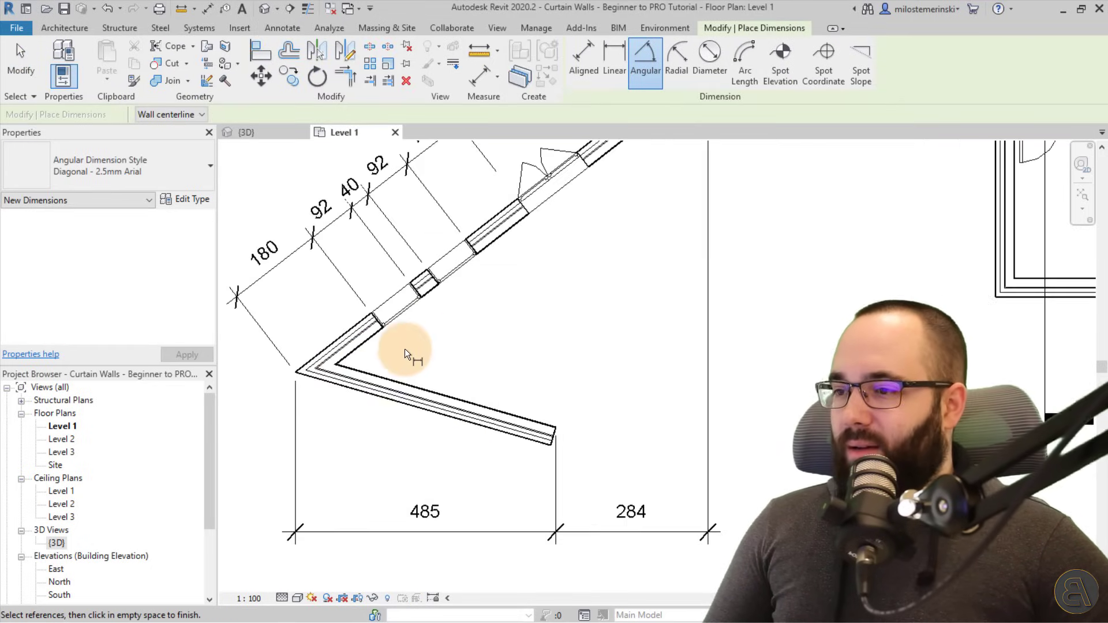
{"action": "key", "text": "Tab"}
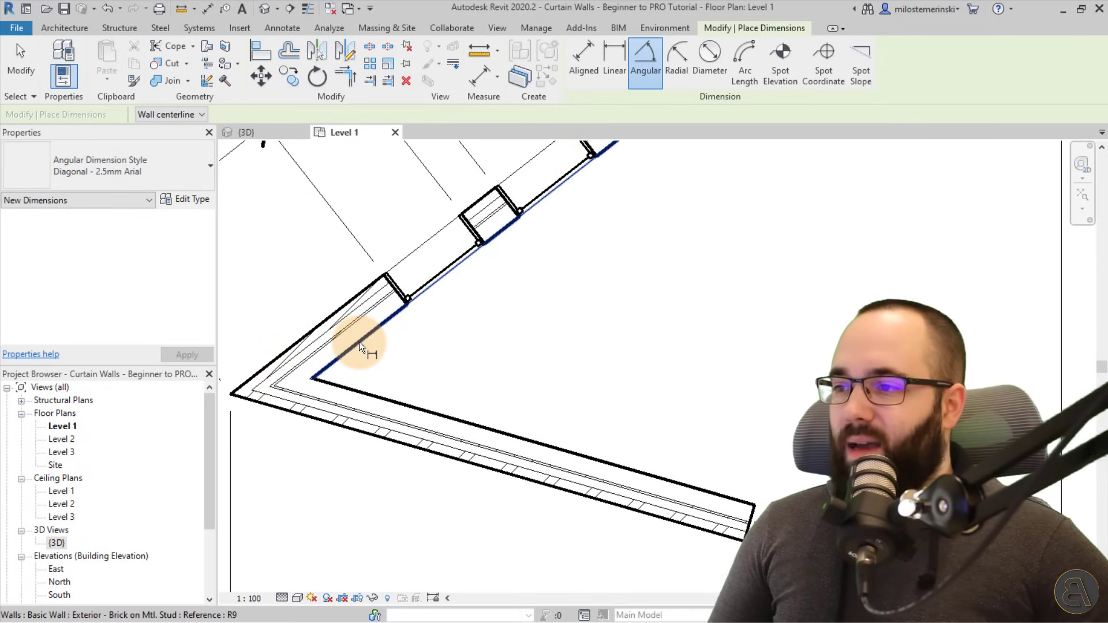
{"action": "left_click", "coordinate": [373, 336]}
{"action": "left_click", "coordinate": [402, 399]}
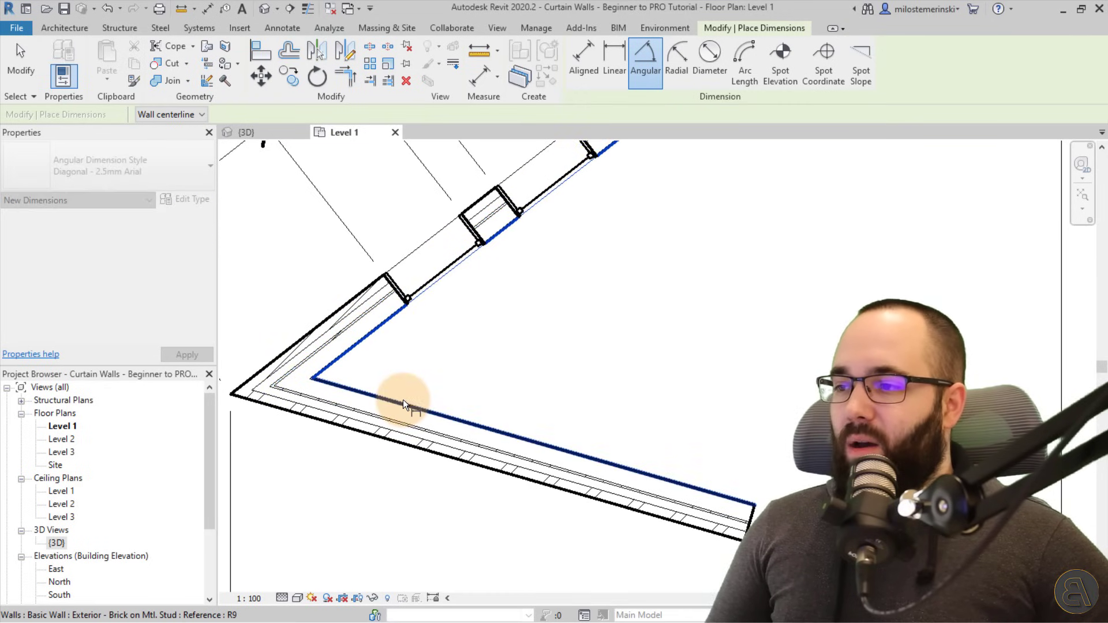
{"action": "left_click", "coordinate": [598, 334]}
{"action": "scroll", "coordinate": [599, 335], "scroll_direction": "down", "scroll_amount": 3}
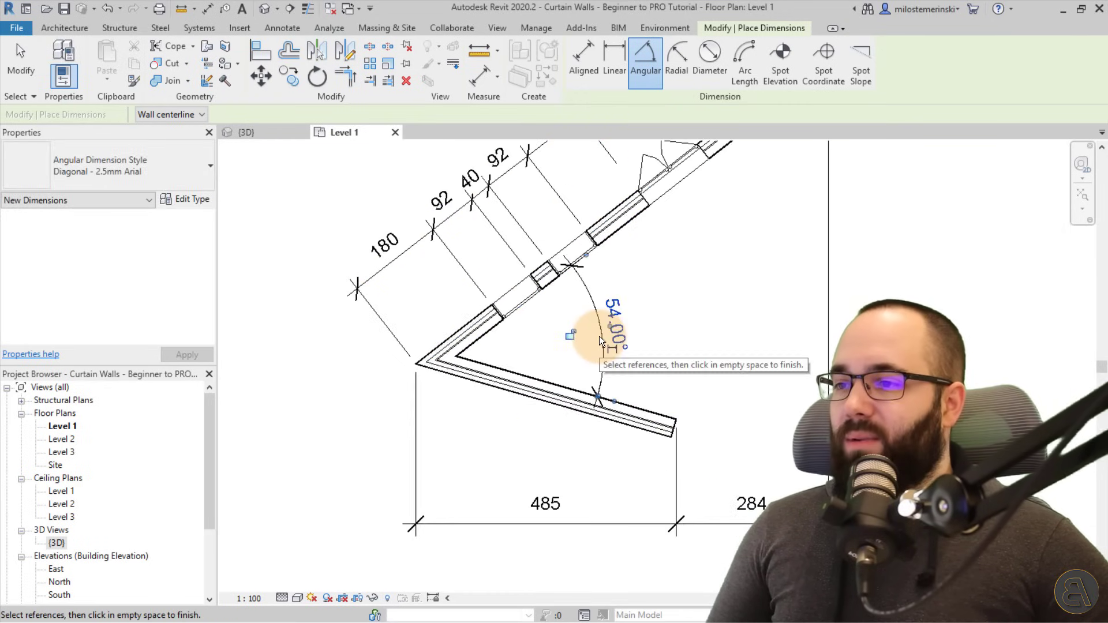
{"action": "key", "text": "Escape"}
{"action": "left_click", "coordinate": [604, 338]}
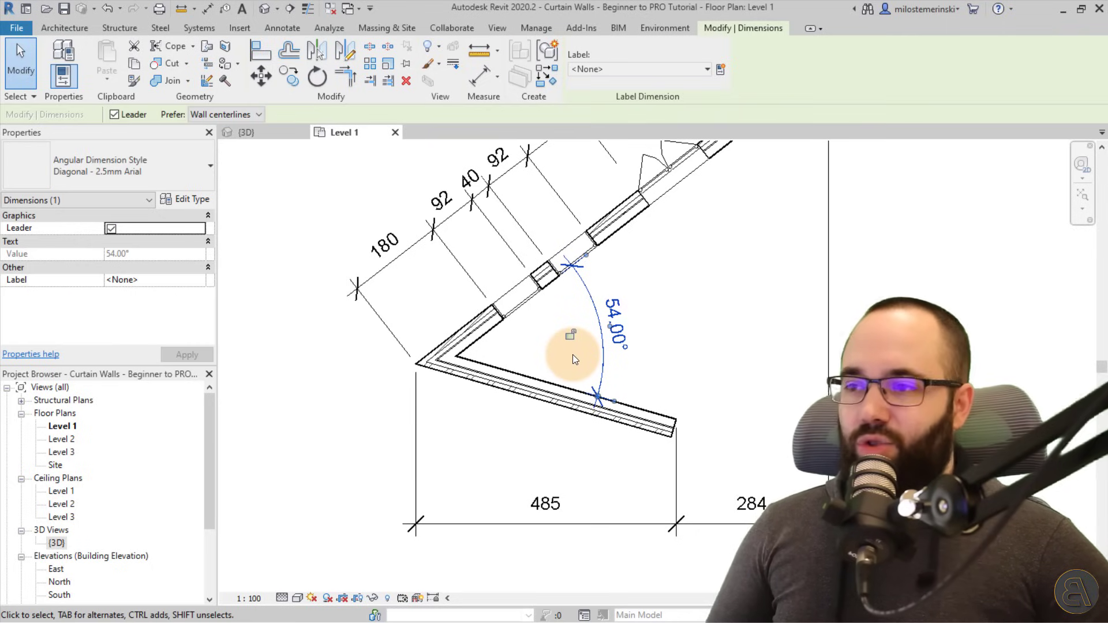
{"action": "left_click", "coordinate": [711, 341]}
{"action": "scroll", "coordinate": [677, 304], "scroll_direction": "down", "scroll_amount": 2}
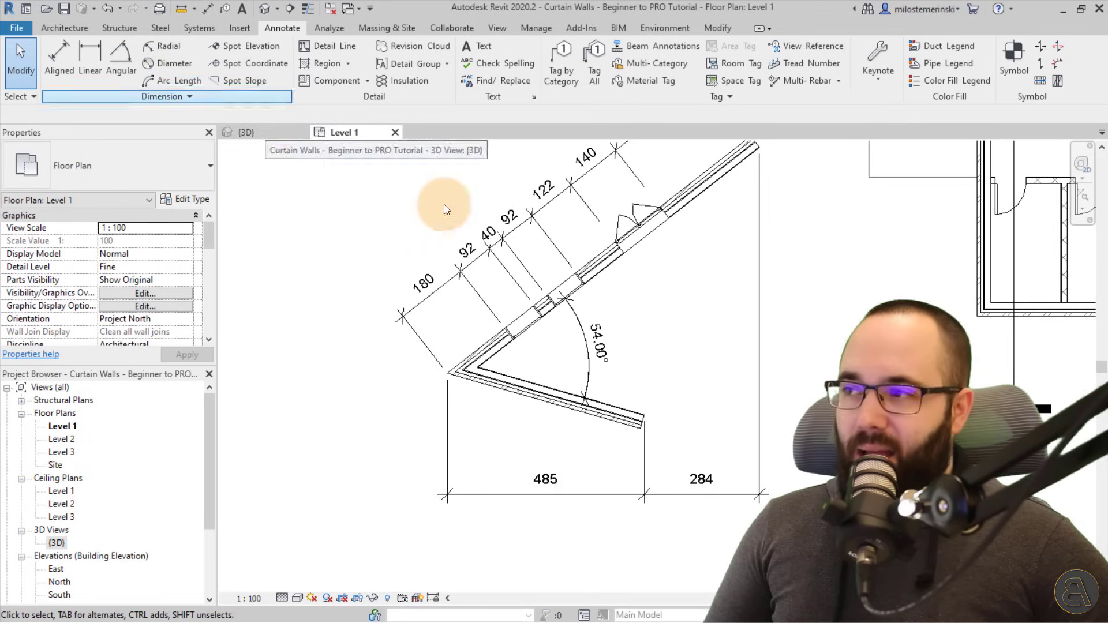
Place a radial dimension on the inner face of the upper circular wall
{"action": "middle_click_drag", "start_coordinate": [400, 206], "coordinate": [430, 398]}
{"action": "middle_click_drag", "start_coordinate": [431, 337], "coordinate": [403, 455]}
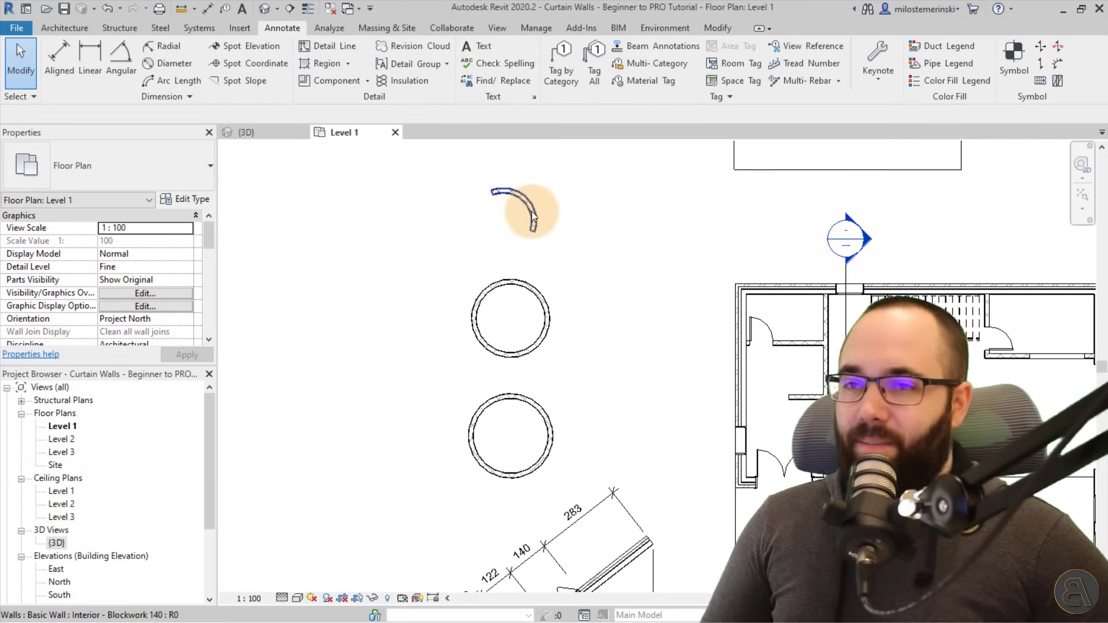
{"action": "left_click", "coordinate": [343, 132]}
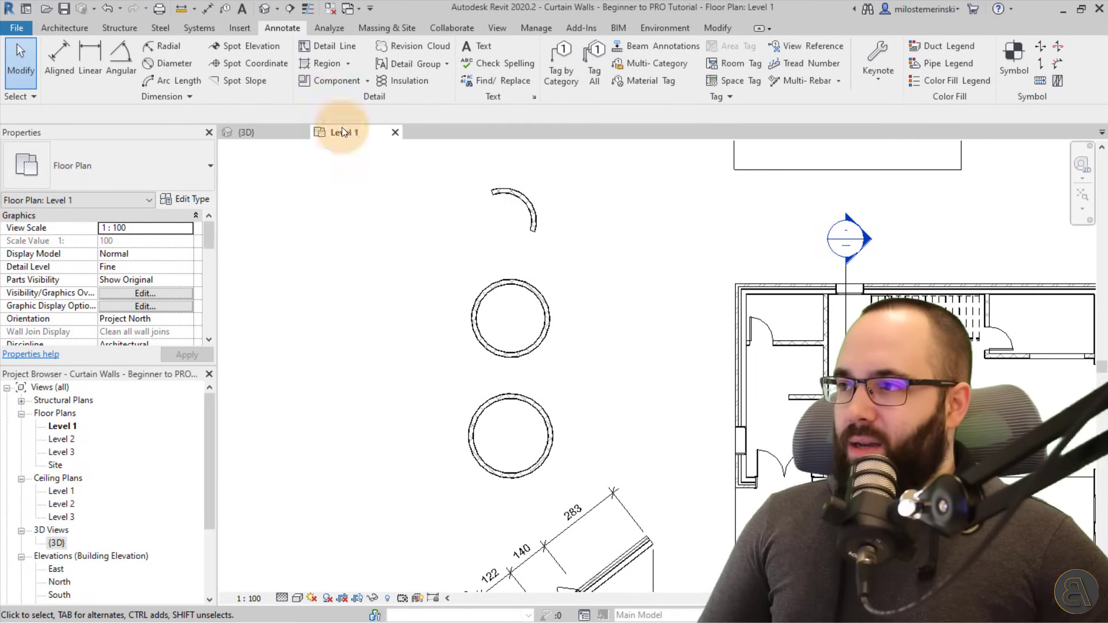
{"action": "left_click", "coordinate": [163, 46]}
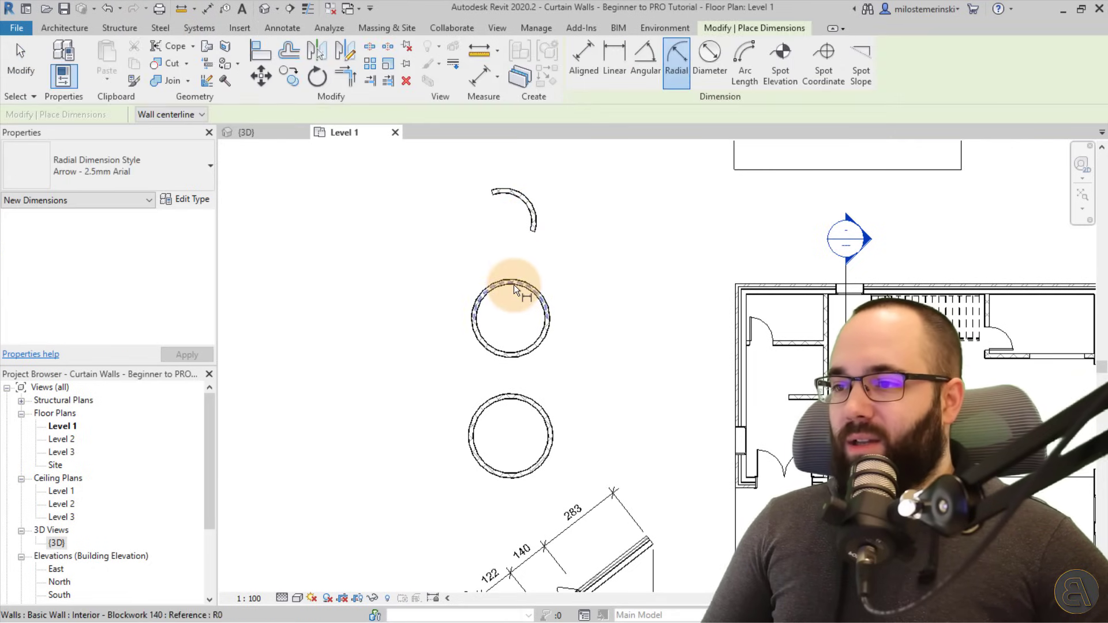
{"action": "scroll", "coordinate": [513, 285], "scroll_direction": "up", "scroll_amount": 3}
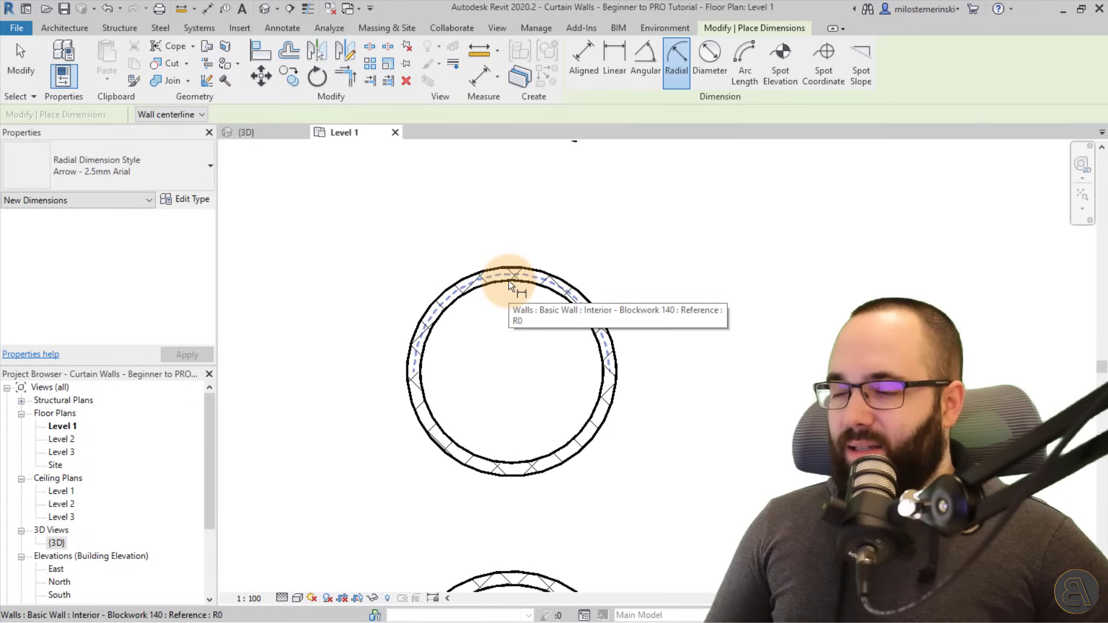
{"action": "left_click", "coordinate": [507, 281]}
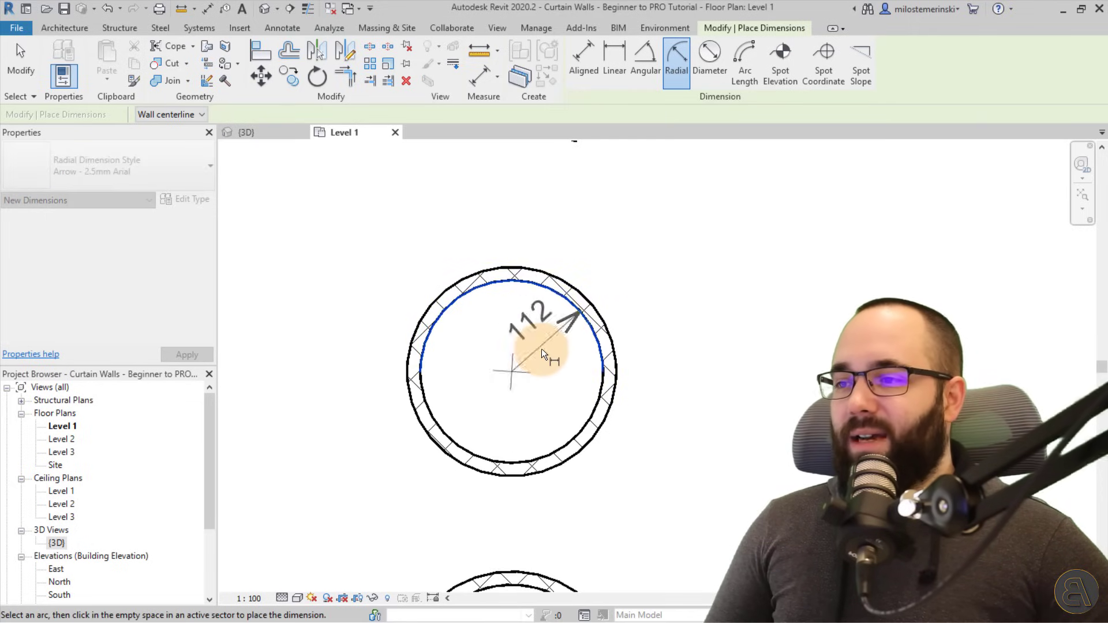
{"action": "left_click", "coordinate": [550, 350]}
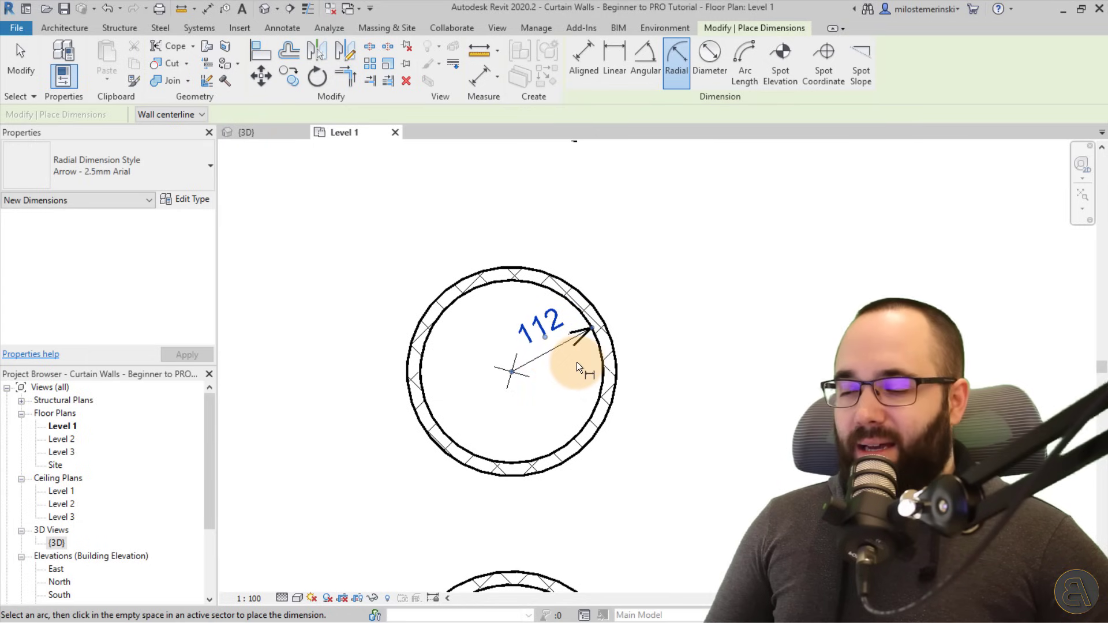
{"action": "scroll", "coordinate": [580, 352], "scroll_direction": "down", "scroll_amount": 1}
{"action": "key", "text": "Escape"}
{"action": "key", "text": "Escape"}
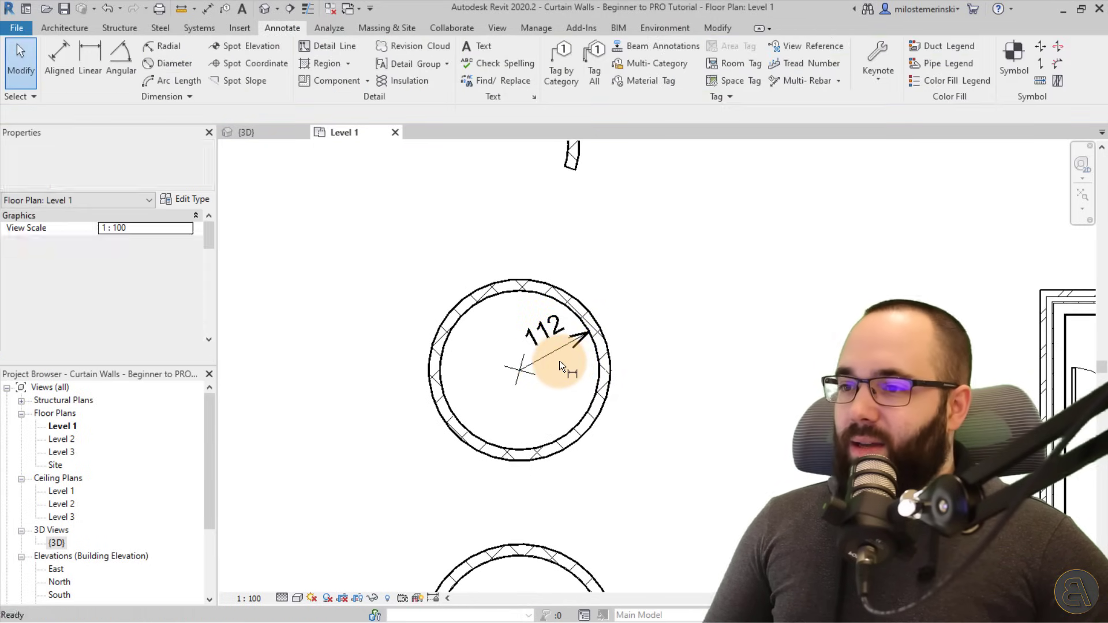
Place a diameter dimension on the inner face of the lower circular wall
{"action": "scroll", "coordinate": [556, 287], "scroll_direction": "down", "scroll_amount": 1}
{"action": "middle_click_drag", "start_coordinate": [556, 287], "coordinate": [549, 127]}
{"action": "scroll", "coordinate": [531, 328], "scroll_direction": "up", "scroll_amount": 1}
{"action": "key", "text": "Tab"}
{"action": "left_click", "coordinate": [515, 330]}
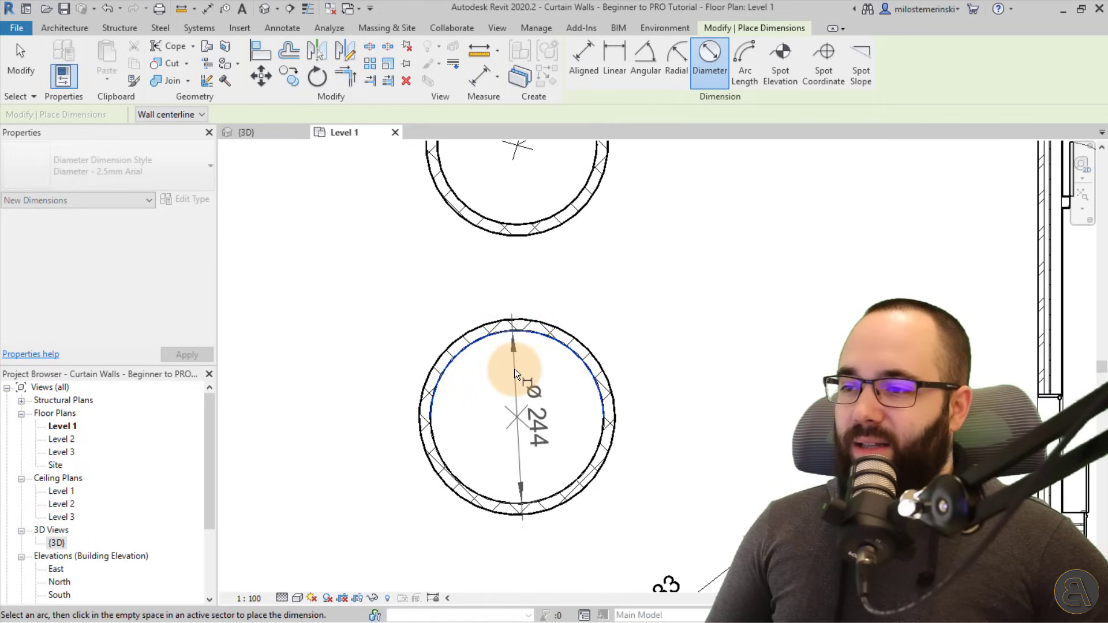
{"action": "left_click", "coordinate": [469, 407]}
{"action": "left_click", "coordinate": [503, 395]}
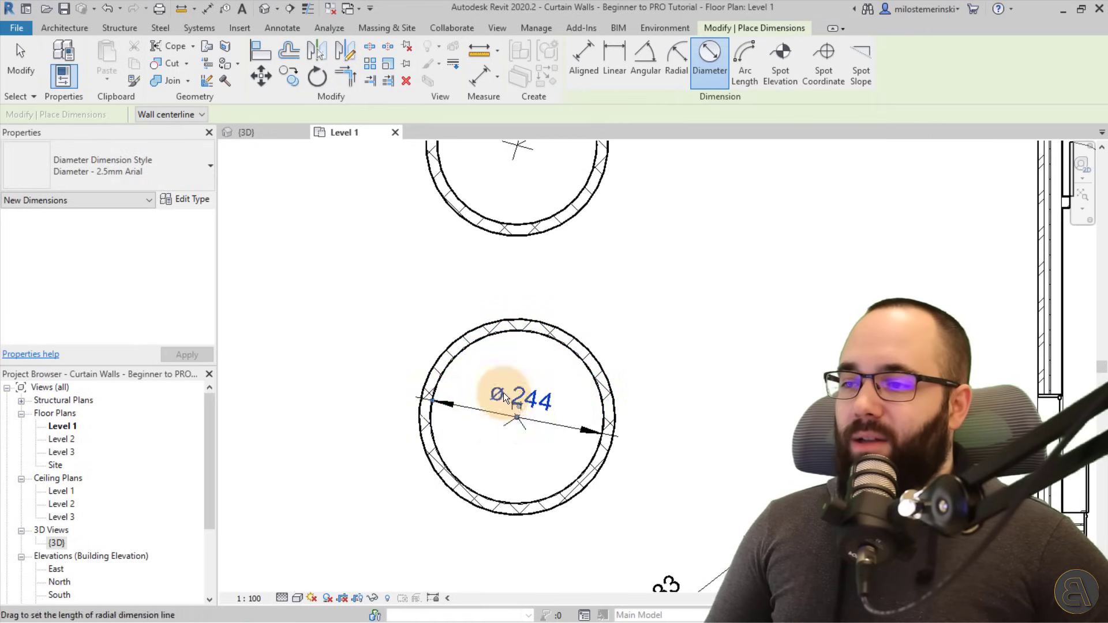
{"action": "key", "text": "Escape"}
{"action": "key", "text": "Escape"}
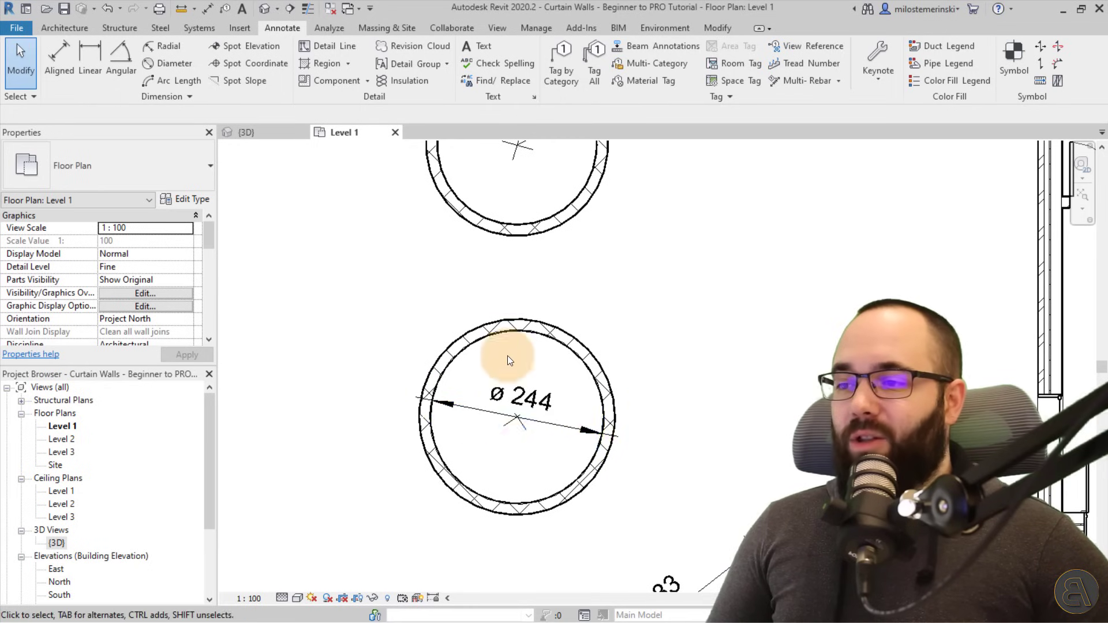
Place an arc length dimension outside the curved wall, measuring its outer face from one wall end to the other
{"action": "scroll", "coordinate": [548, 348], "scroll_direction": "down", "scroll_amount": 2}
{"action": "middle_click_drag", "start_coordinate": [559, 279], "coordinate": [522, 330]}
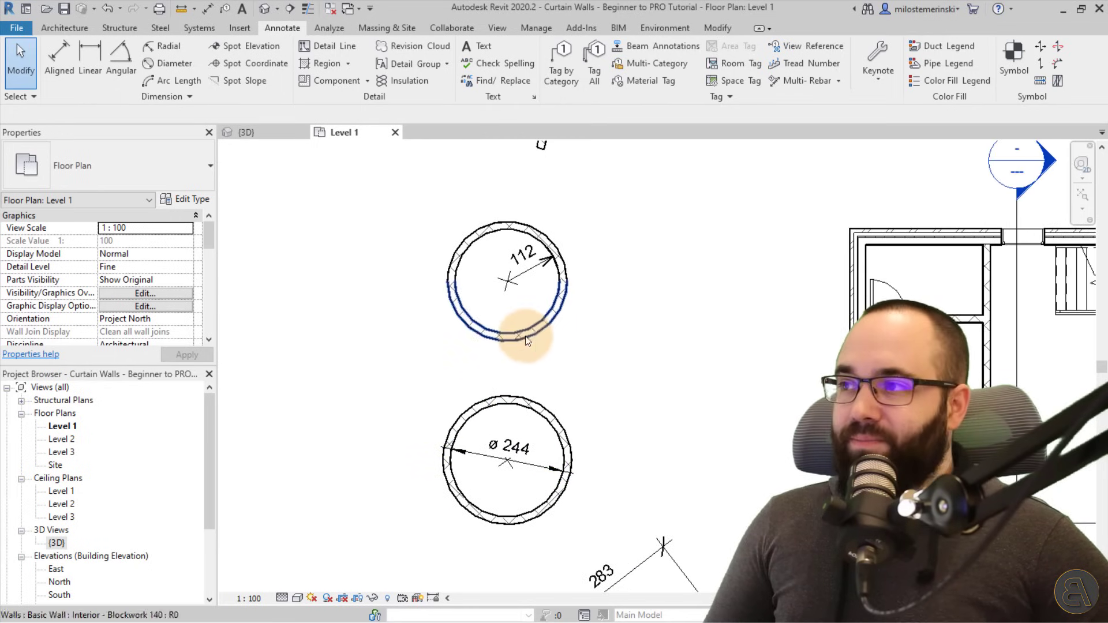
{"action": "left_click", "coordinate": [166, 83]}
{"action": "middle_click_drag", "start_coordinate": [565, 230], "coordinate": [554, 422]}
{"action": "scroll", "coordinate": [461, 273], "scroll_direction": "up", "scroll_amount": 2}
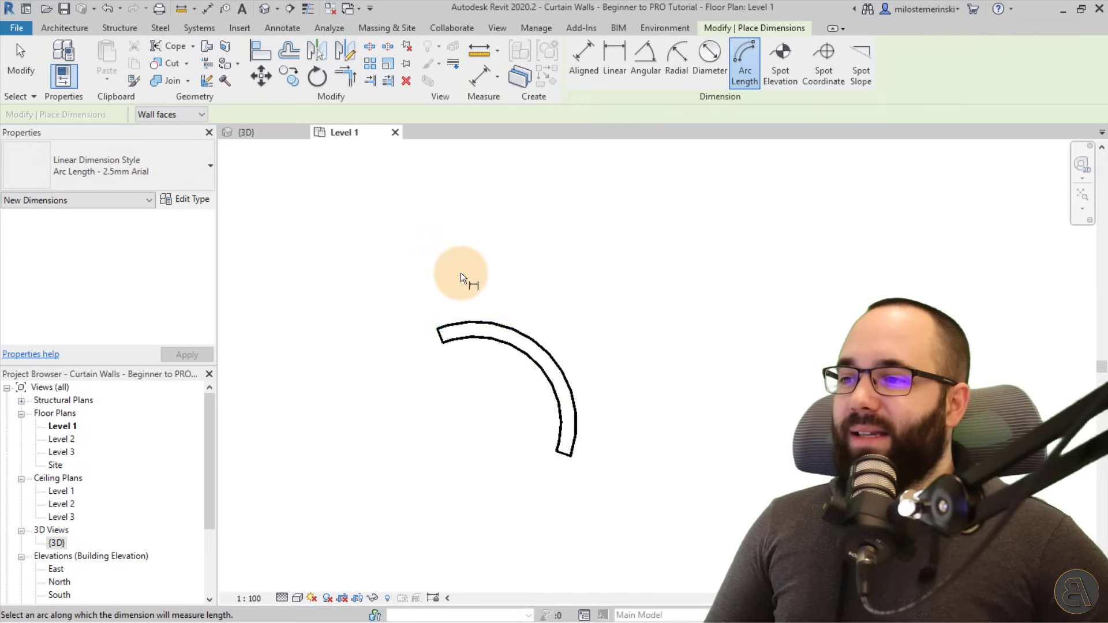
{"action": "scroll", "coordinate": [530, 362], "scroll_direction": "up", "scroll_amount": 1}
{"action": "scroll", "coordinate": [389, 310], "scroll_direction": "down", "scroll_amount": 1}
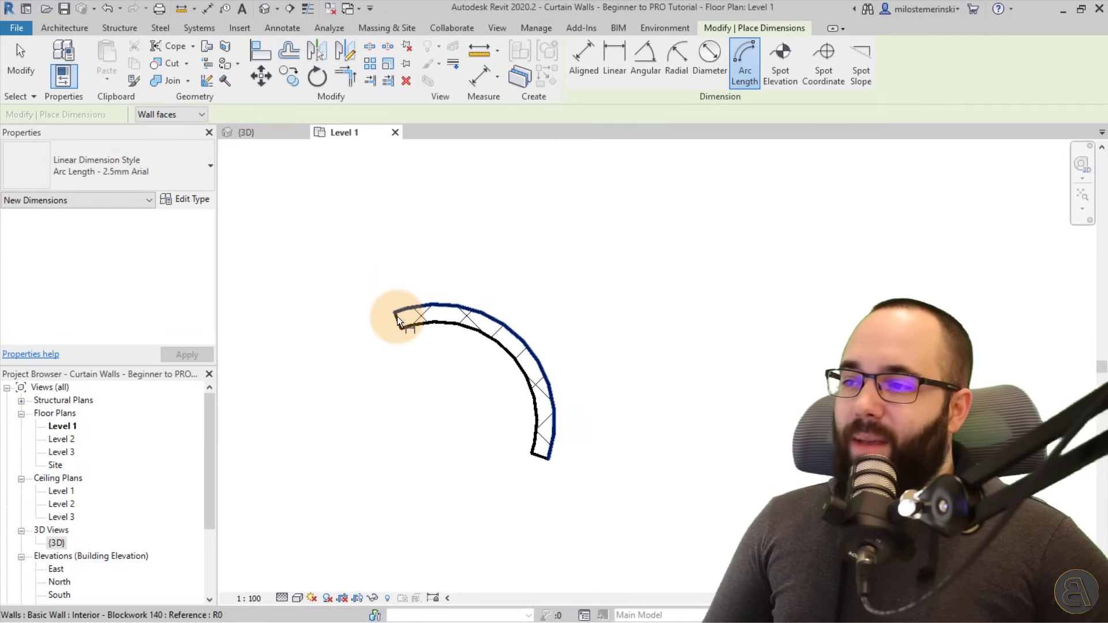
{"action": "left_click", "coordinate": [397, 317]}
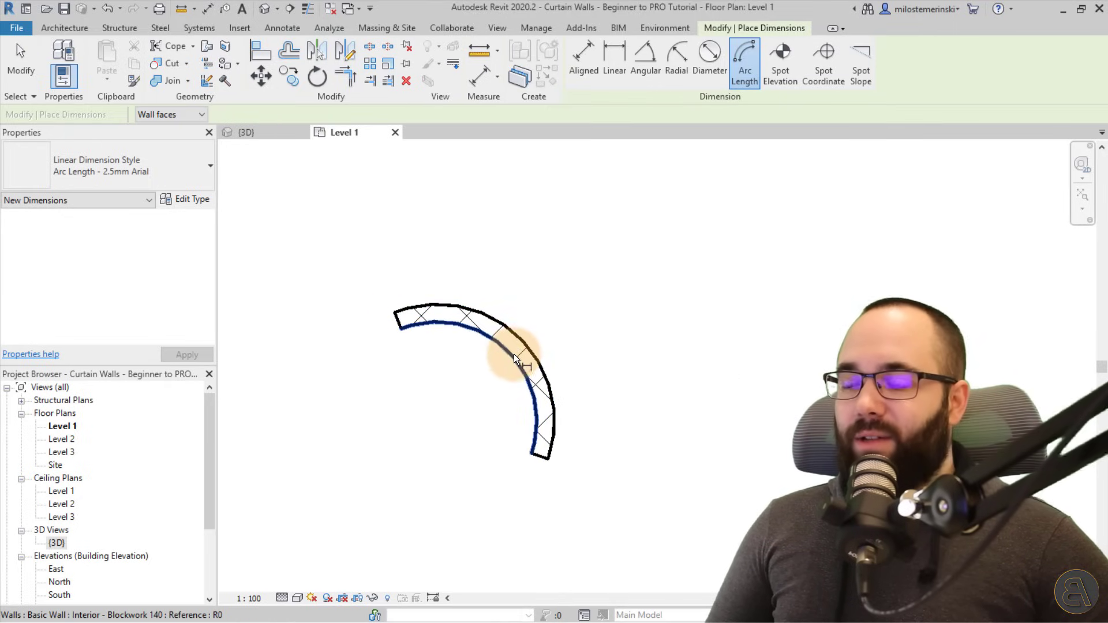
{"action": "left_click", "coordinate": [466, 306]}
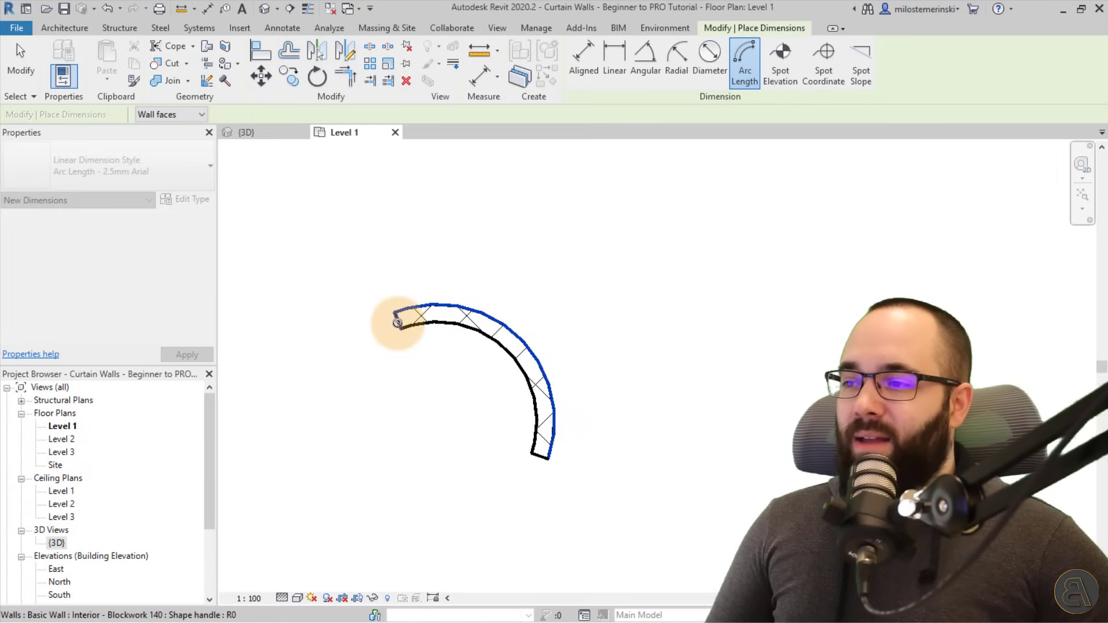
{"action": "left_click", "coordinate": [549, 456]}
{"action": "left_click", "coordinate": [604, 401]}
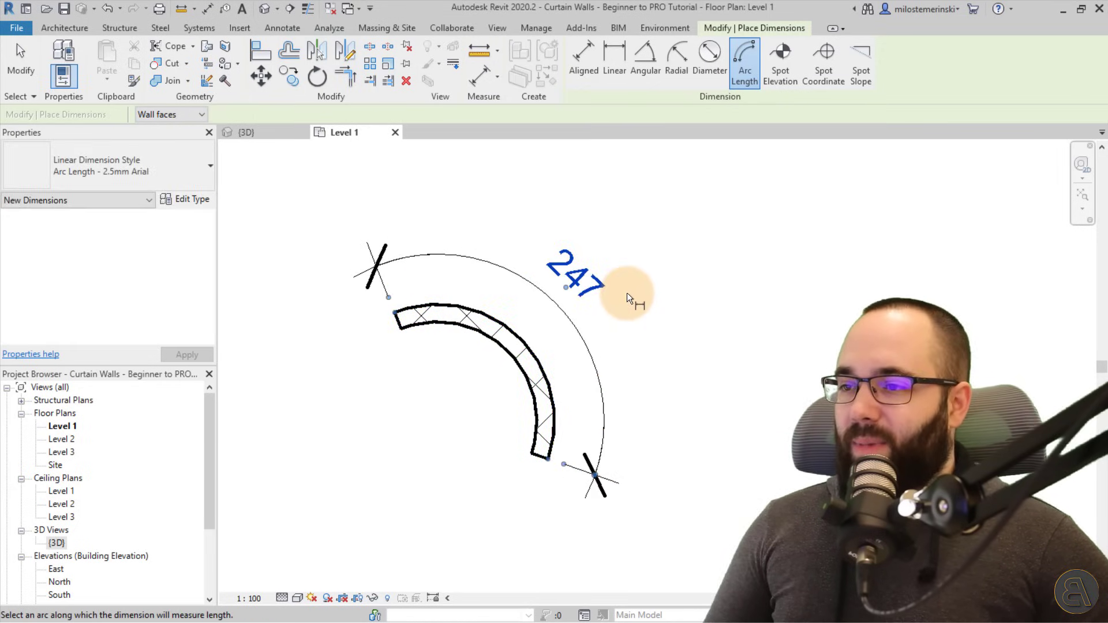
{"action": "key", "text": "Escape"}
{"action": "key", "text": "Escape"}
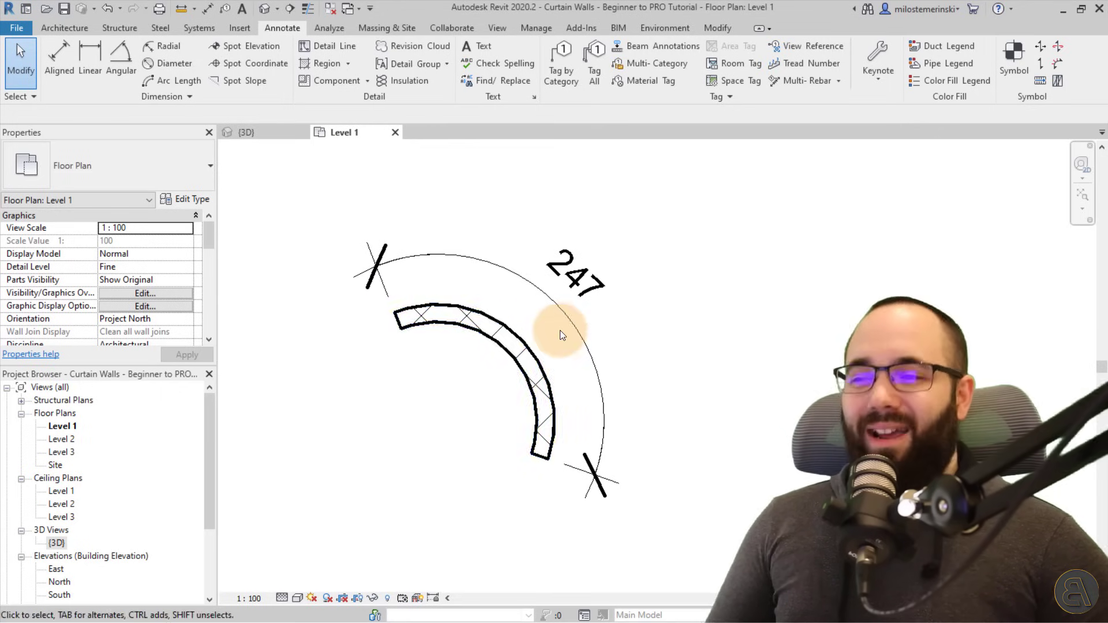
Place a spot elevation with a leader and shoulder on the floor of the main room below the stairs
{"action": "scroll", "coordinate": [531, 289], "scroll_direction": "down", "scroll_amount": 3}
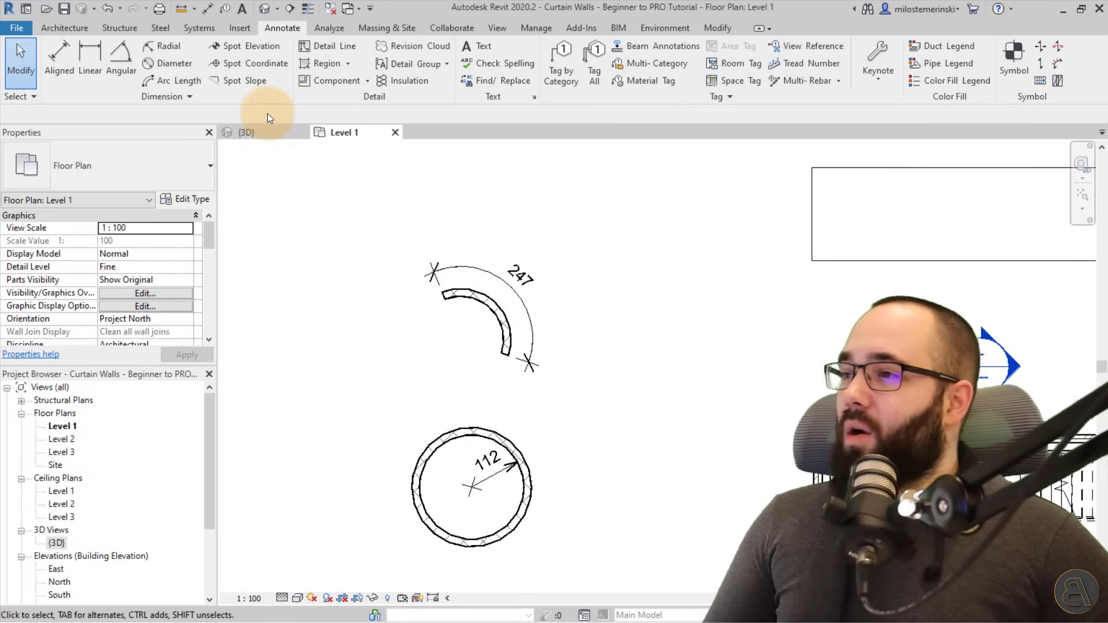
{"action": "left_click", "coordinate": [238, 45]}
{"action": "middle_click_drag", "start_coordinate": [660, 277], "coordinate": [440, 208]}
{"action": "scroll", "coordinate": [443, 205], "scroll_direction": "up", "scroll_amount": 3}
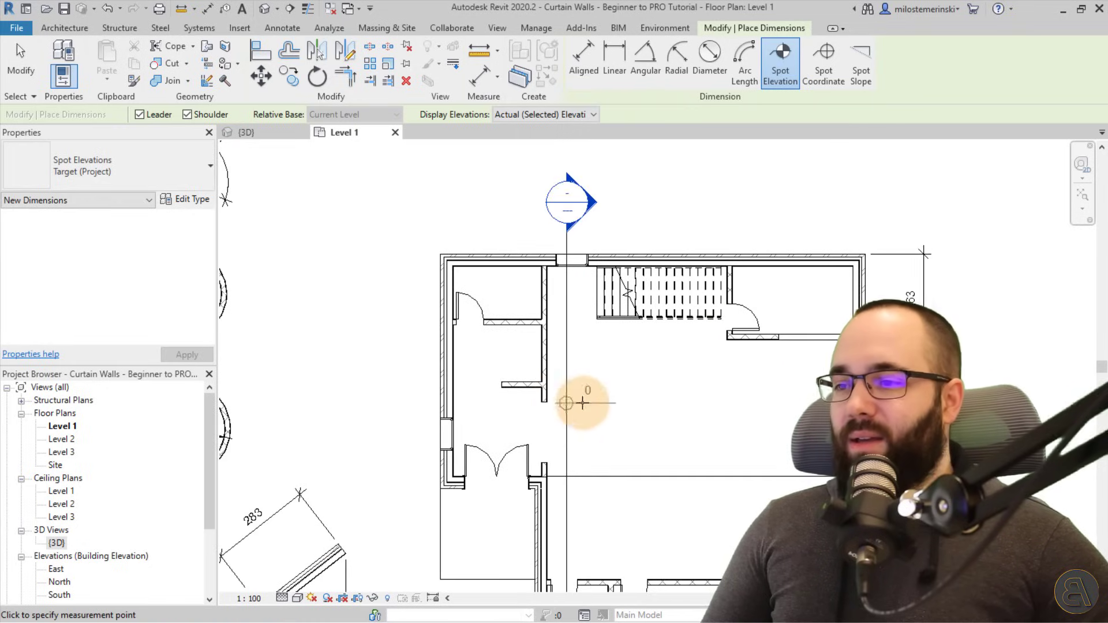
{"action": "left_click", "coordinate": [609, 382]}
{"action": "left_click", "coordinate": [633, 407]}
{"action": "left_click", "coordinate": [689, 407]}
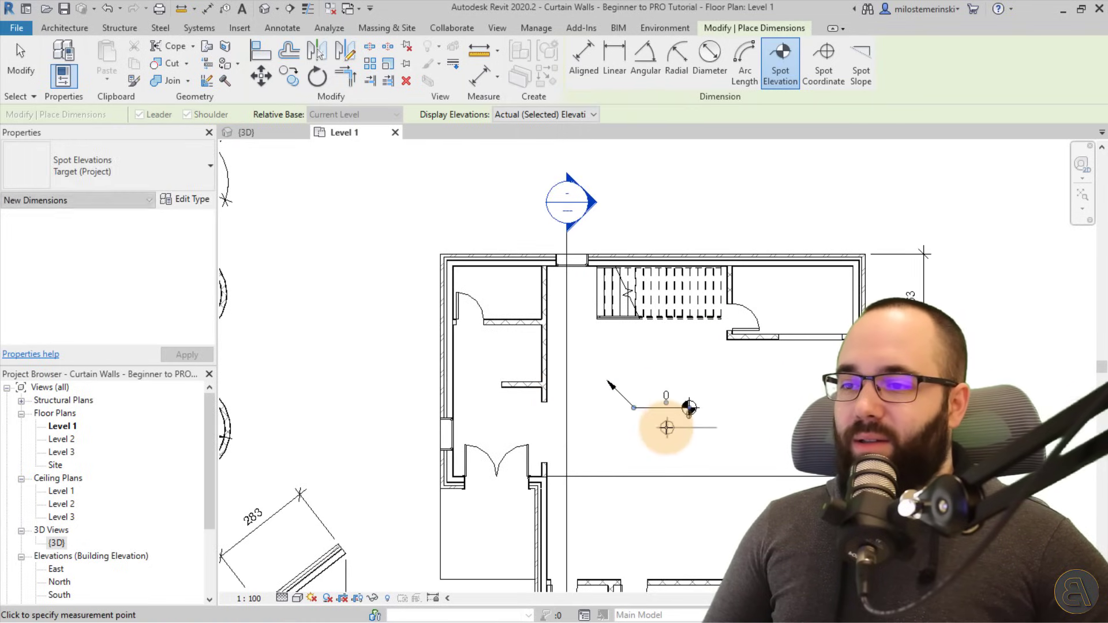
Turn off the leader and place a second spot elevation on the main room floor, beside the first one
{"action": "scroll", "coordinate": [670, 398], "scroll_direction": "up", "scroll_amount": 3}
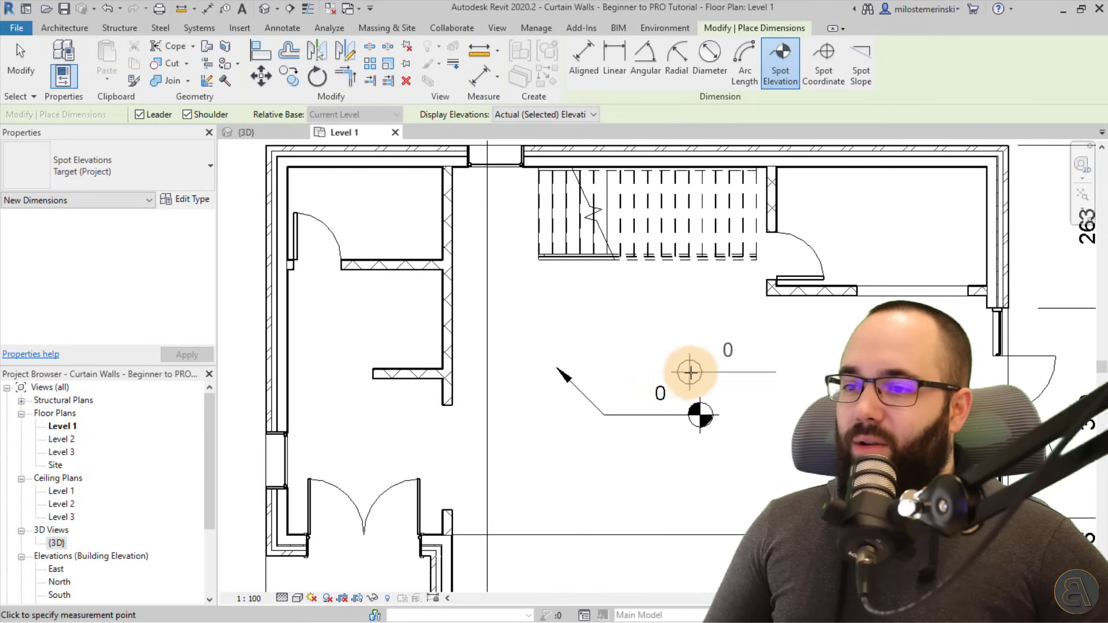
{"action": "left_click", "coordinate": [139, 114]}
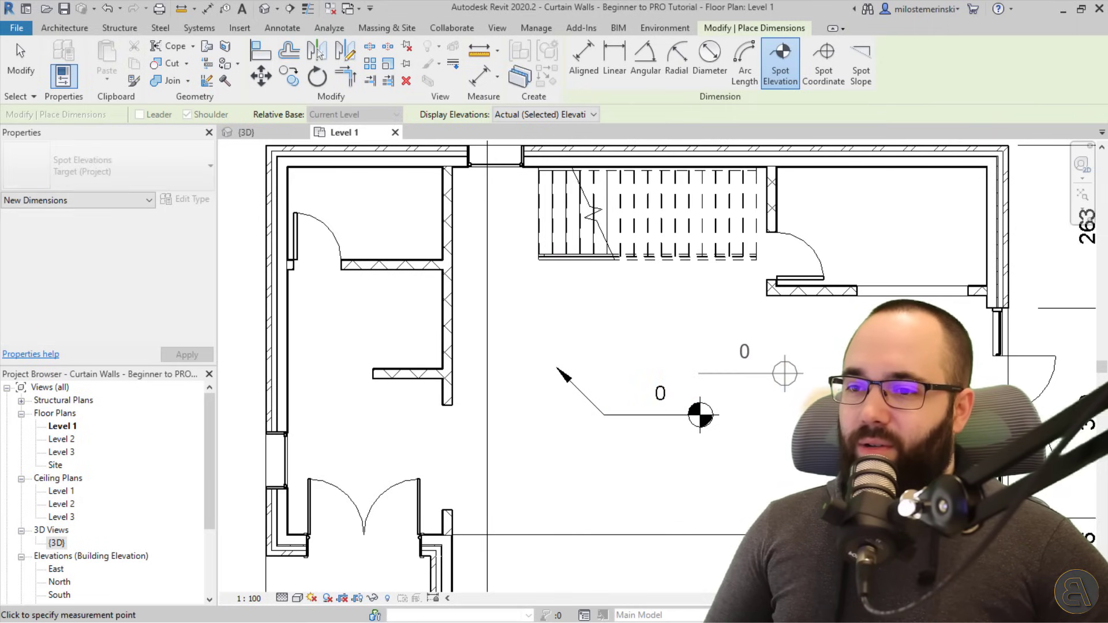
{"action": "left_click", "coordinate": [785, 373]}
{"action": "key", "text": "Escape"}
{"action": "key", "text": "Escape"}
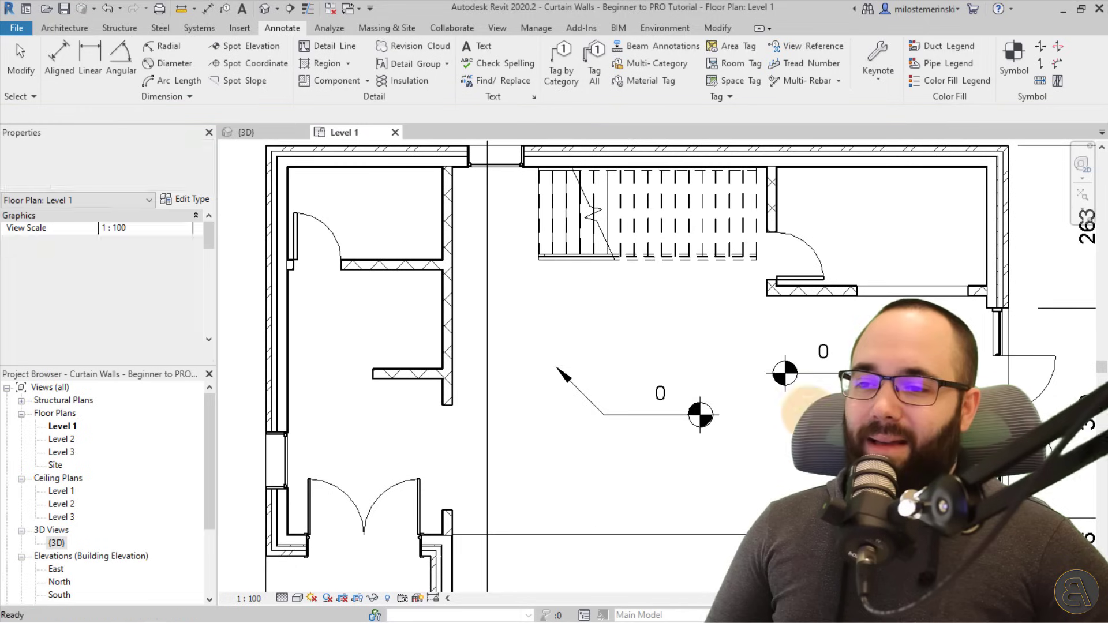
Move the leaderless spot elevation to the lower part of the main room and onto the stair treads
{"action": "scroll", "coordinate": [786, 382], "scroll_direction": "down", "scroll_amount": 3}
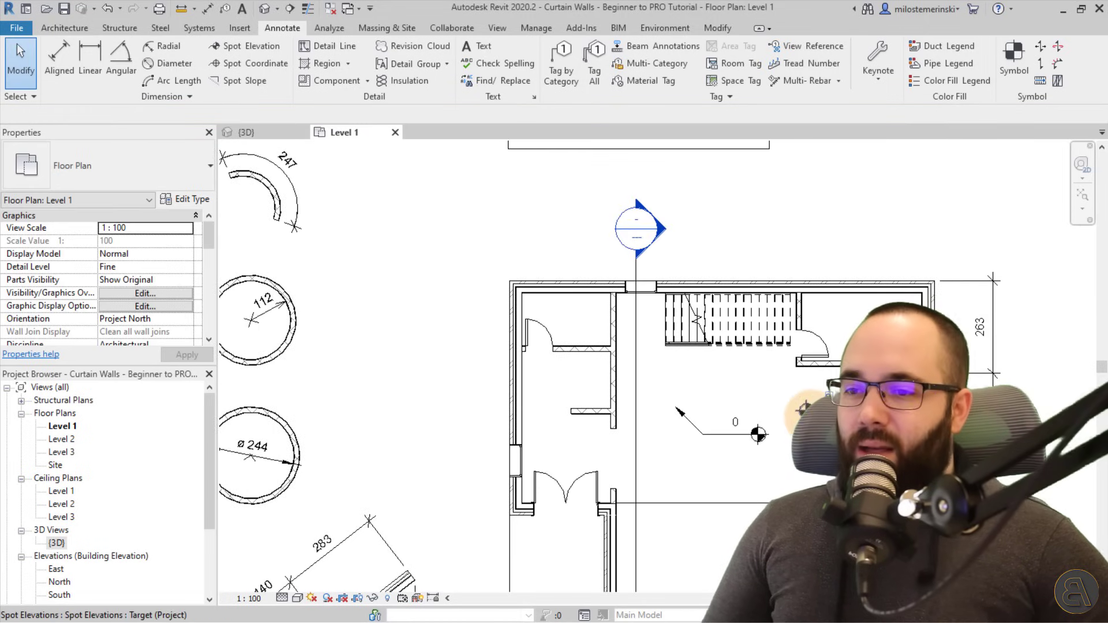
{"action": "left_click_drag", "start_coordinate": [810, 416], "coordinate": [771, 560]}
{"action": "middle_click_drag", "start_coordinate": [770, 560], "coordinate": [766, 446]}
{"action": "key", "text": "Escape"}
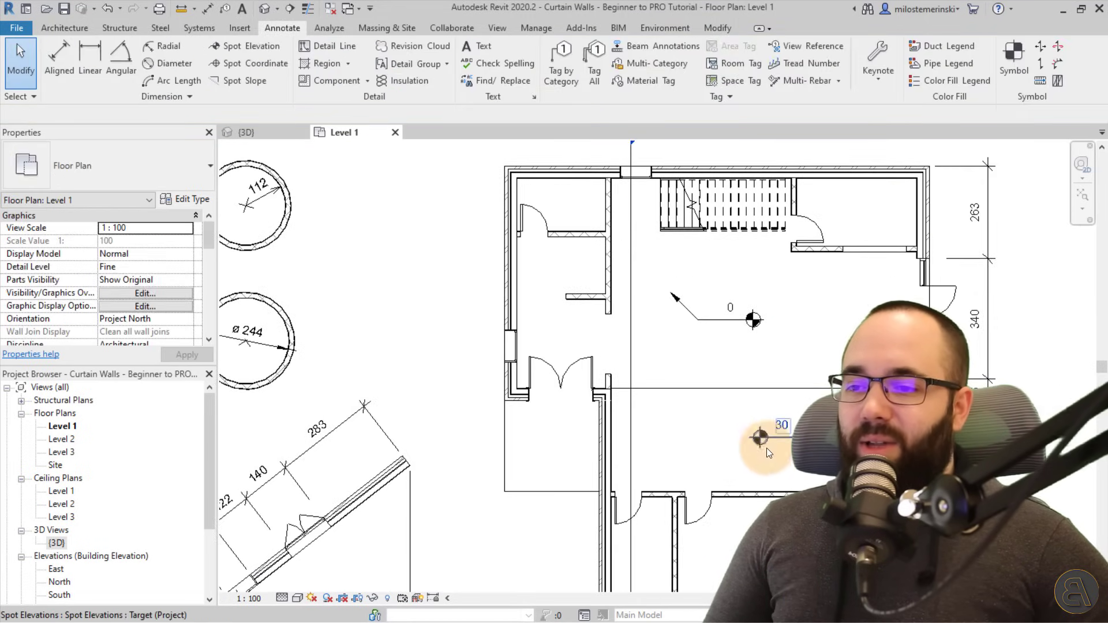
{"action": "left_click_drag", "start_coordinate": [765, 446], "coordinate": [718, 237]}
{"action": "scroll", "coordinate": [670, 223], "scroll_direction": "up", "scroll_amount": 4}
{"action": "scroll", "coordinate": [733, 259], "scroll_direction": "down", "scroll_amount": 3}
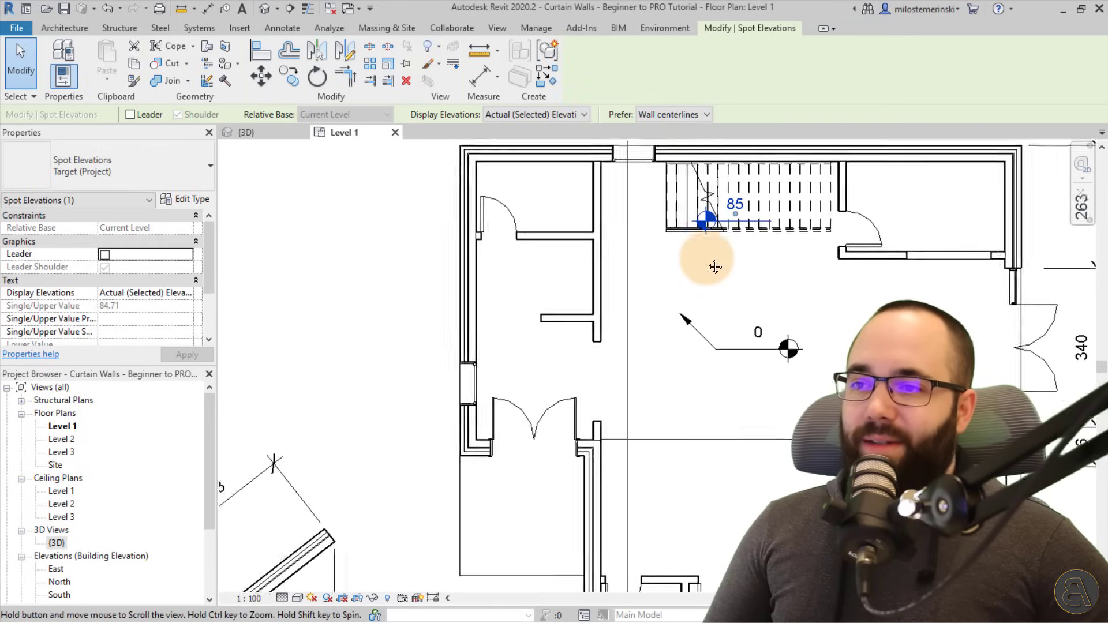
{"action": "middle_click_drag", "start_coordinate": [715, 266], "coordinate": [692, 219]}
{"action": "left_click_drag", "start_coordinate": [684, 173], "coordinate": [648, 179]}
{"action": "key", "text": "Escape"}
Move the leaderless spot elevation from the stairs onto the rectangular sloped floor outside the building and slide it along the slope
{"action": "scroll", "coordinate": [696, 450], "scroll_direction": "down", "scroll_amount": 4}
{"action": "scroll", "coordinate": [673, 227], "scroll_direction": "up", "scroll_amount": 4}
{"action": "mouse_move", "coordinate": [667, 230]}
{"action": "left_mouse_down"}
{"action": "mouse_move", "coordinate": [781, 233]}
{"action": "mouse_move", "coordinate": [522, 237]}
{"action": "mouse_move", "coordinate": [666, 238]}
{"action": "left_mouse_up"}
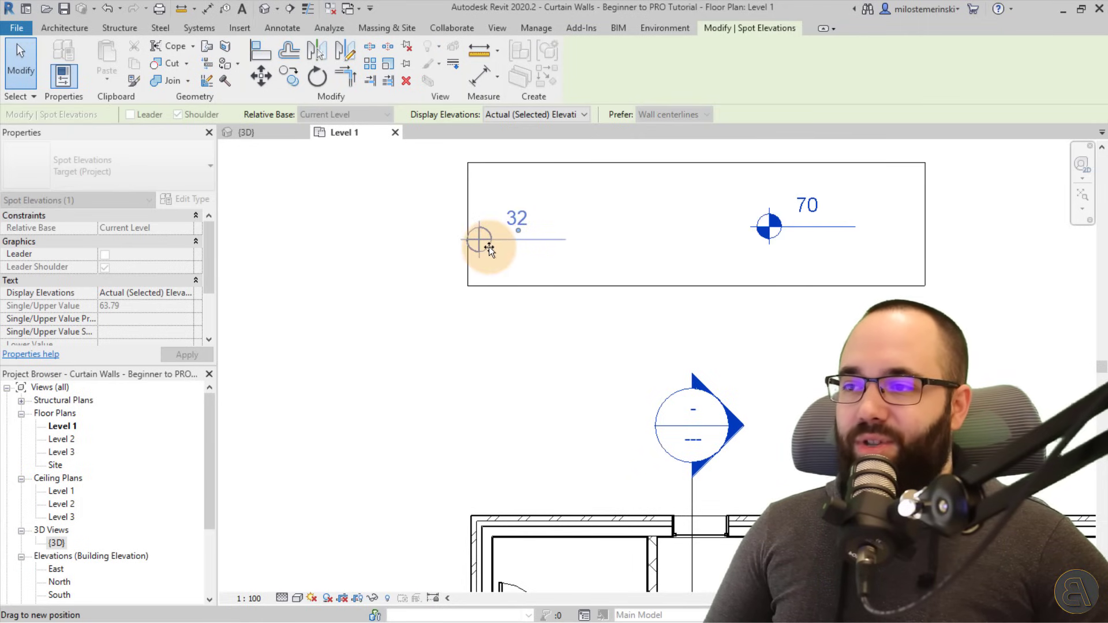
{"action": "mouse_move", "coordinate": [489, 247]}
{"action": "left_mouse_down"}
{"action": "mouse_move", "coordinate": [479, 251]}
{"action": "mouse_move", "coordinate": [722, 252]}
{"action": "left_mouse_up"}
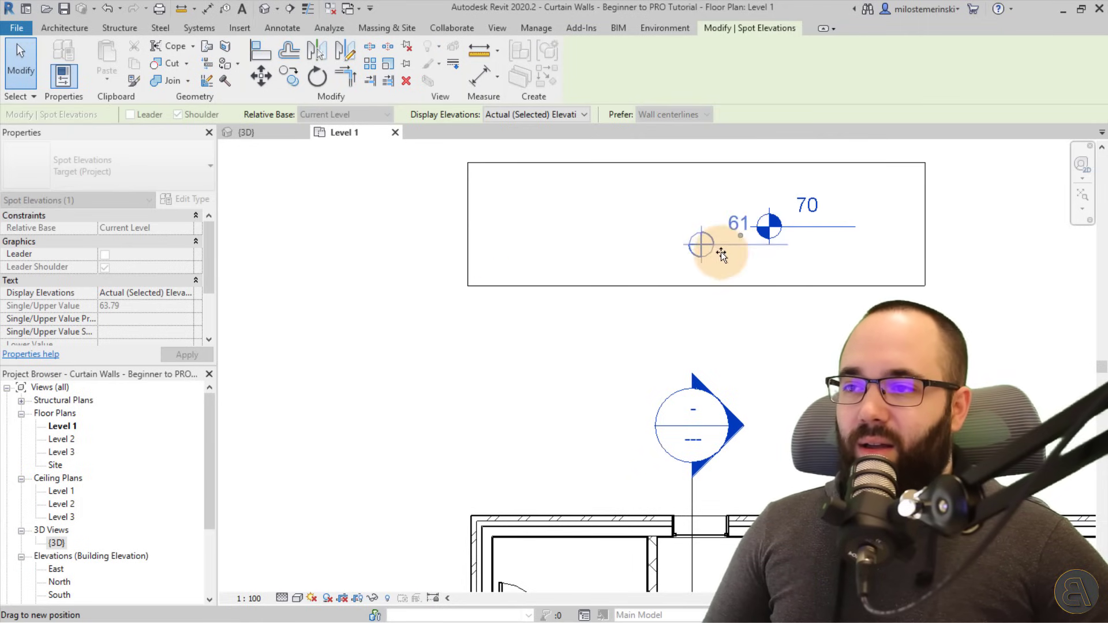
Try to move the spot elevation off the sloped floor into empty space, and undo that move
{"action": "left_click_drag", "start_coordinate": [520, 247], "coordinate": [520, 338]}
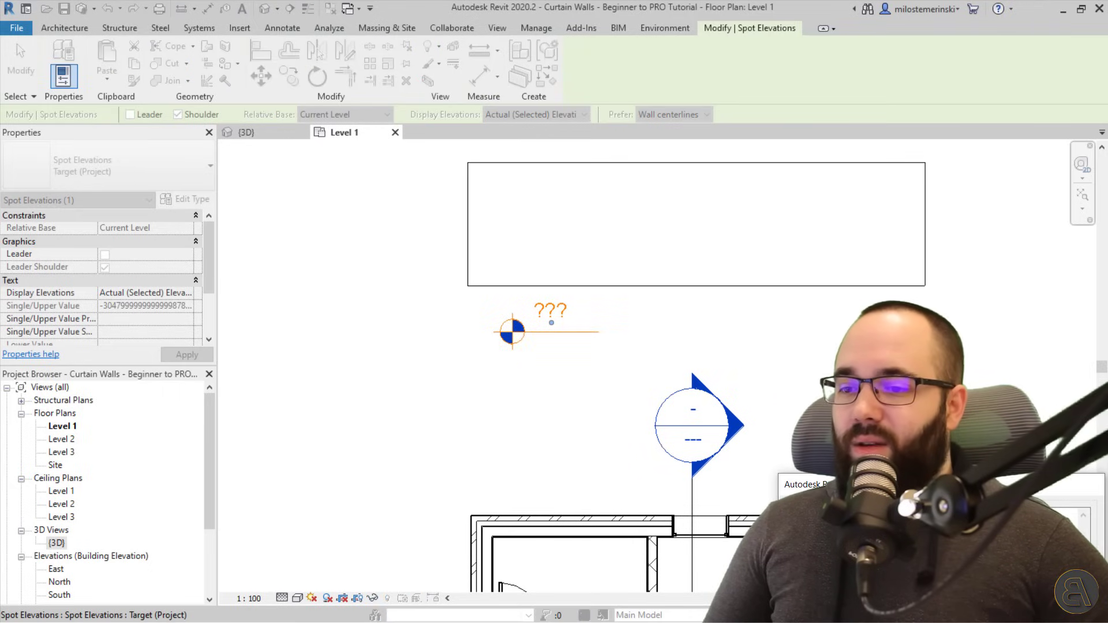
{"action": "key", "text": "ctrl+z"}
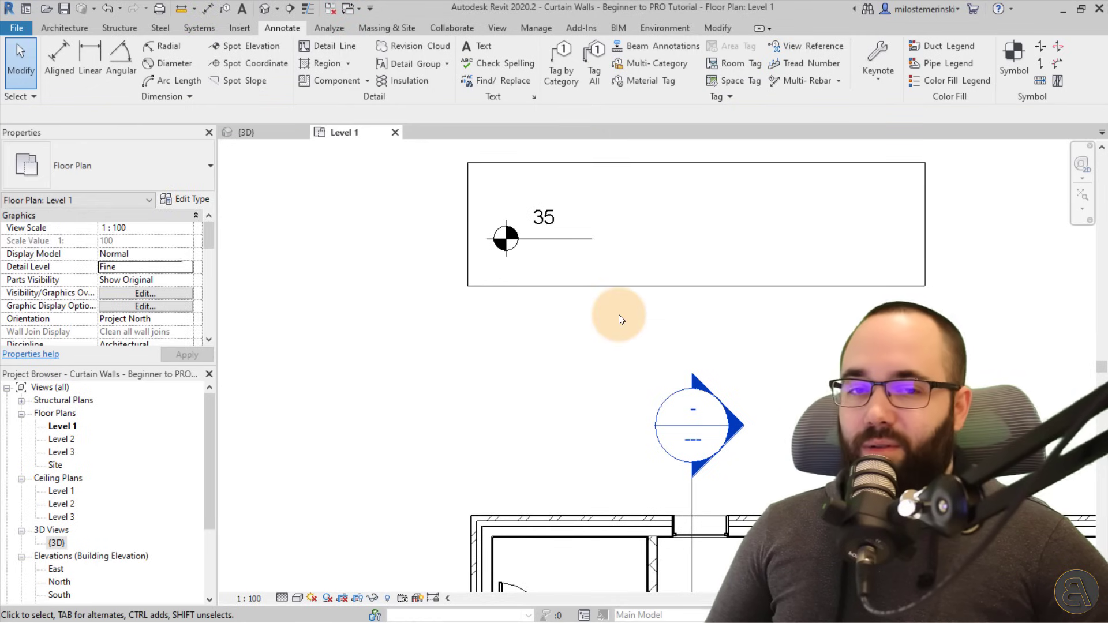
Move the leaderless spot elevation from the sloped floor back to the lower part of the main room
{"action": "scroll", "coordinate": [581, 233], "scroll_direction": "down", "scroll_amount": 2}
{"action": "scroll", "coordinate": [581, 233], "scroll_direction": "down", "scroll_amount": 2}
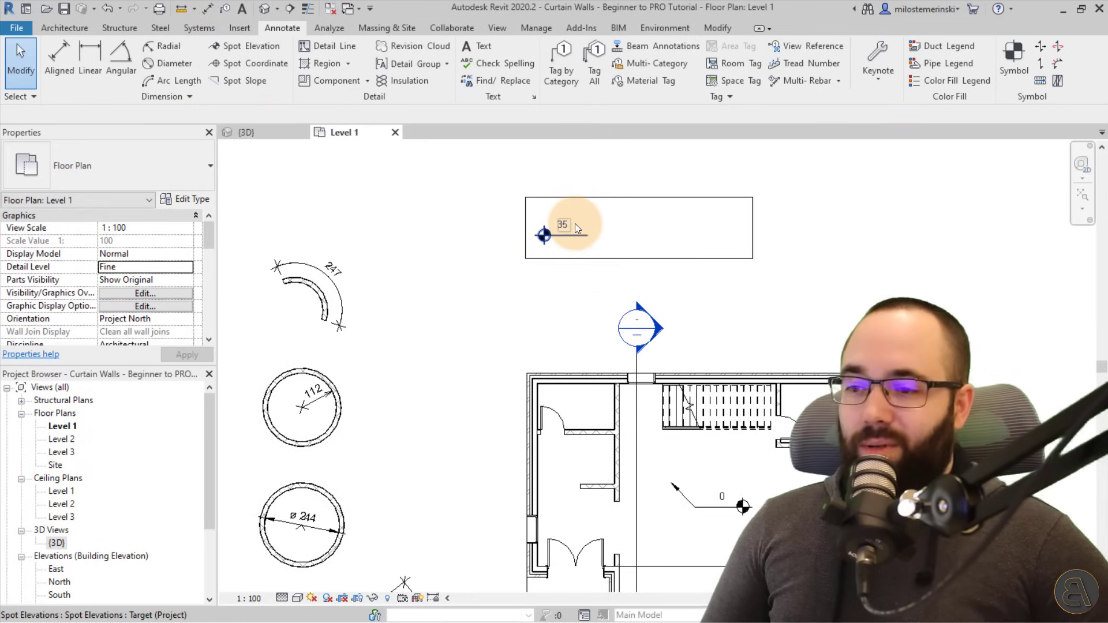
{"action": "left_click", "coordinate": [545, 237]}
{"action": "mouse_move", "coordinate": [760, 482]}
{"action": "left_mouse_down"}
{"action": "mouse_move", "coordinate": [776, 519]}
{"action": "mouse_move", "coordinate": [753, 548]}
{"action": "left_mouse_up"}
{"action": "key", "text": "Escape"}
{"action": "scroll", "coordinate": [692, 577], "scroll_direction": "down", "scroll_amount": 2}
{"action": "middle_click_drag", "start_coordinate": [692, 577], "coordinate": [680, 463]}
{"action": "scroll", "coordinate": [687, 465], "scroll_direction": "up", "scroll_amount": 3}
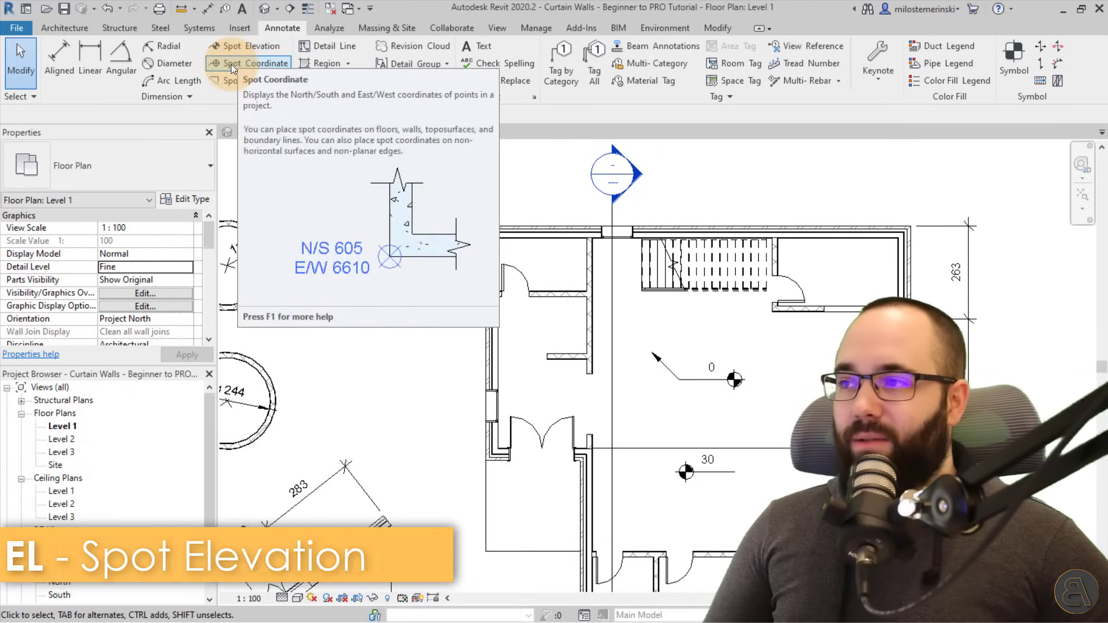
Place a spot coordinate without a leader on the main room floor, beside the spot elevation that has a leader
{"action": "left_click", "coordinate": [231, 65]}
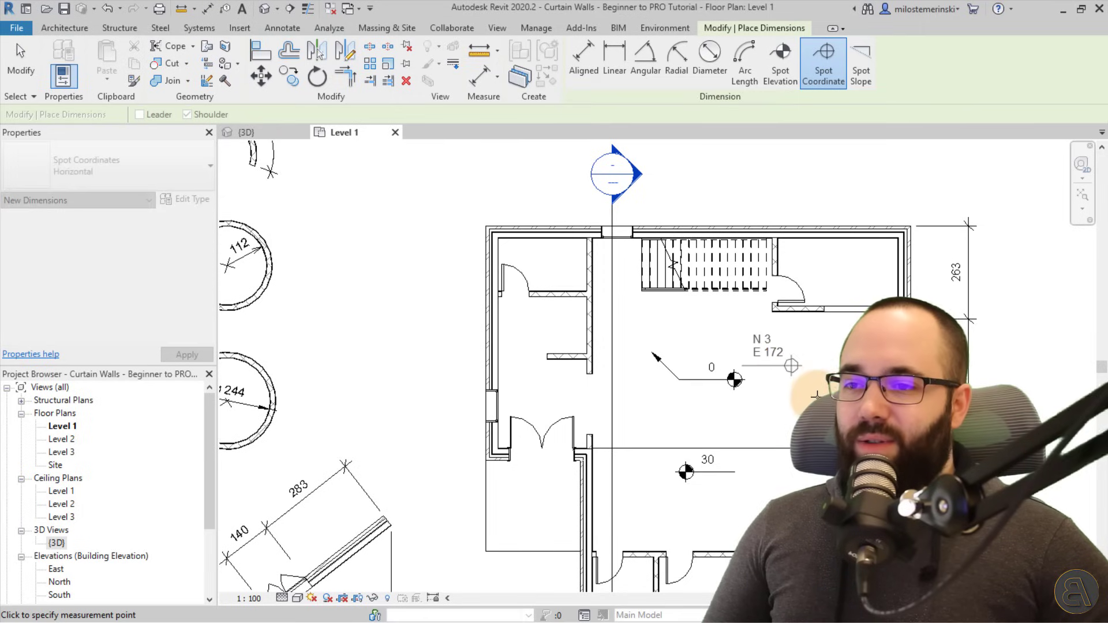
{"action": "left_click", "coordinate": [791, 365]}
{"action": "scroll", "coordinate": [811, 357], "scroll_direction": "up", "scroll_amount": 3}
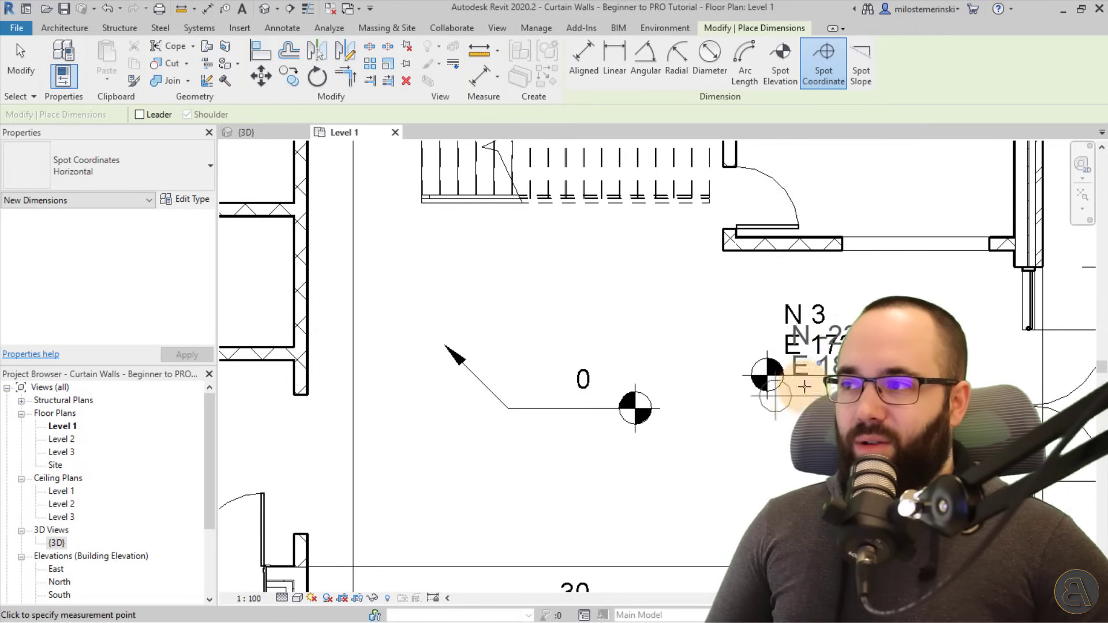
Turn on the leader and place a second spot coordinate with a shoulder in the lower part of the main room
{"action": "left_click", "coordinate": [153, 114]}
{"action": "scroll", "coordinate": [587, 260], "scroll_direction": "down", "scroll_amount": 3}
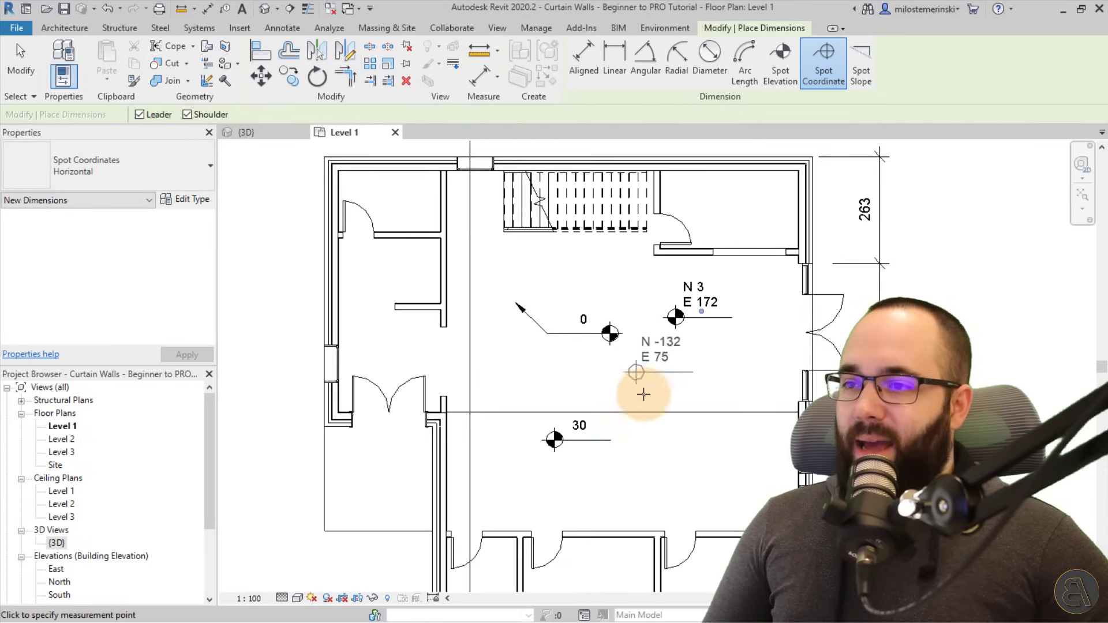
{"action": "left_click", "coordinate": [662, 460]}
{"action": "left_click", "coordinate": [687, 486]}
{"action": "left_click", "coordinate": [749, 485]}
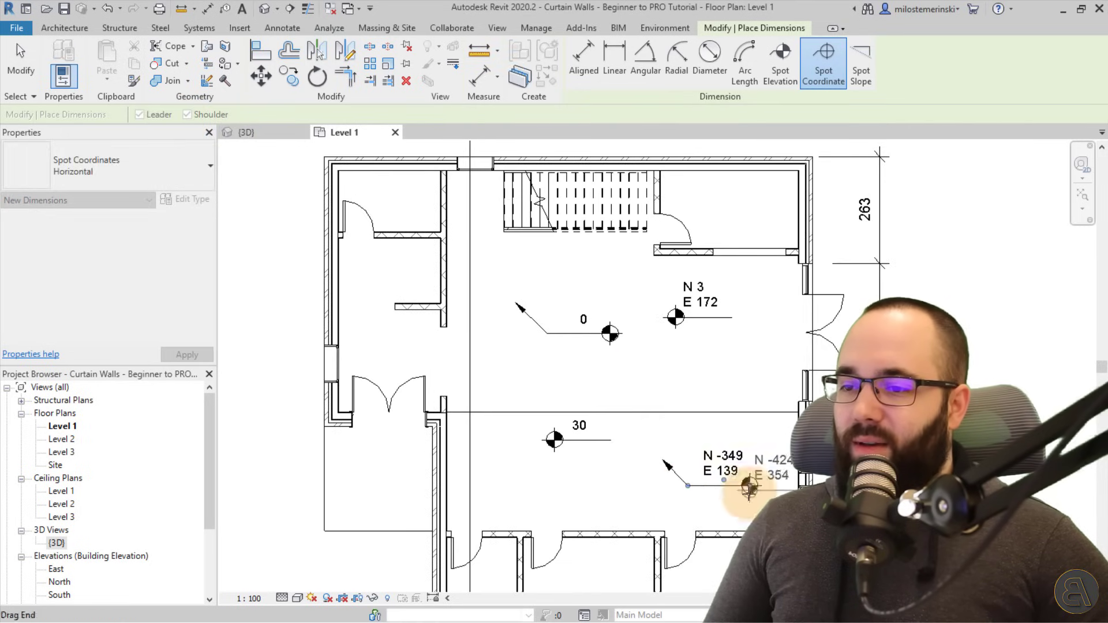
{"action": "key", "text": "Escape"}
Move the leadered spot coordinate around the main room and leave it just below the stairs
{"action": "left_click_drag", "start_coordinate": [710, 484], "coordinate": [700, 386]}
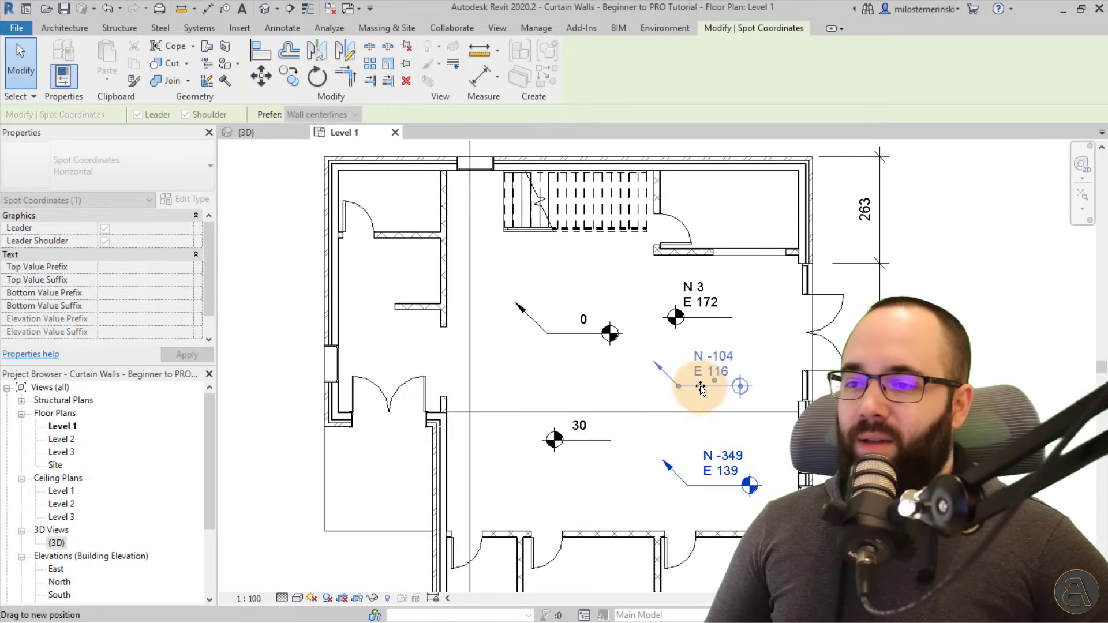
{"action": "left_click_drag", "start_coordinate": [736, 328], "coordinate": [729, 296]}
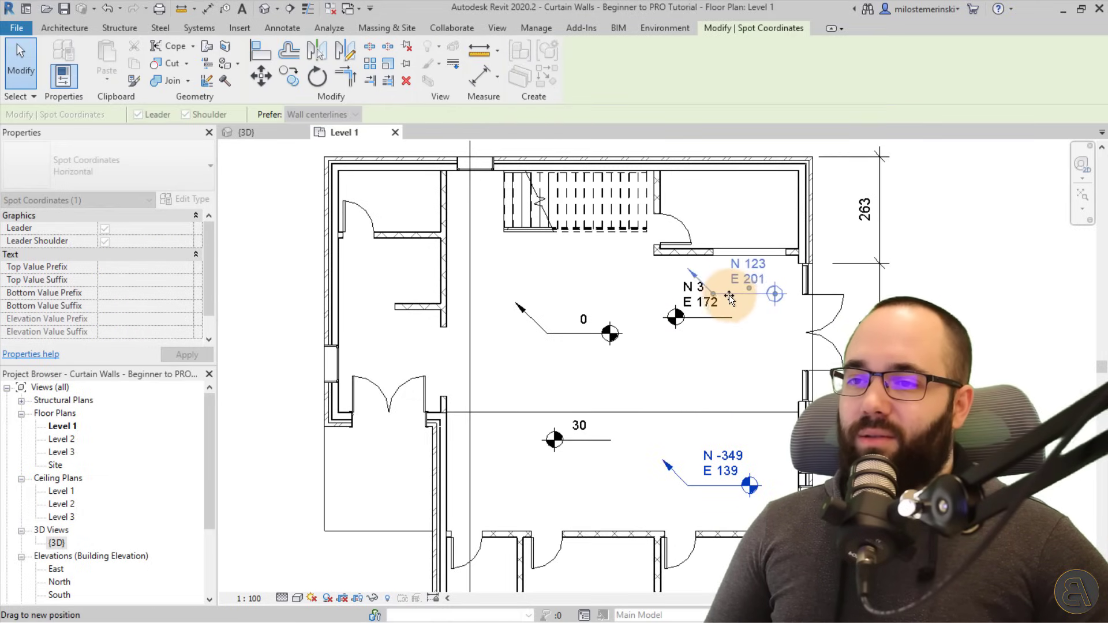
{"action": "mouse_move", "coordinate": [635, 293]}
{"action": "left_mouse_down"}
{"action": "mouse_move", "coordinate": [659, 323]}
{"action": "mouse_move", "coordinate": [588, 282]}
{"action": "left_mouse_up"}
{"action": "key", "text": "Escape"}
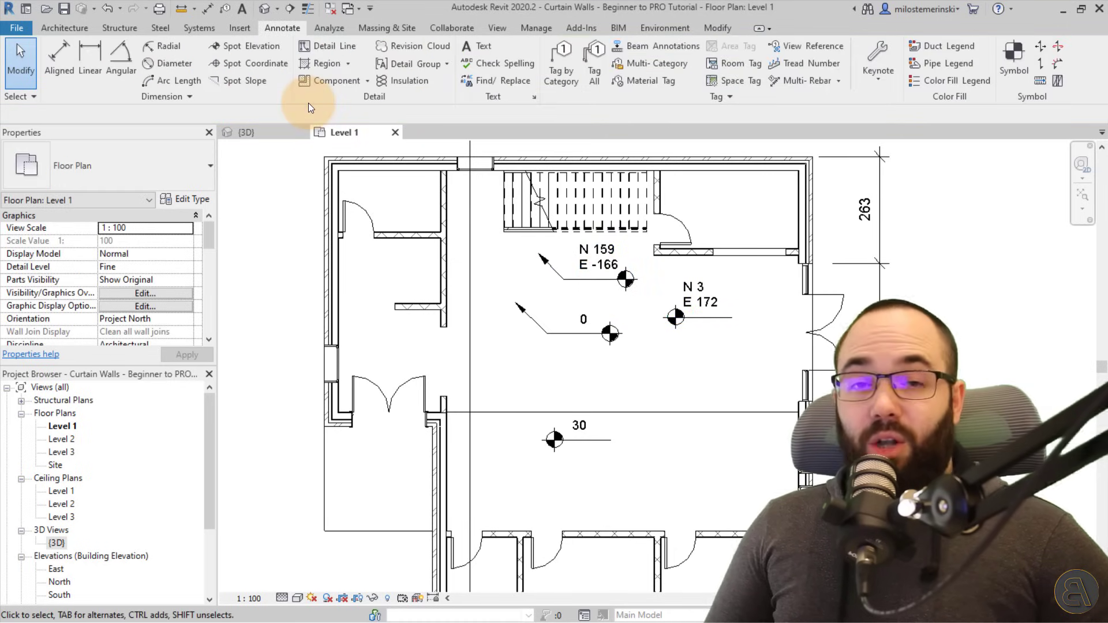
Place a spot slope annotation near the middle of the rectangular sloped floor outside the building
{"action": "left_click", "coordinate": [244, 85]}
{"action": "scroll", "coordinate": [582, 349], "scroll_direction": "down", "scroll_amount": 1}
{"action": "middle_click_drag", "start_coordinate": [581, 348], "coordinate": [663, 592]}
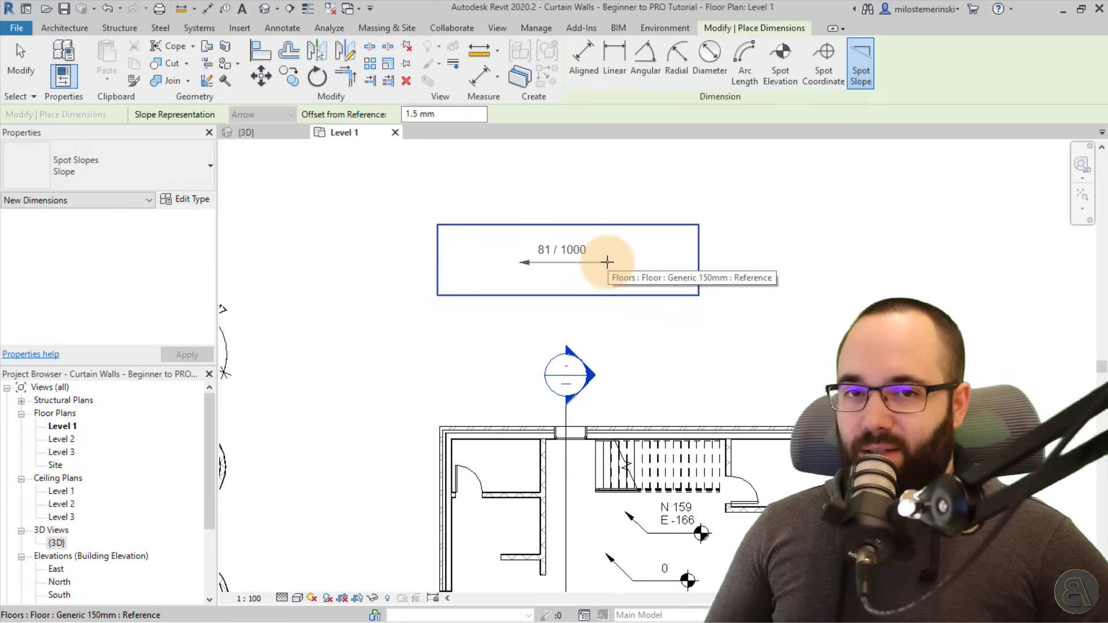
{"action": "left_click", "coordinate": [615, 267]}
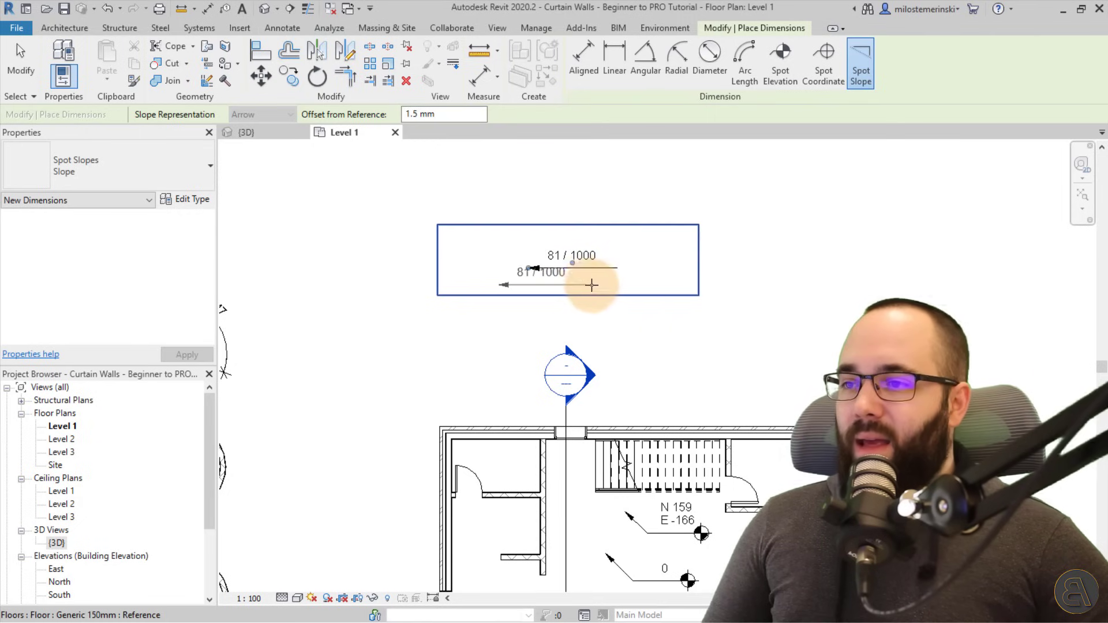
{"action": "key", "text": "Escape"}
Change the units in the units format of the placed spot slope's type to Percentage
{"action": "left_click", "coordinate": [576, 281]}
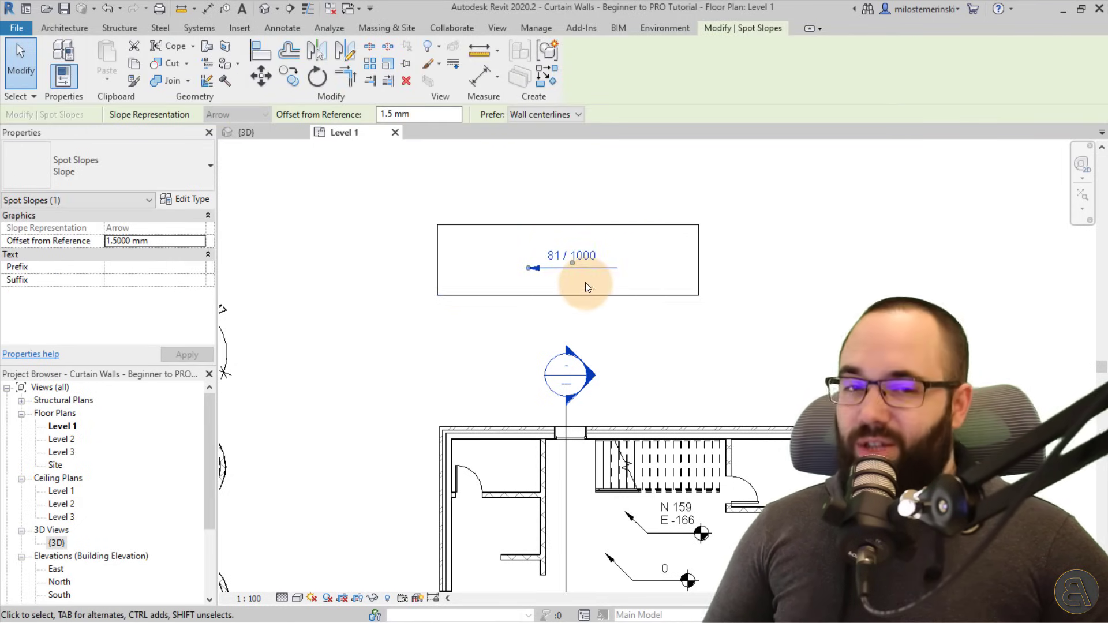
{"action": "scroll", "coordinate": [563, 266], "scroll_direction": "up", "scroll_amount": 2}
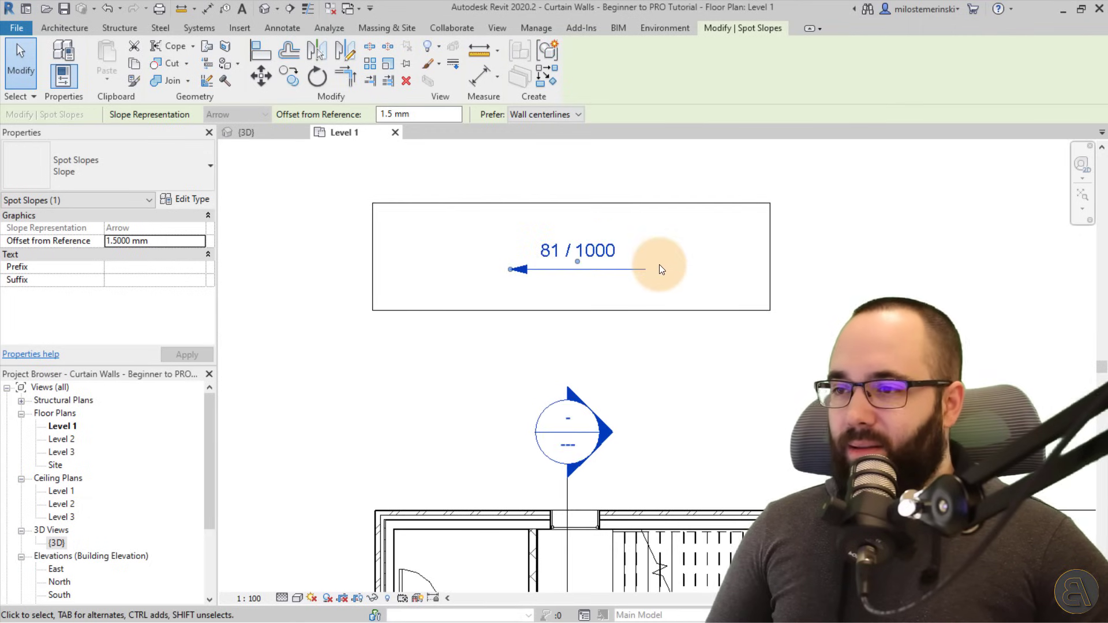
{"action": "left_click", "coordinate": [203, 199]}
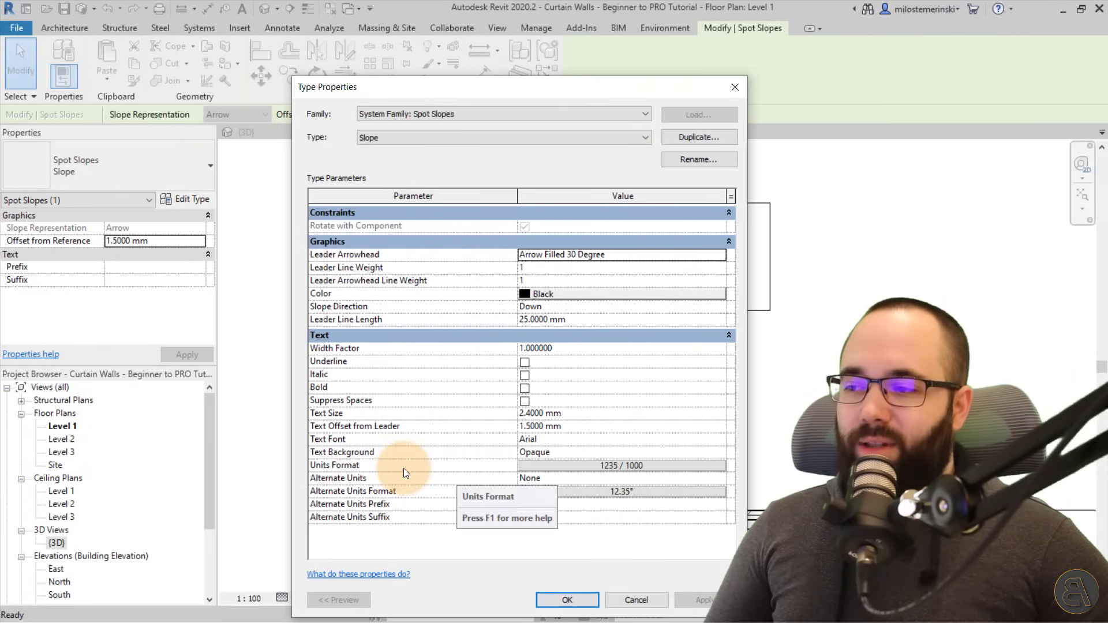
{"action": "left_click", "coordinate": [532, 465]}
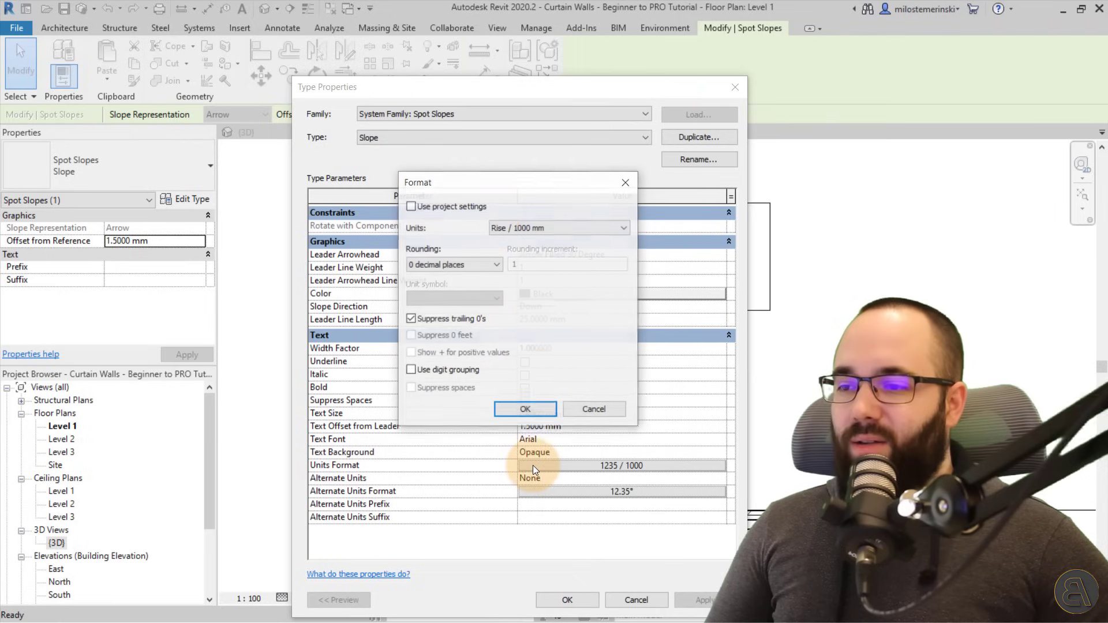
{"action": "left_click", "coordinate": [505, 234]}
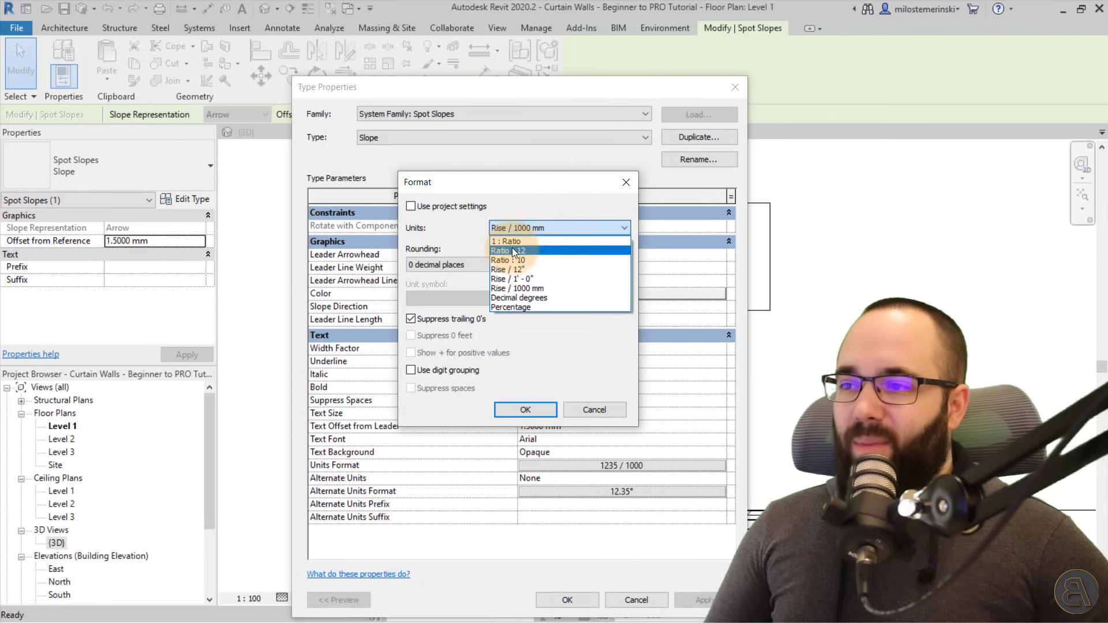
{"action": "left_click", "coordinate": [518, 307]}
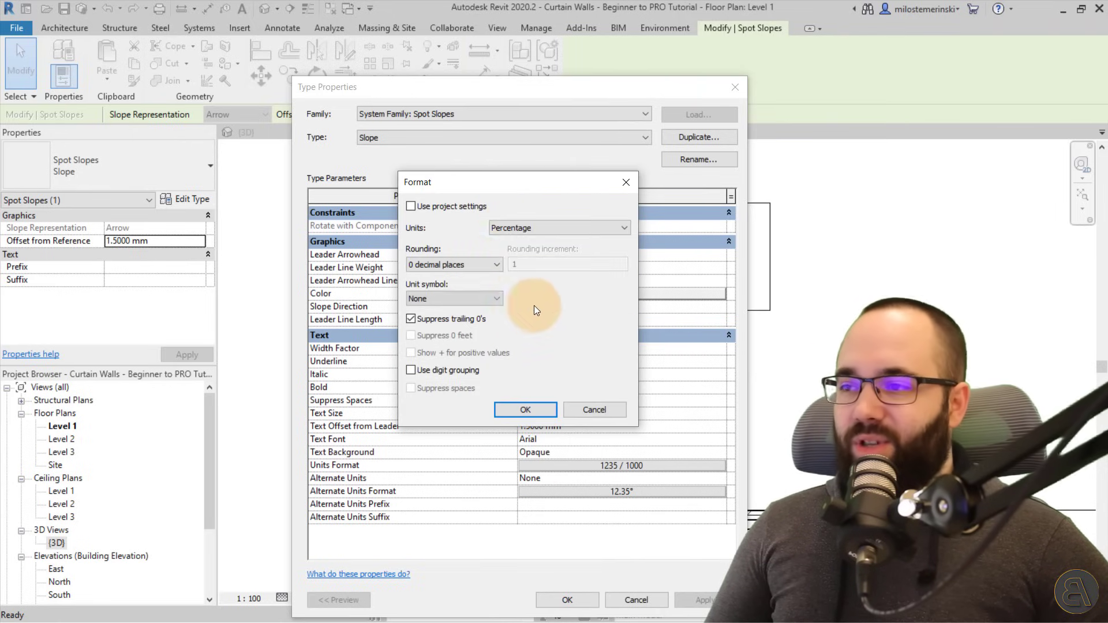
Set the slope format's rounding to 2 decimal places and its unit symbol to %, and apply the type changes
{"action": "left_click", "coordinate": [448, 265]}
{"action": "left_click", "coordinate": [434, 325]}
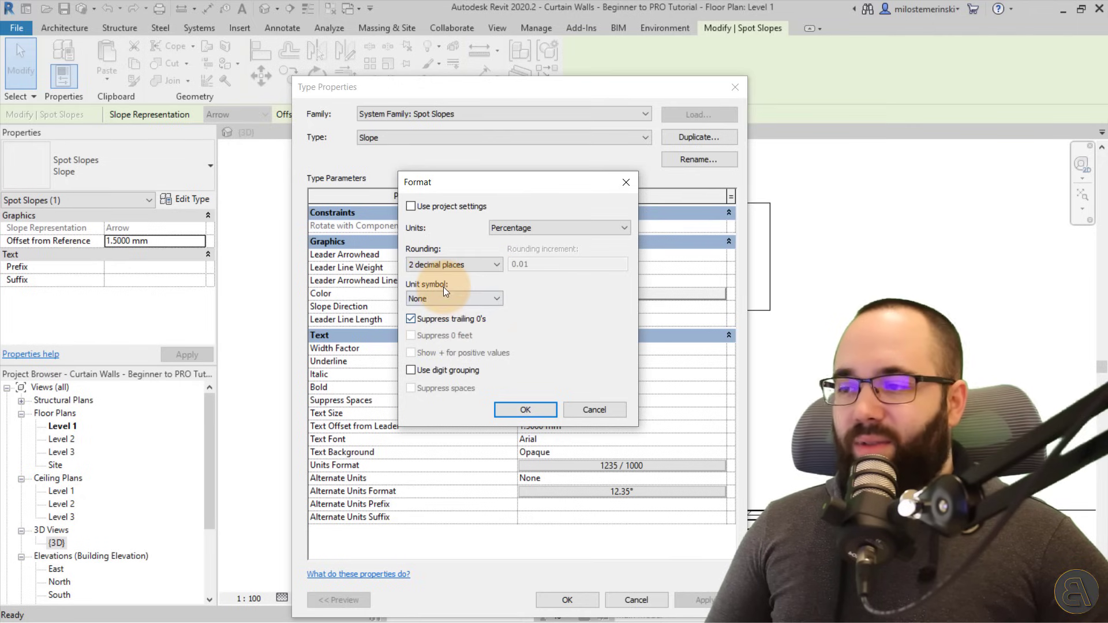
{"action": "left_click", "coordinate": [443, 299]}
{"action": "left_click", "coordinate": [430, 322]}
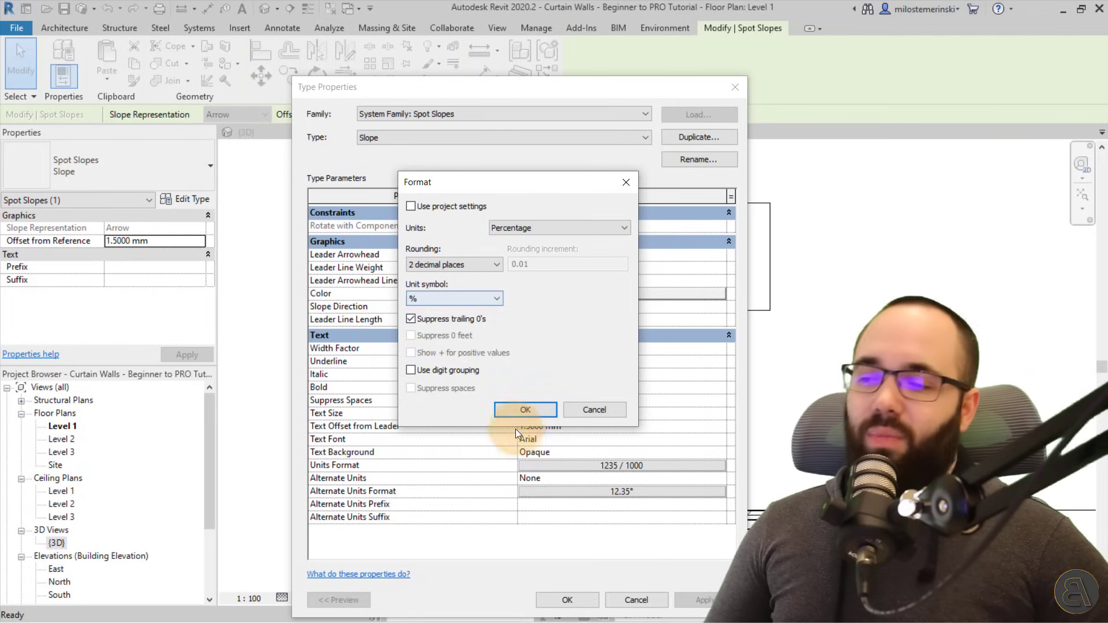
{"action": "left_click", "coordinate": [526, 413]}
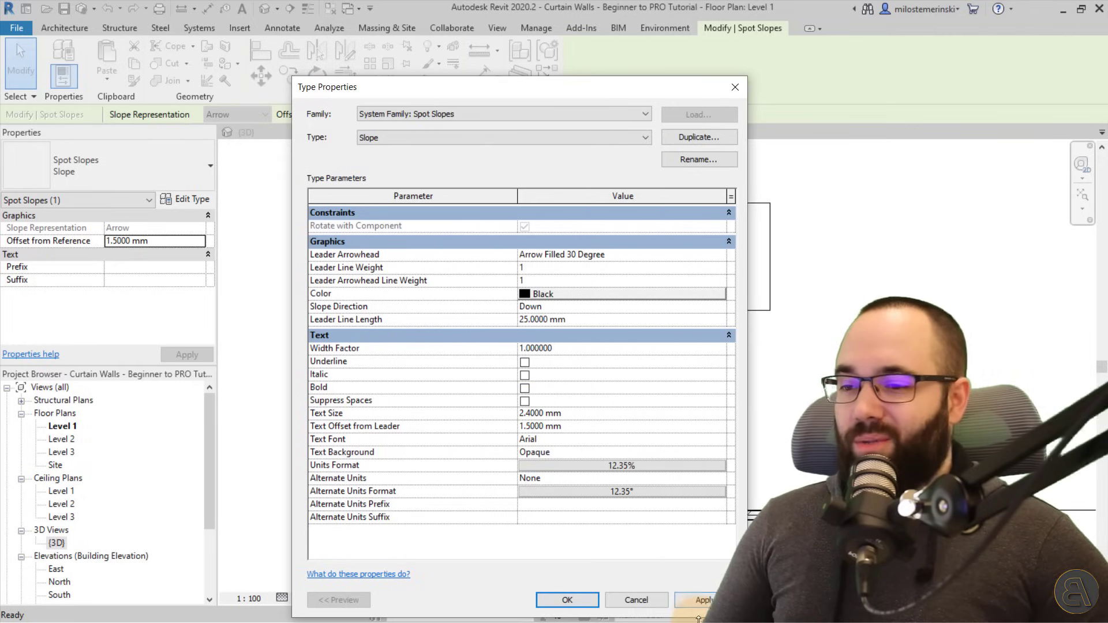
{"action": "left_click", "coordinate": [567, 600]}
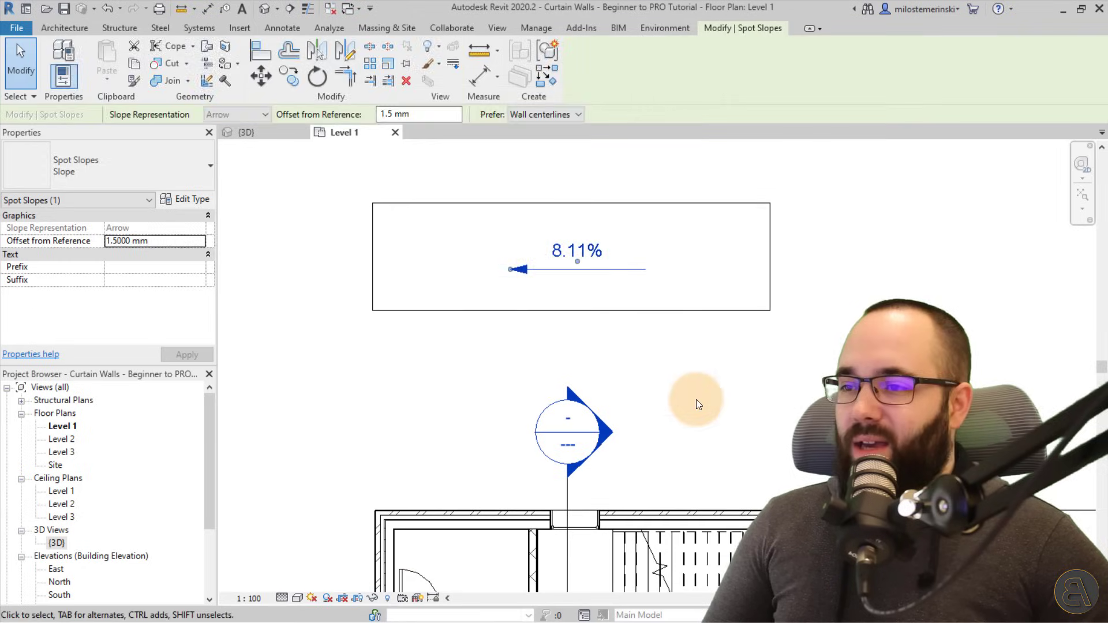
Shift the spot slope annotation slightly within the sloped floor and deselect it
{"action": "left_click", "coordinate": [695, 399]}
{"action": "left_click", "coordinate": [542, 257]}
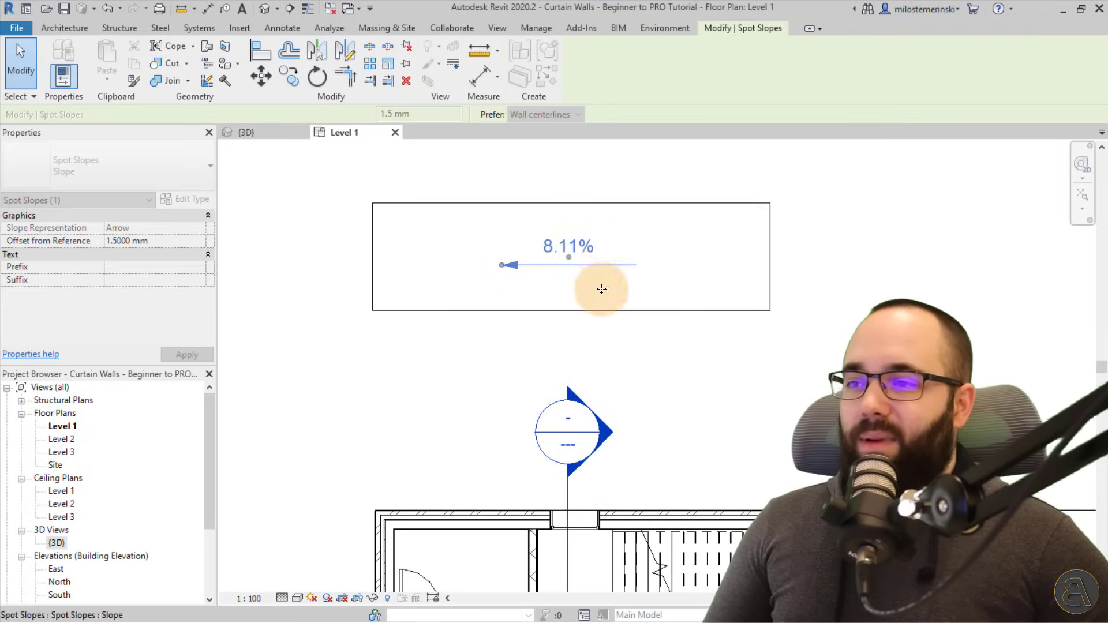
{"action": "scroll", "coordinate": [591, 173], "scroll_direction": "down", "scroll_amount": 4}
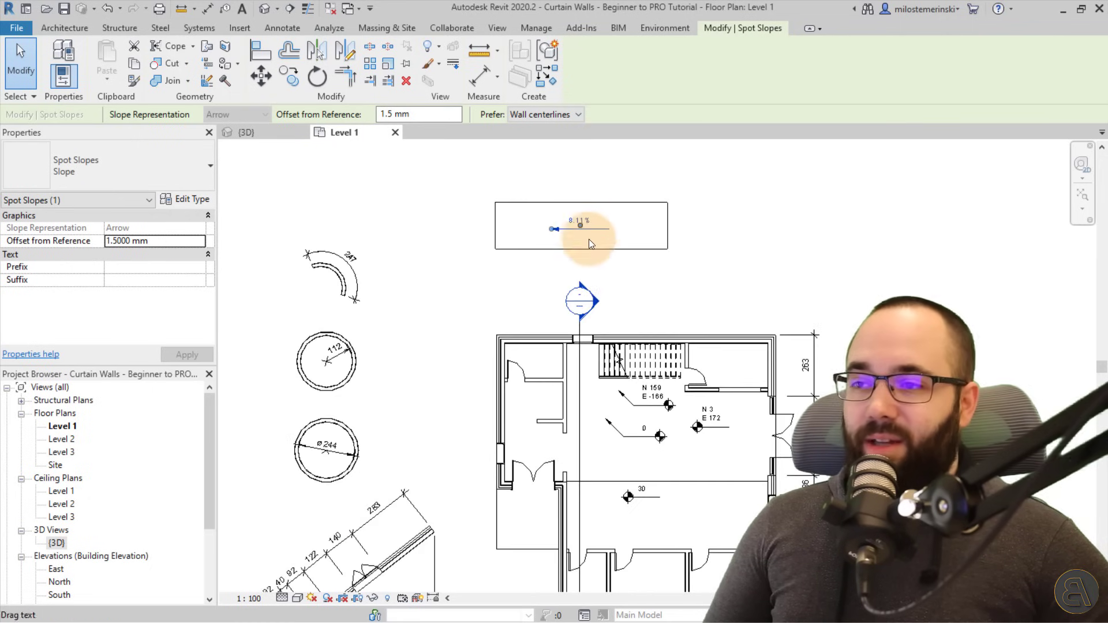
{"action": "left_click", "coordinate": [632, 294]}
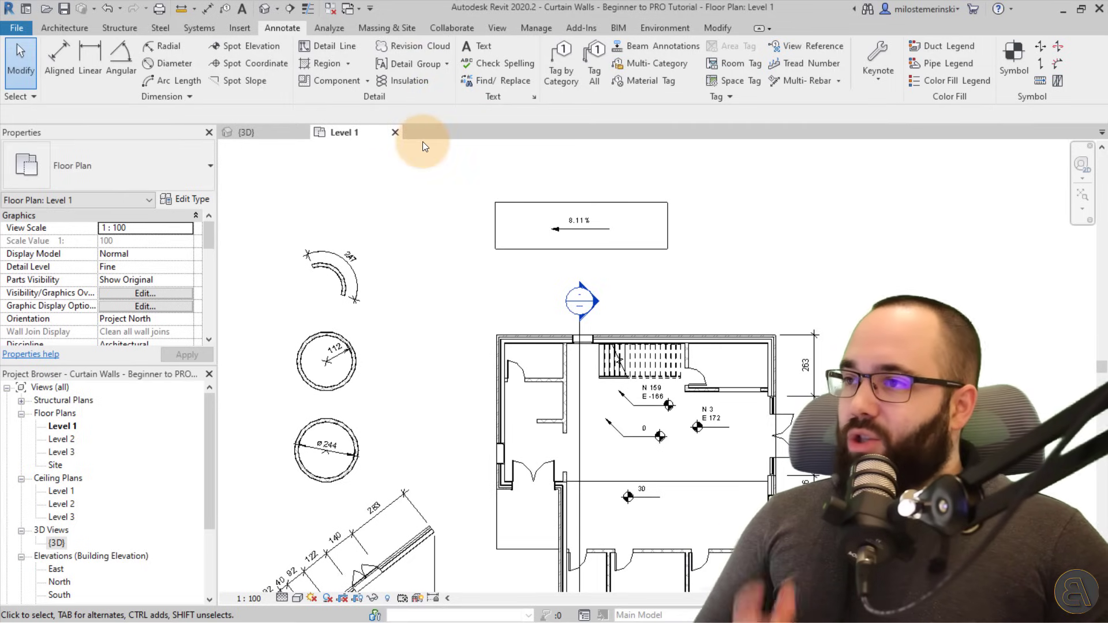
Draw chained Thin Lines detail lines beside the sloped floor: a short horizontal segment followed by a vertical one about 80 long going down
{"action": "left_click", "coordinate": [337, 47]}
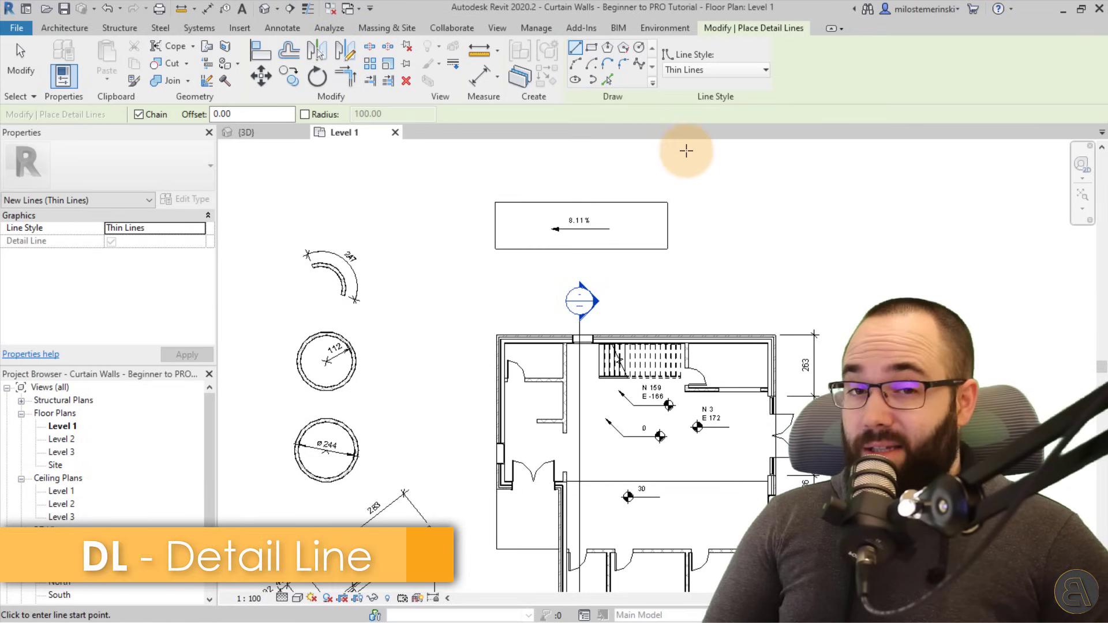
{"action": "scroll", "coordinate": [709, 198], "scroll_direction": "up", "scroll_amount": 1}
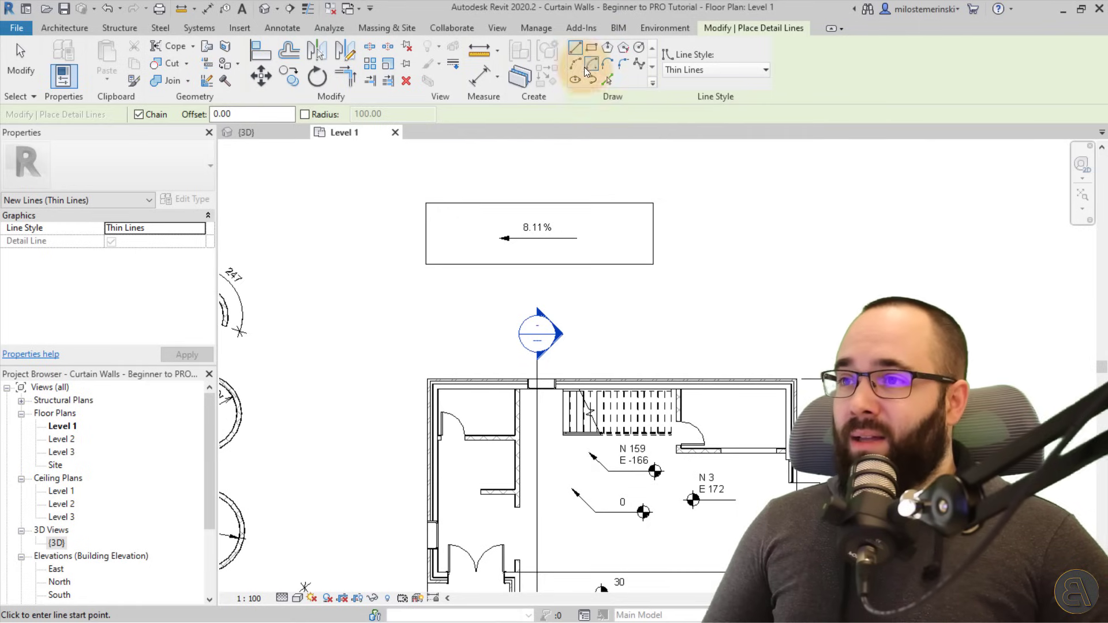
{"action": "left_click", "coordinate": [730, 251]}
{"action": "left_click", "coordinate": [769, 250]}
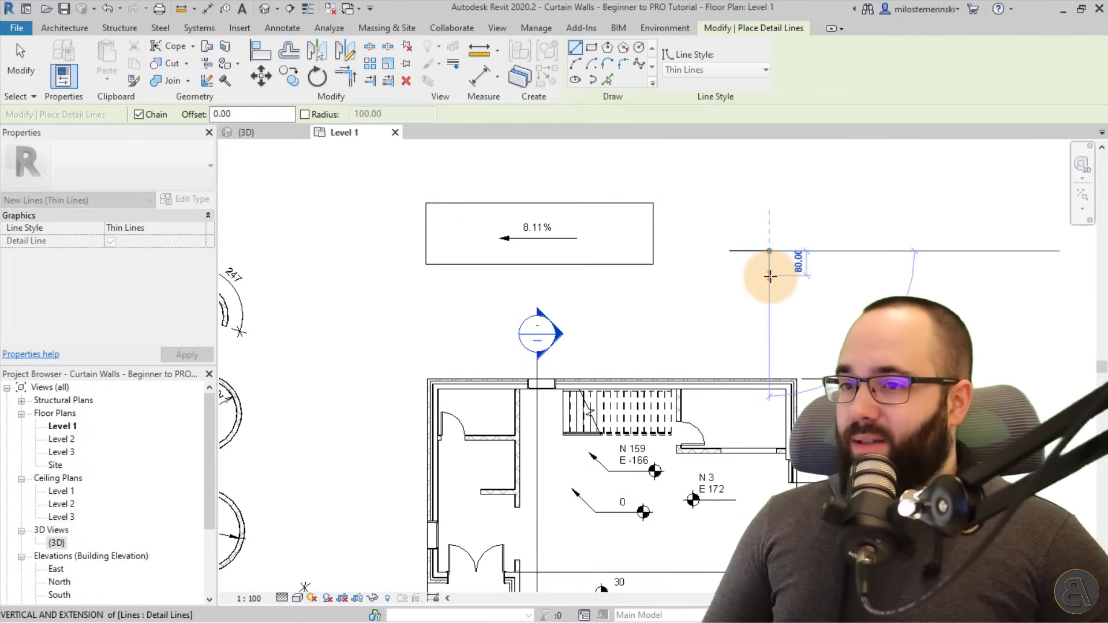
{"action": "left_click", "coordinate": [770, 275]}
Continue the detail line chain with a start-end-radius arc curving down and outward from the vertical segment's lower end
{"action": "left_click", "coordinate": [574, 63]}
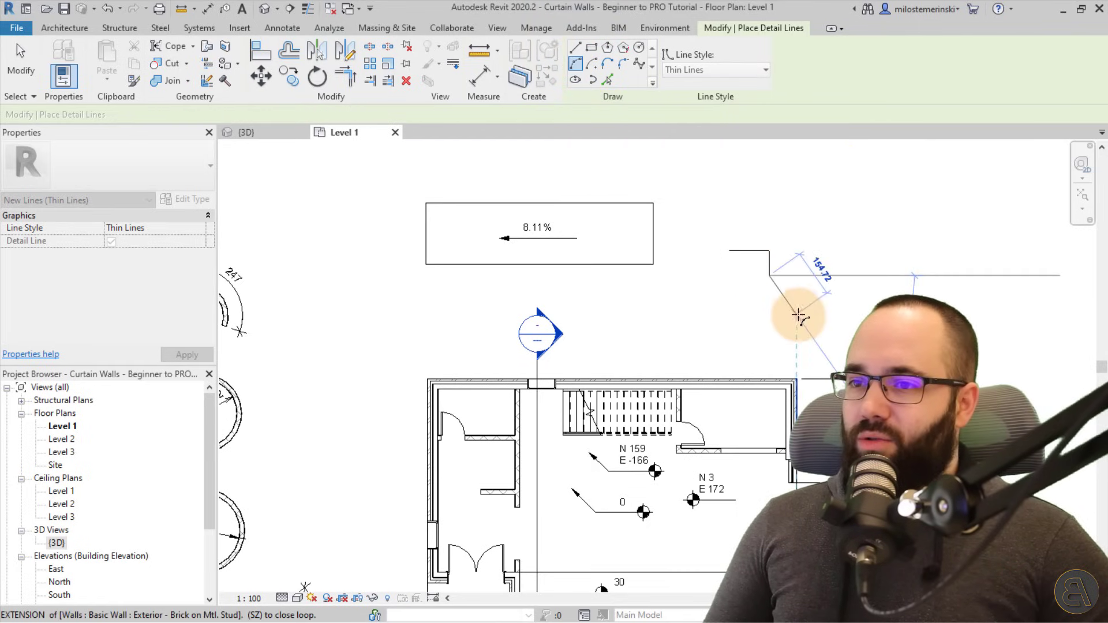
{"action": "left_click", "coordinate": [790, 306]}
{"action": "scroll", "coordinate": [792, 295], "scroll_direction": "up", "scroll_amount": 4}
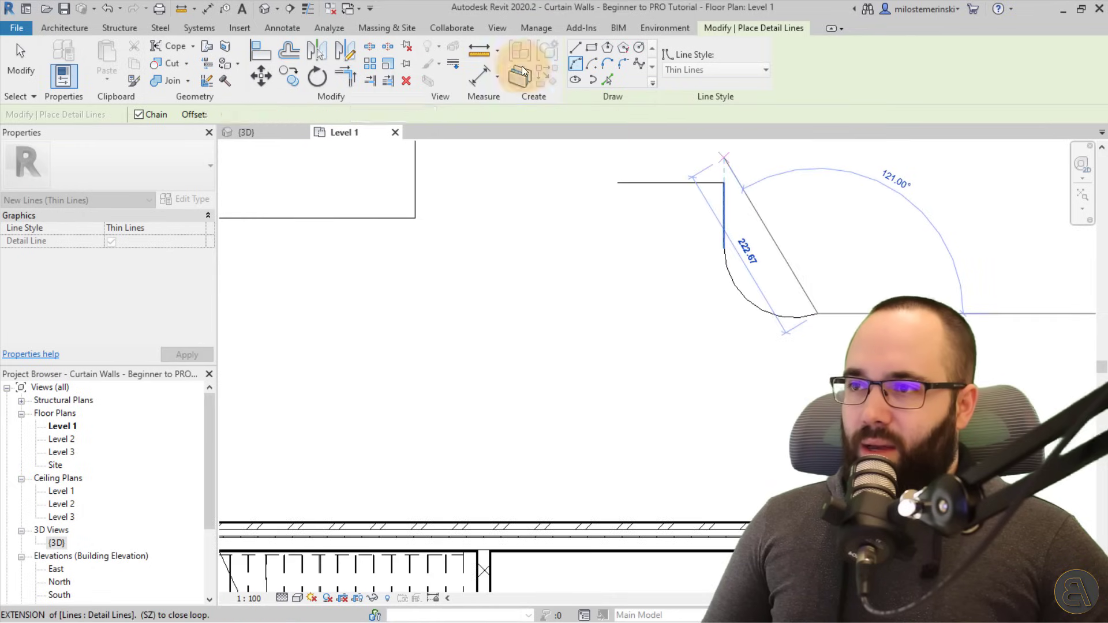
Continue from the arc's end with a straight detail line about 80 long going up and a horizontal segment away from the arc
{"action": "left_click", "coordinate": [575, 47]}
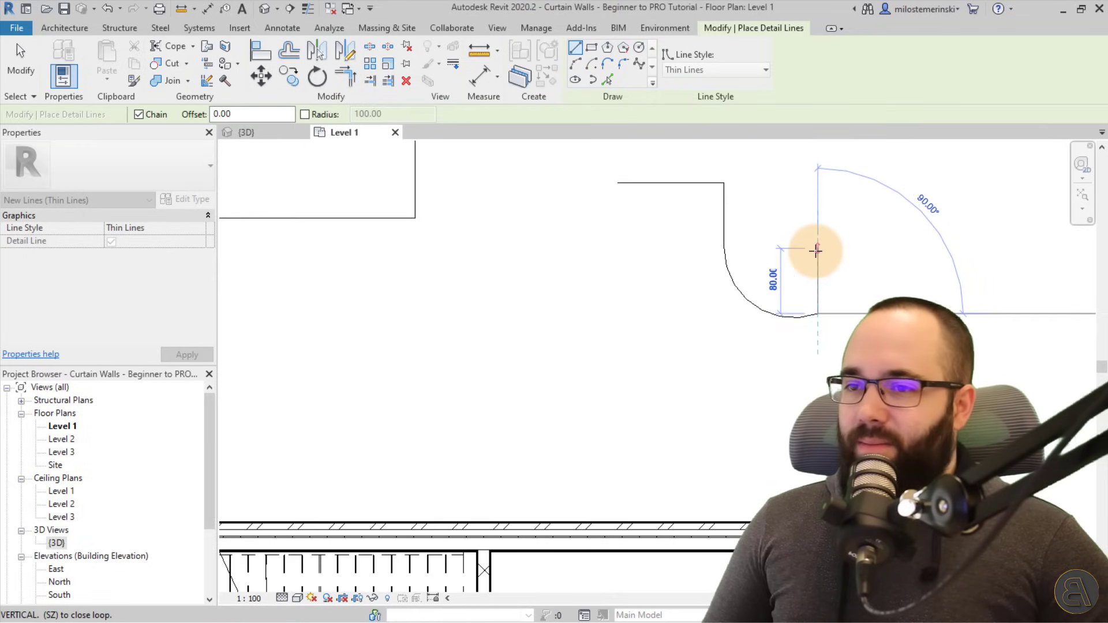
{"action": "left_click", "coordinate": [817, 249]}
{"action": "left_click", "coordinate": [890, 249]}
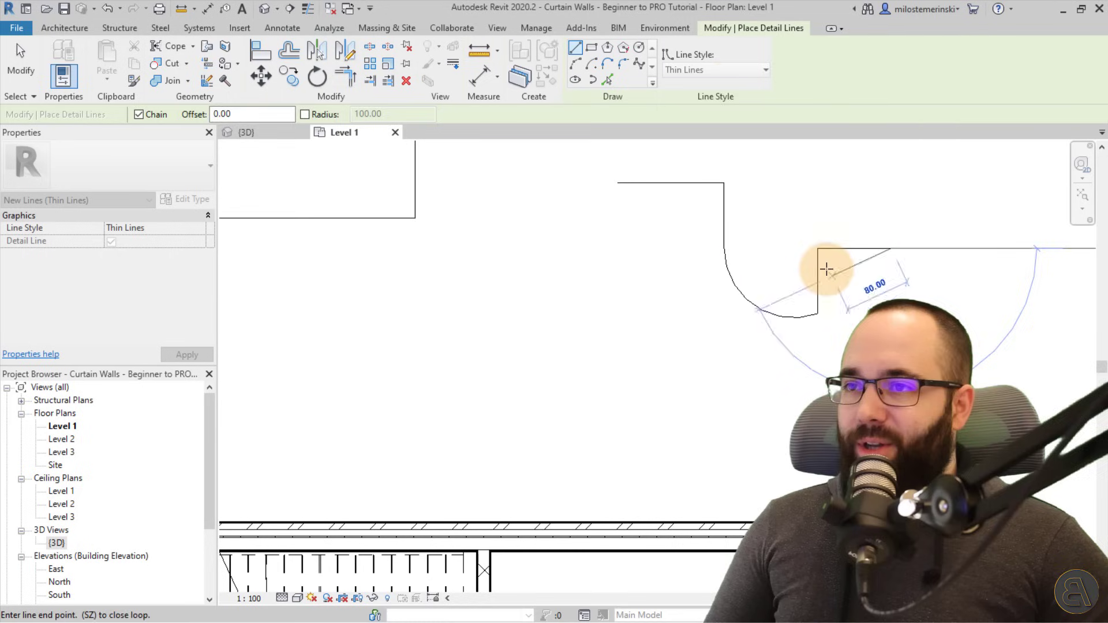
Draw a stepped chain of Wide Lines detail lines beside the thin-line chain: horizontal, vertical going down, and a horizontal segment about 70 long
{"action": "key", "text": "Escape"}
{"action": "left_click", "coordinate": [725, 73]}
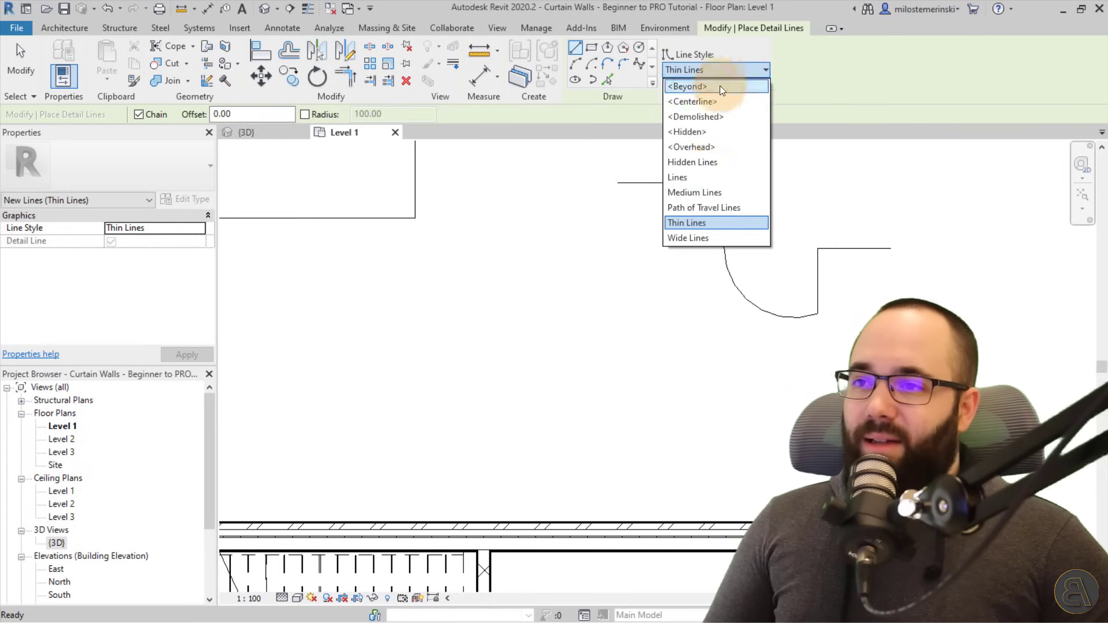
{"action": "left_click", "coordinate": [688, 238]}
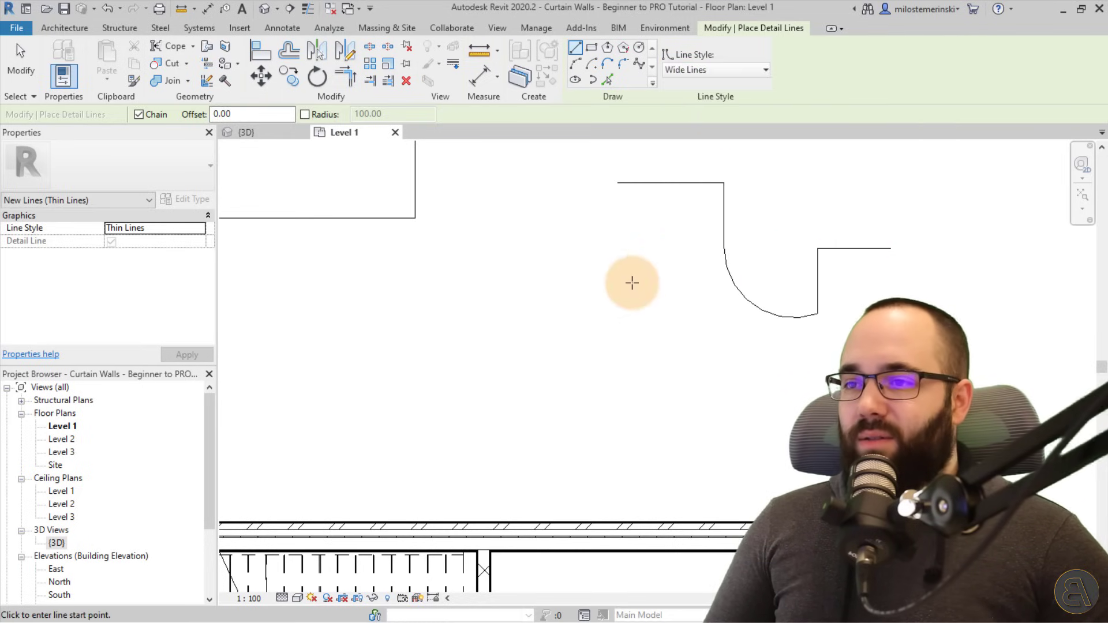
{"action": "left_click", "coordinate": [568, 264]}
{"action": "left_click", "coordinate": [658, 264]}
{"action": "left_click", "coordinate": [658, 329]}
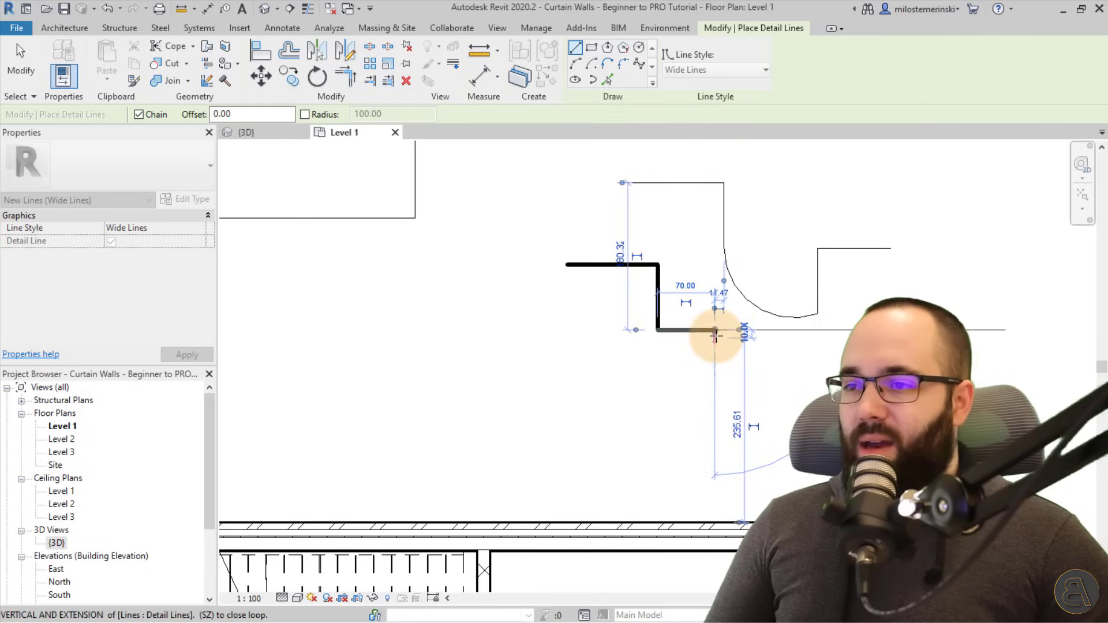
Draw a chain of detail lines in the Lines style above the thin-line chain: horizontal, short diagonal going down, and horizontal
{"action": "left_click", "coordinate": [716, 70]}
{"action": "left_click", "coordinate": [678, 177]}
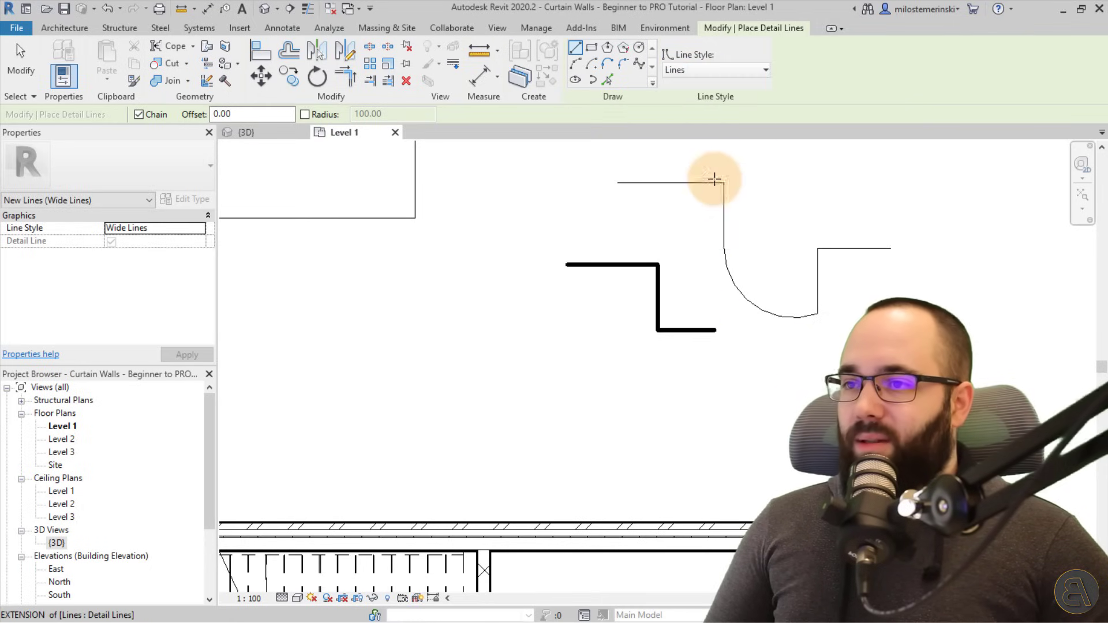
{"action": "left_click", "coordinate": [844, 199]}
{"action": "left_click", "coordinate": [861, 229]}
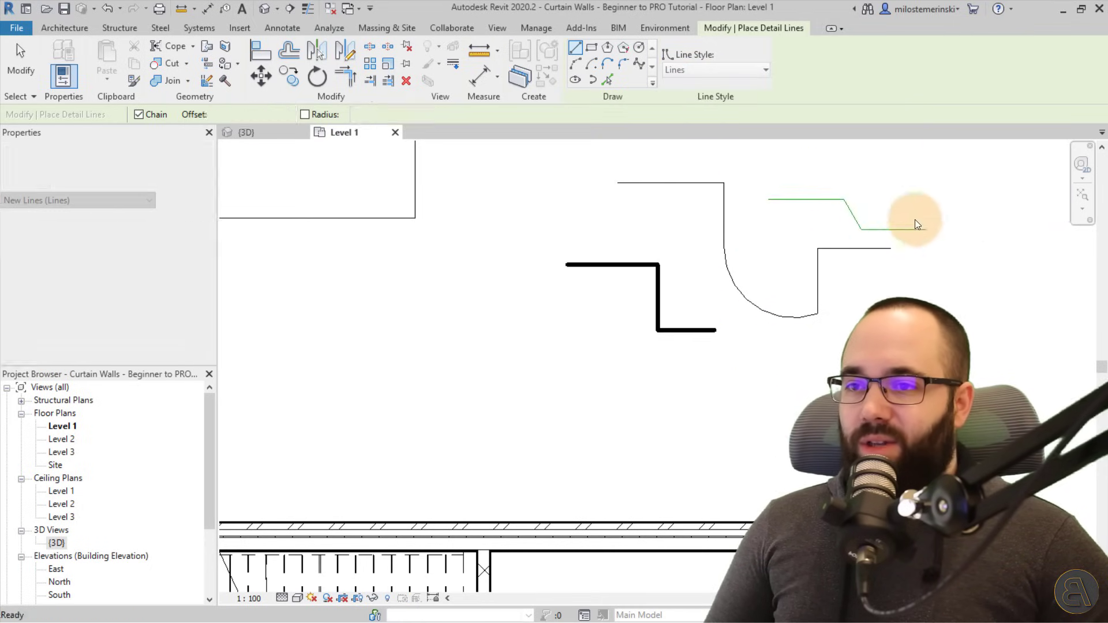
Draw an <Overhead> style detail line chain below the wide lines: horizontal, diagonal going up, and horizontal, and exit the tool
{"action": "left_click", "coordinate": [761, 70]}
{"action": "left_click", "coordinate": [692, 147]}
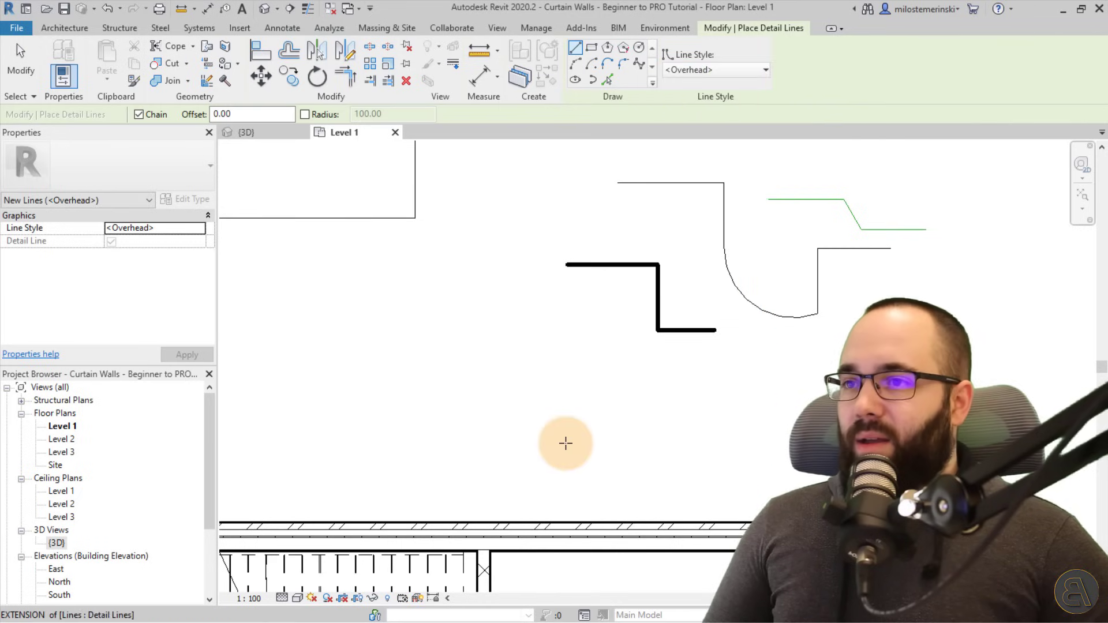
{"action": "left_click", "coordinate": [577, 430]}
{"action": "left_click", "coordinate": [675, 430]}
{"action": "left_click", "coordinate": [740, 367]}
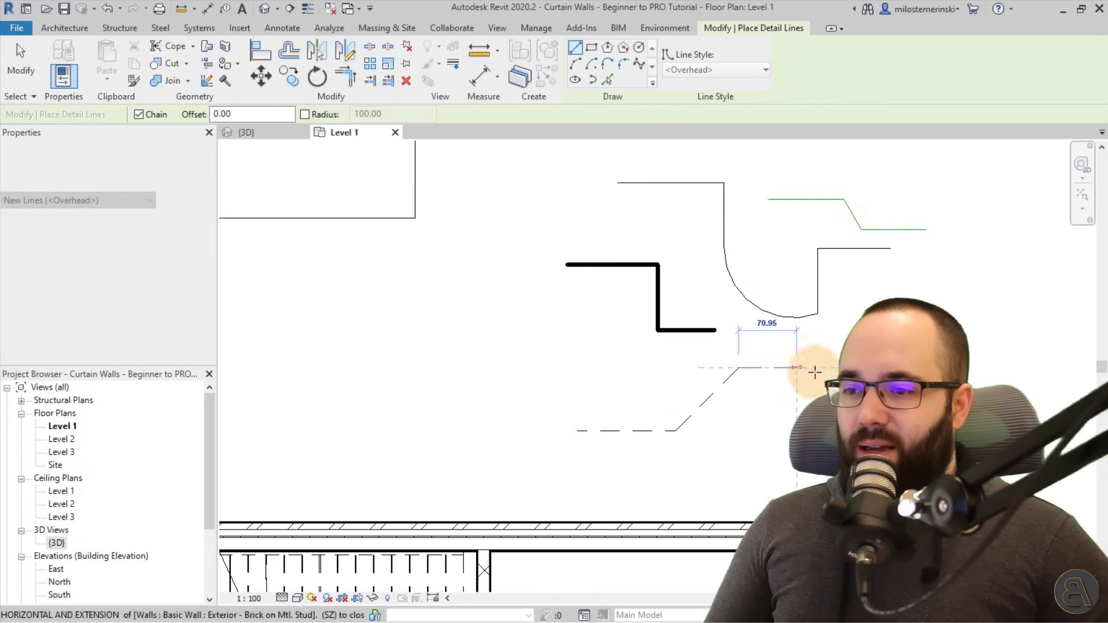
{"action": "left_click", "coordinate": [866, 367]}
{"action": "key", "text": "Escape"}
{"action": "key", "text": "Escape"}
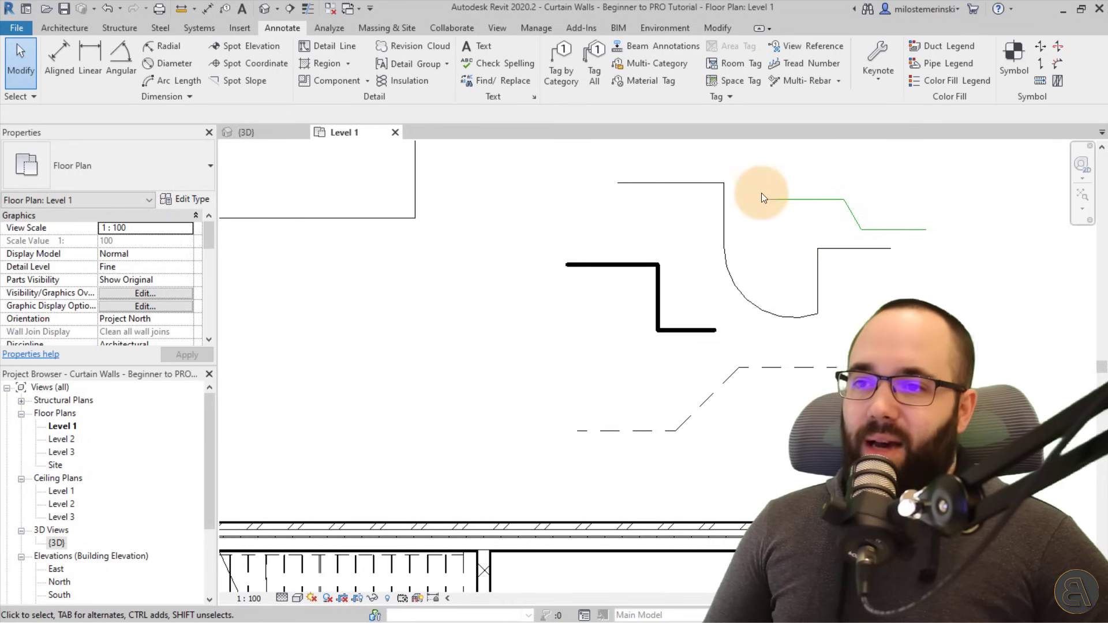
Change the line style of the arc in the thin-line chain to Medium Lines and deselect it
{"action": "left_click", "coordinate": [724, 253]}
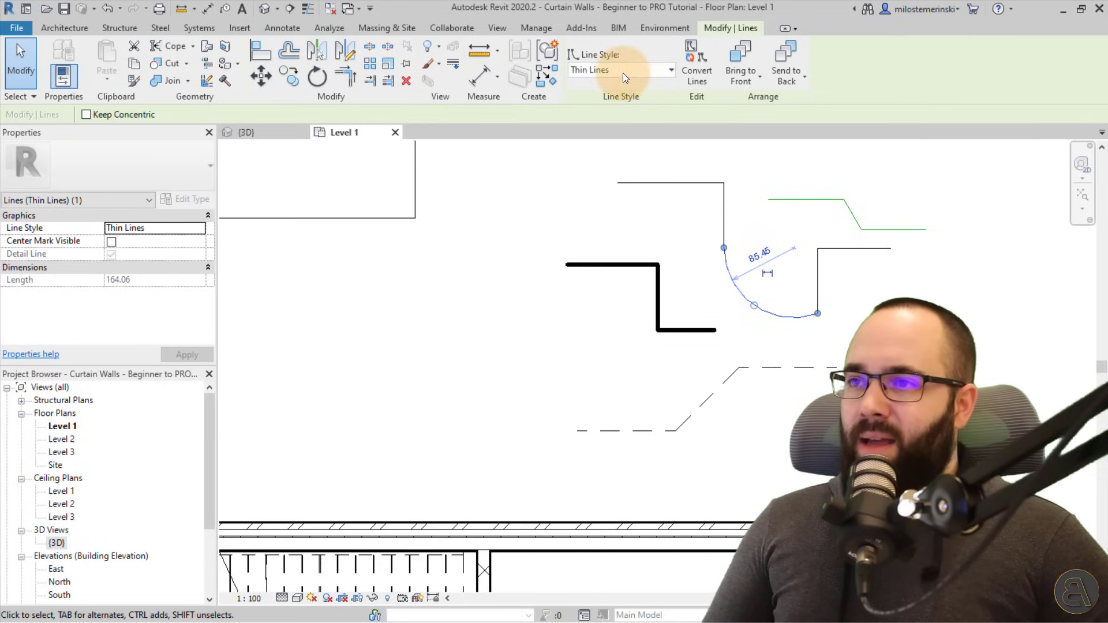
{"action": "left_click", "coordinate": [667, 70]}
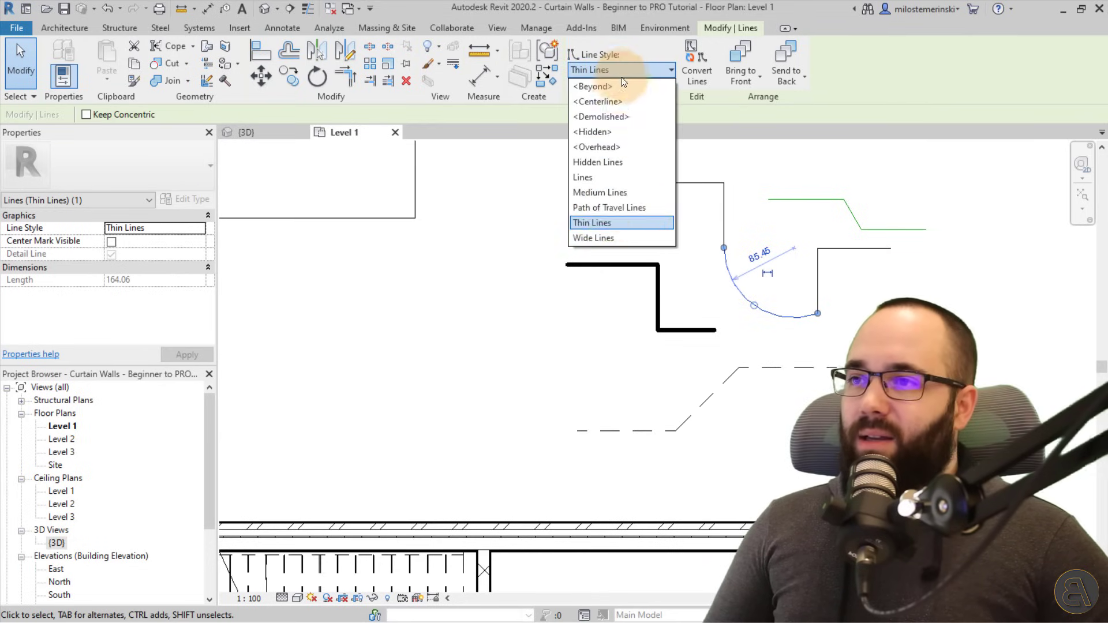
{"action": "left_click", "coordinate": [612, 194]}
{"action": "key", "text": "Escape"}
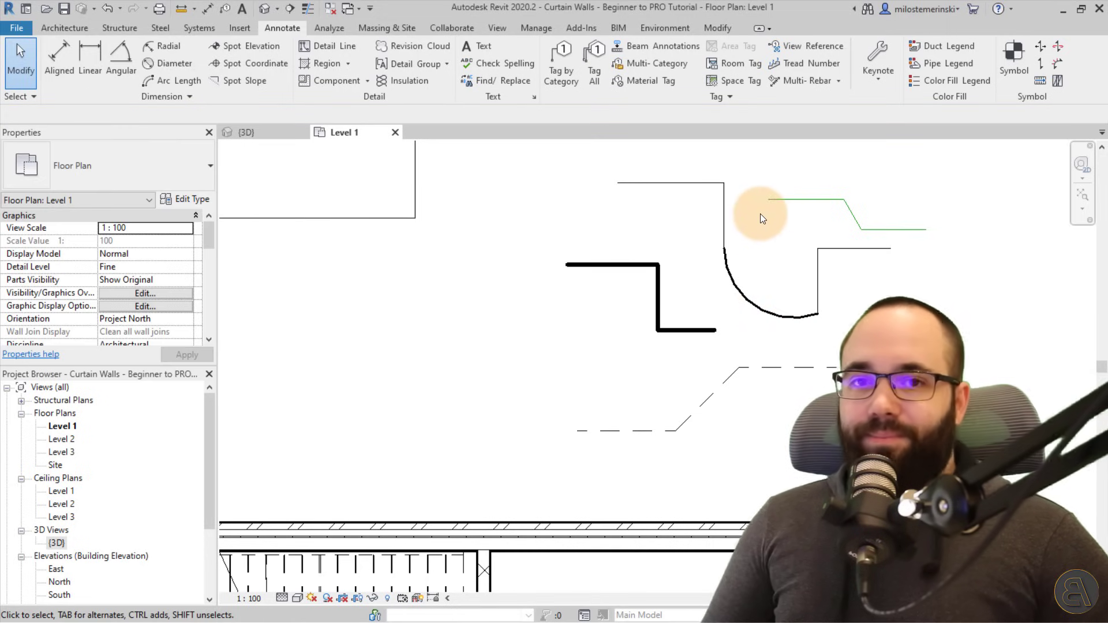
Start a filled region in the space beside the detail lines and look through the available filled region types
{"action": "left_click", "coordinate": [348, 65]}
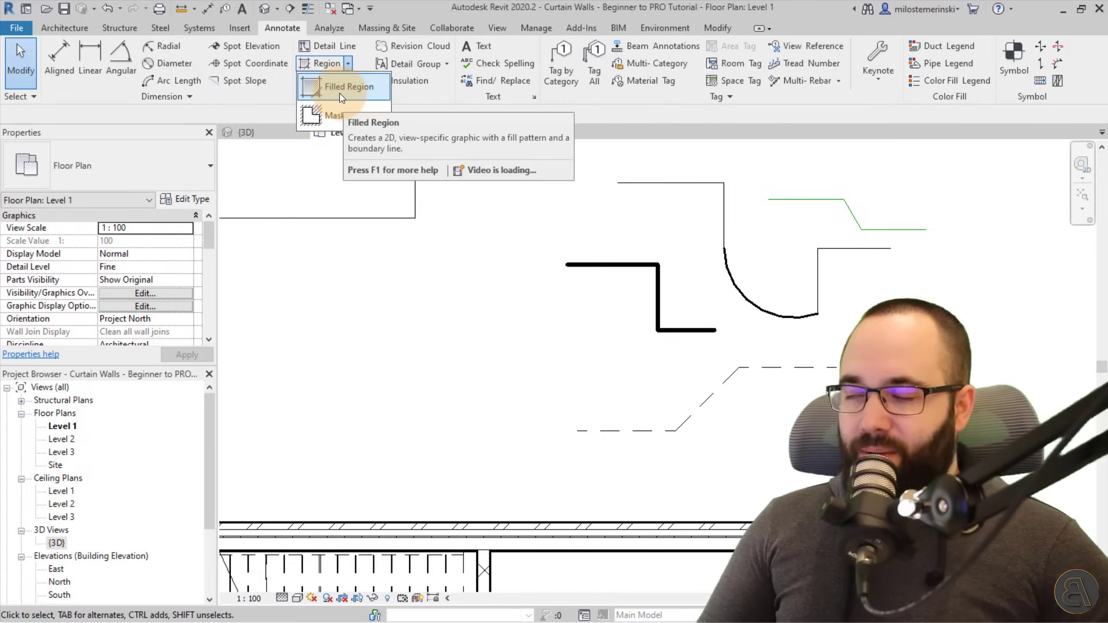
{"action": "left_click", "coordinate": [339, 92]}
{"action": "scroll", "coordinate": [519, 243], "scroll_direction": "down", "scroll_amount": 2}
{"action": "middle_click_drag", "start_coordinate": [519, 242], "coordinate": [702, 263]}
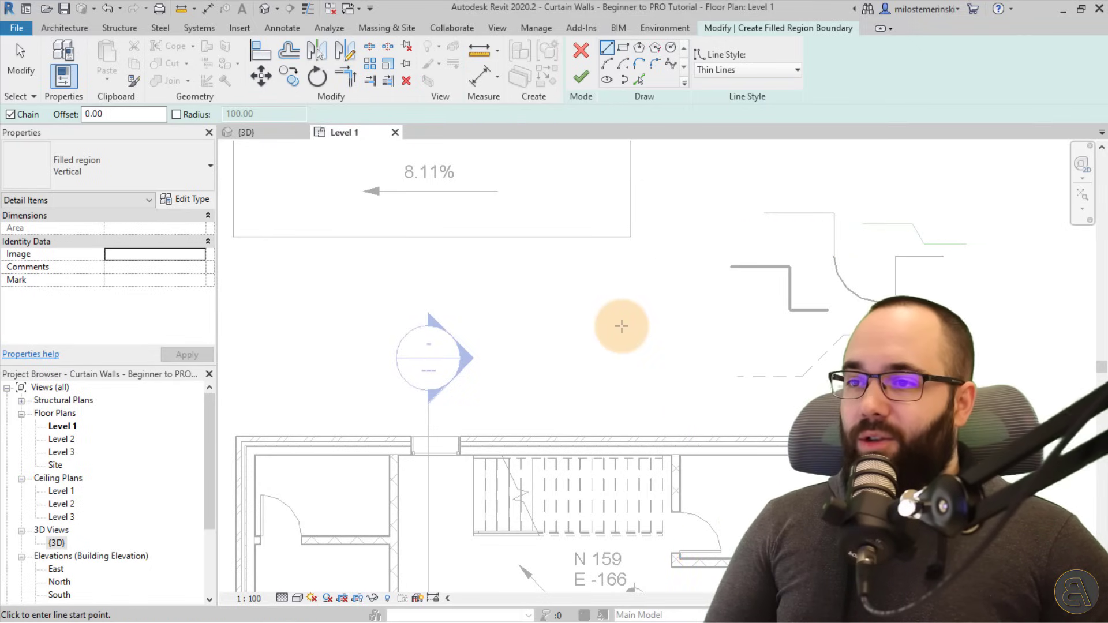
{"action": "left_click", "coordinate": [78, 171]}
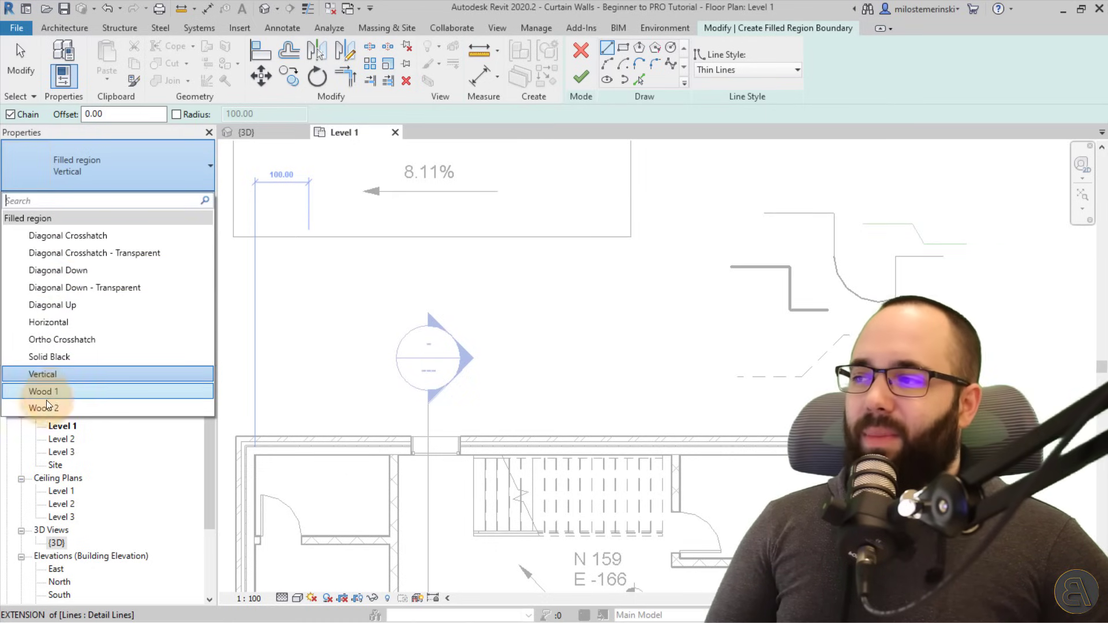
{"action": "key", "text": "Escape"}
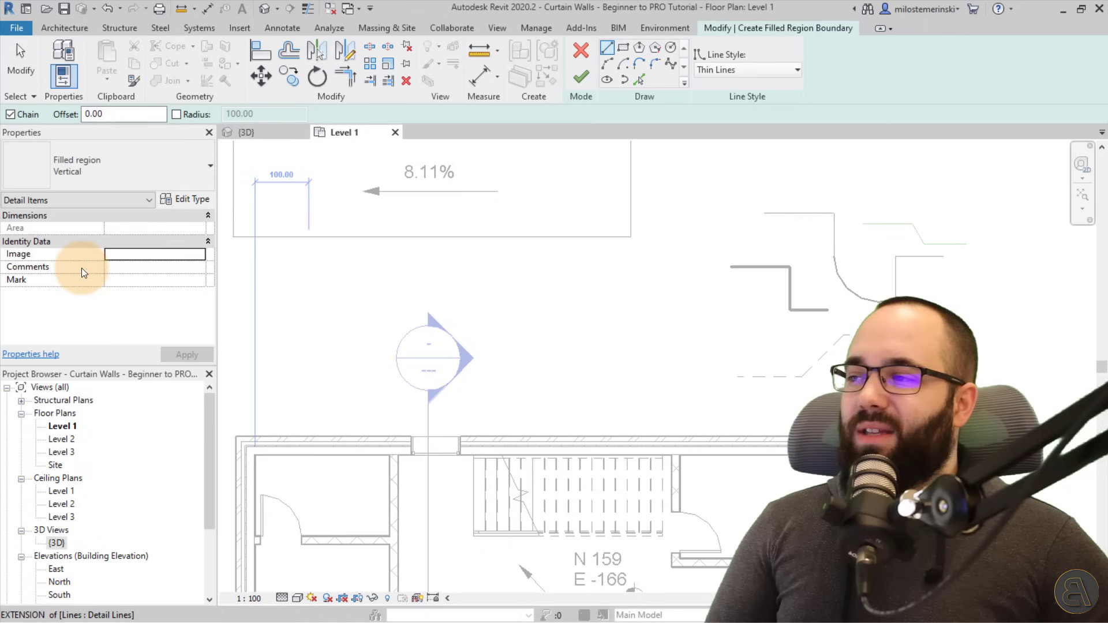
Examine the drafting fill patterns available for the foreground of the Vertical filled region type, leaving the type unchanged
{"action": "left_click", "coordinate": [186, 199]}
{"action": "left_click", "coordinate": [700, 229]}
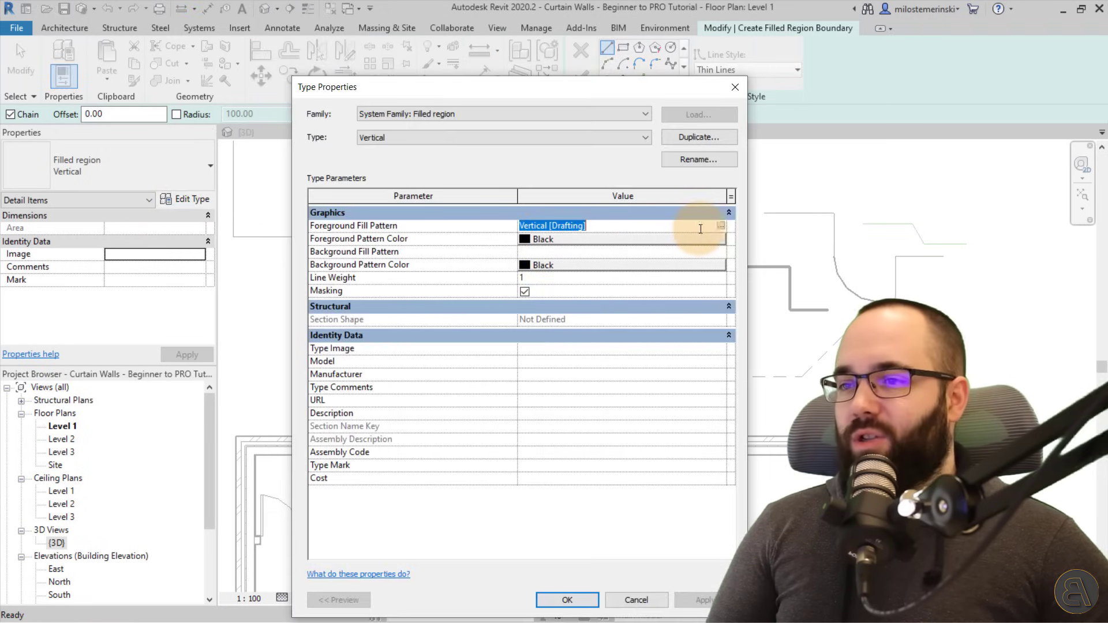
{"action": "left_click", "coordinate": [721, 226]}
{"action": "scroll", "coordinate": [719, 320], "scroll_direction": "down", "scroll_amount": 3}
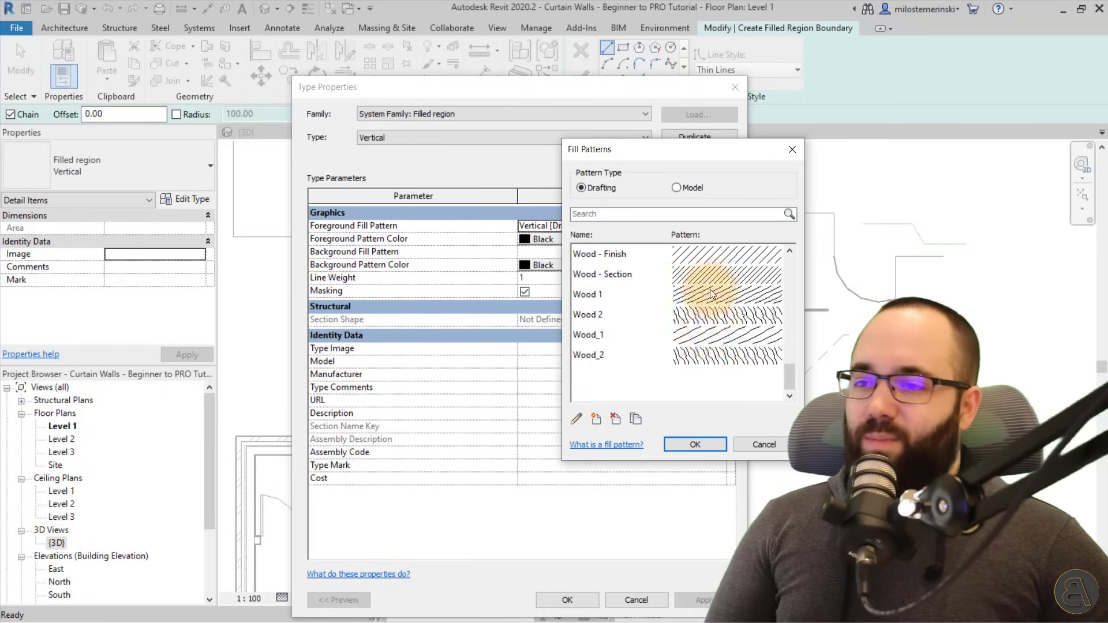
{"action": "scroll", "coordinate": [719, 319], "scroll_direction": "up", "scroll_amount": 4}
{"action": "left_click", "coordinate": [750, 445]}
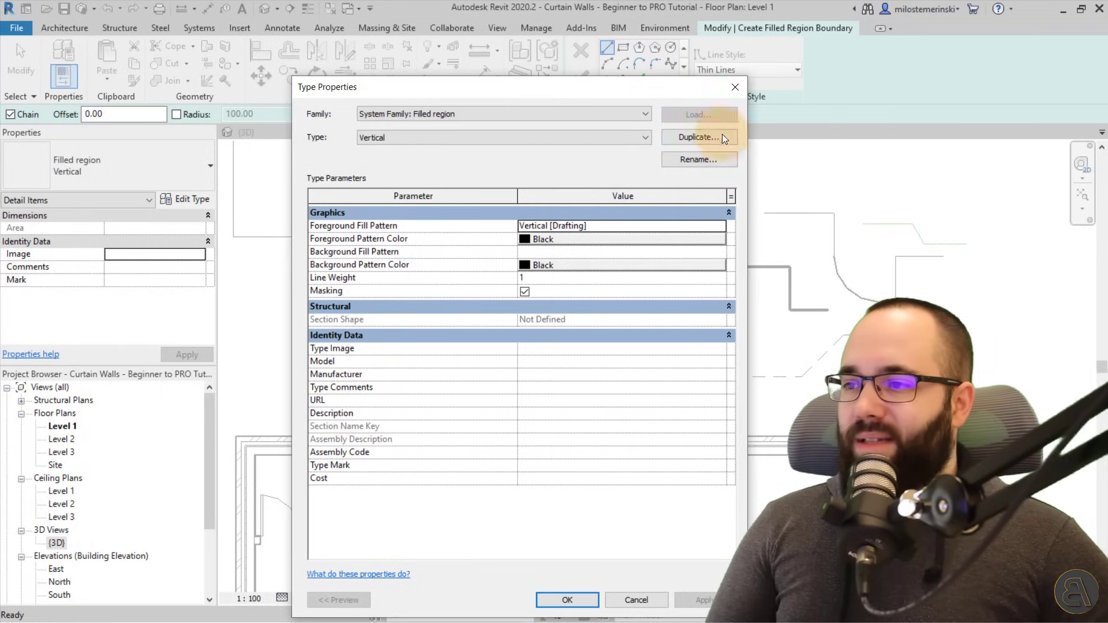
{"action": "left_click", "coordinate": [738, 91]}
Set the filled region type to Diagonal Crosshatch and sketch a rectangular boundary about 160 high between the sloped floor and the building
{"action": "left_click", "coordinate": [121, 166]}
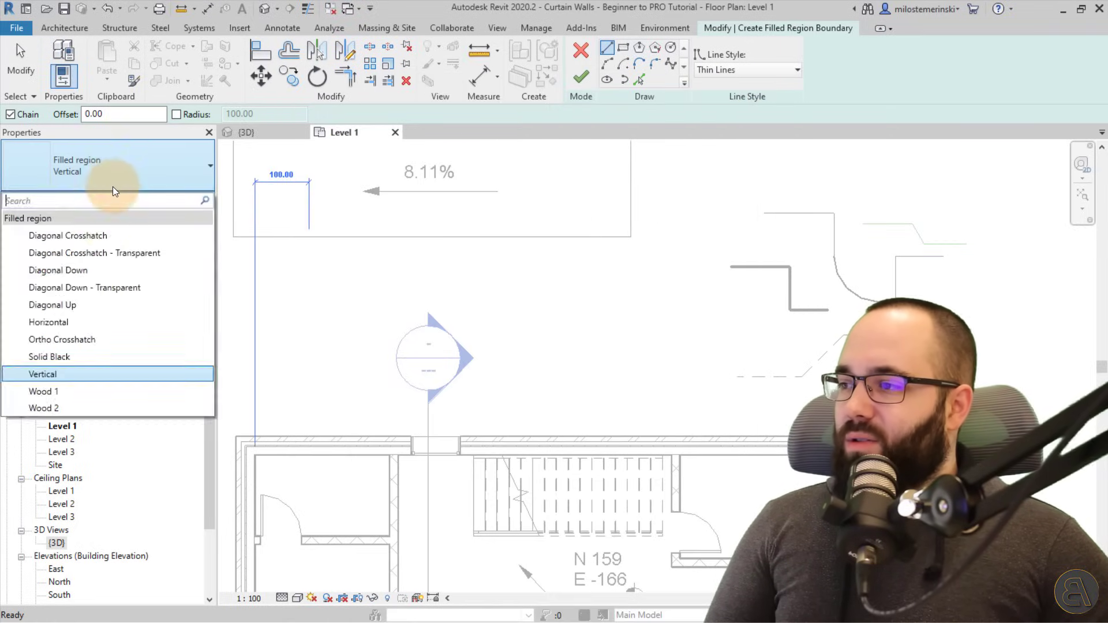
{"action": "left_click", "coordinate": [55, 235]}
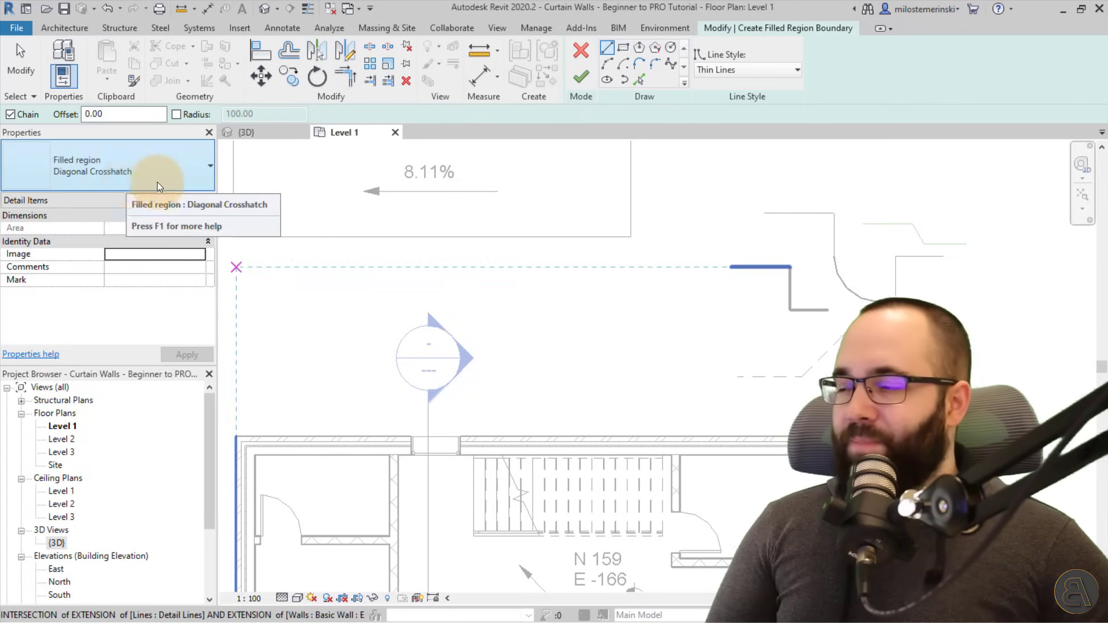
{"action": "left_click", "coordinate": [623, 47]}
{"action": "left_click", "coordinate": [558, 301]}
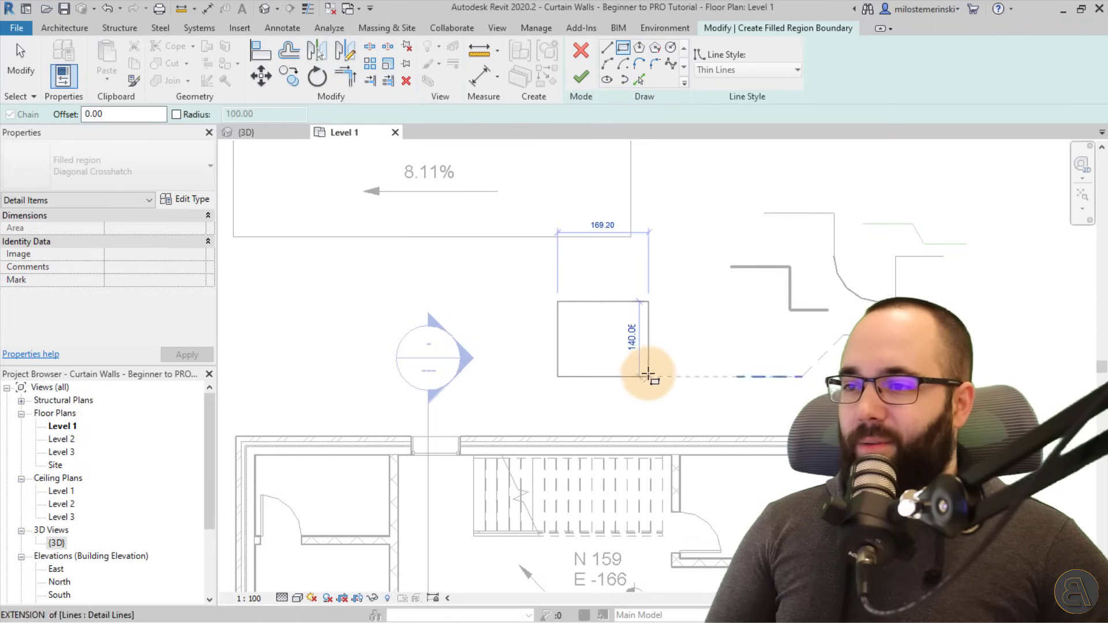
{"action": "left_click", "coordinate": [659, 388]}
Extend the boundary with a vertical line about 64 long up from the top edge's middle and an arc to the upper right corner
{"action": "left_click", "coordinate": [607, 47]}
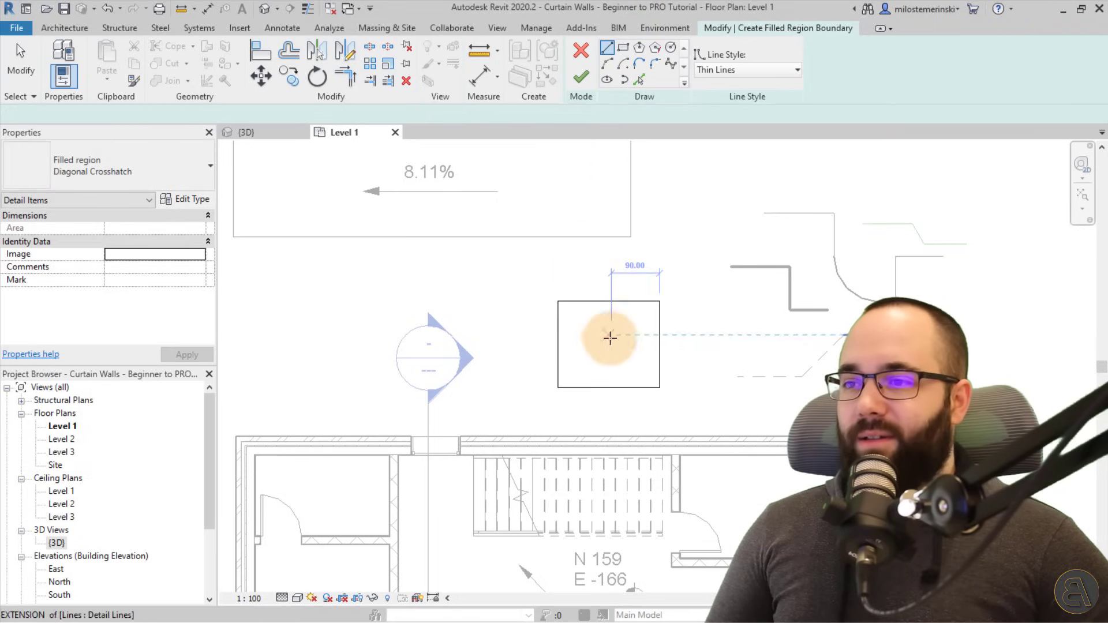
{"action": "left_click", "coordinate": [609, 301]}
{"action": "left_click", "coordinate": [608, 267]}
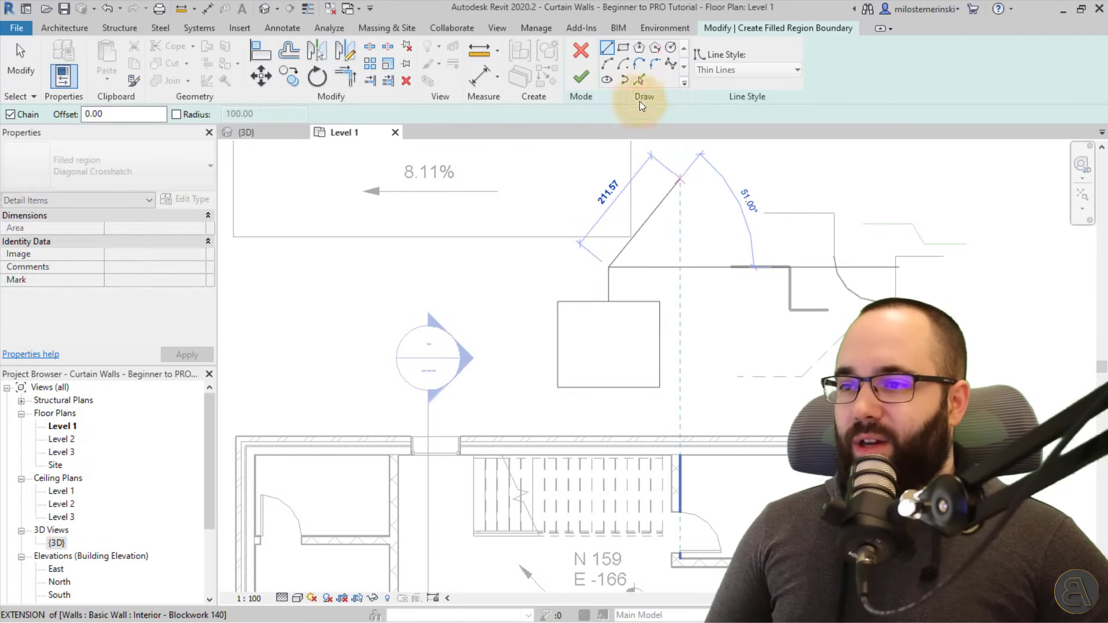
{"action": "left_click", "coordinate": [606, 64]}
{"action": "left_click", "coordinate": [659, 300]}
{"action": "left_click", "coordinate": [632, 303]}
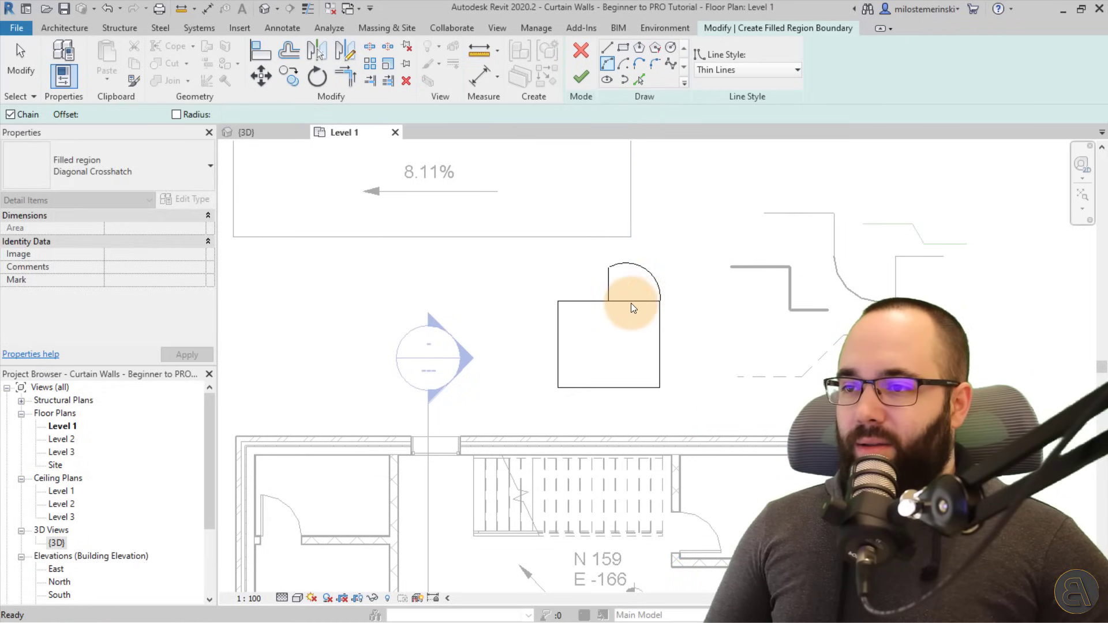
Shorten the rectangle's top edge back to the foot of the vertical line so the boundary forms one closed loop
{"action": "key", "text": "Escape"}
{"action": "key", "text": "Escape"}
{"action": "left_click", "coordinate": [647, 300]}
{"action": "left_click_drag", "start_coordinate": [659, 301], "coordinate": [614, 301]}
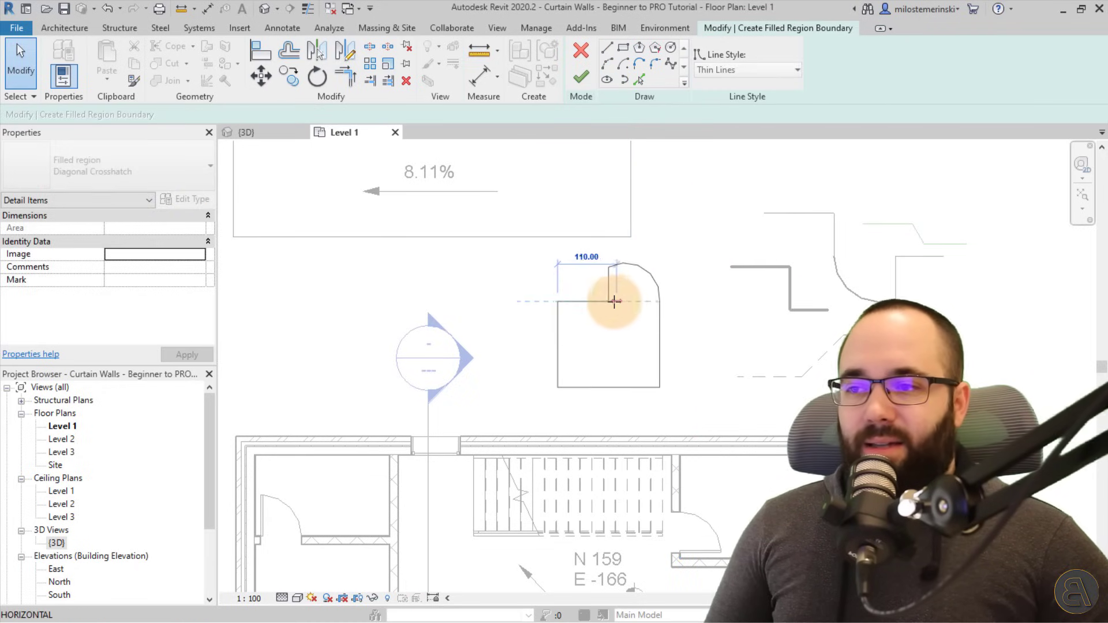
{"action": "left_click", "coordinate": [615, 335]}
Check the arc and right edge of the boundary and finish the filled region sketch
{"action": "scroll", "coordinate": [619, 303], "scroll_direction": "up", "scroll_amount": 2}
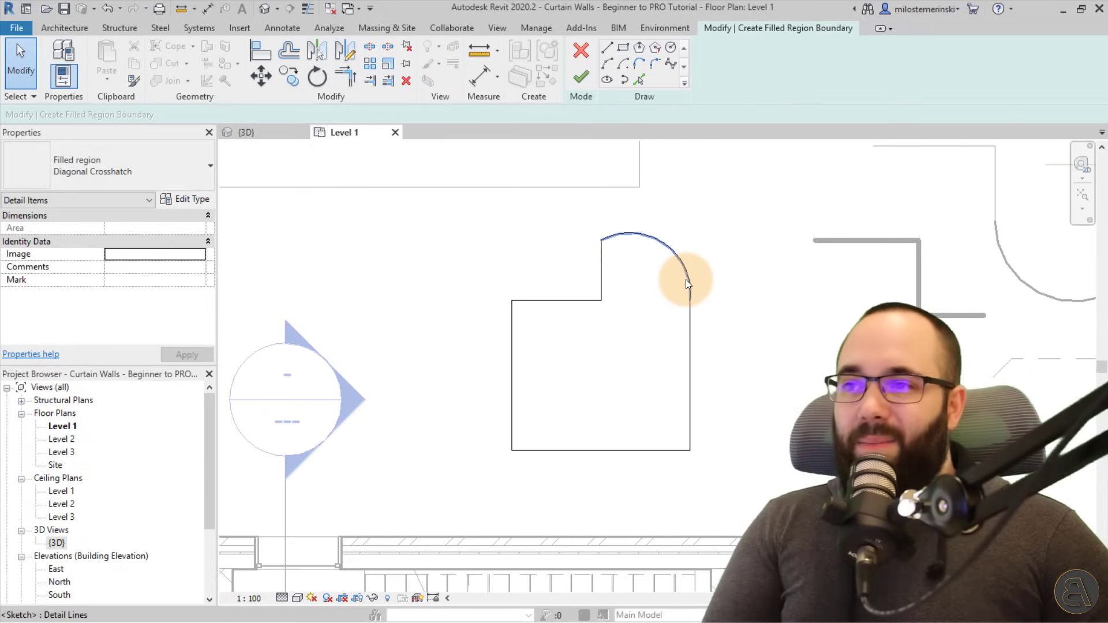
{"action": "left_click", "coordinate": [685, 279]}
{"action": "left_click", "coordinate": [715, 303]}
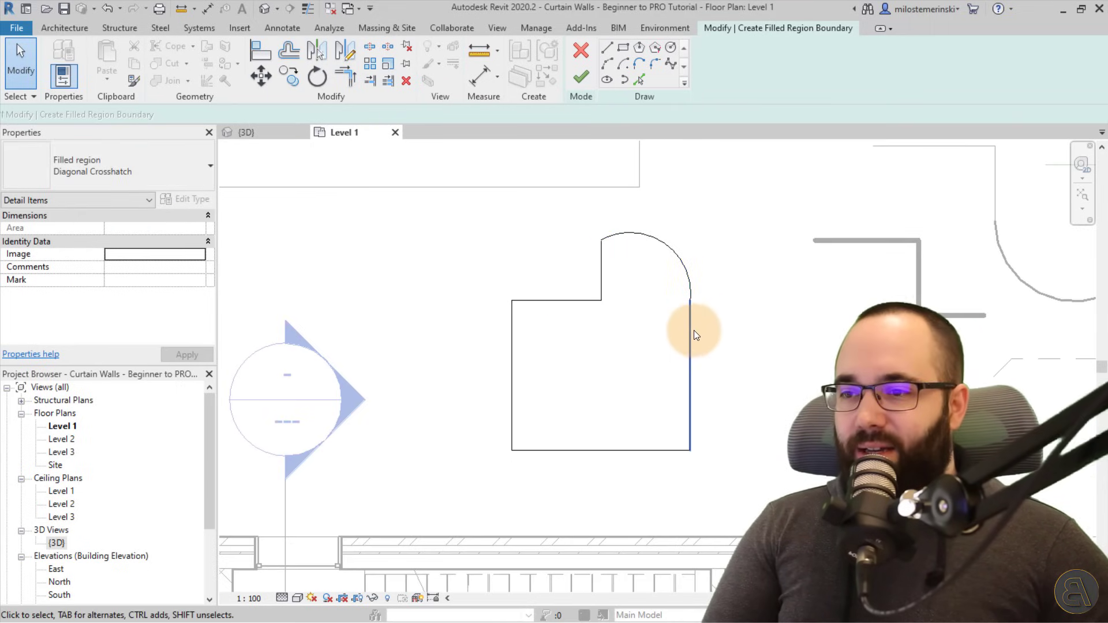
{"action": "left_click", "coordinate": [690, 338]}
{"action": "left_click", "coordinate": [584, 78]}
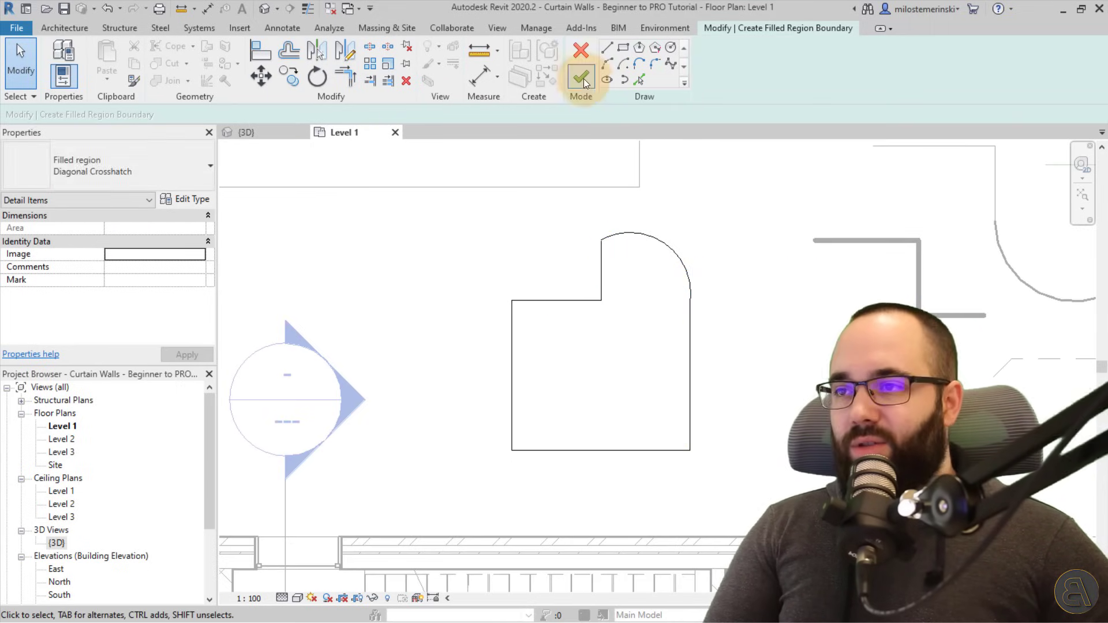
{"action": "scroll", "coordinate": [578, 309], "scroll_direction": "down", "scroll_amount": 3}
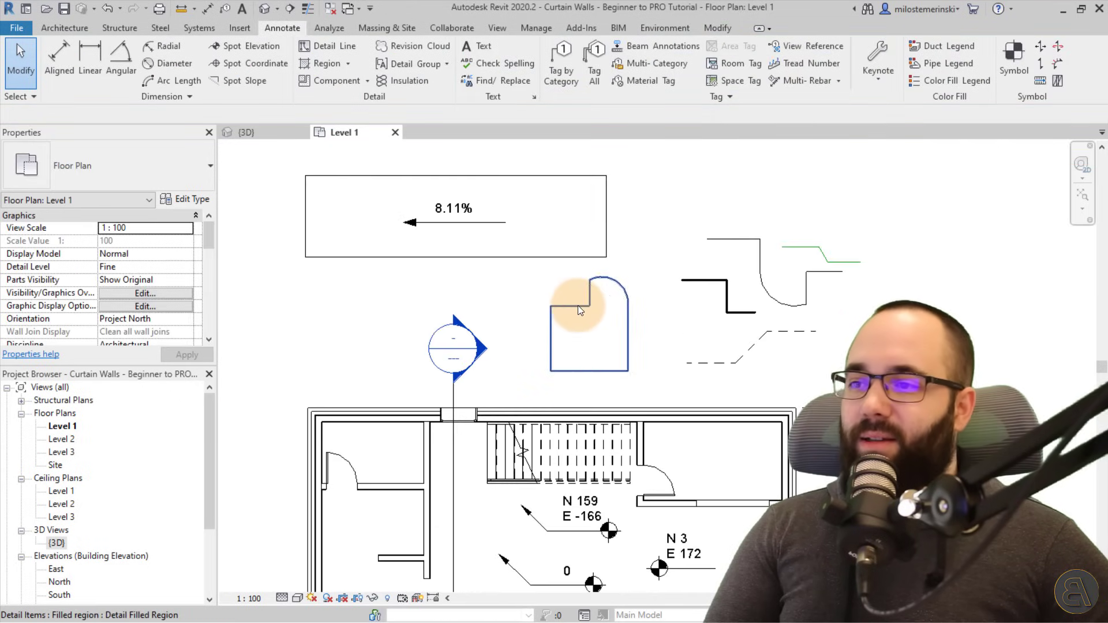
Stretch the filled region's left edge outward to a total width of about 287 and deselect it
{"action": "left_click", "coordinate": [579, 308]}
{"action": "left_click_drag", "start_coordinate": [551, 335], "coordinate": [512, 335]}
{"action": "left_click", "coordinate": [544, 393]}
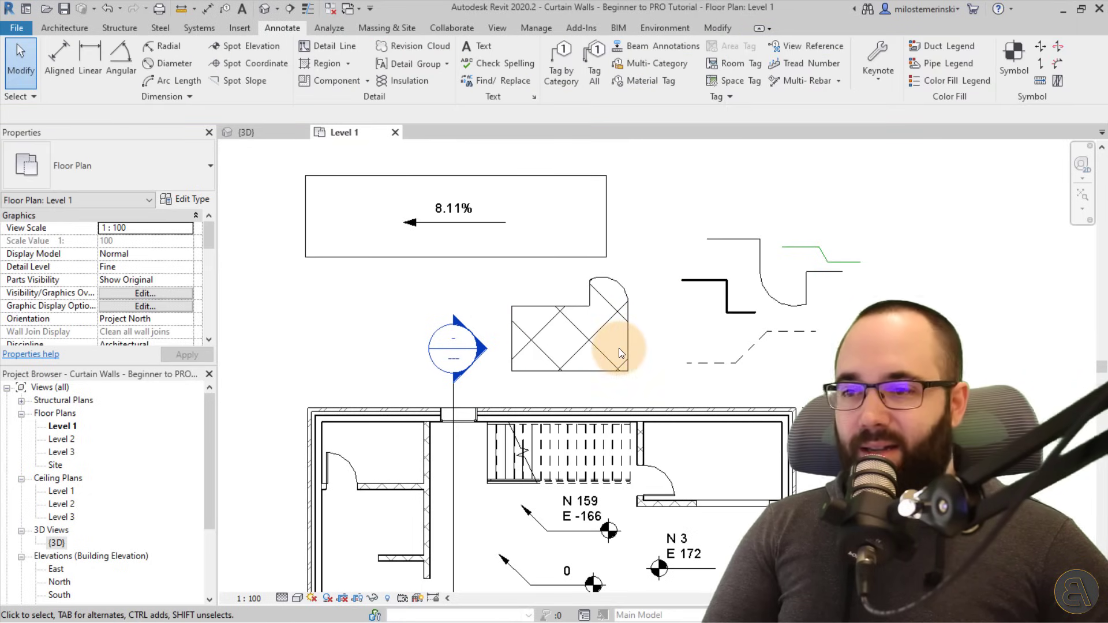
Edit the boundary of the crosshatched filled region and set its left edge to the Medium Lines style
{"action": "left_click", "coordinate": [624, 298]}
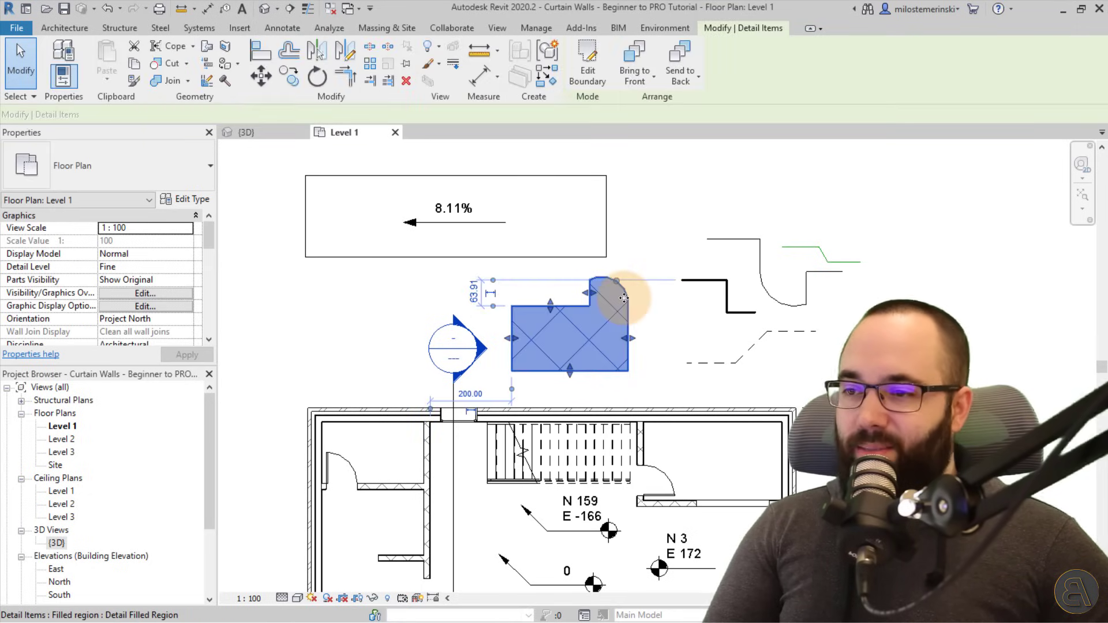
{"action": "left_click", "coordinate": [588, 74]}
{"action": "scroll", "coordinate": [597, 315], "scroll_direction": "up", "scroll_amount": 3}
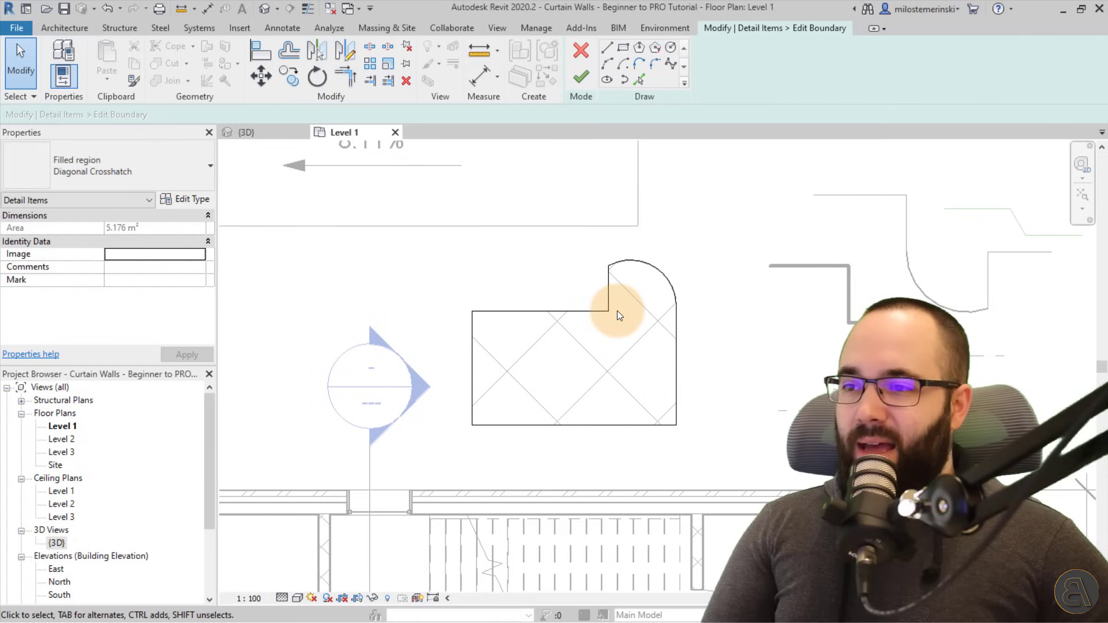
{"action": "left_click", "coordinate": [579, 311]}
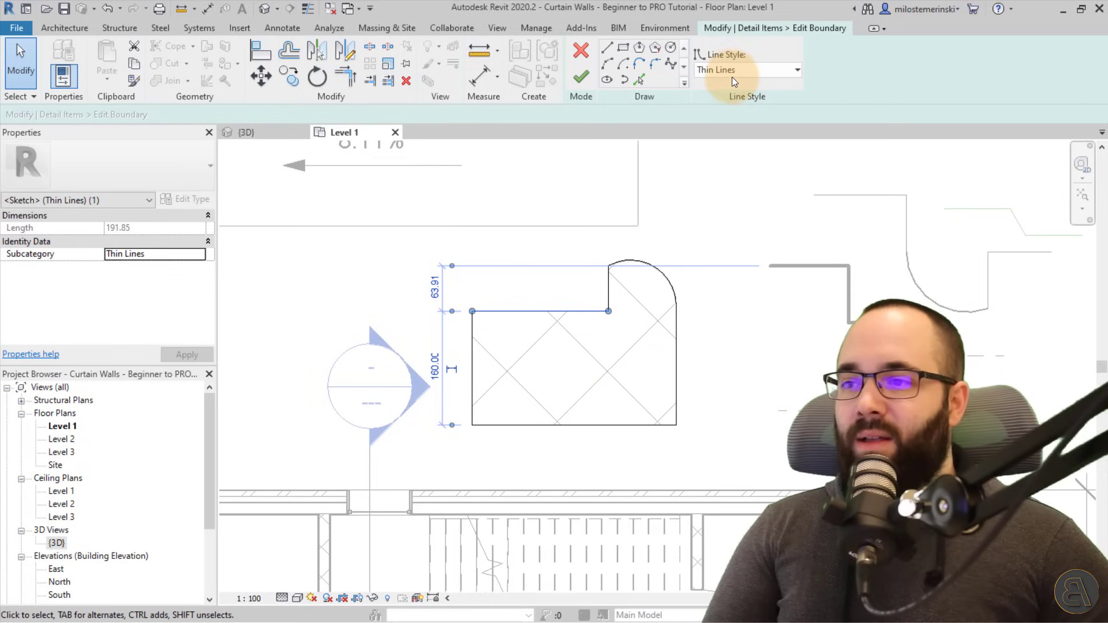
{"action": "left_click", "coordinate": [574, 289]}
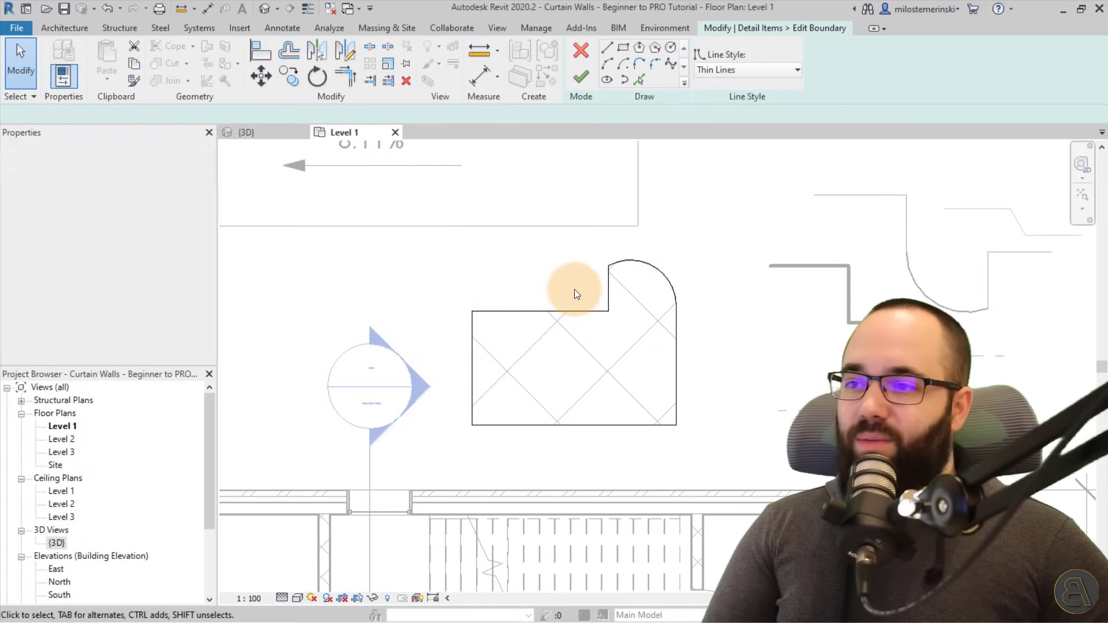
{"action": "left_click", "coordinate": [482, 333]}
{"action": "left_click", "coordinate": [733, 69]}
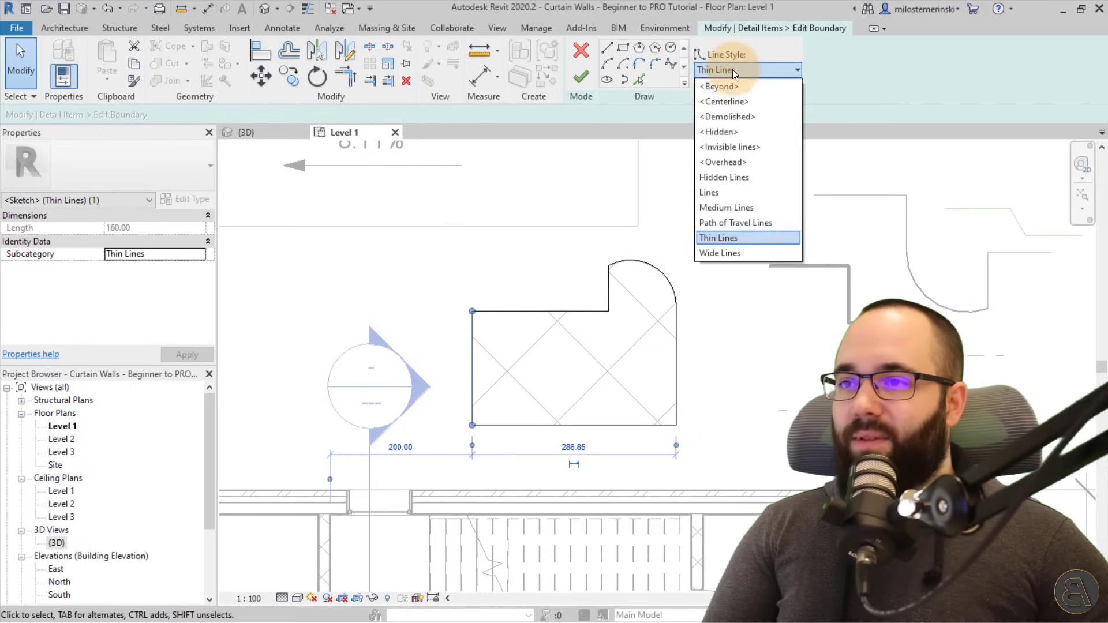
{"action": "left_click", "coordinate": [711, 208]}
Set the boundary's bottom edge to the Wide Lines style and its right edge to the Lines style
{"action": "left_click", "coordinate": [551, 421]}
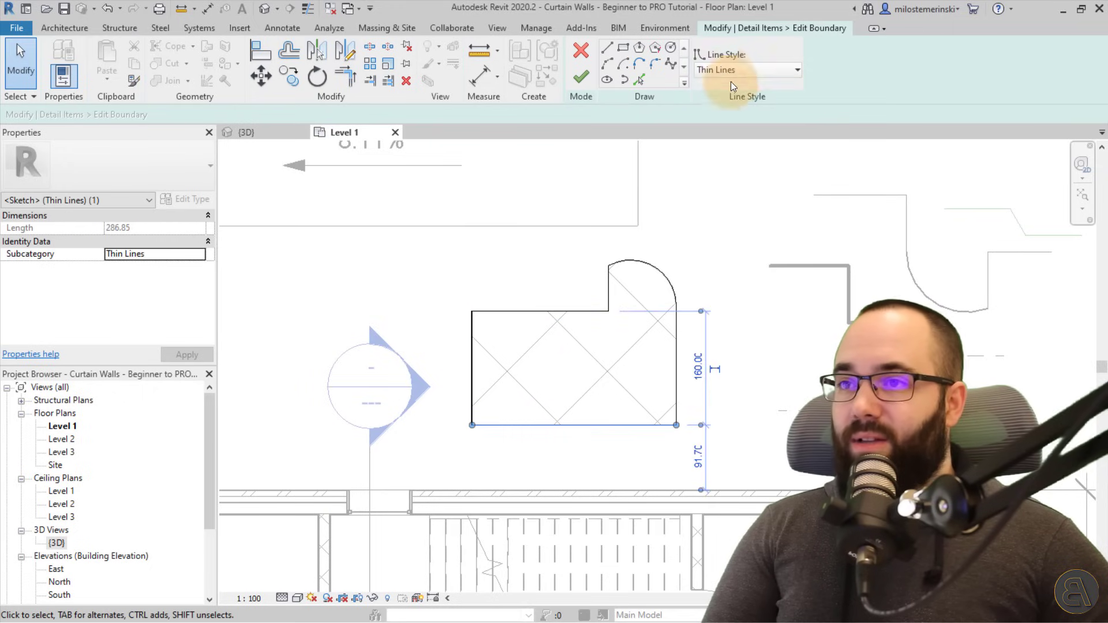
{"action": "left_click", "coordinate": [732, 70]}
{"action": "left_click", "coordinate": [719, 253]}
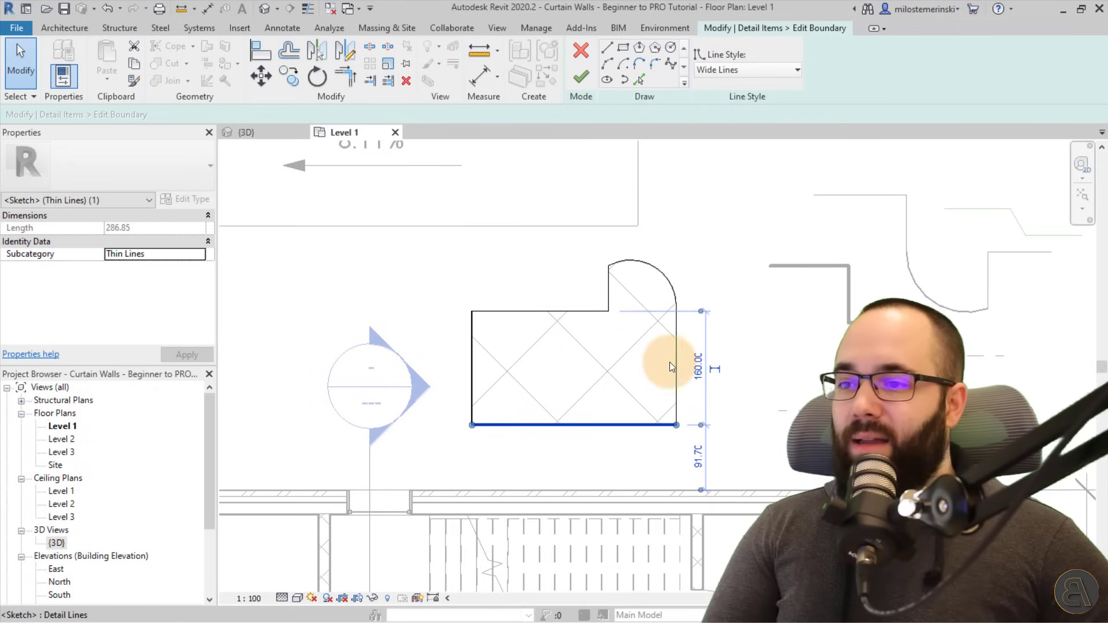
{"action": "left_click", "coordinate": [677, 362]}
{"action": "left_click", "coordinate": [729, 70]}
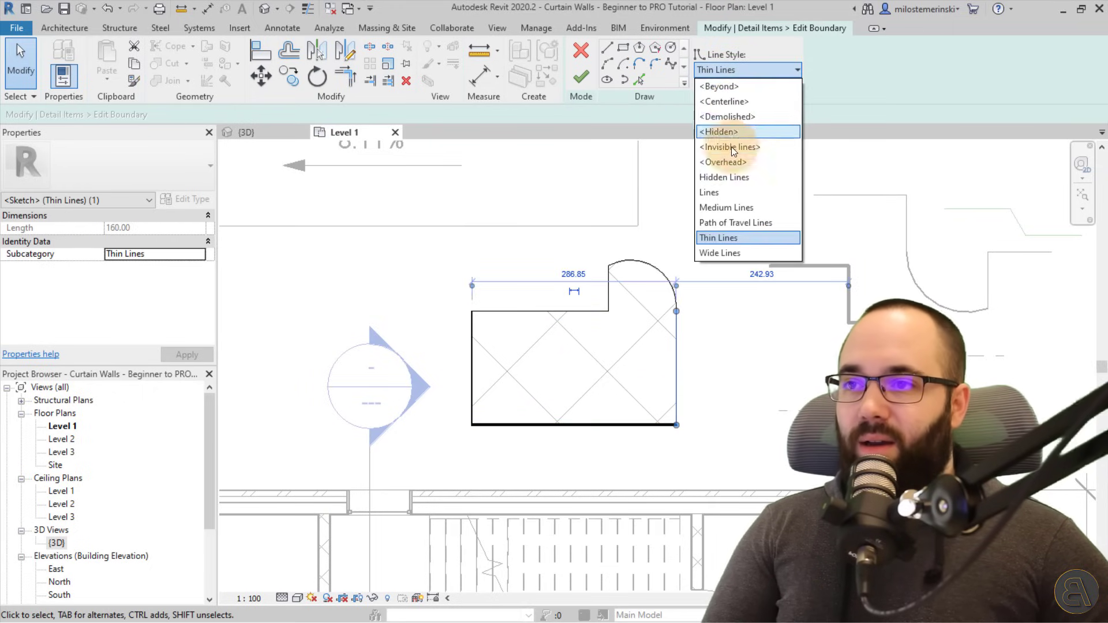
{"action": "left_click", "coordinate": [720, 190]}
Set the boundary's upper right arc to the Hidden Lines style
{"action": "left_click", "coordinate": [669, 257]}
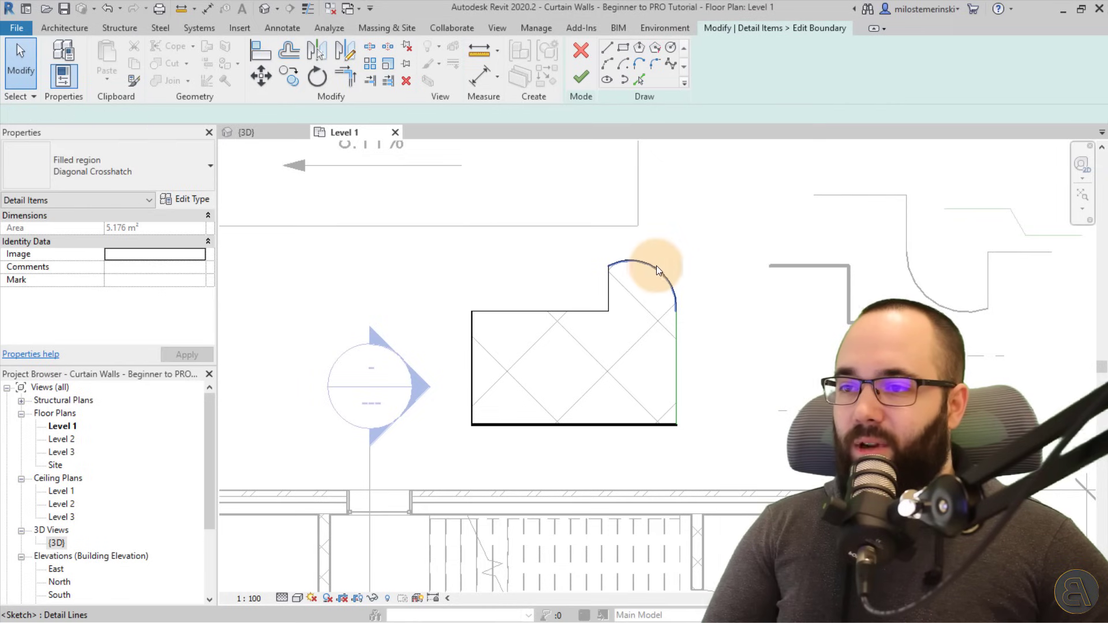
{"action": "left_click", "coordinate": [656, 265]}
{"action": "left_click", "coordinate": [739, 72]}
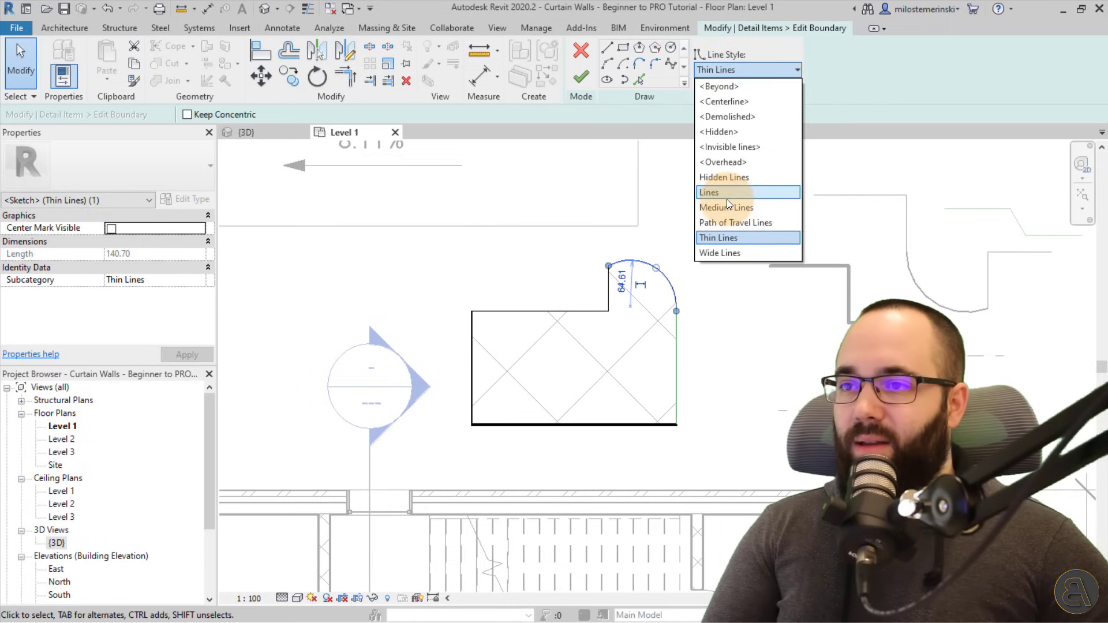
{"action": "left_click", "coordinate": [726, 182]}
{"action": "left_click", "coordinate": [620, 320]}
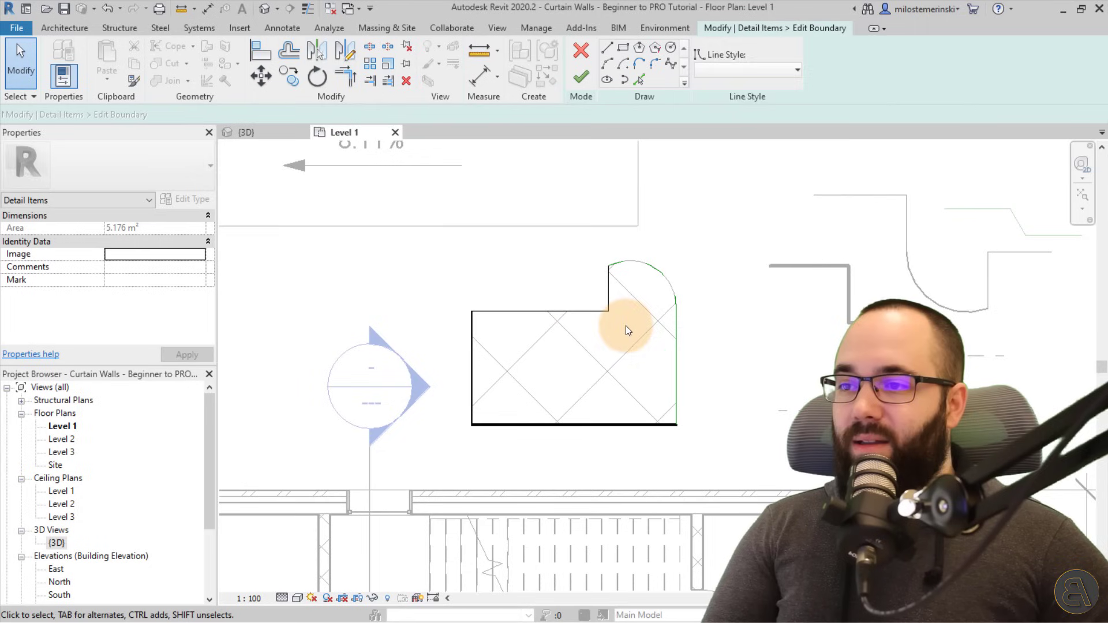
Set the top edge and short vertical edge to <Invisible lines> and finish editing the filled region's boundary
{"action": "left_click_drag", "start_coordinate": [624, 325], "coordinate": [580, 298]}
{"action": "left_click", "coordinate": [731, 68]}
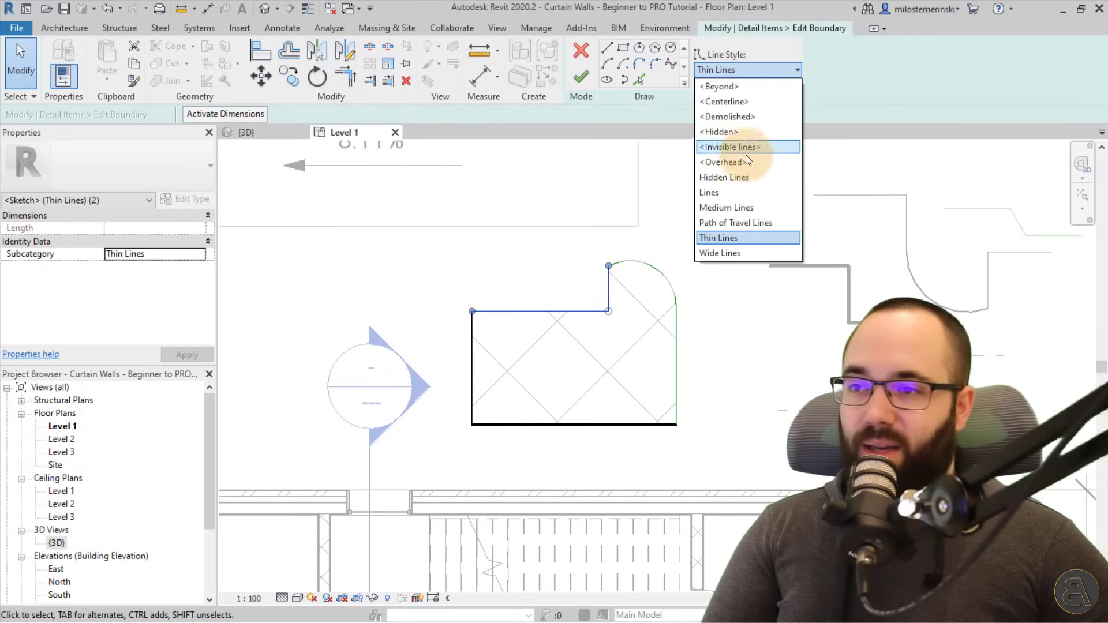
{"action": "left_click", "coordinate": [753, 146]}
{"action": "left_click", "coordinate": [702, 223]}
{"action": "left_click", "coordinate": [581, 76]}
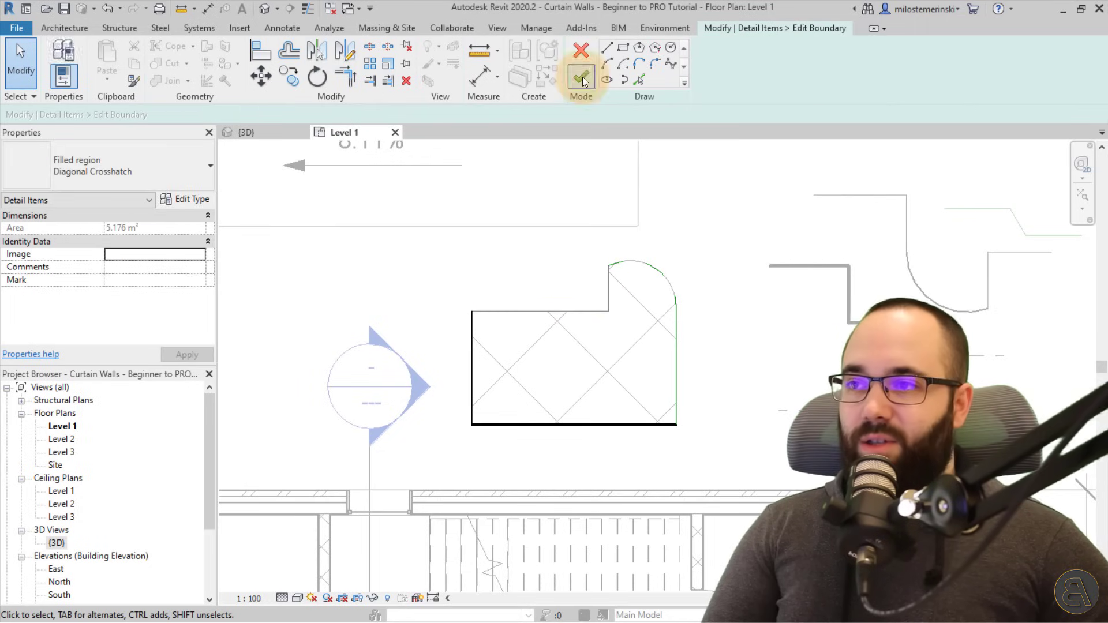
{"action": "left_click", "coordinate": [595, 294]}
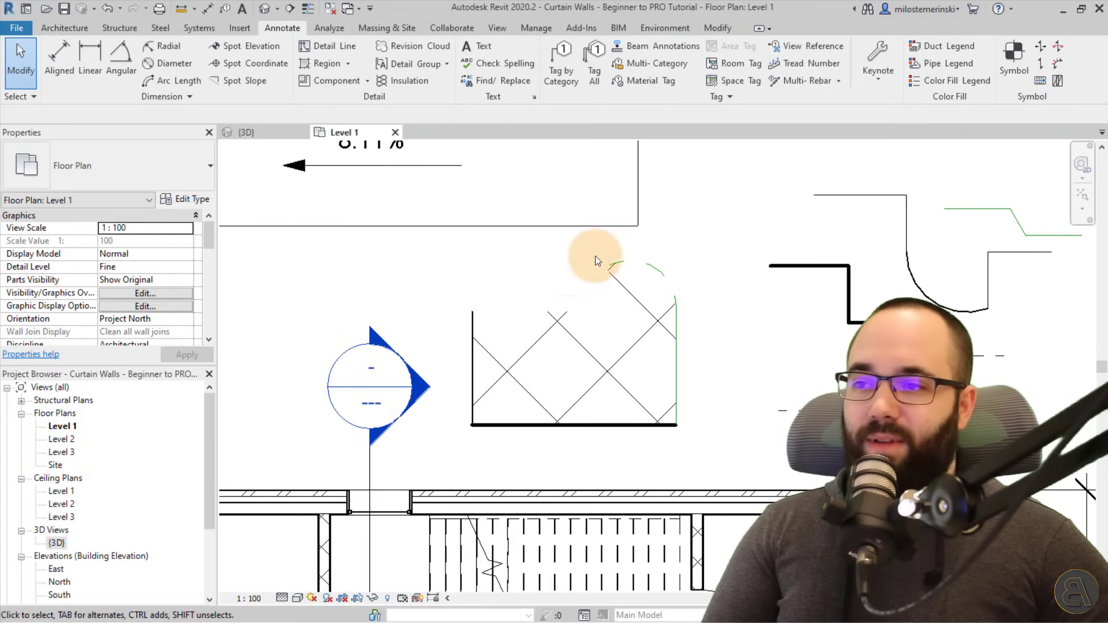
{"action": "left_click", "coordinate": [625, 426]}
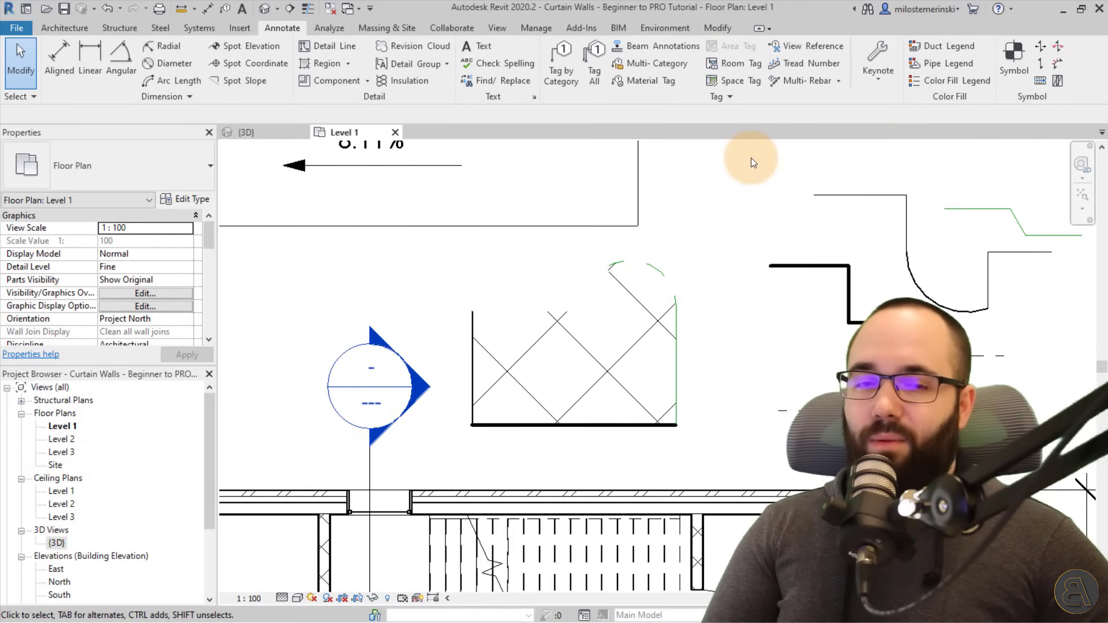
Start a masking region and sketch a circle of about 68 radius centred where the partition beside the stairs meets the exterior wall
{"action": "scroll", "coordinate": [701, 249], "scroll_direction": "down", "scroll_amount": 1}
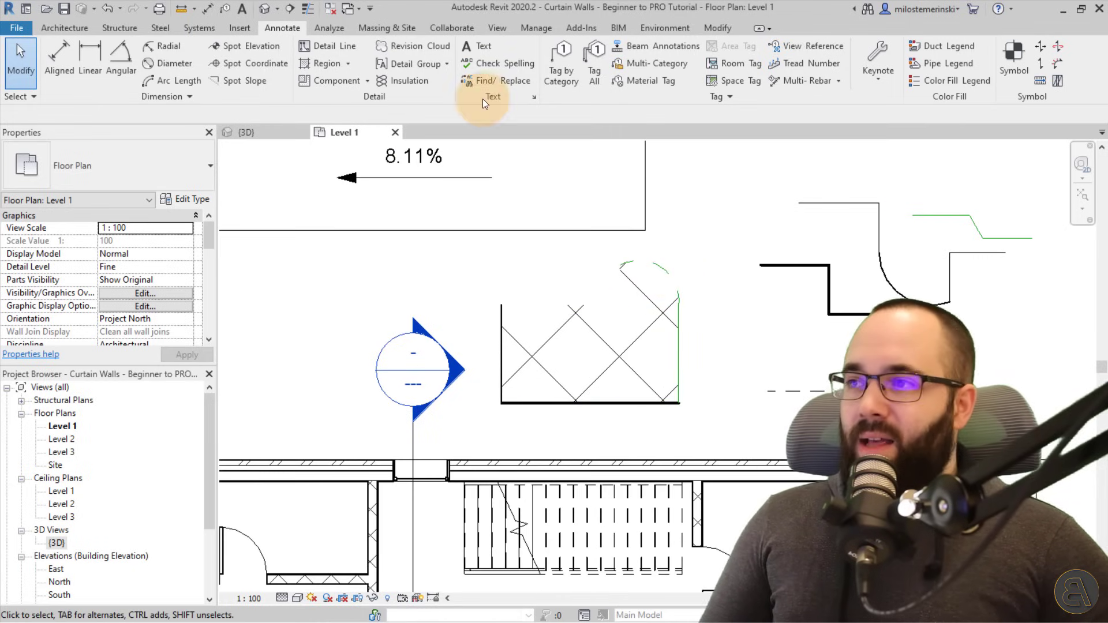
{"action": "left_click", "coordinate": [347, 65]}
{"action": "left_click", "coordinate": [332, 116]}
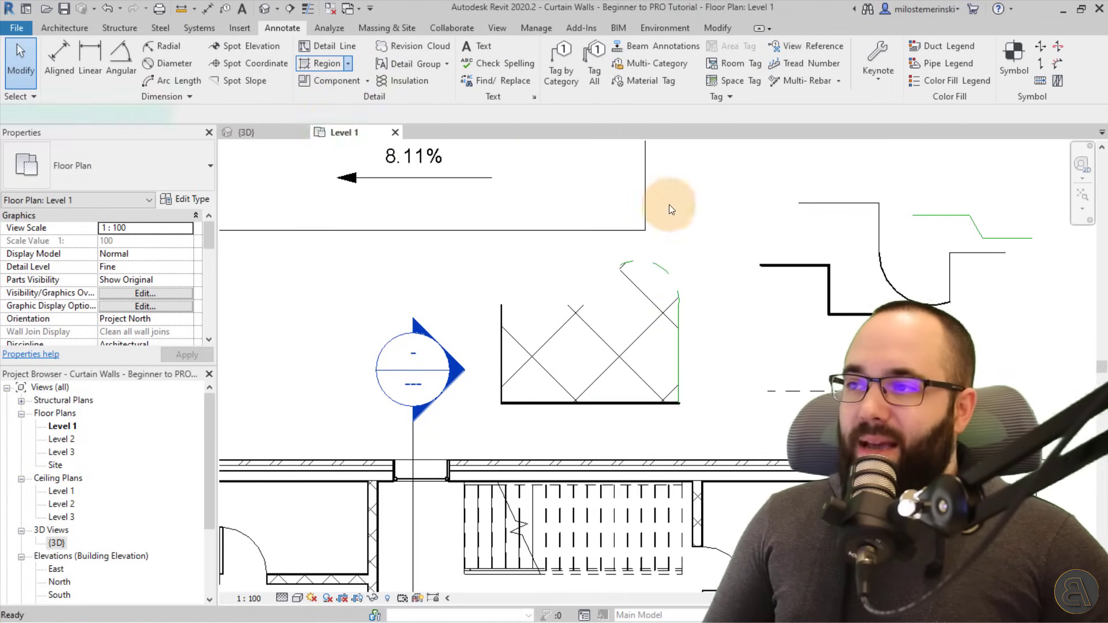
{"action": "scroll", "coordinate": [669, 204], "scroll_direction": "down", "scroll_amount": 1}
{"action": "mouse_move", "coordinate": [670, 204]}
{"action": "middle_mouse_down"}
{"action": "mouse_move", "coordinate": [698, 196]}
{"action": "mouse_move", "coordinate": [619, 87]}
{"action": "middle_mouse_up"}
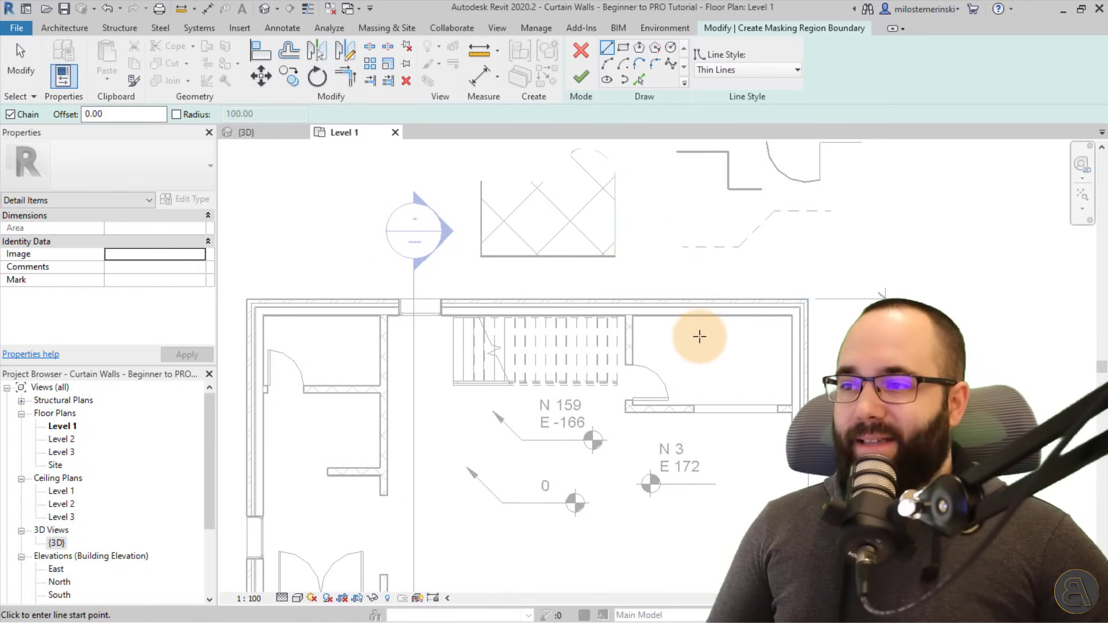
{"action": "scroll", "coordinate": [797, 317], "scroll_direction": "up", "scroll_amount": 4}
{"action": "left_click", "coordinate": [788, 307]}
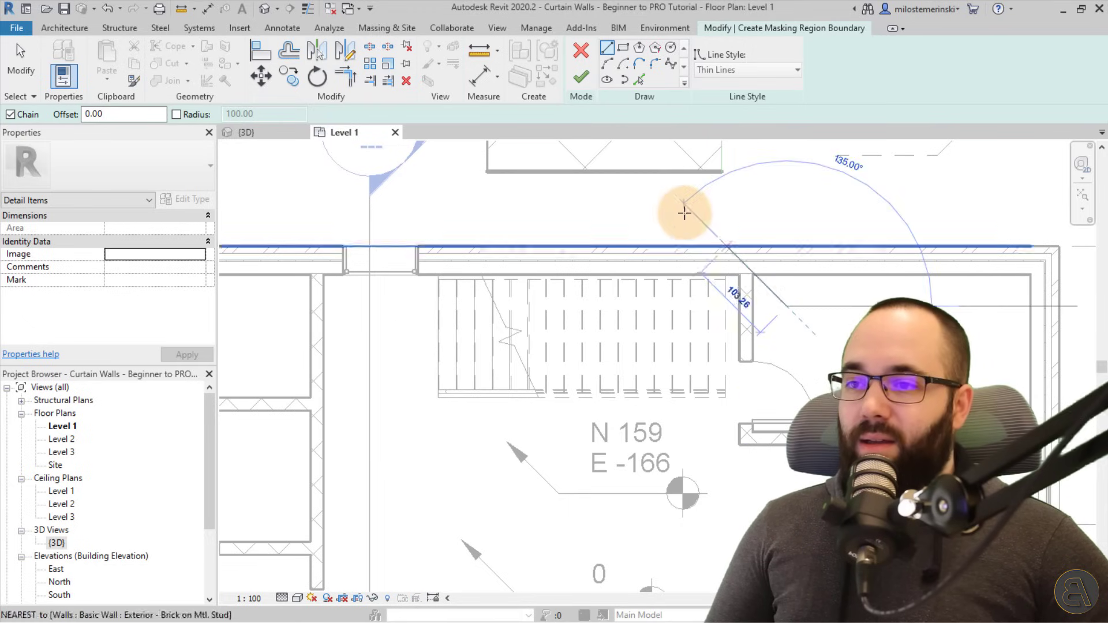
{"action": "key", "text": "Escape"}
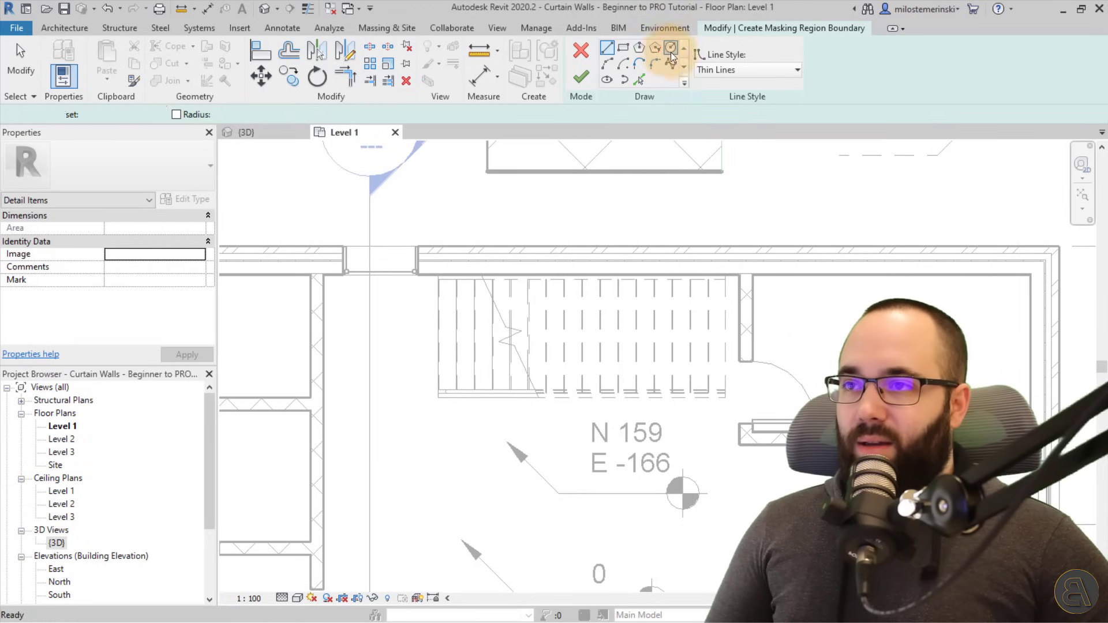
{"action": "left_click", "coordinate": [671, 49]}
{"action": "left_click", "coordinate": [739, 275]}
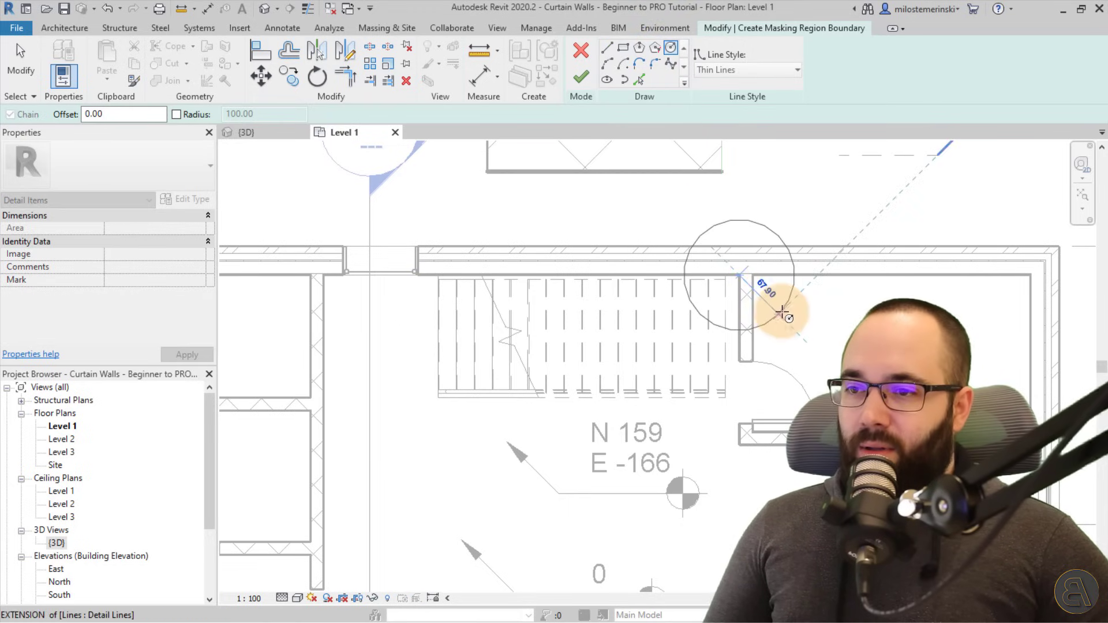
{"action": "left_click", "coordinate": [814, 226]}
{"action": "key", "text": "Escape"}
{"action": "key", "text": "Escape"}
Finish the masking region with its circle set to <Invisible lines> and shift it slightly upward over the wall
{"action": "left_click", "coordinate": [751, 221]}
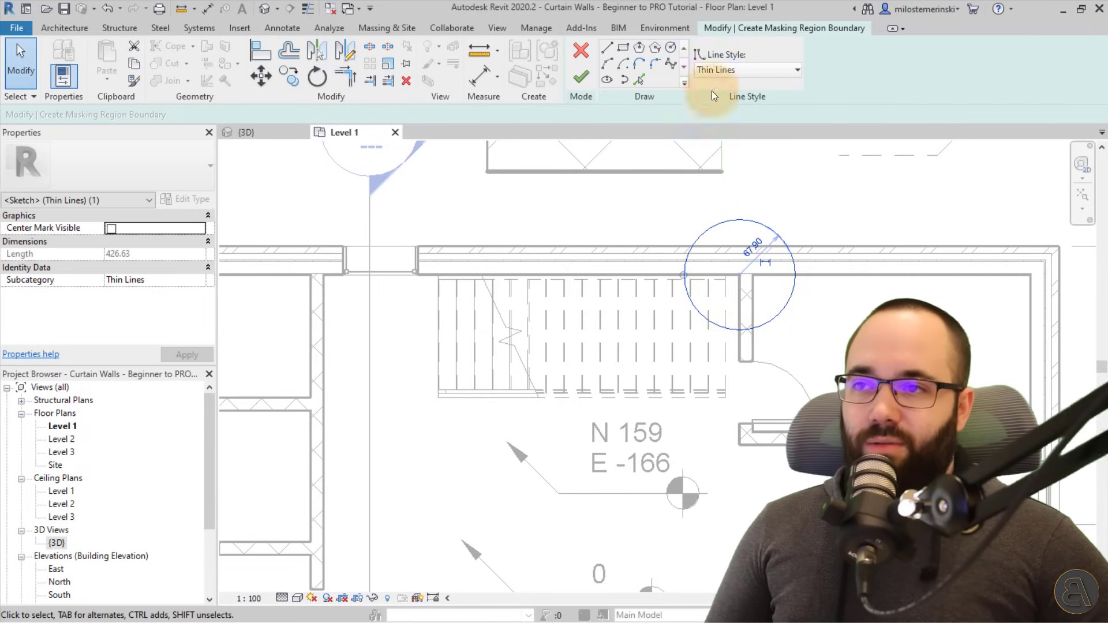
{"action": "left_click", "coordinate": [722, 70]}
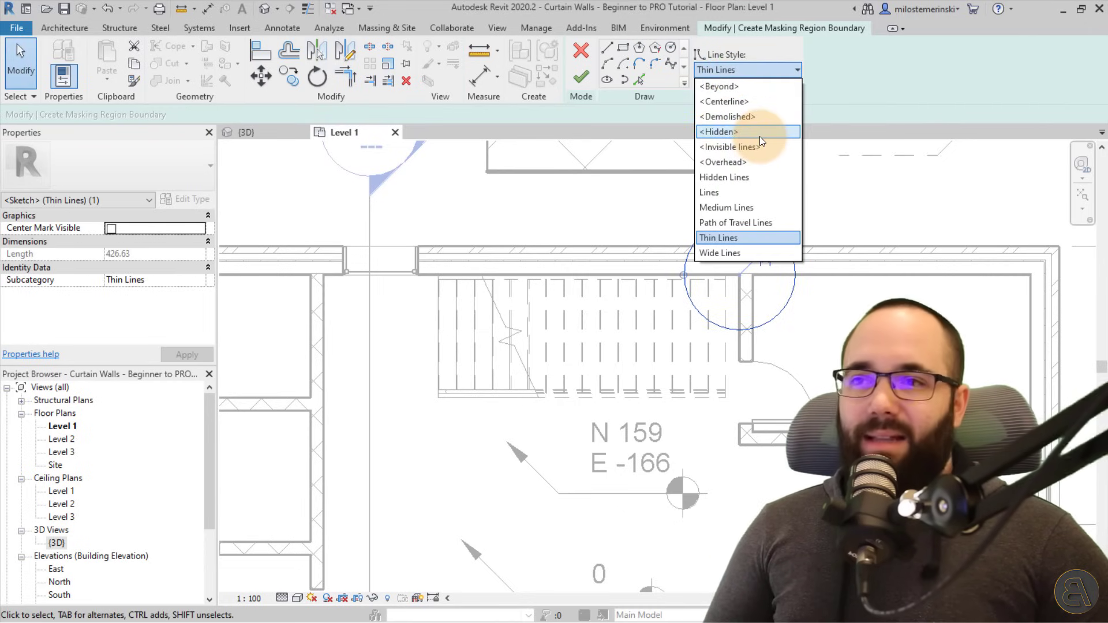
{"action": "left_click", "coordinate": [746, 148]}
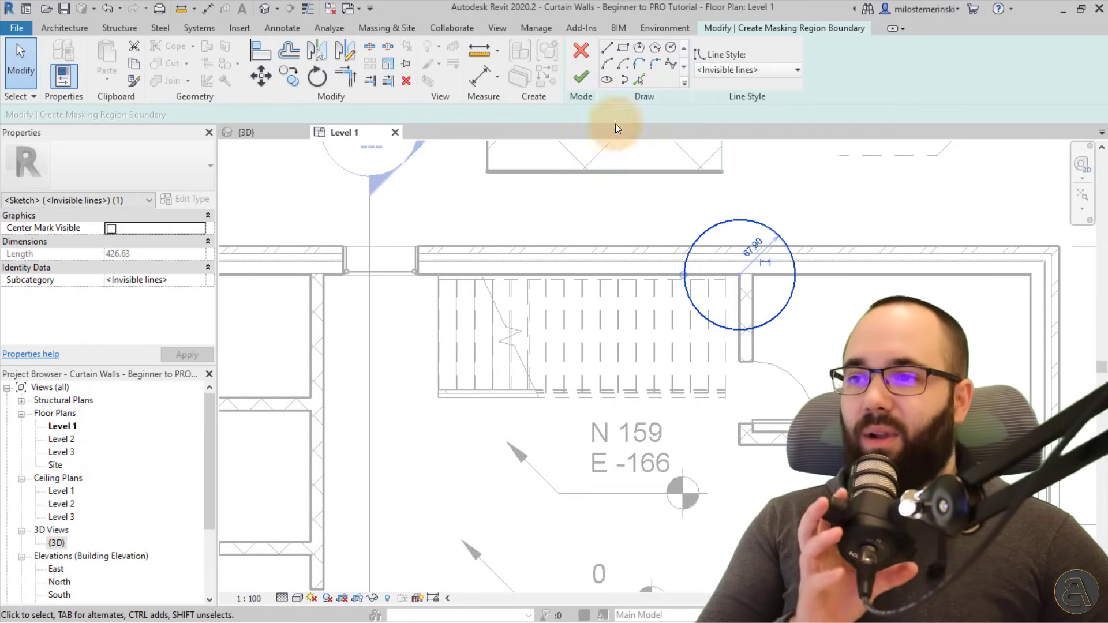
{"action": "left_click", "coordinate": [580, 76]}
{"action": "left_click", "coordinate": [812, 204]}
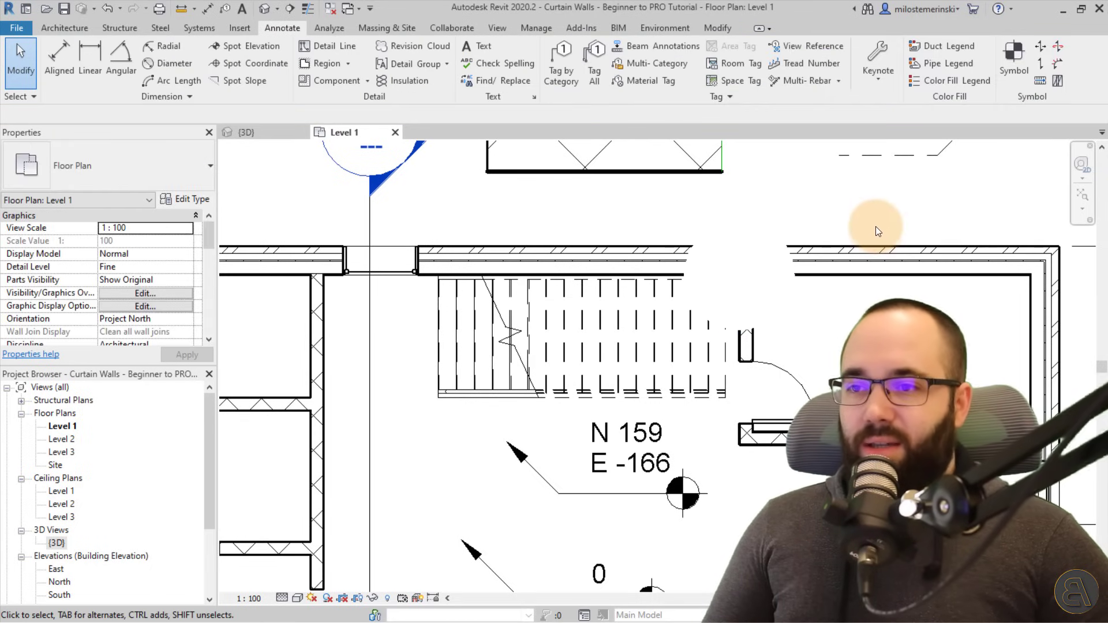
{"action": "left_click", "coordinate": [728, 230]}
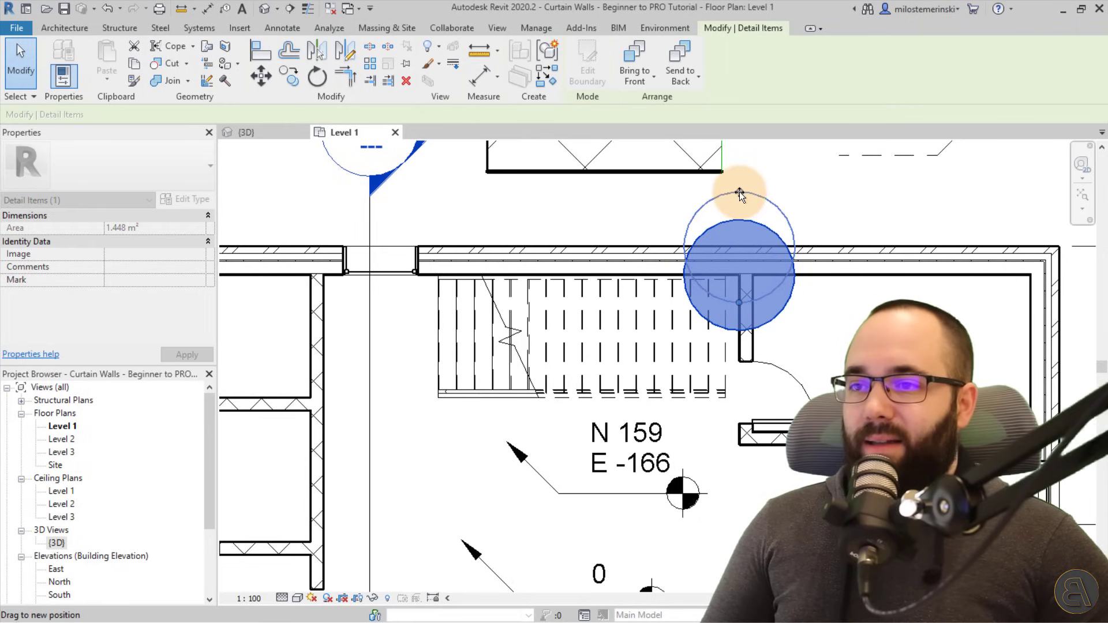
{"action": "left_click", "coordinate": [826, 243]}
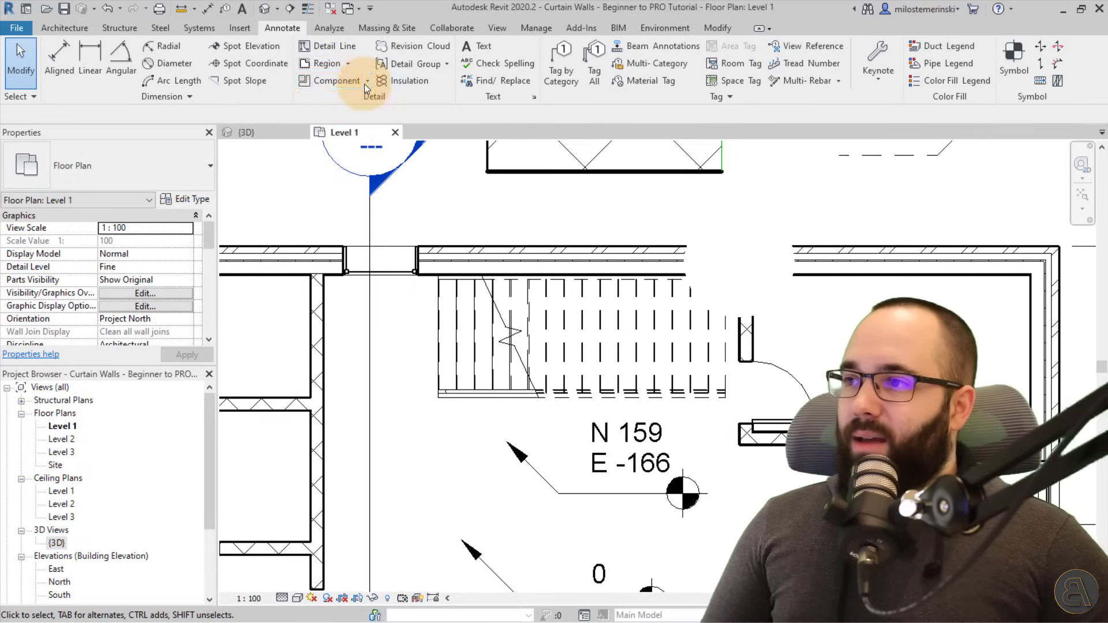
Place a UB-Universal Beam-Section UB203x133x30 detail component just above the exterior wall, beside the masked area
{"action": "left_click", "coordinate": [366, 83]}
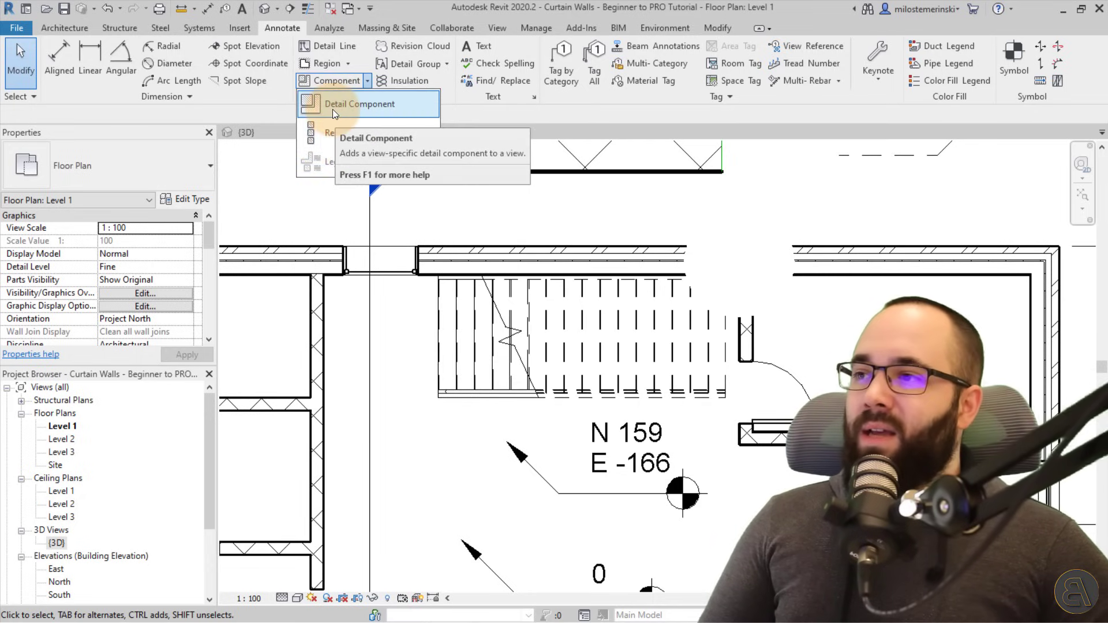
{"action": "left_click", "coordinate": [333, 108]}
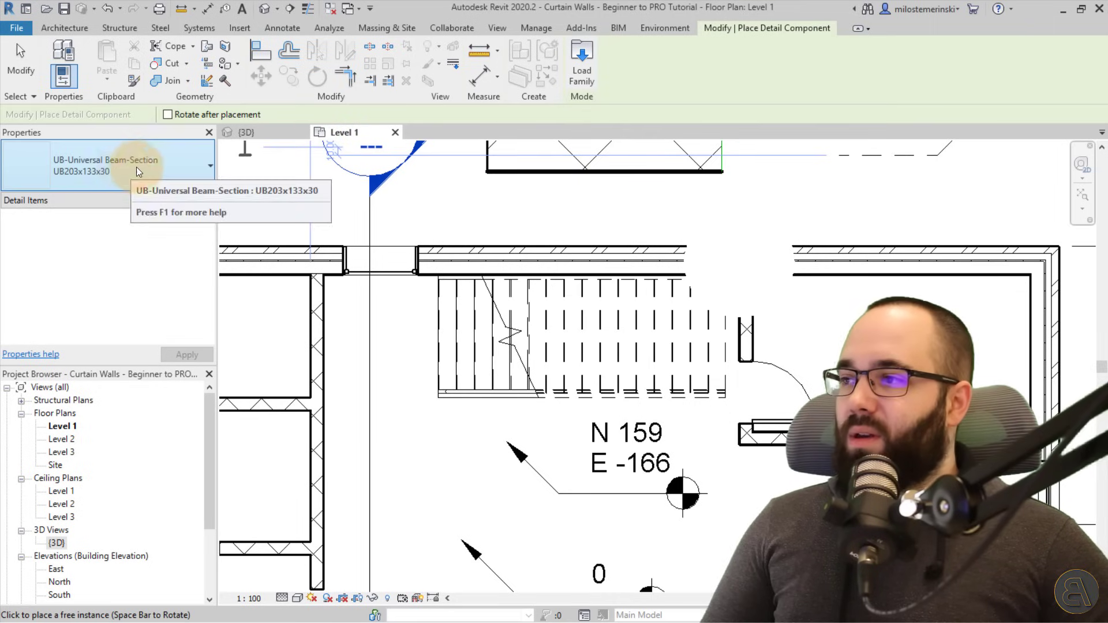
{"action": "middle_click_drag", "start_coordinate": [620, 203], "coordinate": [502, 247]}
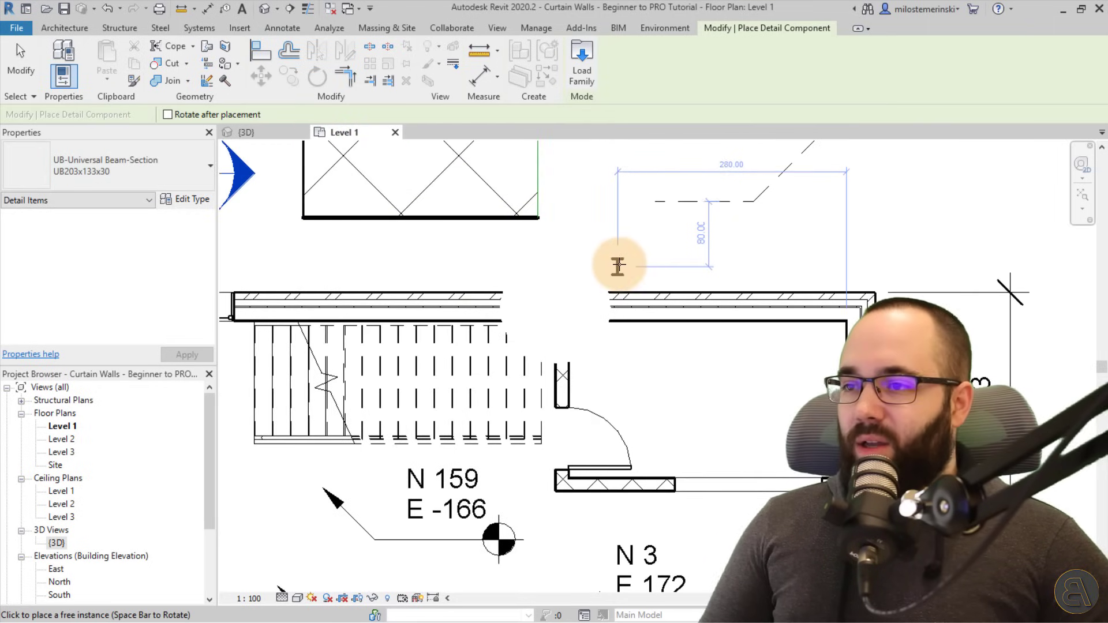
{"action": "left_click", "coordinate": [593, 267]}
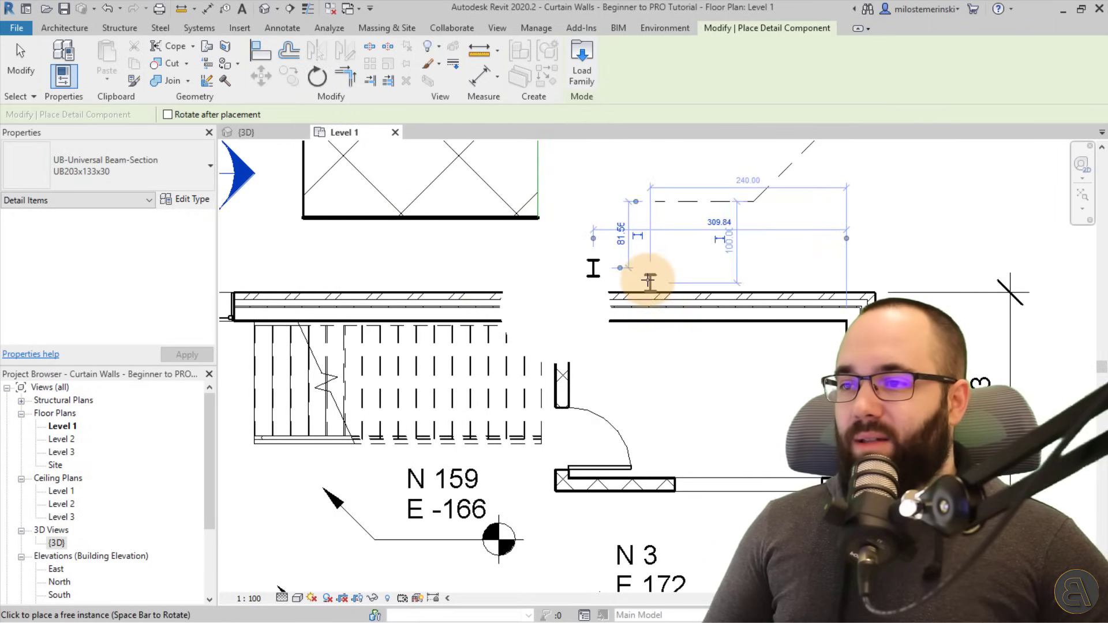
{"action": "key", "text": "Escape"}
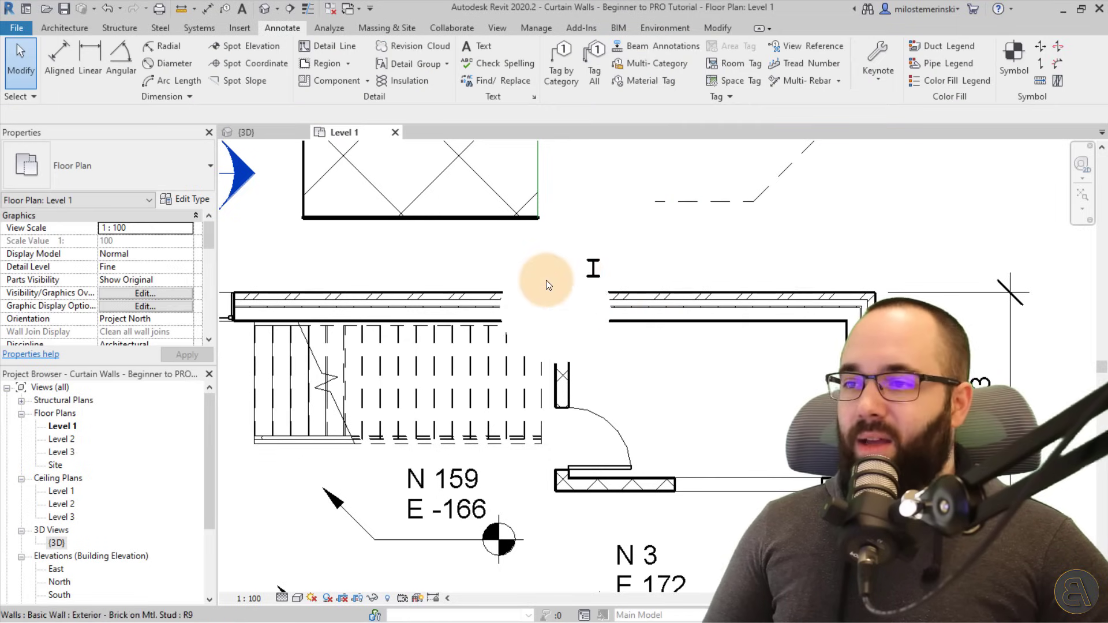
Bring the circular masking region to the front of the beam section and nudge the beam section slightly upward
{"action": "scroll", "coordinate": [616, 288], "scroll_direction": "up", "scroll_amount": 4}
{"action": "left_click", "coordinate": [590, 275]}
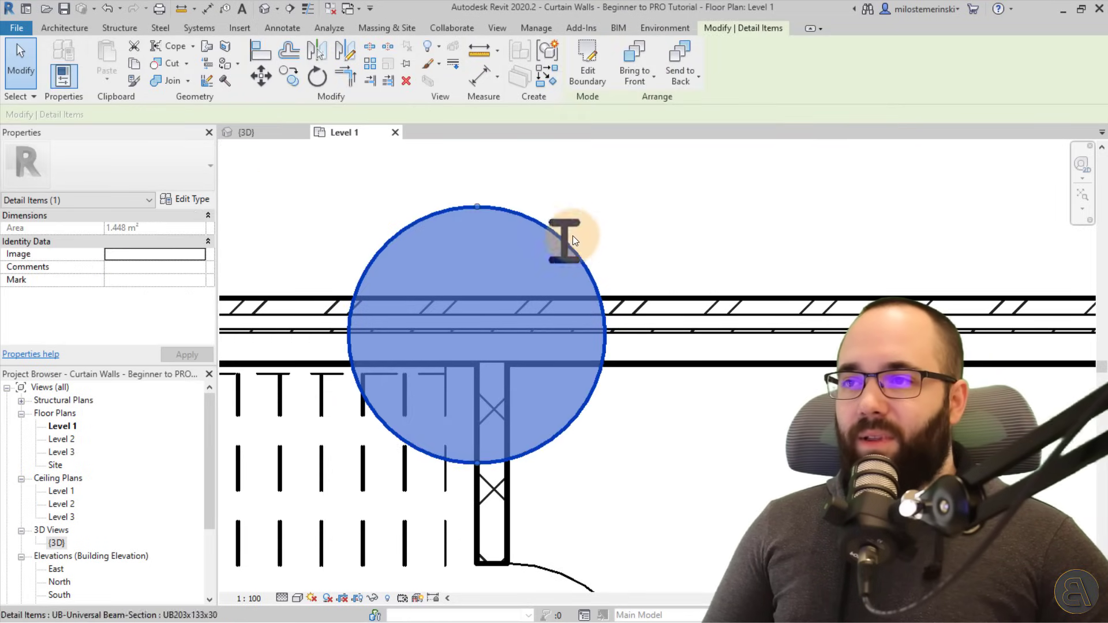
{"action": "left_click", "coordinate": [642, 65]}
{"action": "left_click", "coordinate": [649, 262]}
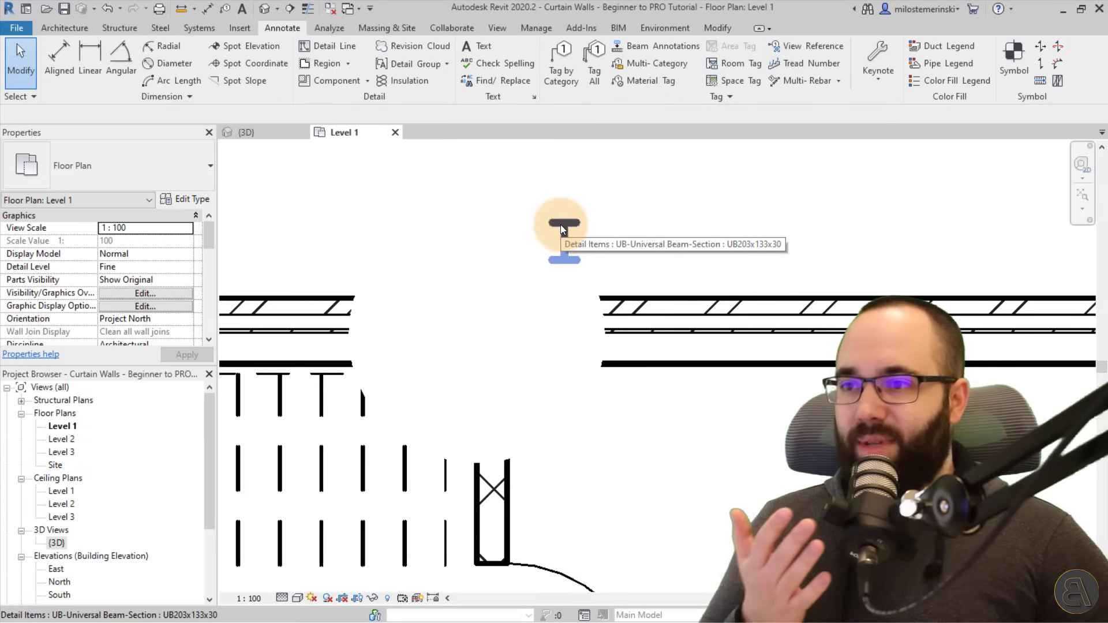
{"action": "mouse_move", "coordinate": [559, 223]}
{"action": "left_mouse_down"}
{"action": "mouse_move", "coordinate": [603, 198]}
{"action": "mouse_move", "coordinate": [562, 218]}
{"action": "left_mouse_up"}
{"action": "left_click", "coordinate": [743, 233]}
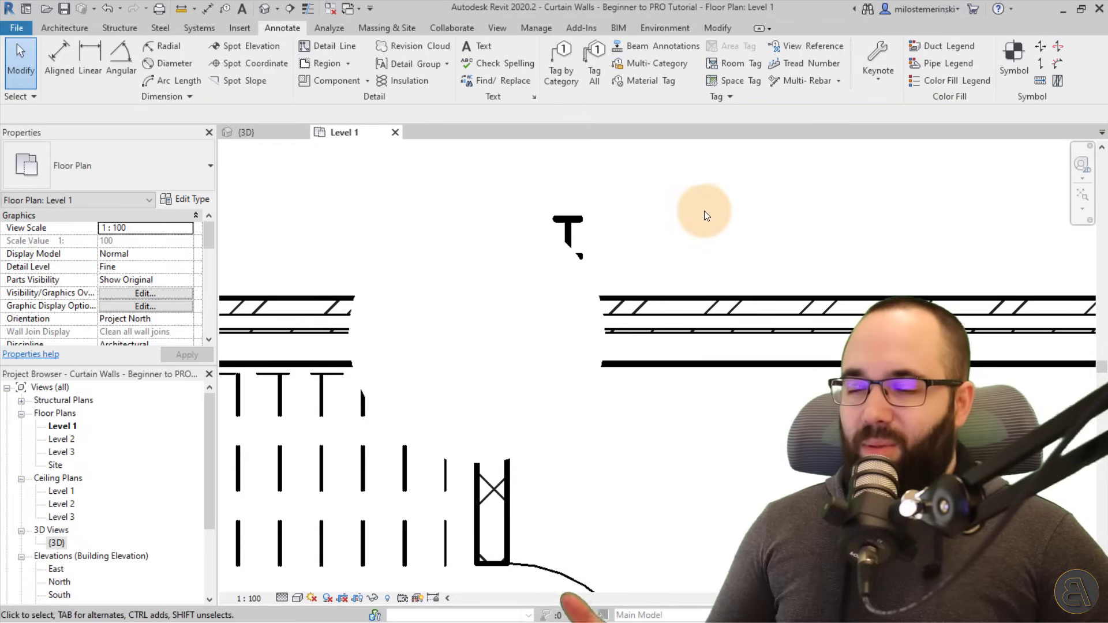
Move the beam section up and to the right, clear of the circular masking region
{"action": "left_click_drag", "start_coordinate": [581, 216], "coordinate": [642, 188]}
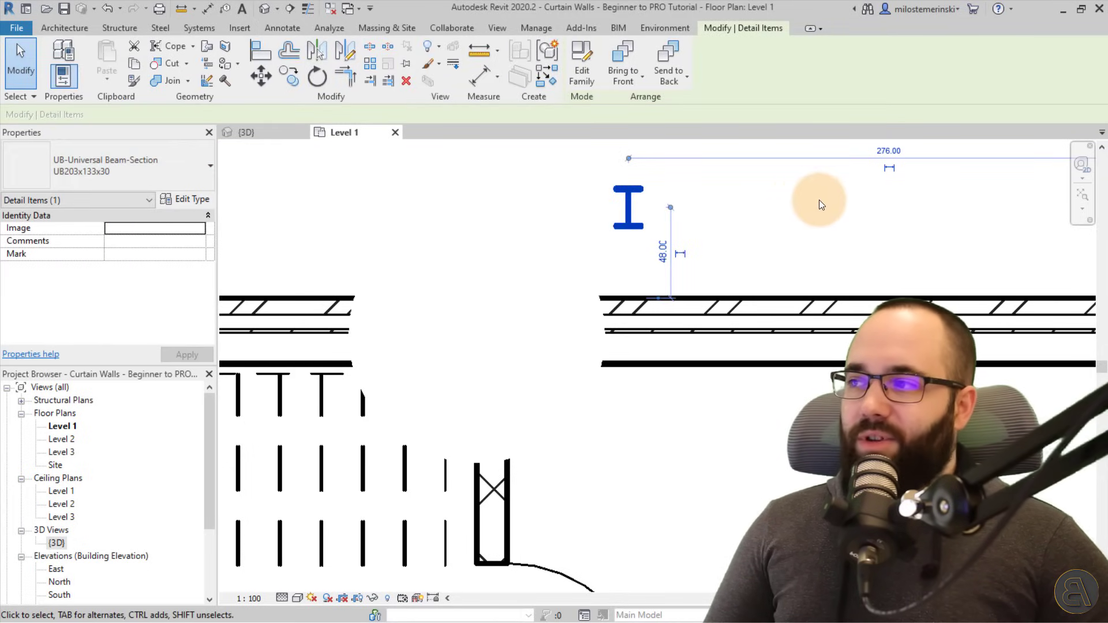
{"action": "left_click", "coordinate": [744, 188]}
Place a vertical Brick repeating detail about 62 long above the exterior wall, to the right of the beam section
{"action": "scroll", "coordinate": [743, 210], "scroll_direction": "down", "scroll_amount": 2}
{"action": "middle_click_drag", "start_coordinate": [743, 210], "coordinate": [562, 279]}
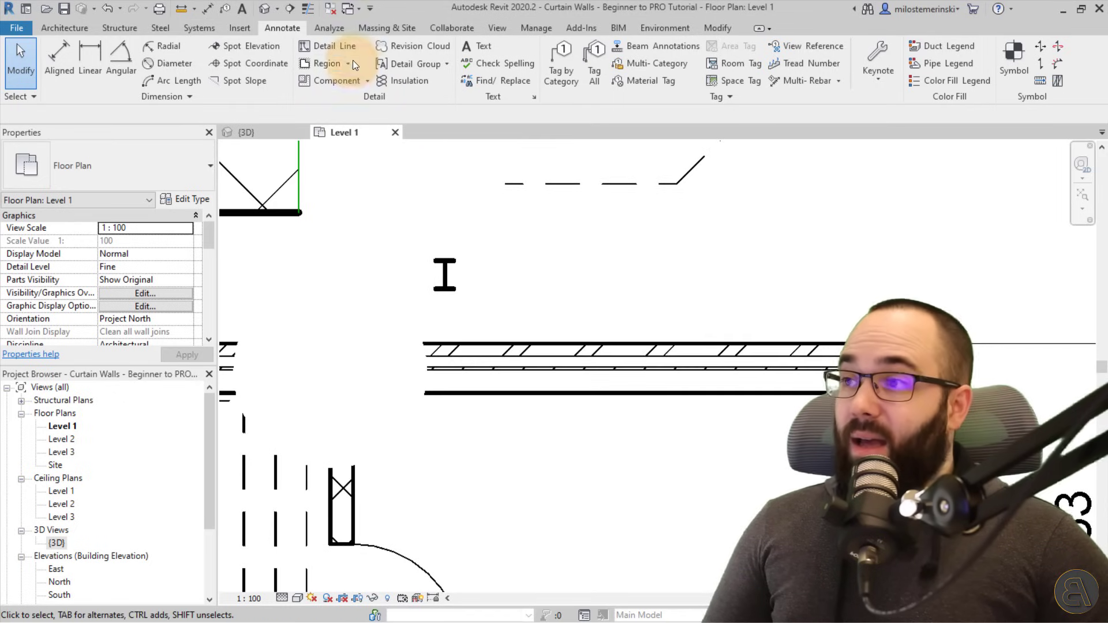
{"action": "left_click", "coordinate": [366, 82]}
{"action": "left_click", "coordinate": [347, 131]}
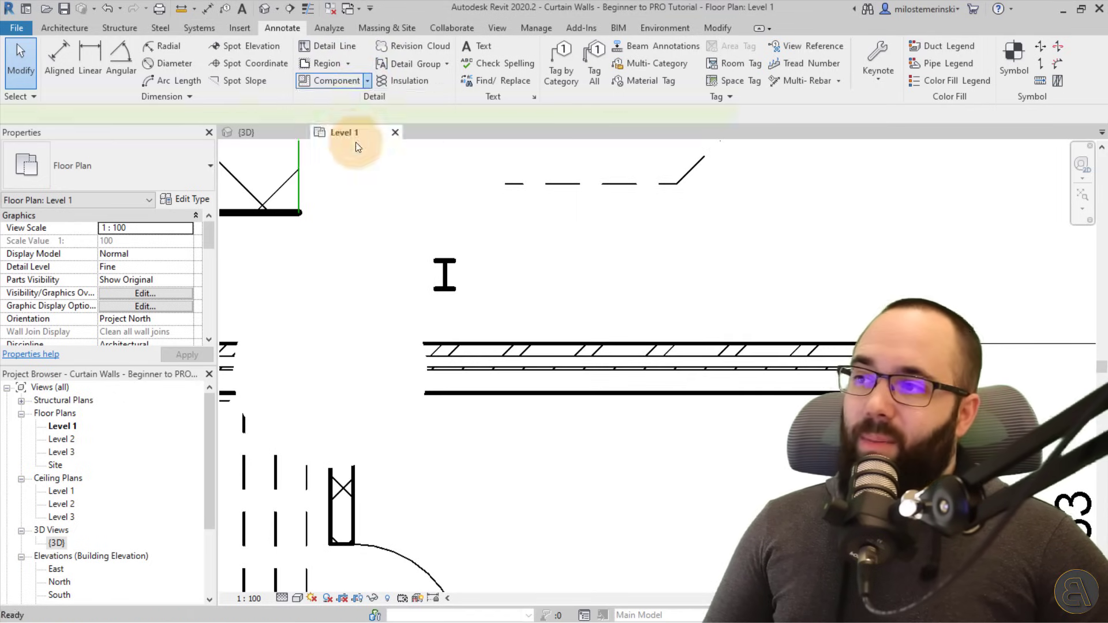
{"action": "left_click", "coordinate": [159, 183]}
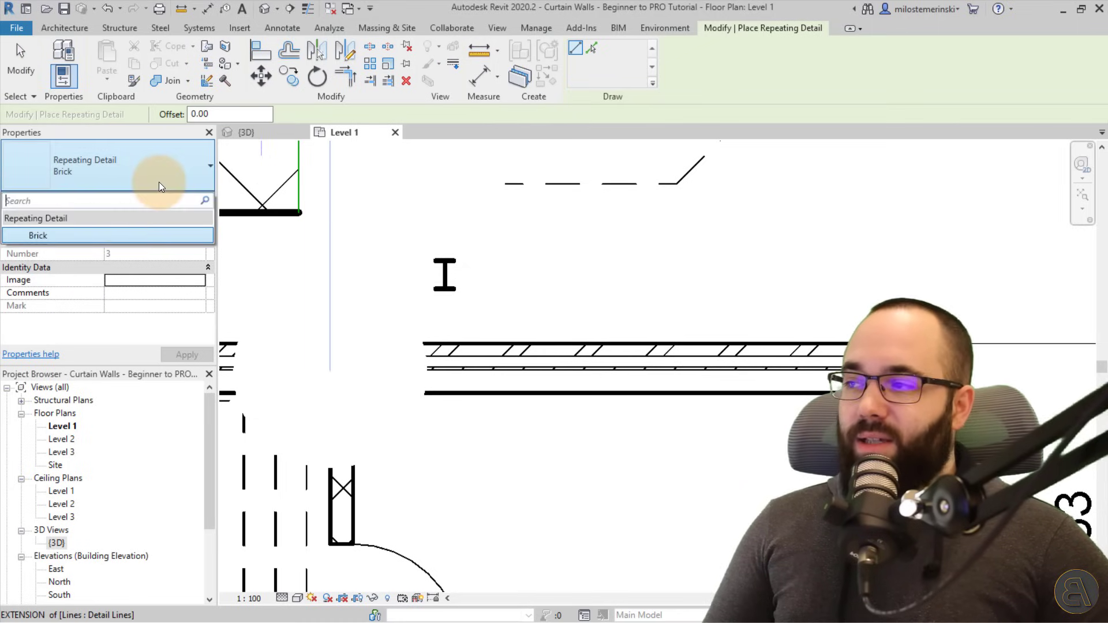
{"action": "left_click", "coordinate": [98, 236]}
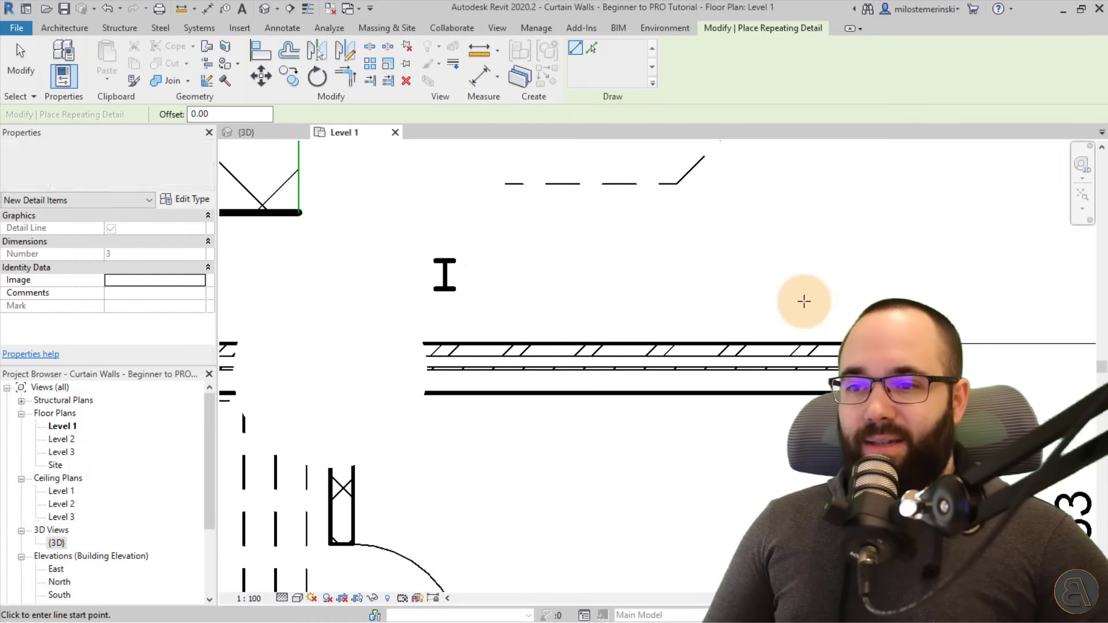
{"action": "left_click", "coordinate": [809, 251]}
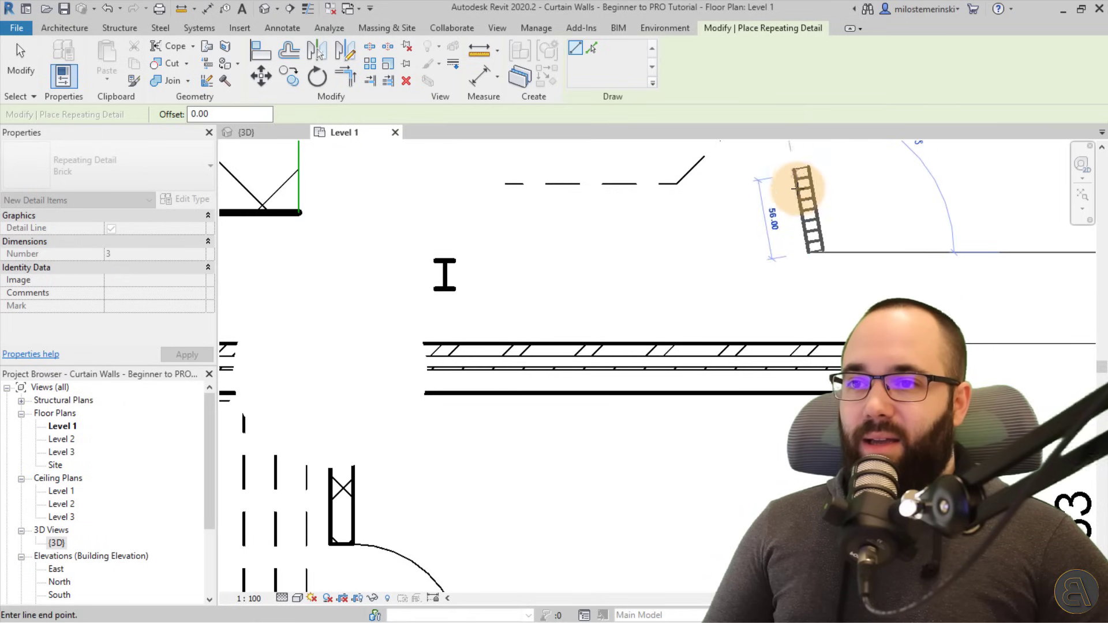
{"action": "left_click", "coordinate": [814, 158]}
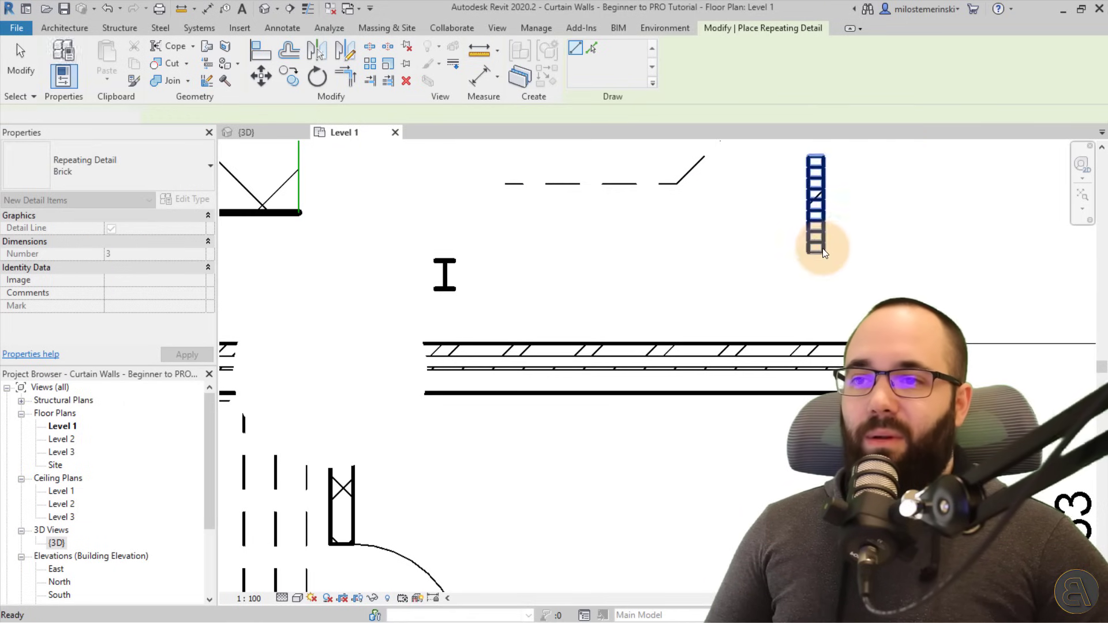
{"action": "key", "text": "Escape"}
{"action": "key", "text": "Escape"}
Switch the view to thin lines and inspect the brick repeating detail up close
{"action": "scroll", "coordinate": [840, 167], "scroll_direction": "up", "scroll_amount": 3}
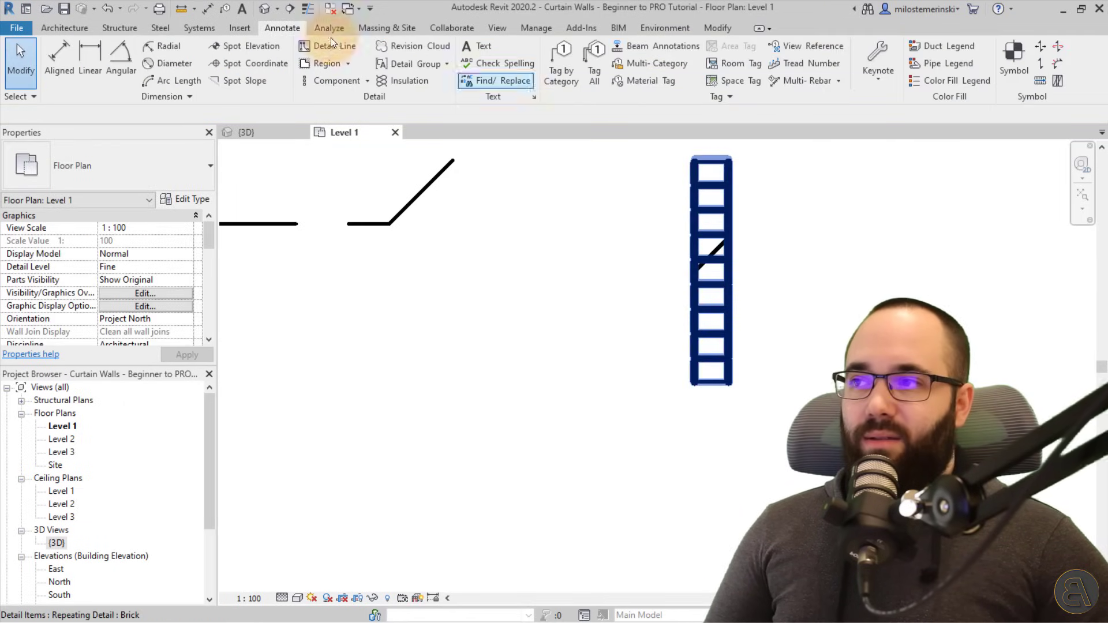
{"action": "left_click", "coordinate": [314, 15]}
{"action": "scroll", "coordinate": [767, 206], "scroll_direction": "up", "scroll_amount": 2}
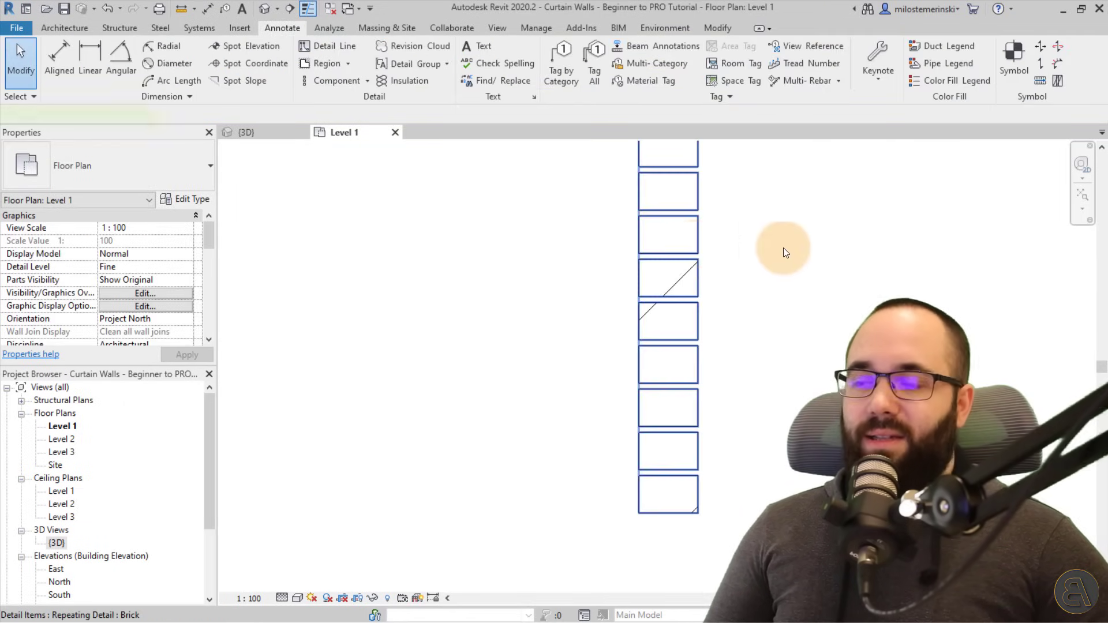
{"action": "left_click", "coordinate": [715, 210]}
{"action": "scroll", "coordinate": [715, 214], "scroll_direction": "down", "scroll_amount": 3}
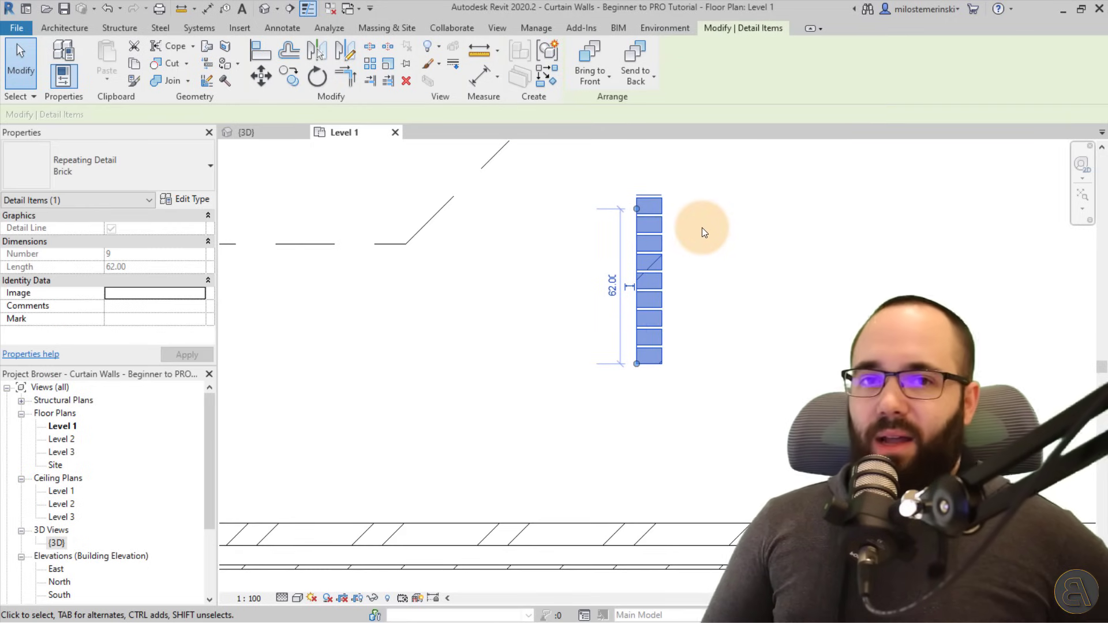
{"action": "key", "text": "Escape"}
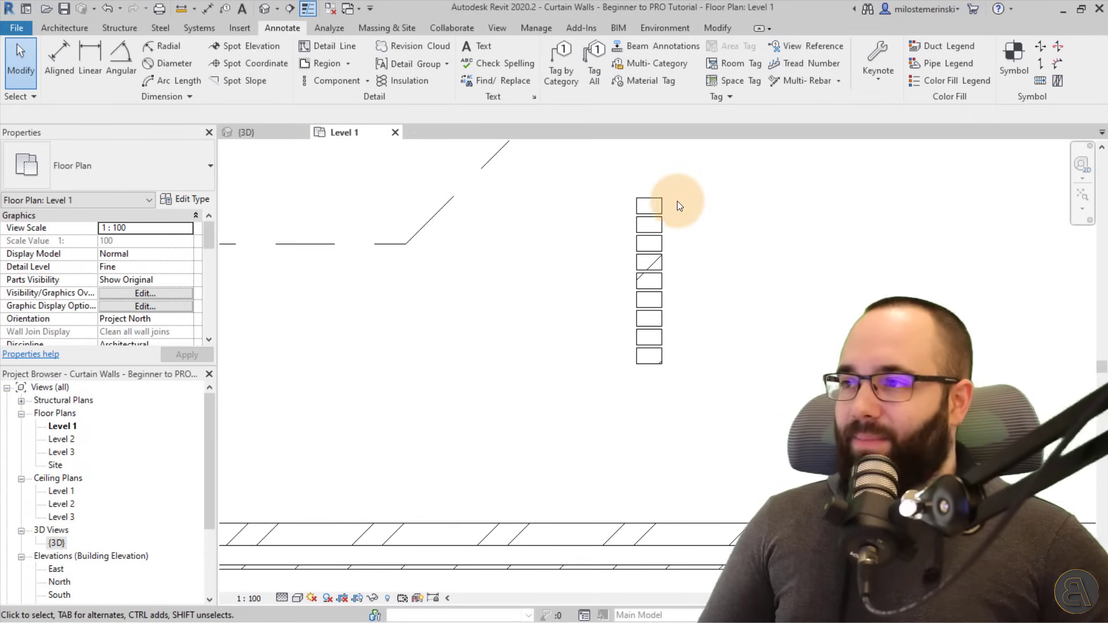
Create a rectangular revision cloud around the exterior wall corner below the brick detail and finish its sketch
{"action": "left_click", "coordinate": [407, 45]}
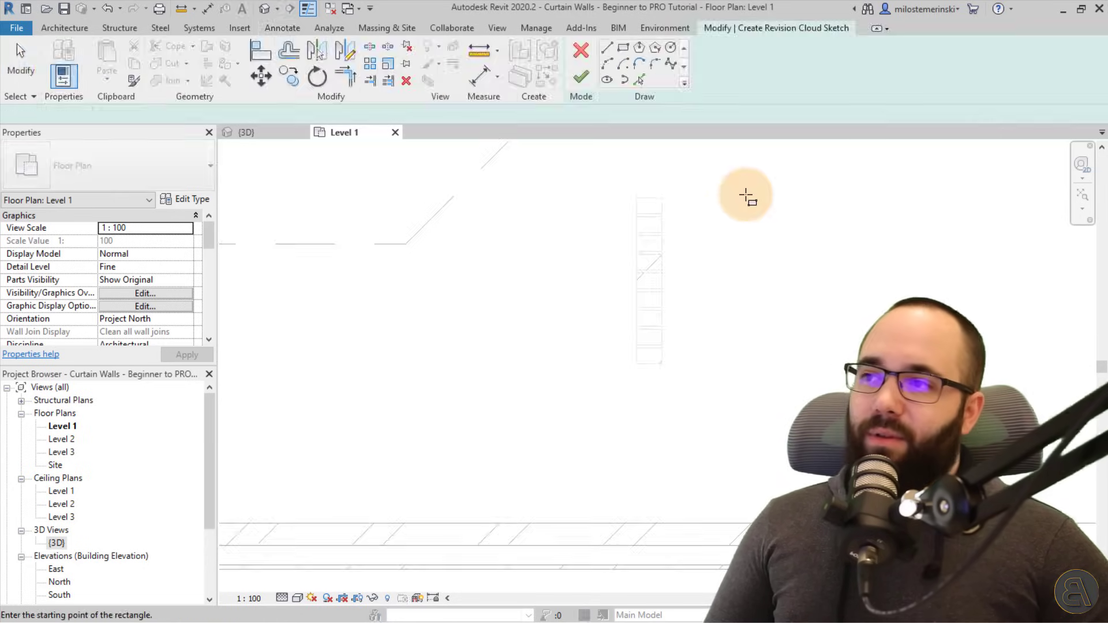
{"action": "scroll", "coordinate": [742, 193], "scroll_direction": "down", "scroll_amount": 2}
{"action": "left_click", "coordinate": [632, 269]}
{"action": "left_click", "coordinate": [812, 277]}
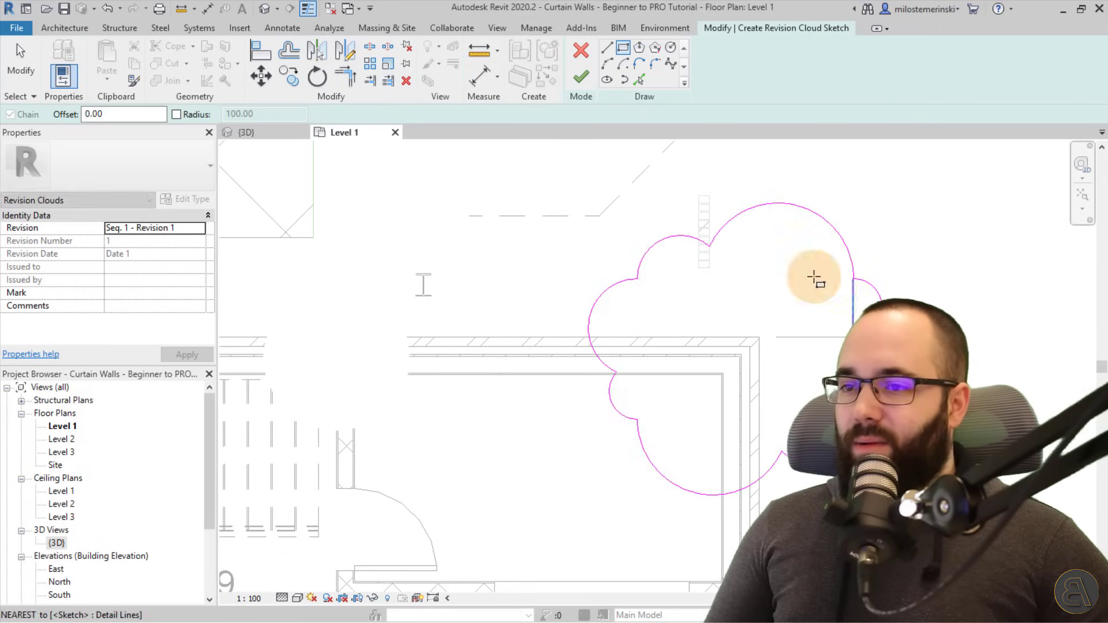
{"action": "left_click", "coordinate": [580, 77]}
{"action": "key", "text": "Escape"}
Move the revision cloud down and slightly left over the wall corner, clear of the brick detail
{"action": "left_click", "coordinate": [805, 209]}
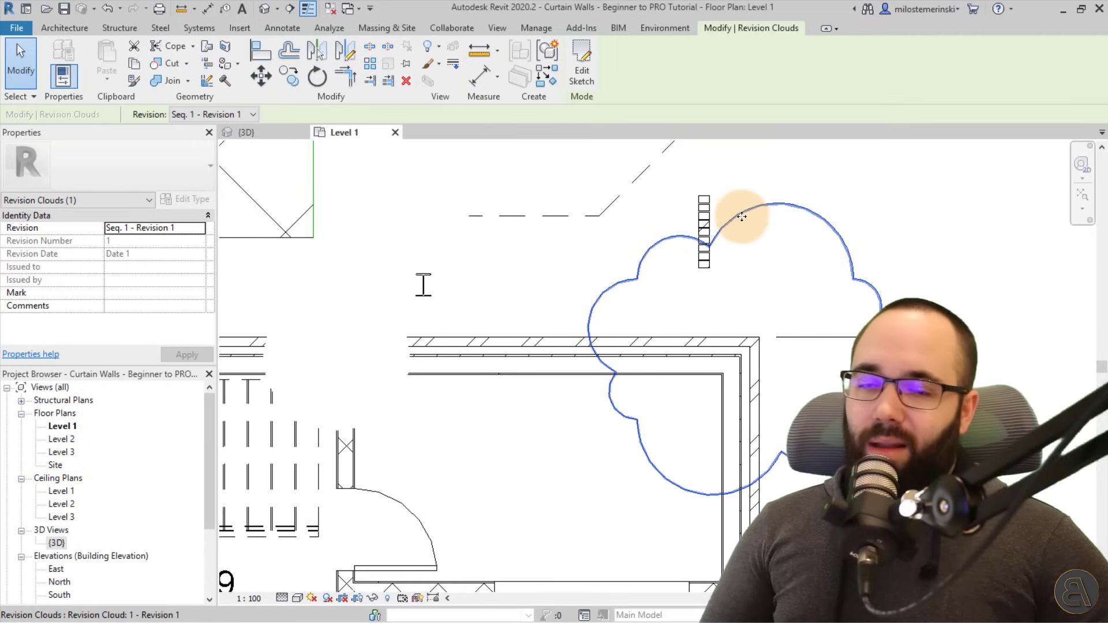
{"action": "left_click_drag", "start_coordinate": [742, 214], "coordinate": [719, 270]}
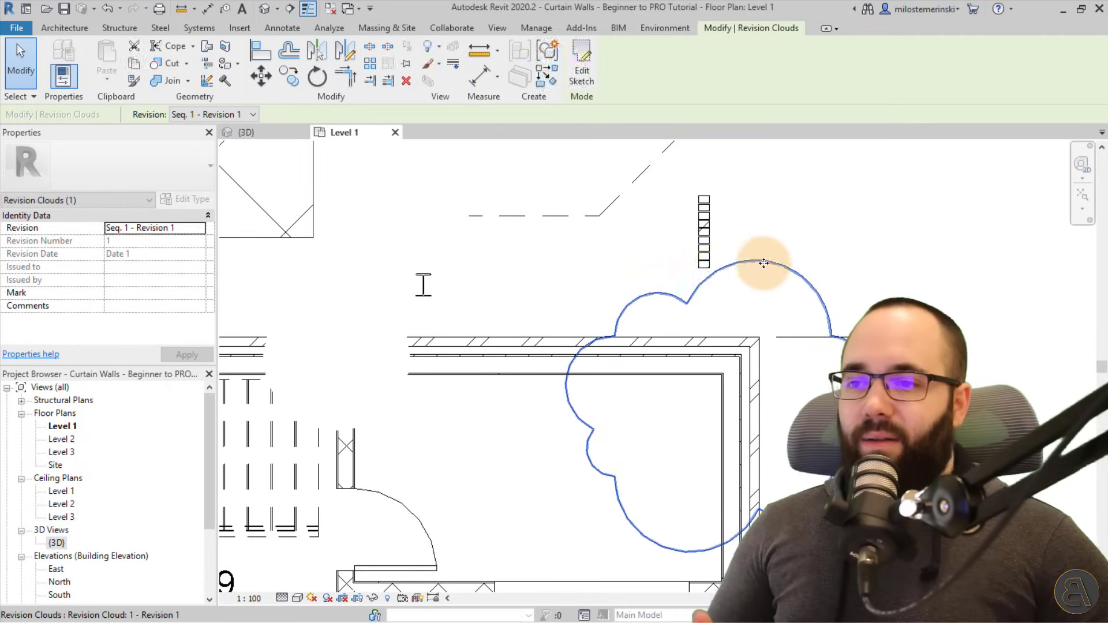
{"action": "left_click", "coordinate": [806, 217]}
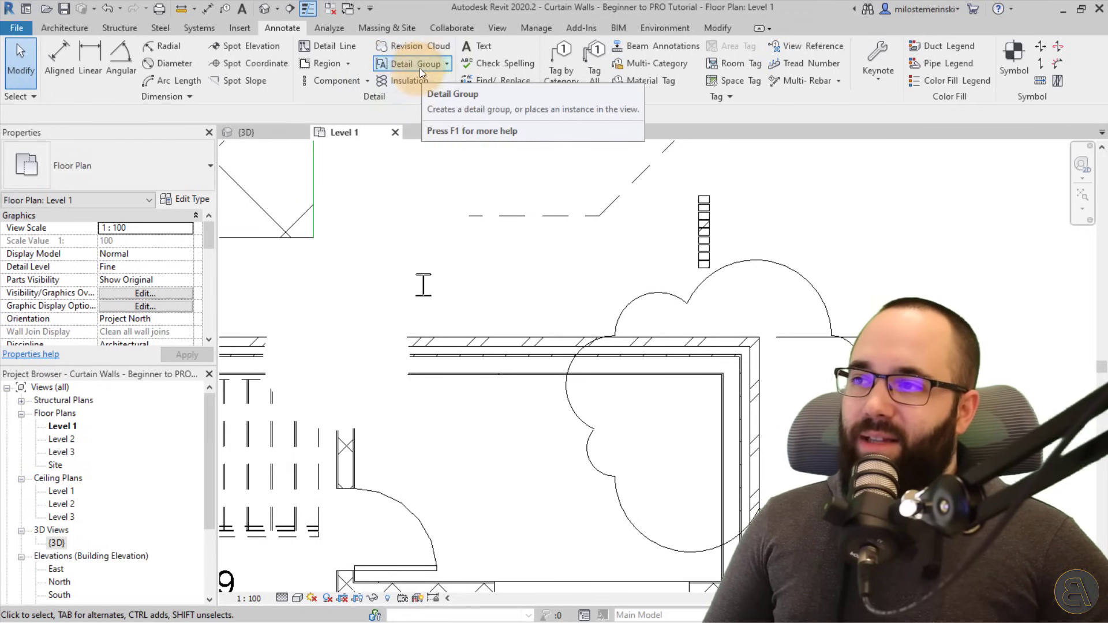
Place horizontal batt insulation about 42.5 long along the middle of the exterior wall's cavity layer
{"action": "left_click", "coordinate": [409, 81]}
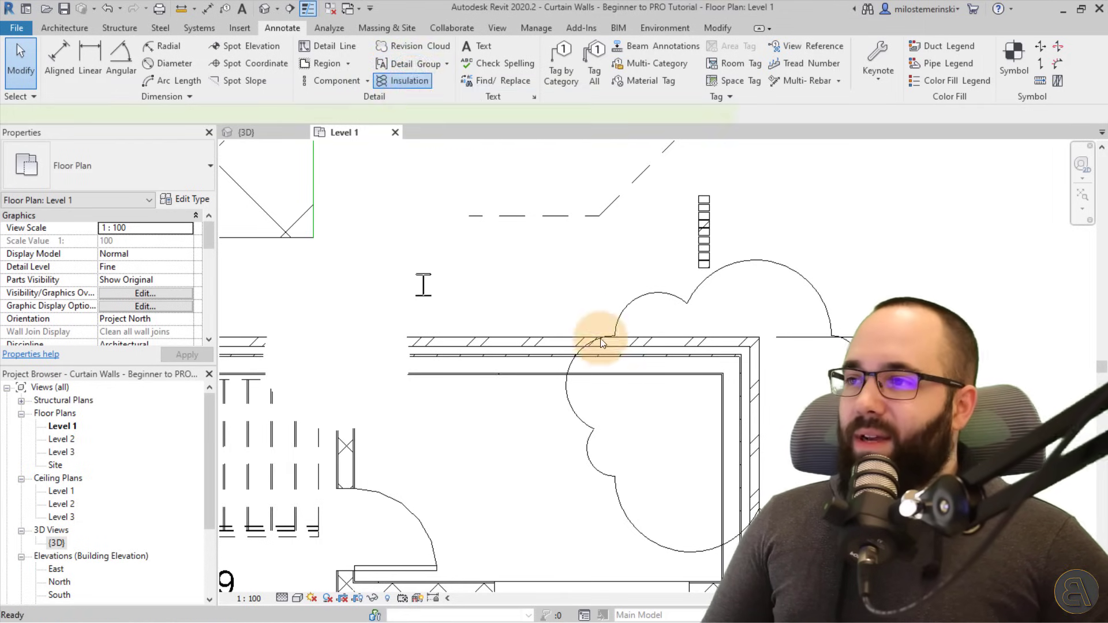
{"action": "scroll", "coordinate": [525, 346], "scroll_direction": "up", "scroll_amount": 5}
{"action": "left_click", "coordinate": [502, 332]}
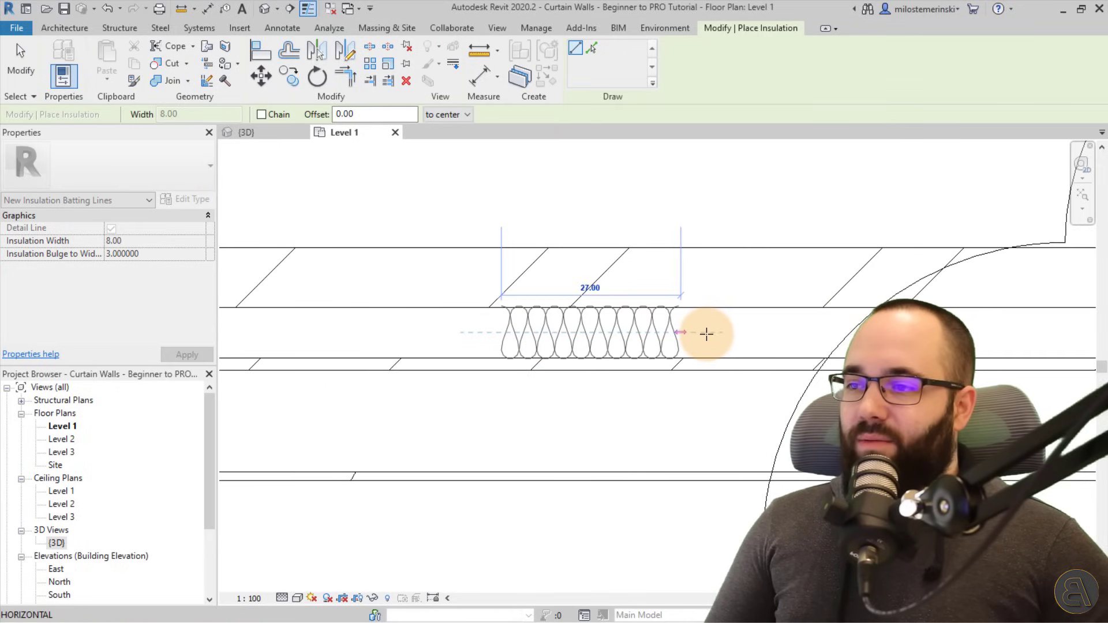
{"action": "left_click", "coordinate": [776, 332]}
{"action": "key", "text": "Escape"}
{"action": "key", "text": "Escape"}
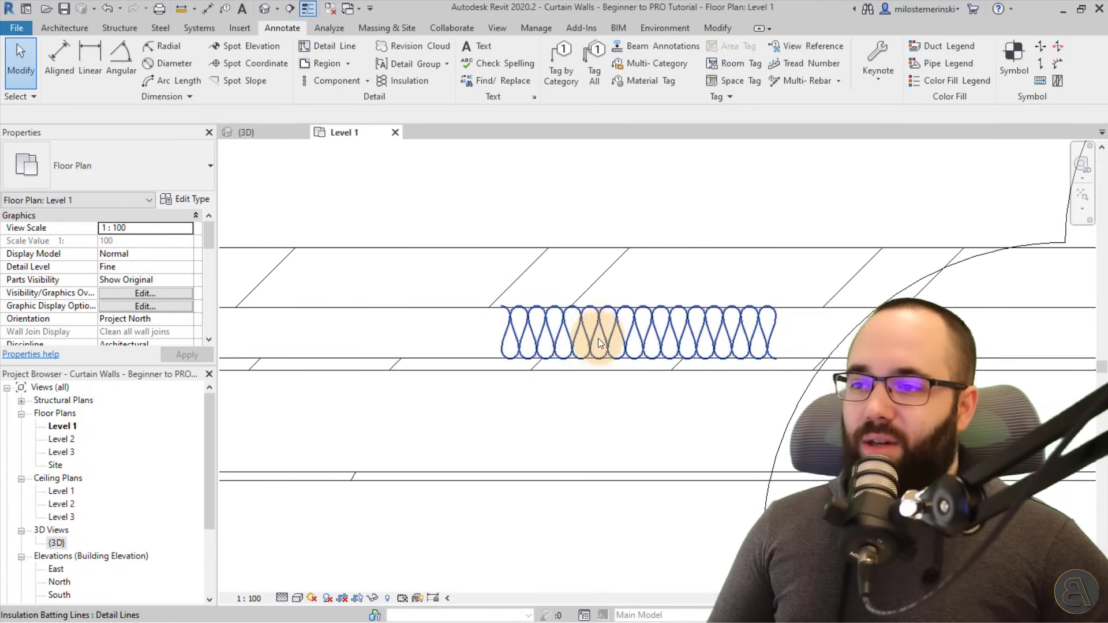
Shorten the batt insulation from its right end to about 40.5 long and set its width to 7.00
{"action": "left_click", "coordinate": [548, 353]}
{"action": "scroll", "coordinate": [536, 336], "scroll_direction": "up", "scroll_amount": 2}
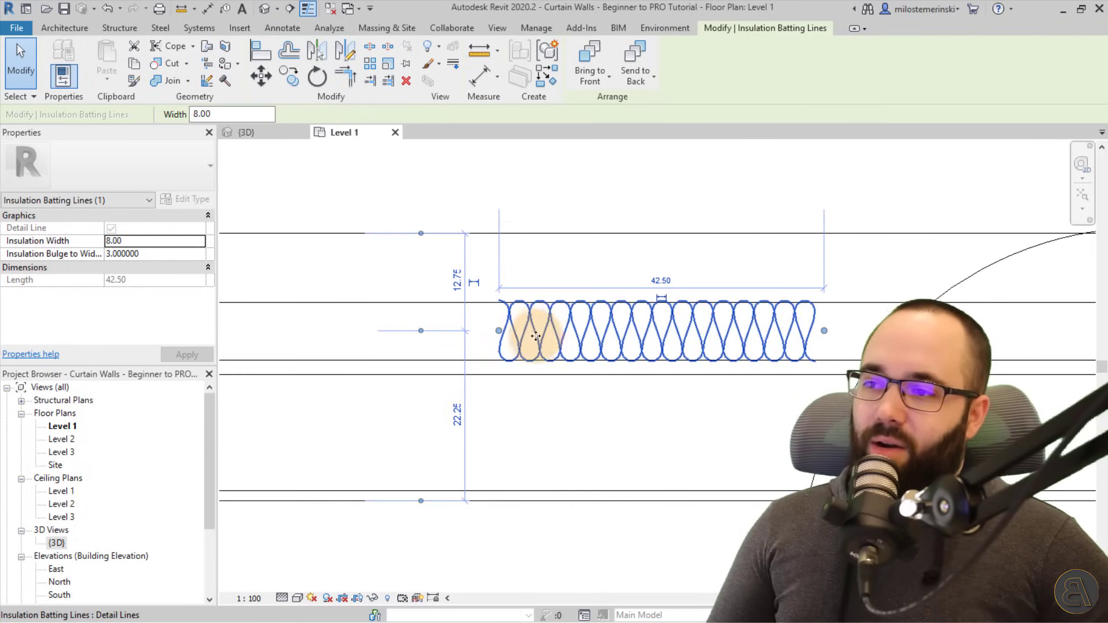
{"action": "scroll", "coordinate": [535, 336], "scroll_direction": "up", "scroll_amount": 3}
{"action": "scroll", "coordinate": [544, 347], "scroll_direction": "down", "scroll_amount": 1}
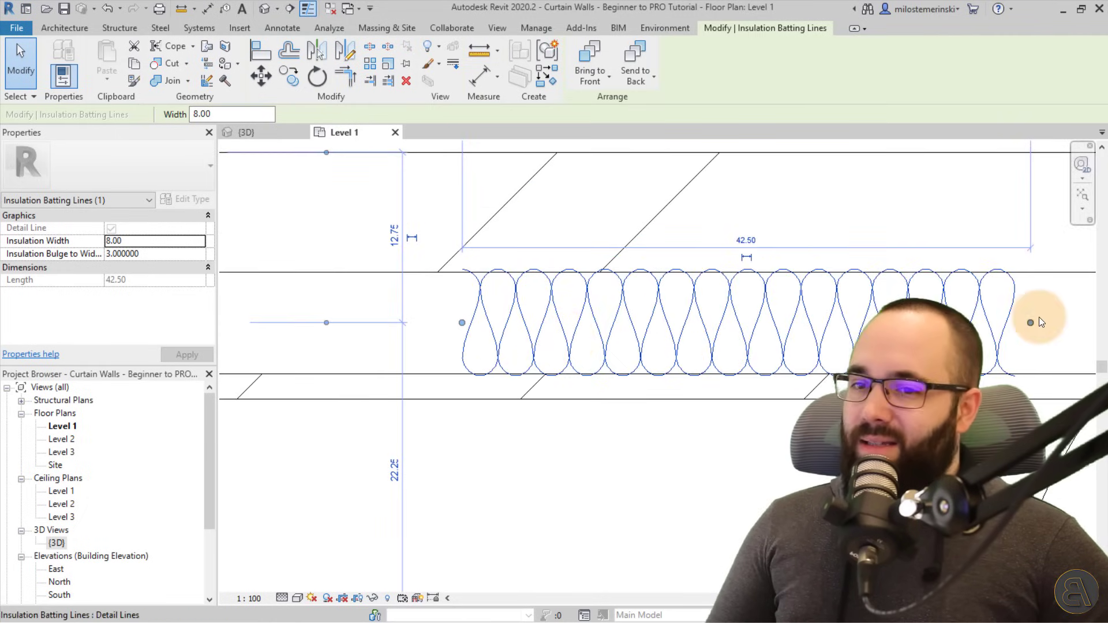
{"action": "left_click_drag", "start_coordinate": [1039, 320], "coordinate": [1002, 321]}
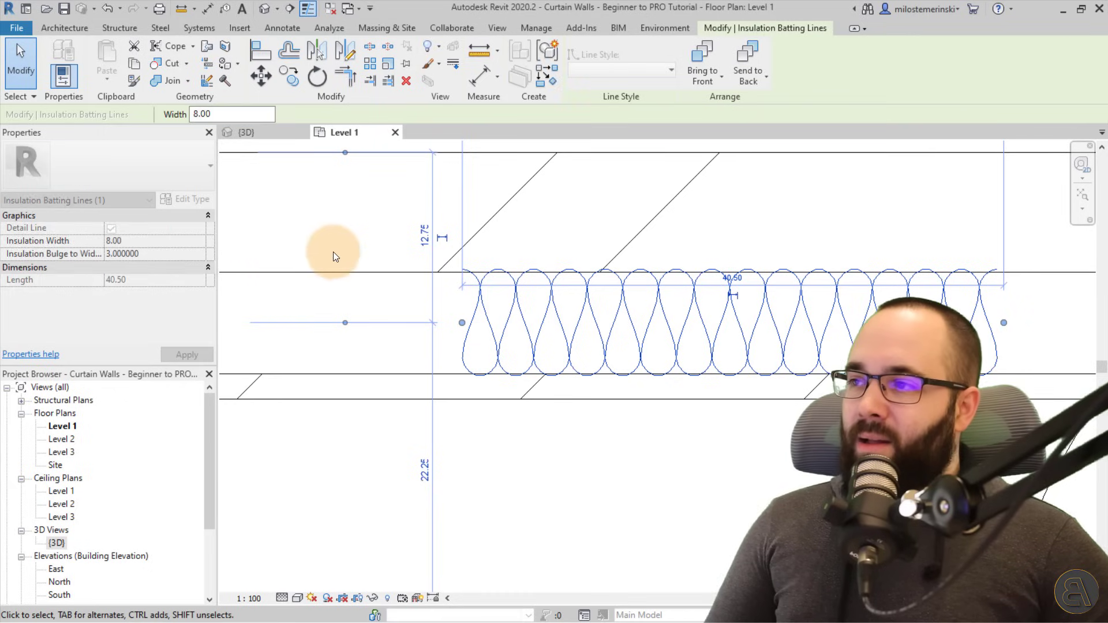
{"action": "left_click", "coordinate": [170, 243]}
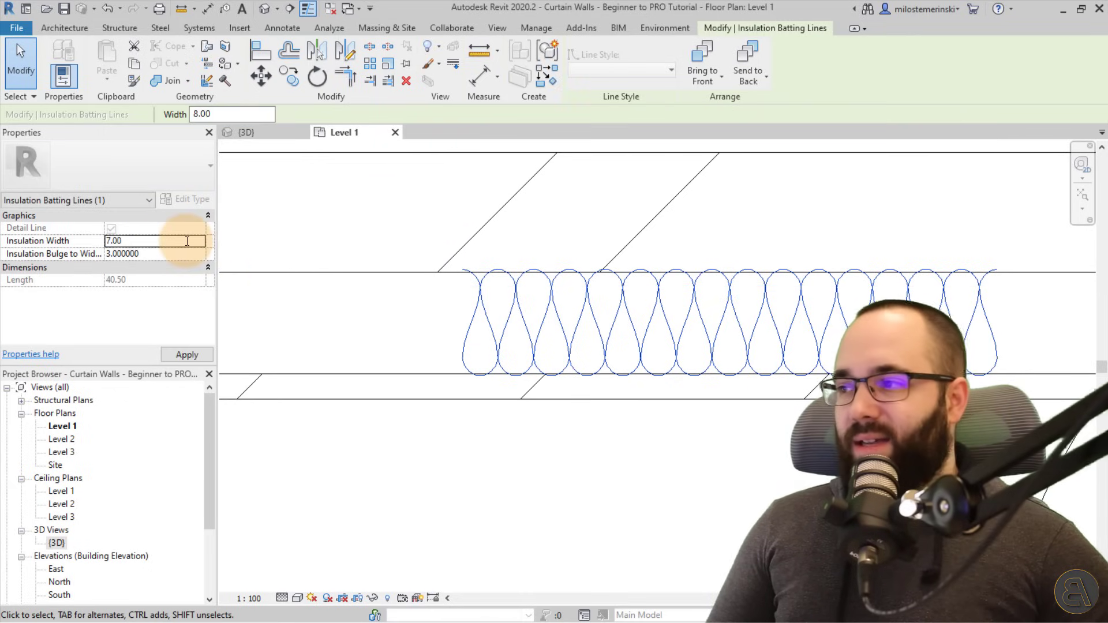
{"action": "left_click", "coordinate": [173, 355]}
Try insulation bulge-to-width ratios of 1 and 5, and return the ratio to 3
{"action": "left_click", "coordinate": [164, 254]}
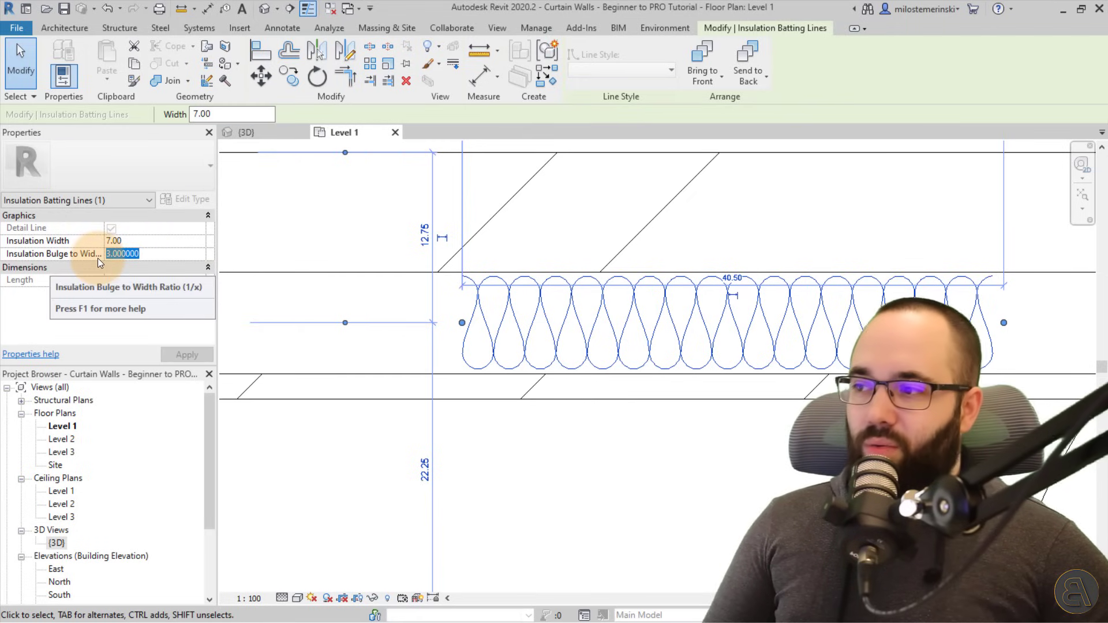
{"action": "type", "text": "1"}
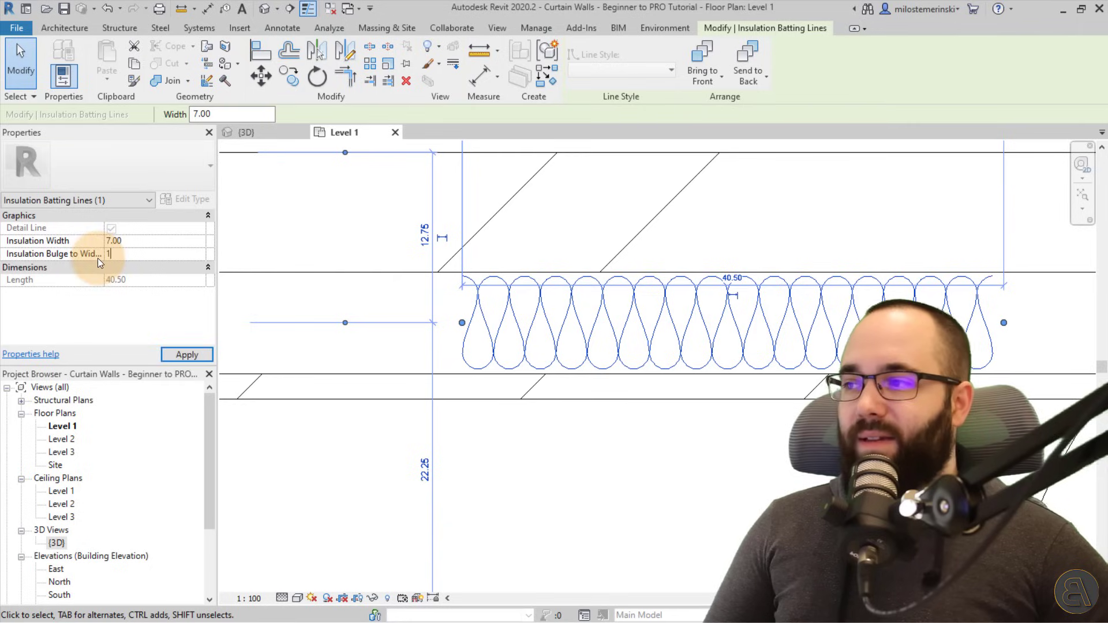
{"action": "left_click", "coordinate": [174, 355]}
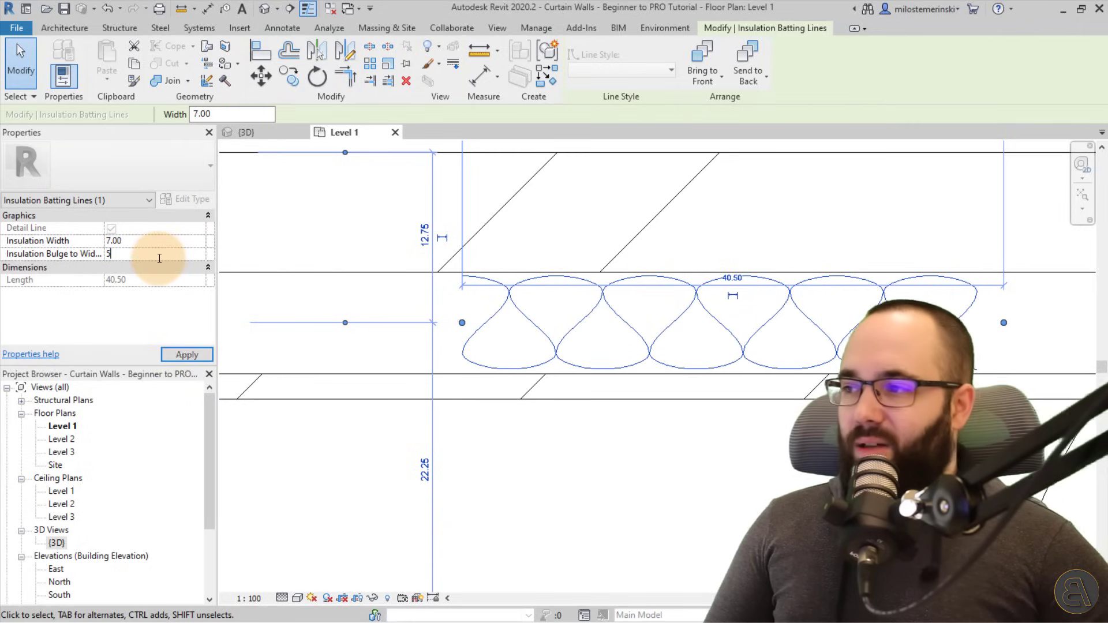
{"action": "left_click", "coordinate": [168, 355]}
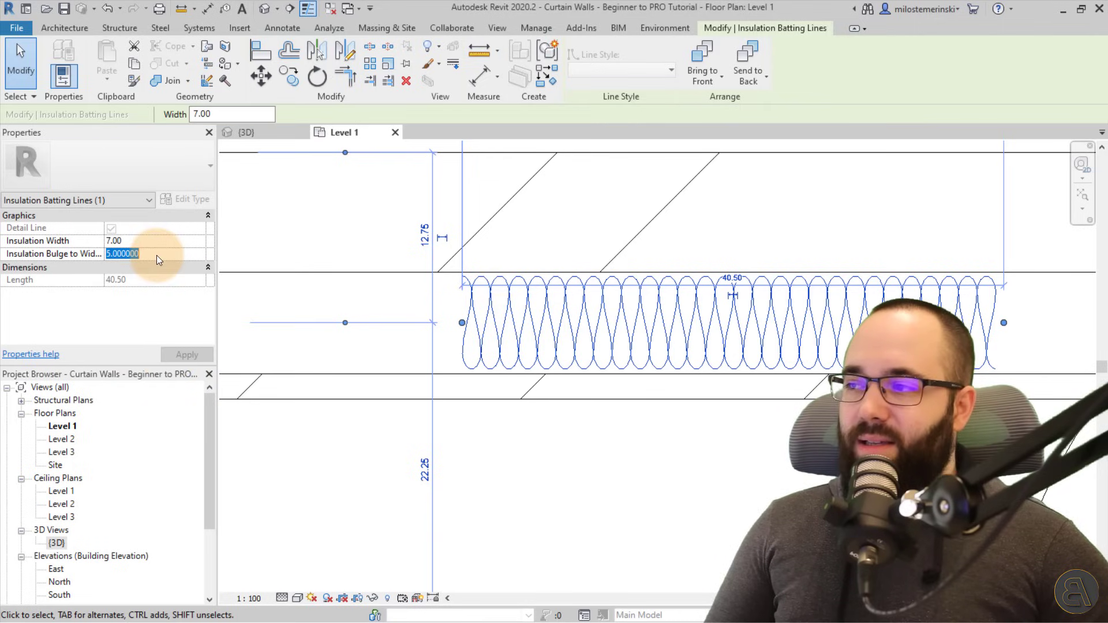
{"action": "type", "text": "3"}
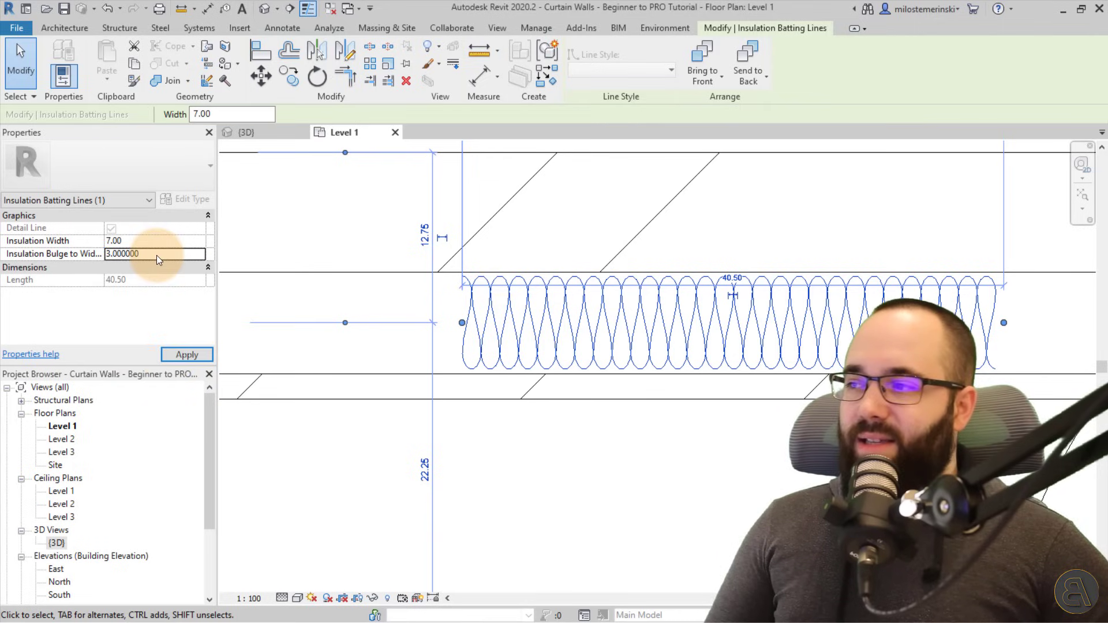
{"action": "left_click", "coordinate": [196, 359]}
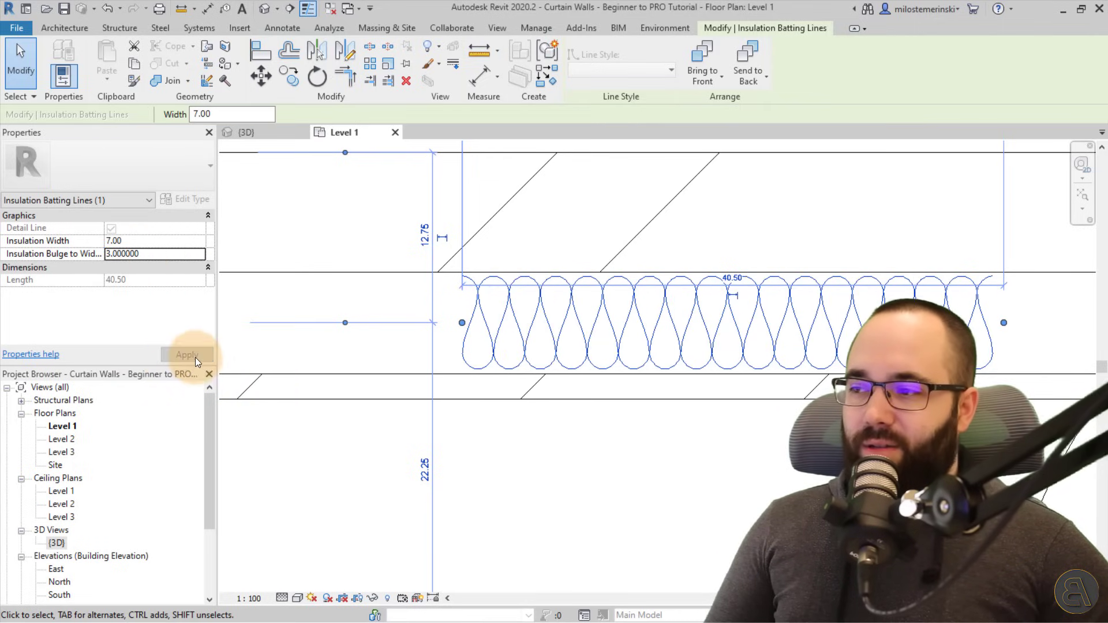
{"action": "left_click", "coordinate": [384, 340]}
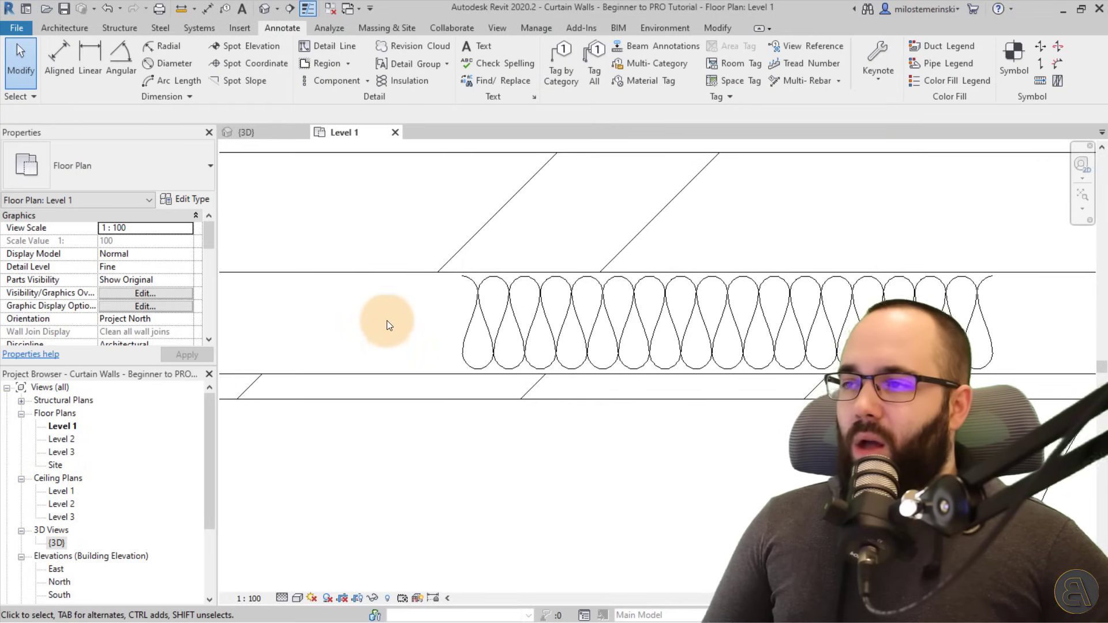
Try to place an existing detail group in the plan and dismiss the dialog
{"action": "scroll", "coordinate": [387, 321], "scroll_direction": "down", "scroll_amount": 2}
{"action": "left_click", "coordinate": [427, 70]}
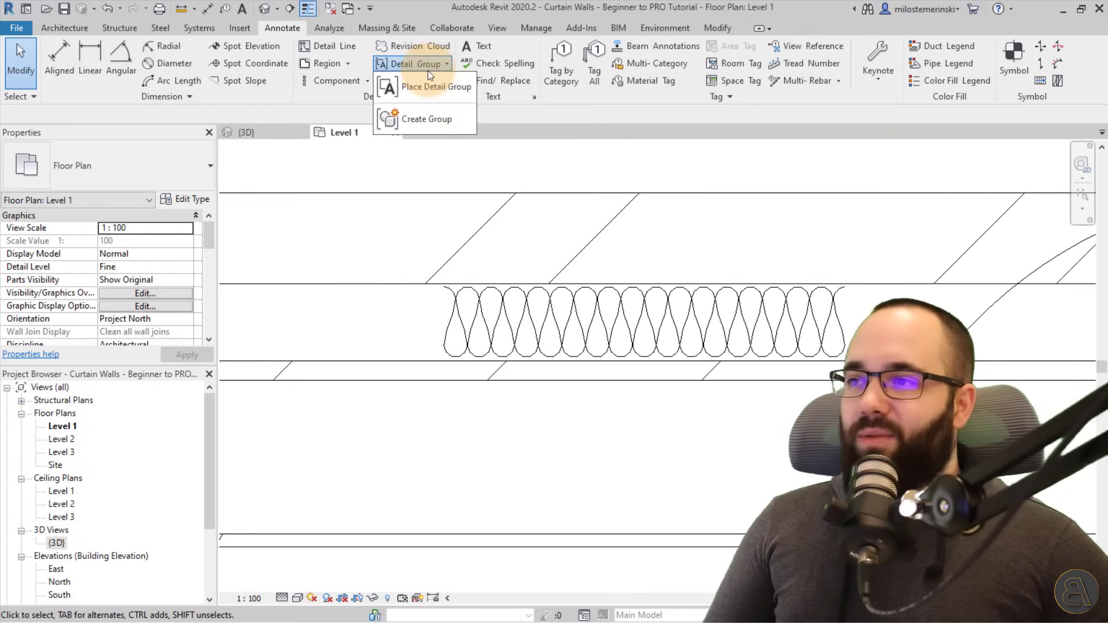
{"action": "left_click", "coordinate": [417, 98]}
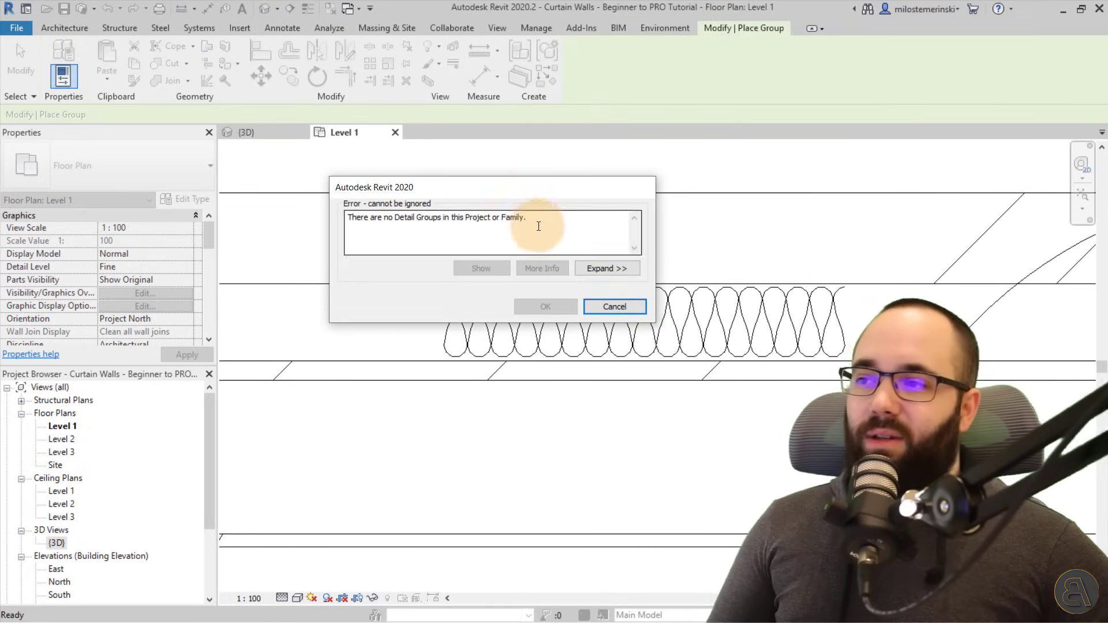
{"action": "left_click", "coordinate": [614, 305]}
Create a detail group from the hatched filled region, the detail lines and the detail component above the building, keeping the default name
{"action": "scroll", "coordinate": [549, 386], "scroll_direction": "down", "scroll_amount": 5}
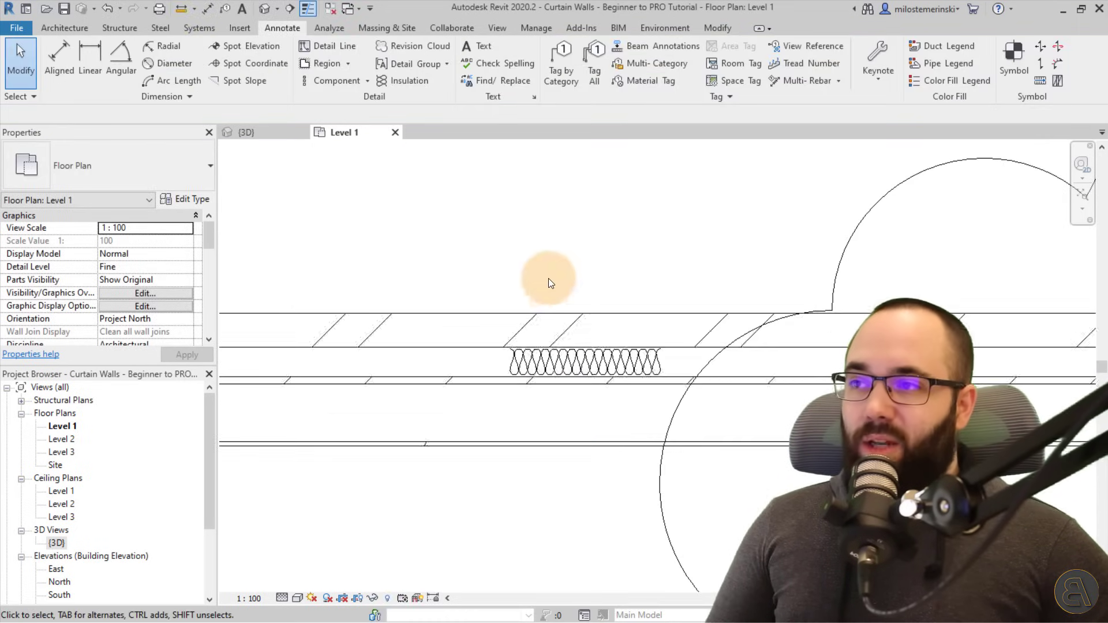
{"action": "scroll", "coordinate": [559, 288], "scroll_direction": "down", "scroll_amount": 3}
{"action": "middle_click_drag", "start_coordinate": [583, 269], "coordinate": [628, 388]}
{"action": "left_click_drag", "start_coordinate": [814, 320], "coordinate": [446, 143]}
{"action": "scroll", "coordinate": [708, 299], "scroll_direction": "down", "scroll_amount": 2}
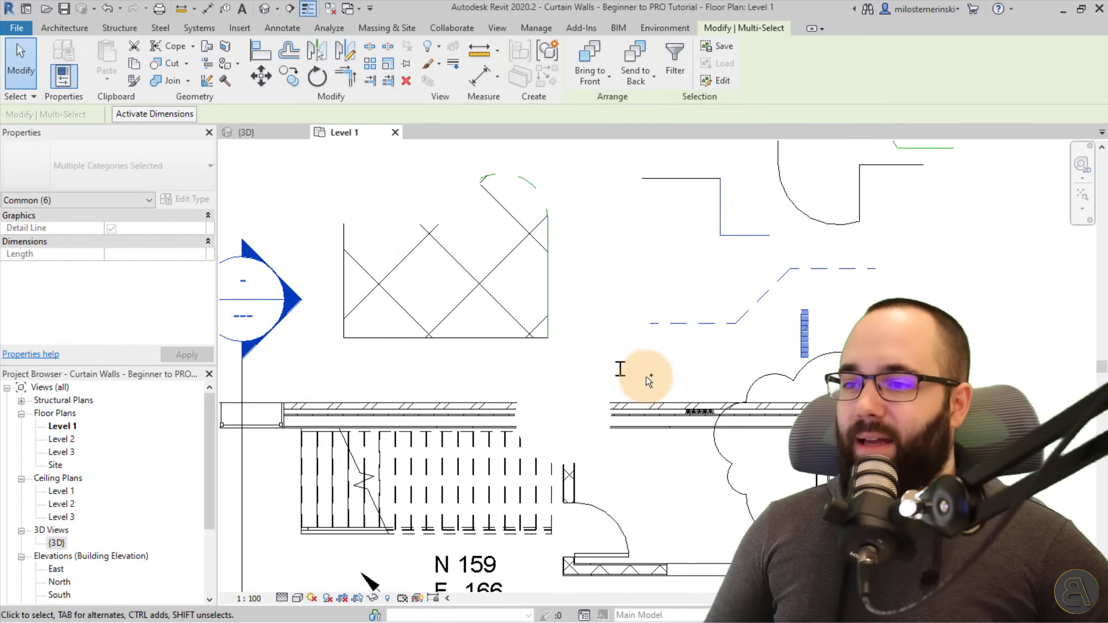
{"action": "left_click_drag", "start_coordinate": [870, 322], "coordinate": [333, 173]}
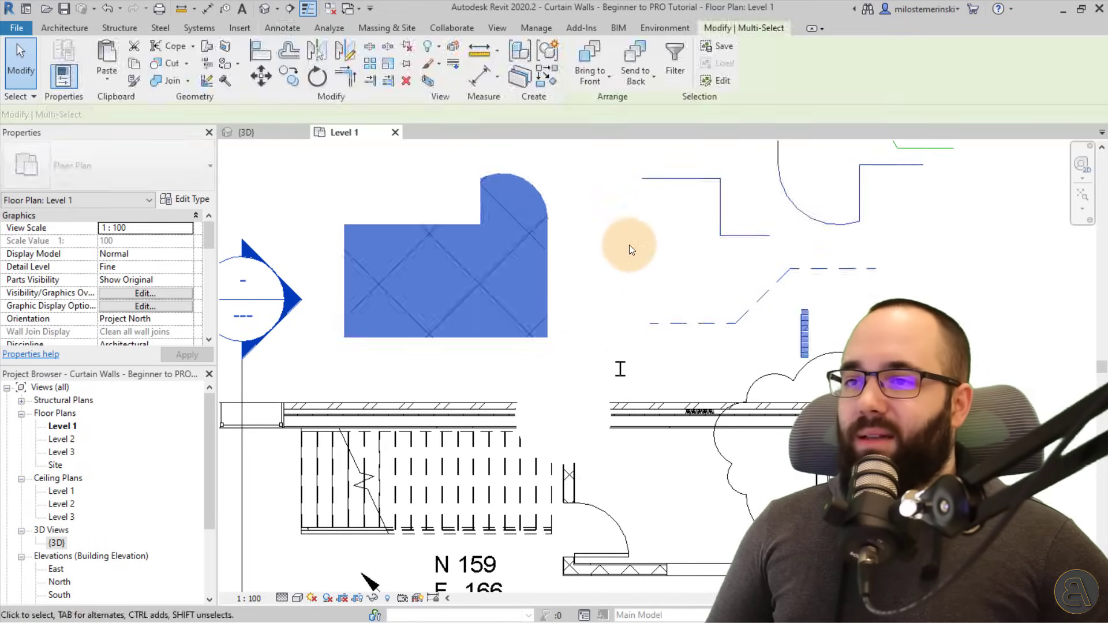
{"action": "scroll", "coordinate": [746, 205], "scroll_direction": "down", "scroll_amount": 1}
{"action": "middle_click_drag", "start_coordinate": [745, 205], "coordinate": [699, 269]}
{"action": "left_click_drag", "start_coordinate": [846, 277], "coordinate": [623, 139], "text": "ctrl"}
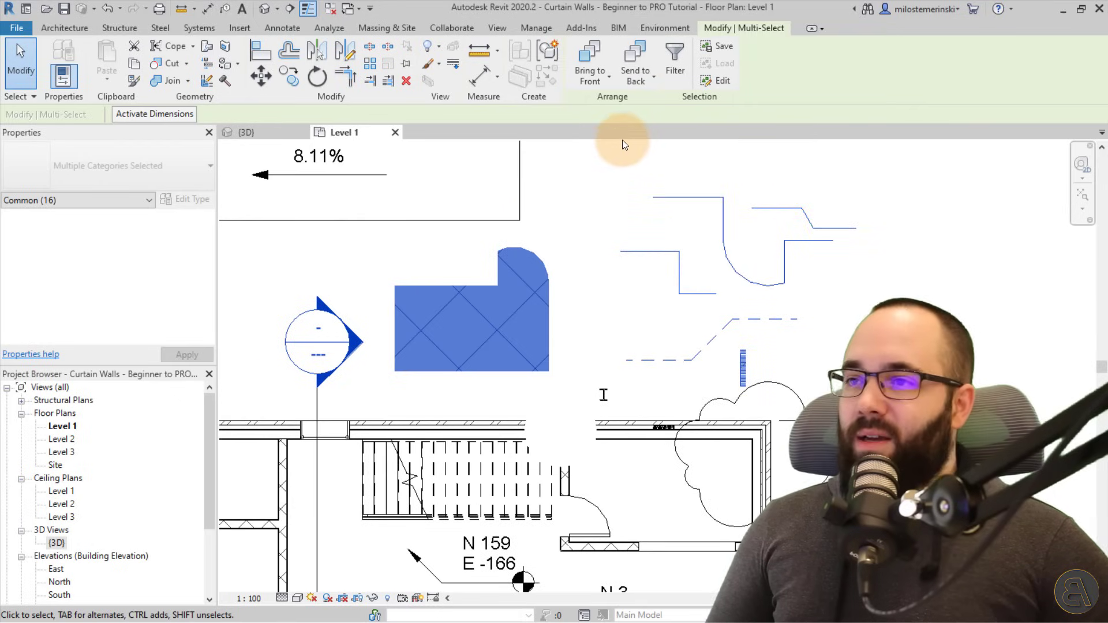
{"action": "left_click", "coordinate": [551, 49]}
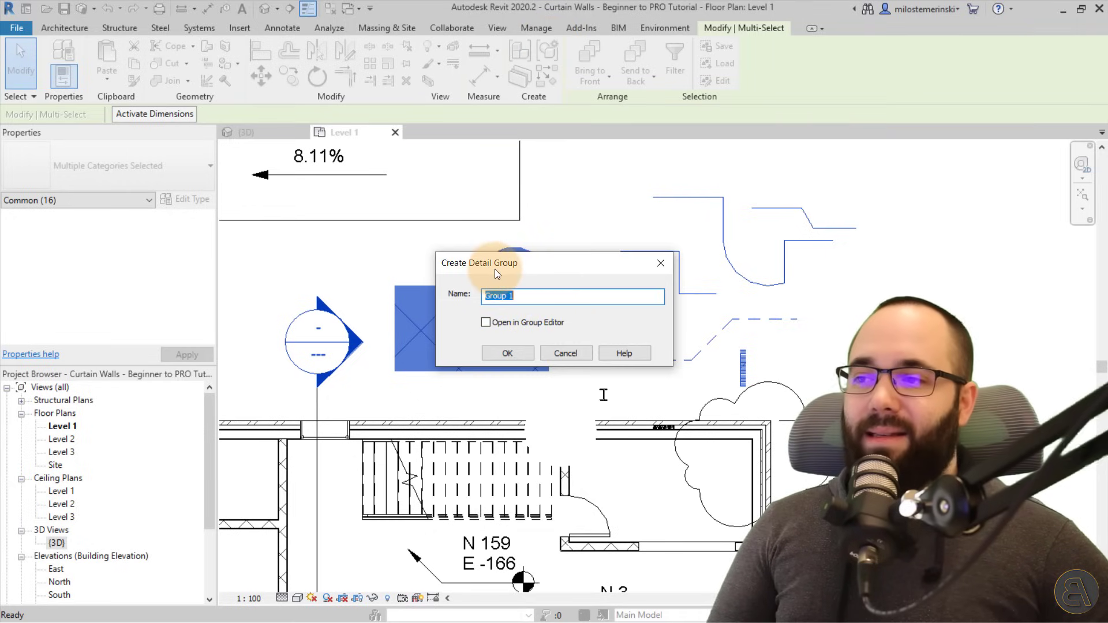
{"action": "left_click", "coordinate": [507, 353]}
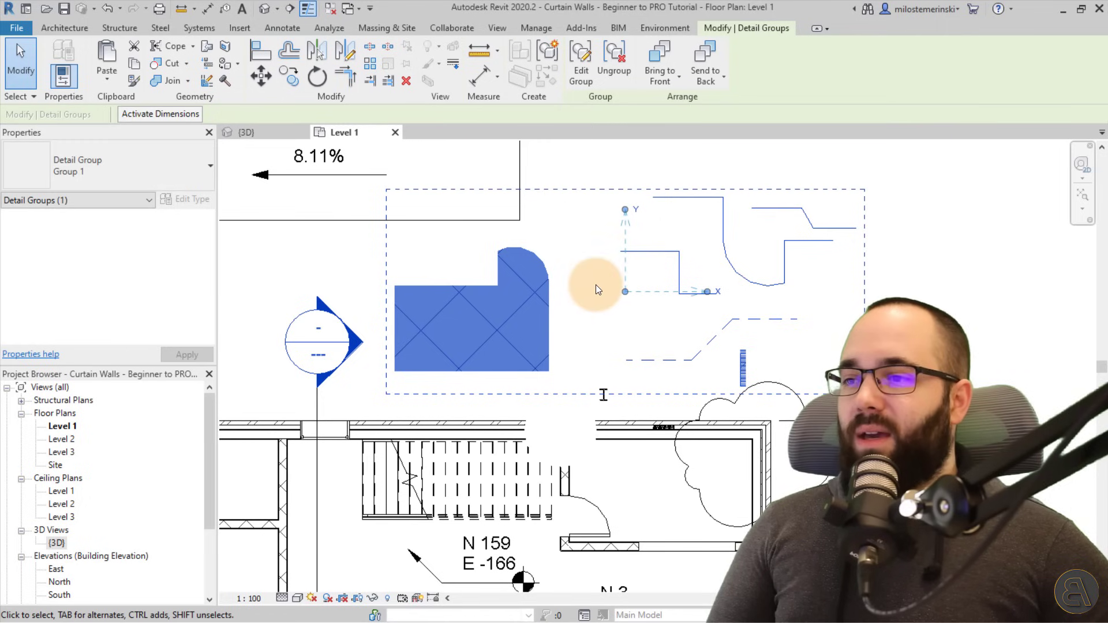
{"action": "left_click", "coordinate": [593, 292]}
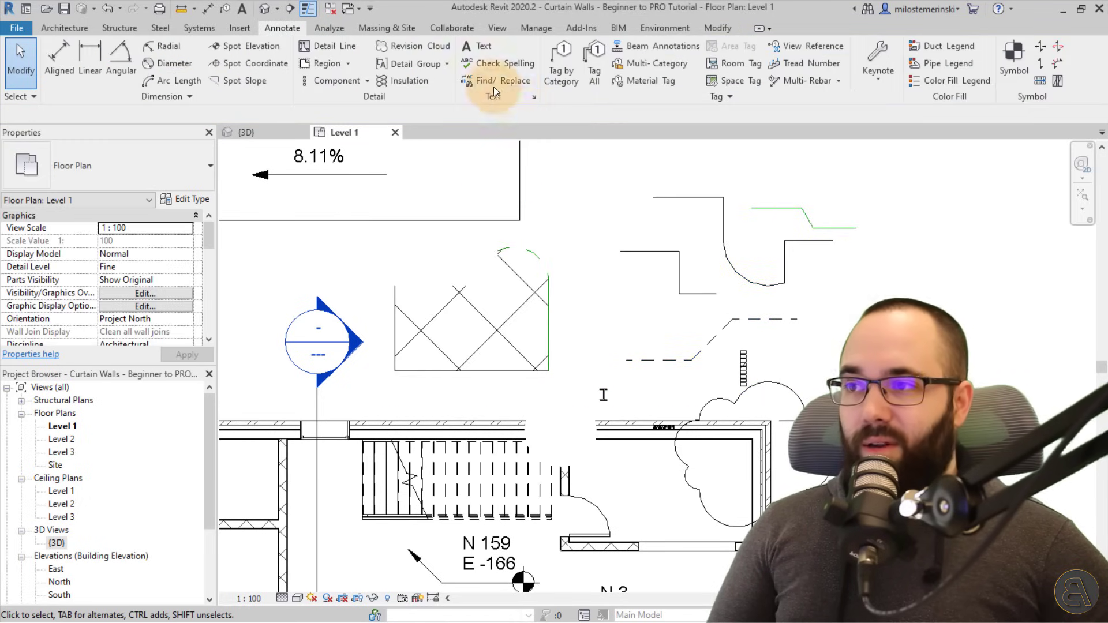
Place copies of the new detail group above and to the right of the building plan
{"action": "left_click", "coordinate": [446, 64]}
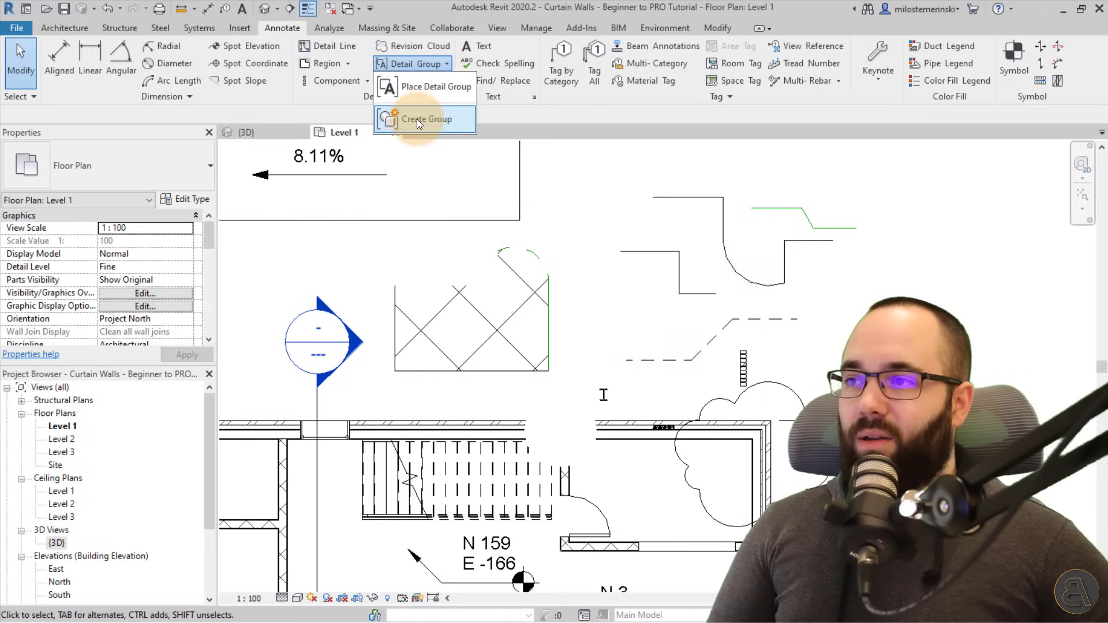
{"action": "left_click", "coordinate": [415, 89]}
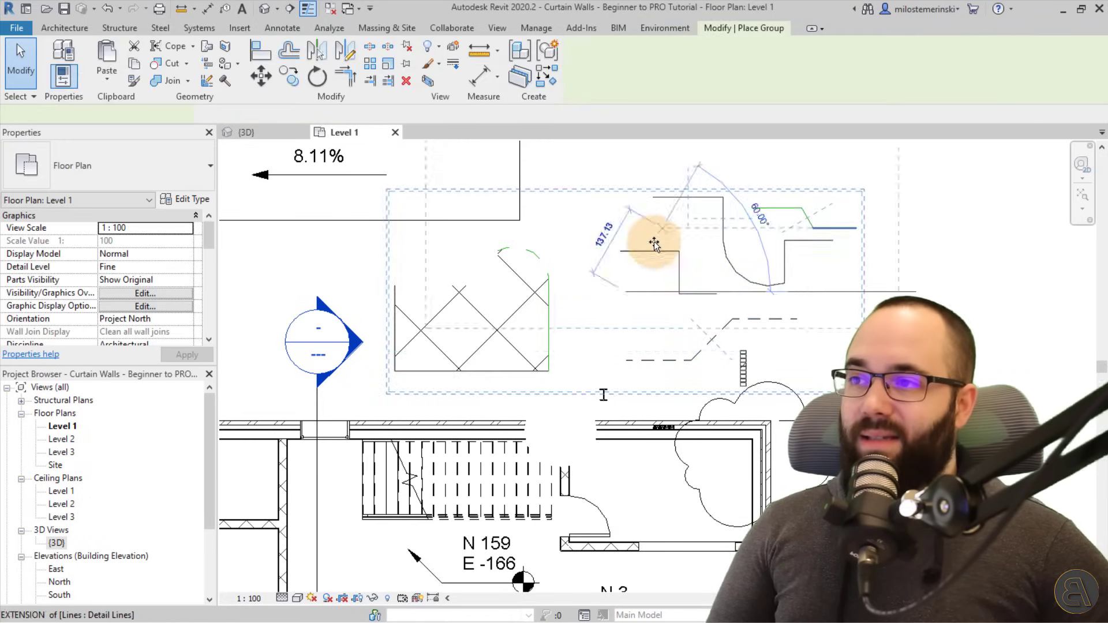
{"action": "scroll", "coordinate": [600, 257], "scroll_direction": "down", "scroll_amount": 3}
{"action": "left_click", "coordinate": [601, 257]}
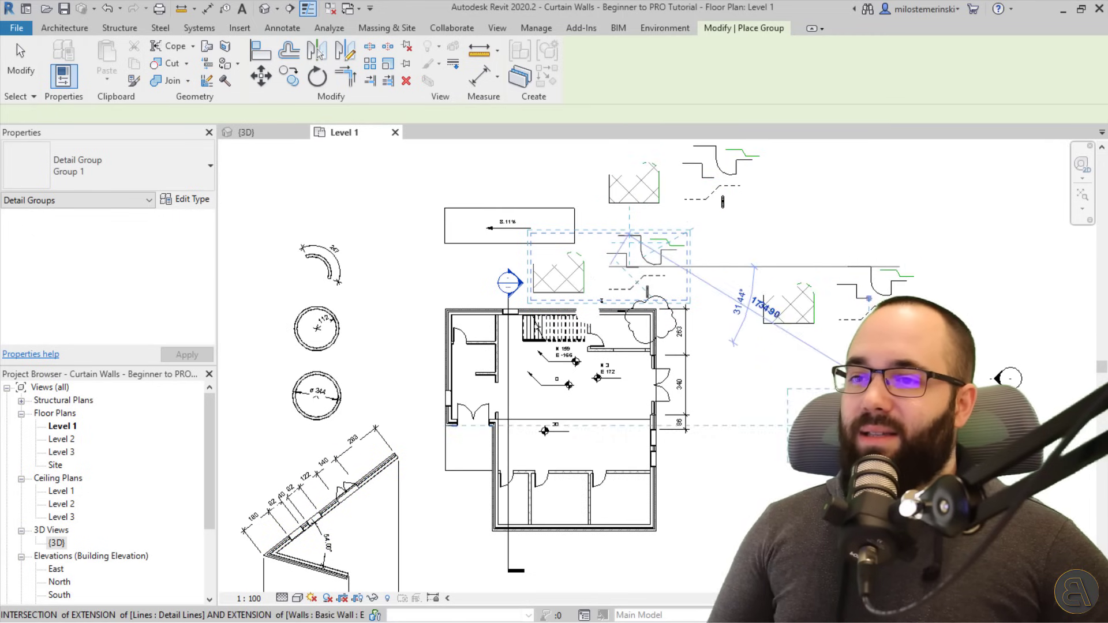
{"action": "left_click", "coordinate": [832, 292]}
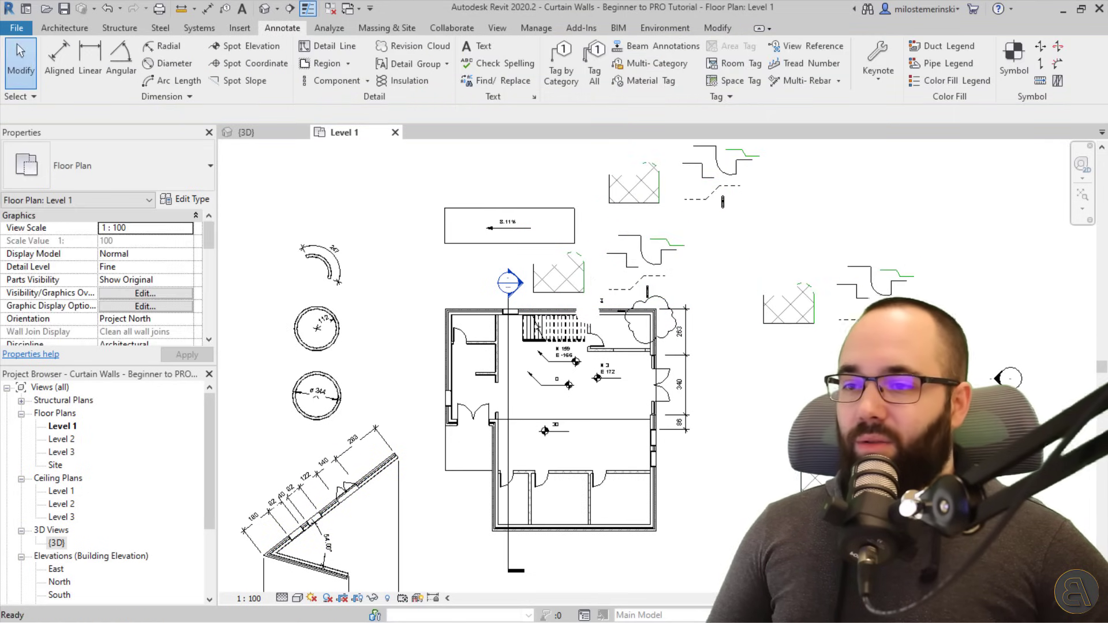
{"action": "left_click", "coordinate": [822, 265]}
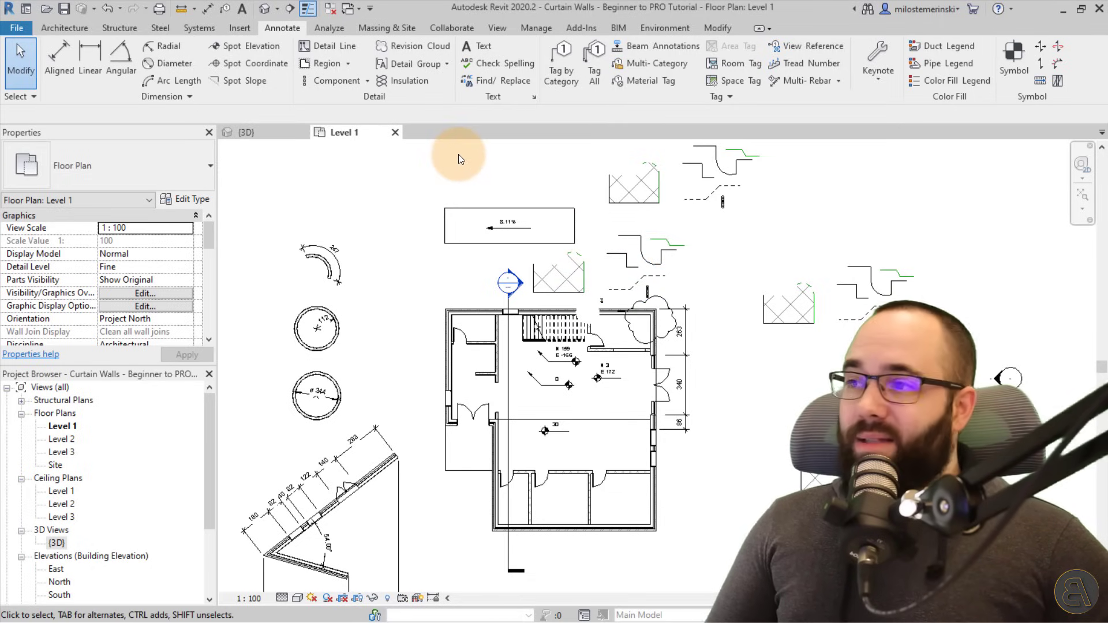
Place a text note reading "Text" above the slope-arrow rectangle on the Level 1 plan
{"action": "left_click", "coordinate": [469, 47]}
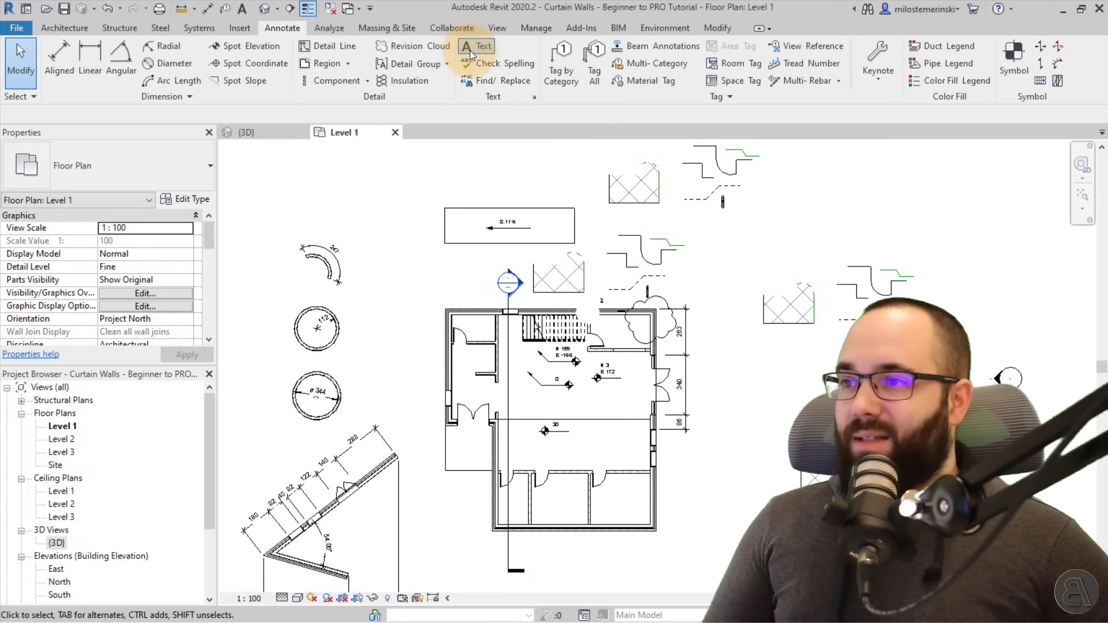
{"action": "left_click", "coordinate": [445, 175]}
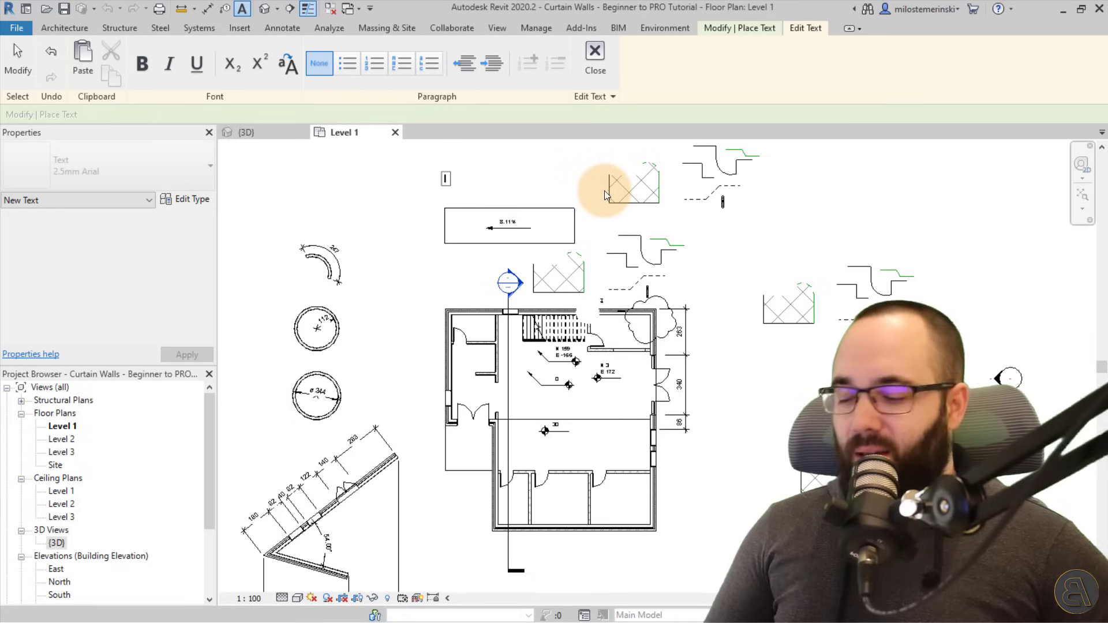
{"action": "type", "text": "Text"}
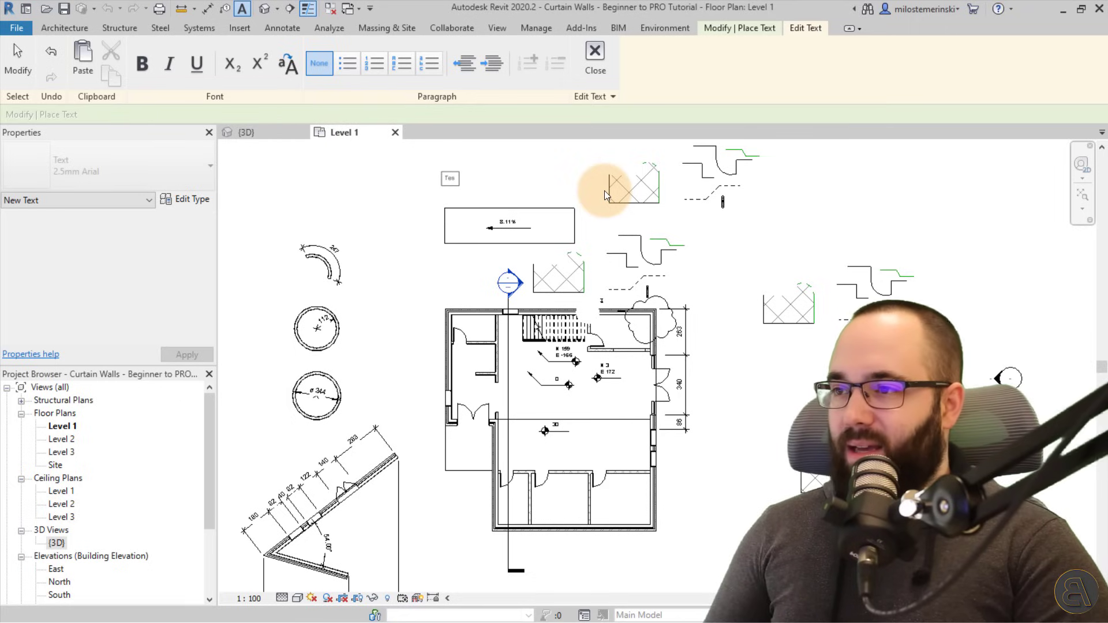
{"action": "scroll", "coordinate": [452, 180], "scroll_direction": "up", "scroll_amount": 5}
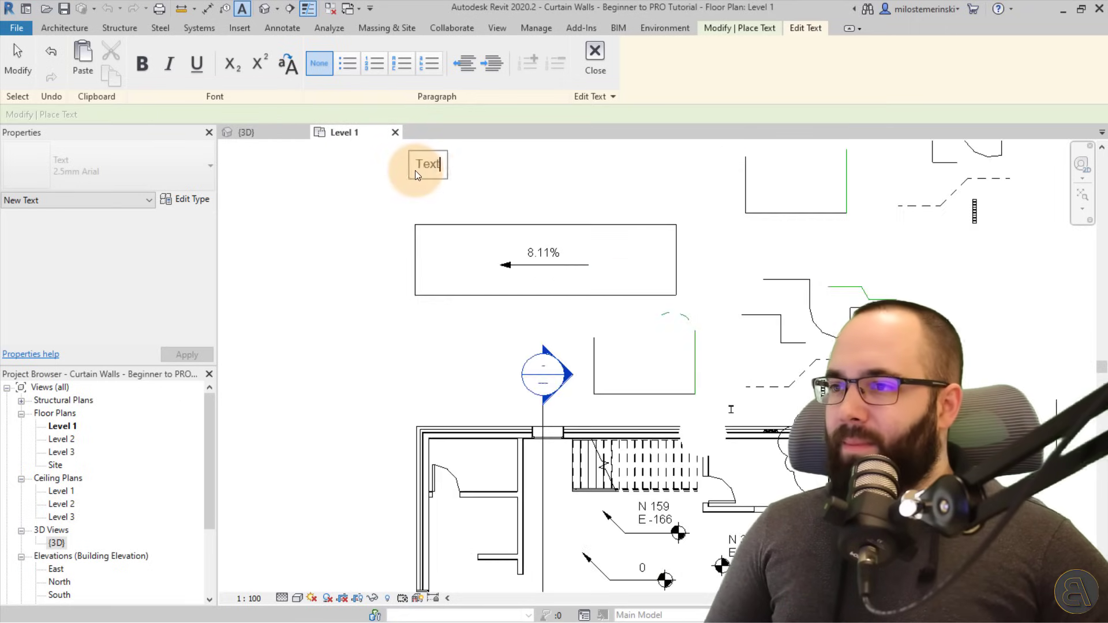
{"action": "middle_click_drag", "start_coordinate": [498, 238], "coordinate": [539, 326]}
{"action": "left_click", "coordinate": [613, 208]}
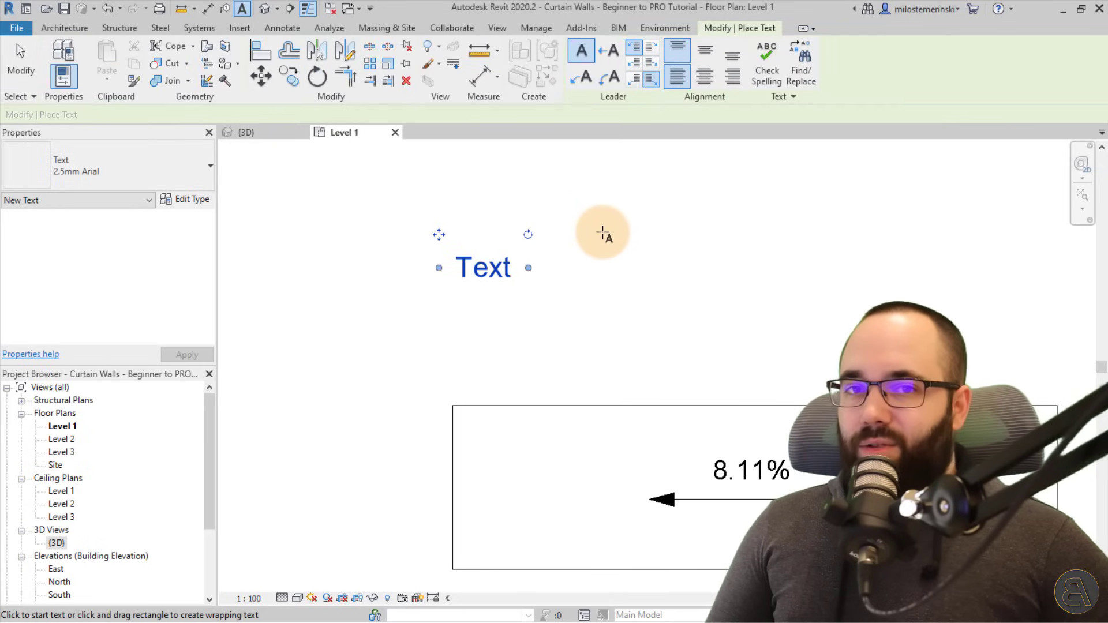
{"action": "key", "text": "Escape"}
Change the new text note's type to 5mm Arial
{"action": "left_click", "coordinate": [480, 269]}
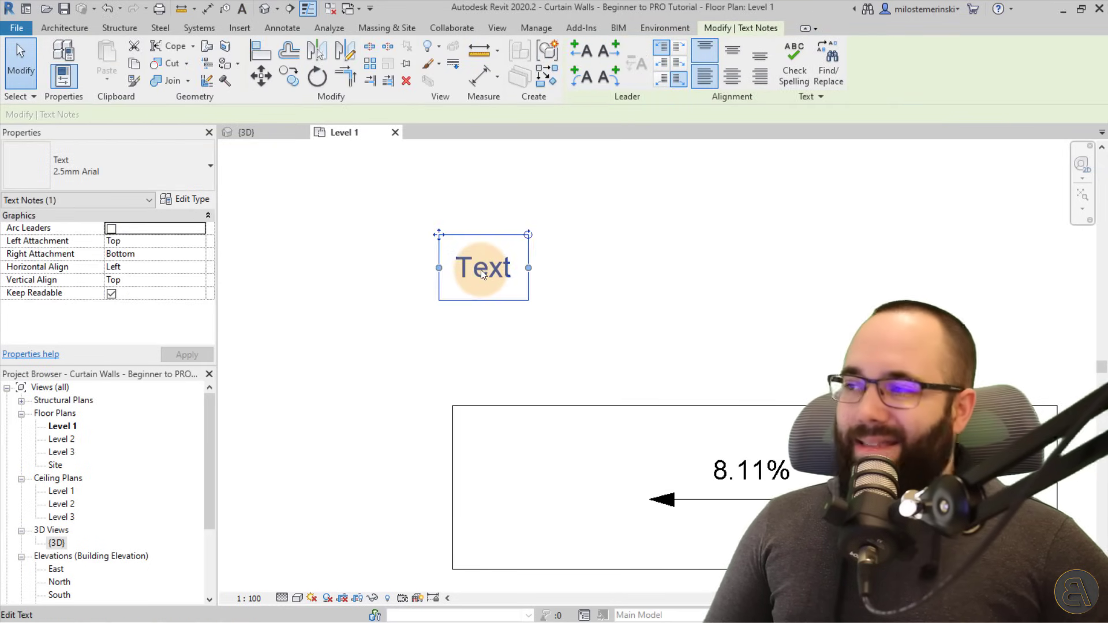
{"action": "left_click", "coordinate": [175, 180]}
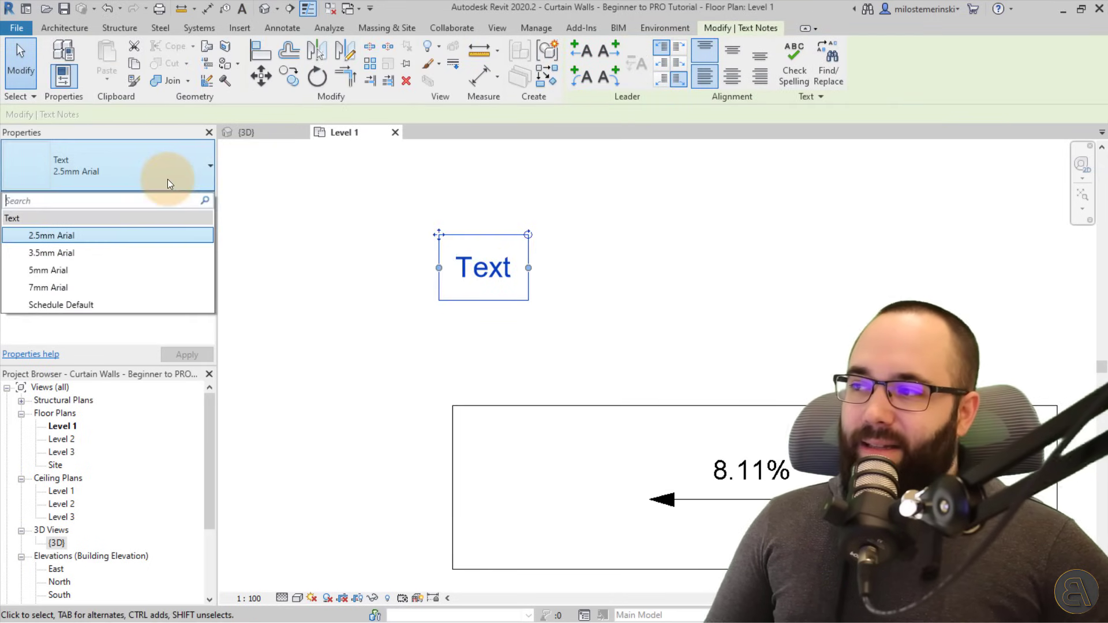
{"action": "left_click", "coordinate": [105, 266]}
{"action": "left_click", "coordinate": [286, 300]}
{"action": "left_click", "coordinate": [407, 276]}
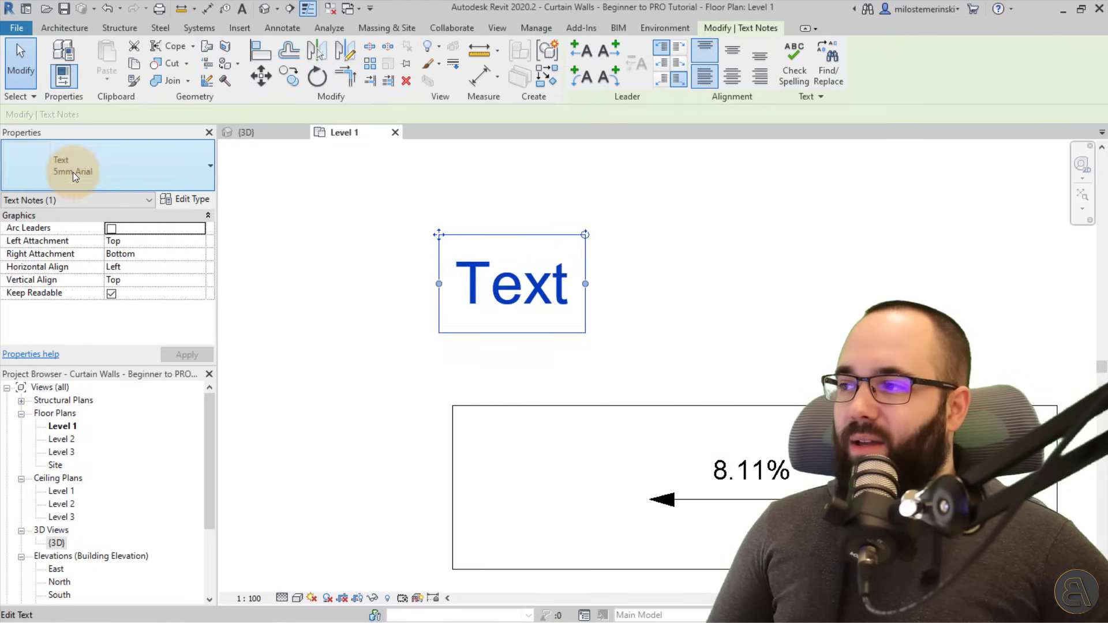
Switch the text note's type to 7mm Arial and move the note slightly up, away from the slope-arrow rectangle
{"action": "left_click", "coordinate": [72, 172]}
{"action": "left_click", "coordinate": [78, 288]}
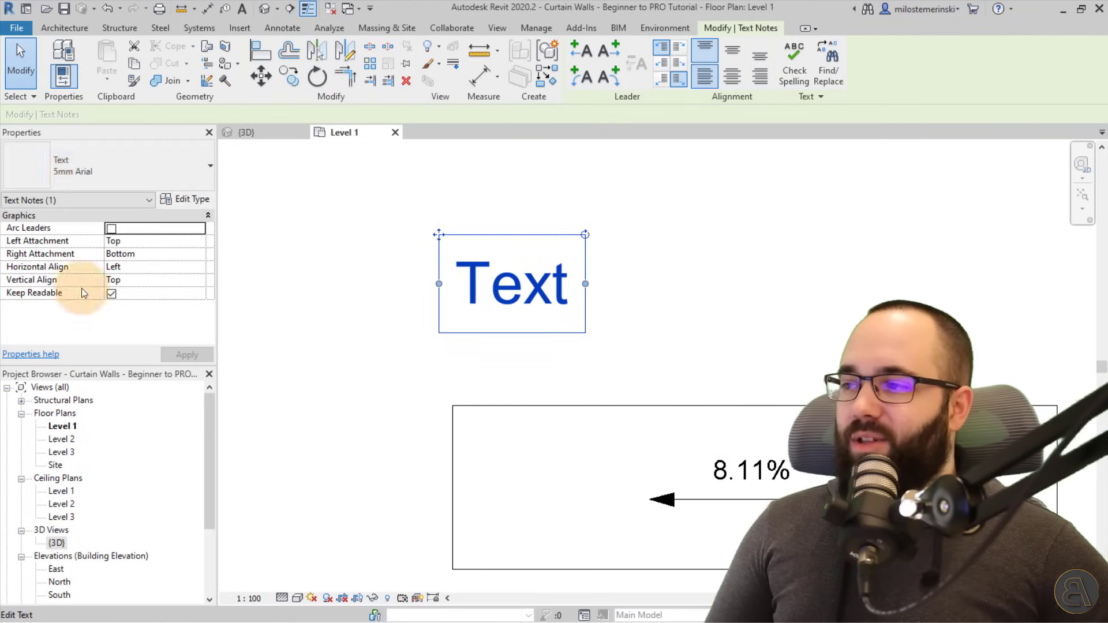
{"action": "left_click_drag", "start_coordinate": [442, 235], "coordinate": [424, 178]}
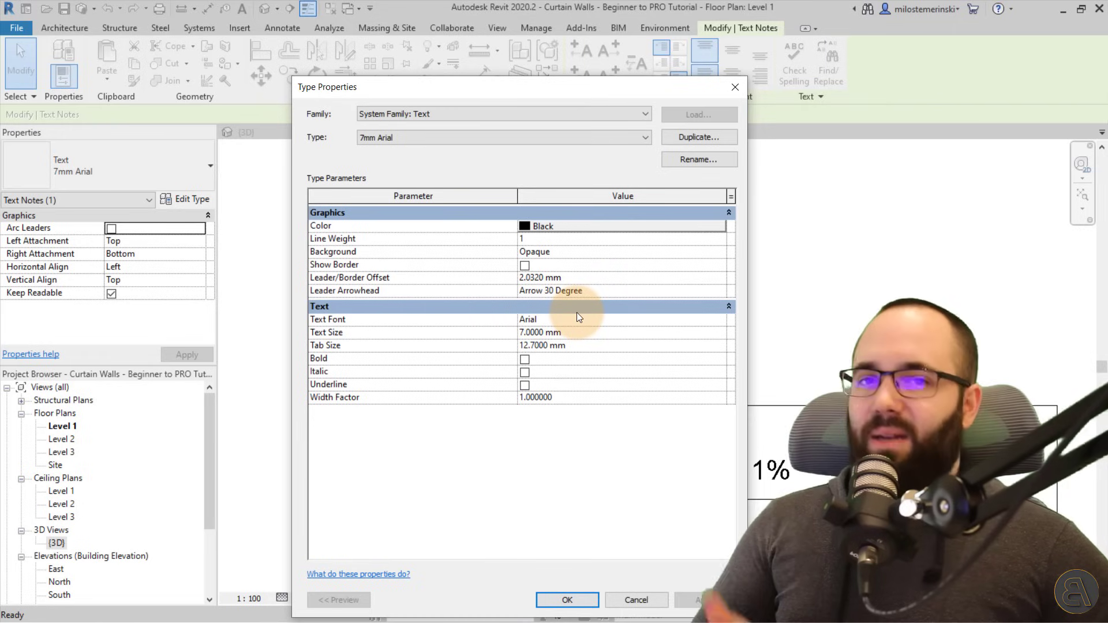
{"action": "left_click", "coordinate": [735, 86]}
{"action": "left_click", "coordinate": [724, 290]}
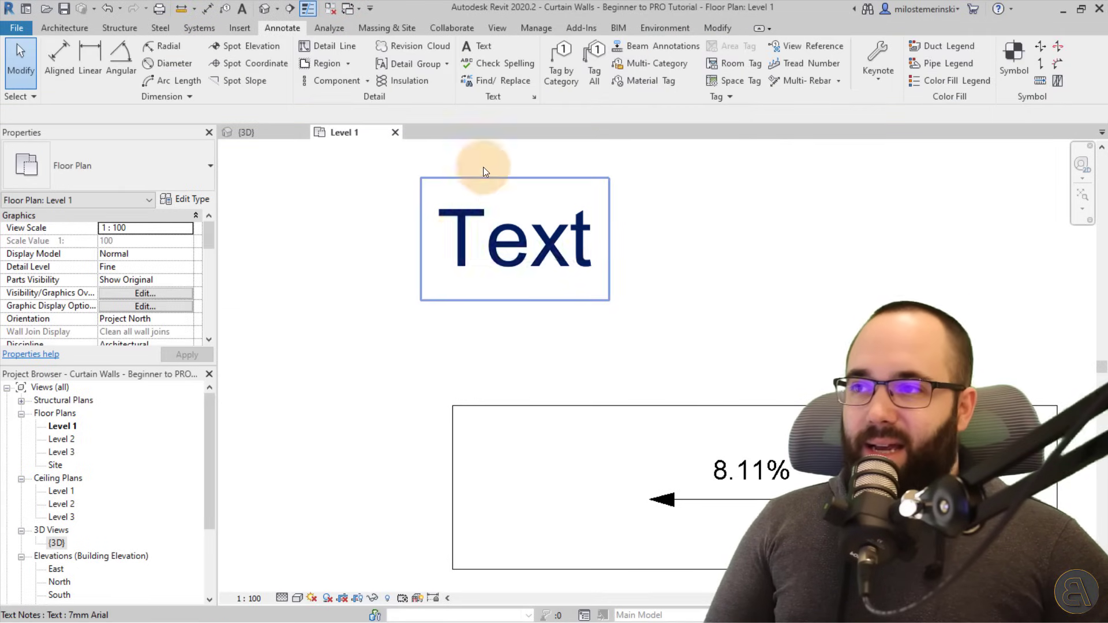
Run a spelling check on the Level 1 plan and dismiss the completion notice
{"action": "scroll", "coordinate": [653, 286], "scroll_direction": "down", "scroll_amount": 4}
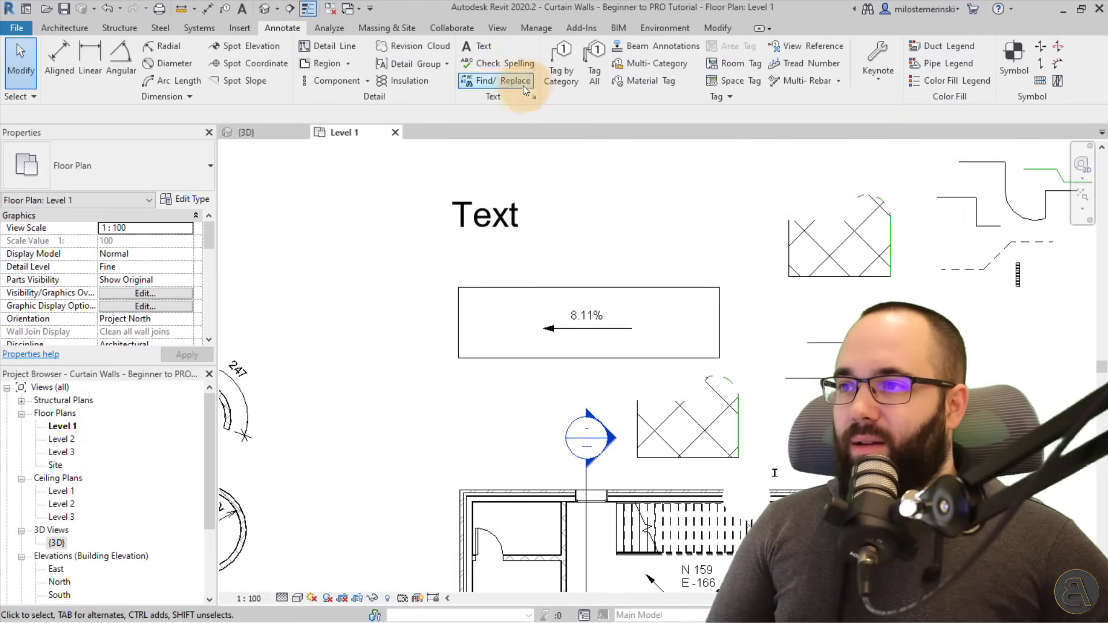
{"action": "left_click", "coordinate": [498, 65]}
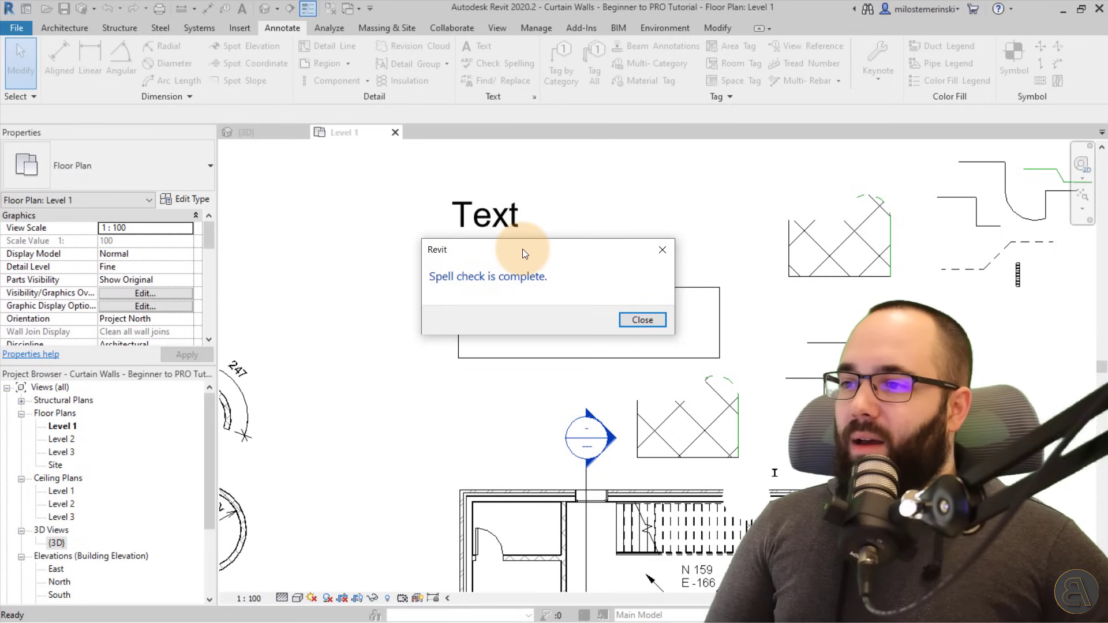
{"action": "left_click", "coordinate": [638, 321]}
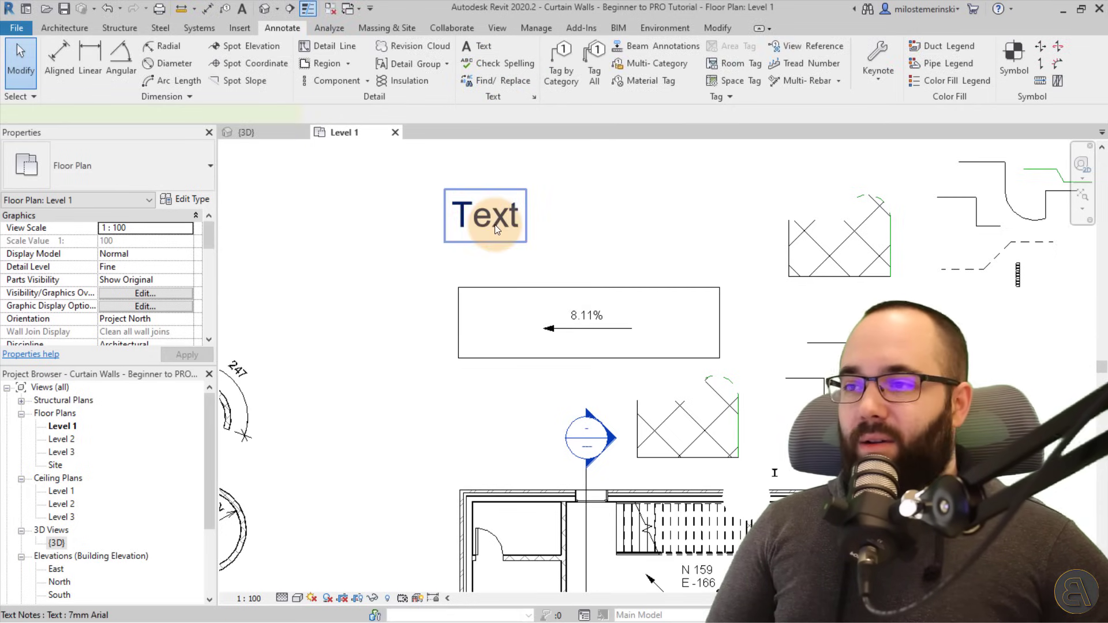
Insert the misspelled letters sdbsdfb into the middle of the word in the text note
{"action": "left_click", "coordinate": [493, 224]}
{"action": "left_click", "coordinate": [490, 223]}
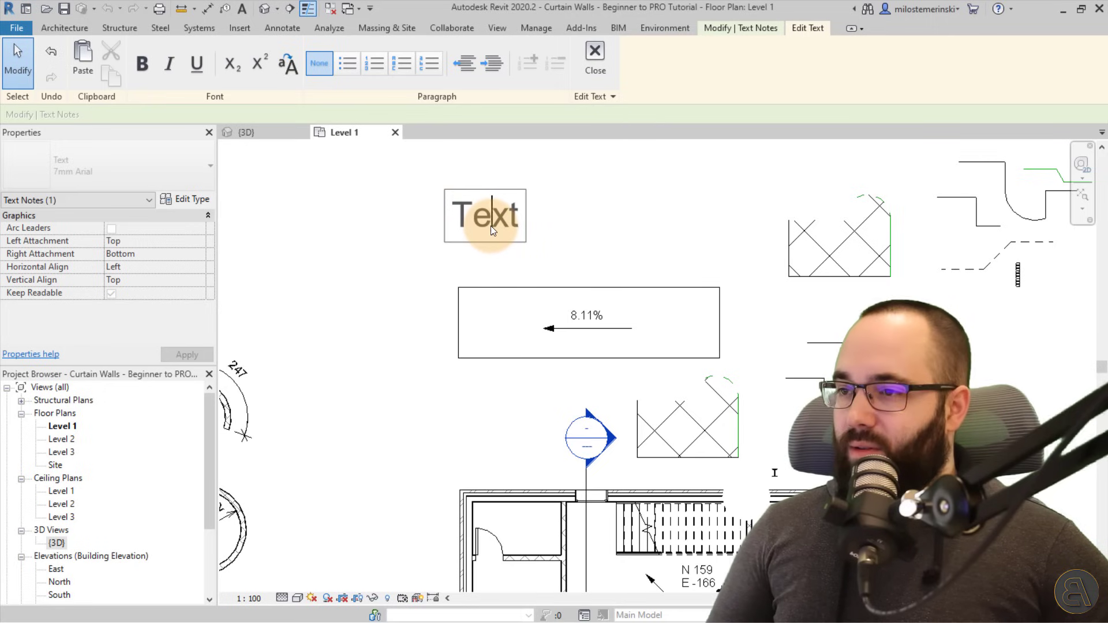
{"action": "type", "text": "sdbsdfb"}
{"action": "left_click", "coordinate": [524, 178]}
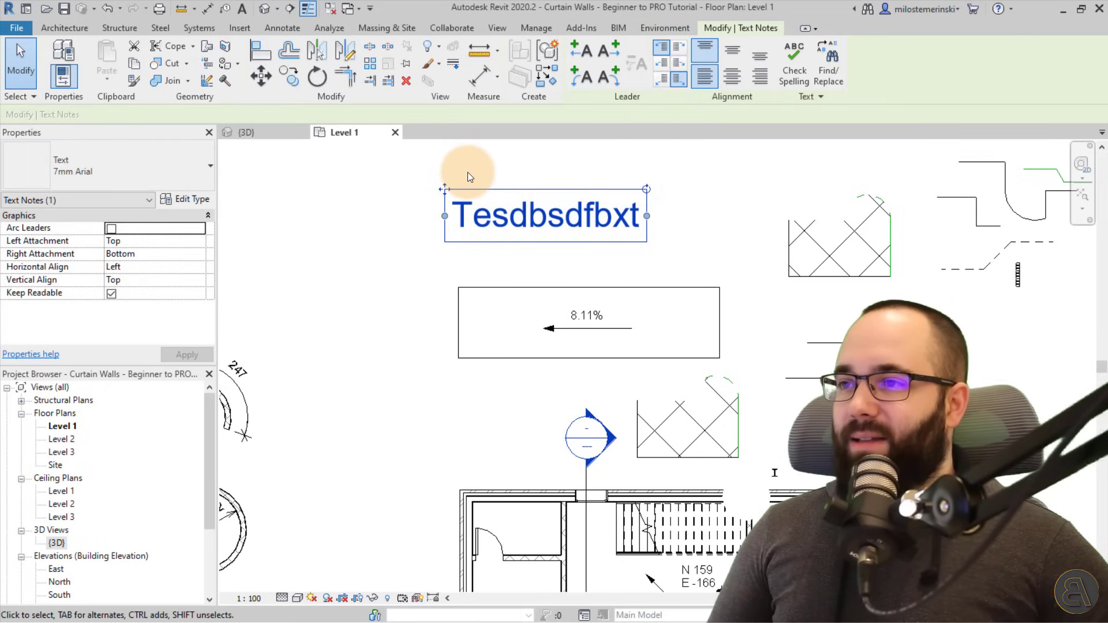
{"action": "left_click", "coordinate": [467, 172]}
Check the spelling of the altered text note, browse the suggested replacements and close the check without changing anything
{"action": "left_click", "coordinate": [490, 65]}
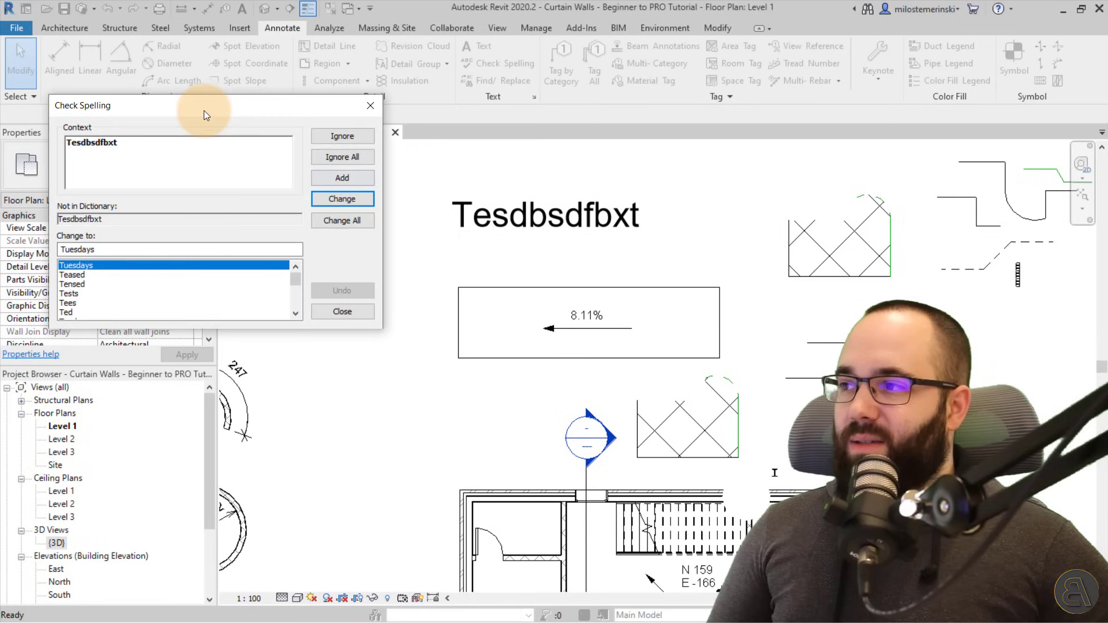
{"action": "left_click_drag", "start_coordinate": [203, 110], "coordinate": [348, 112]}
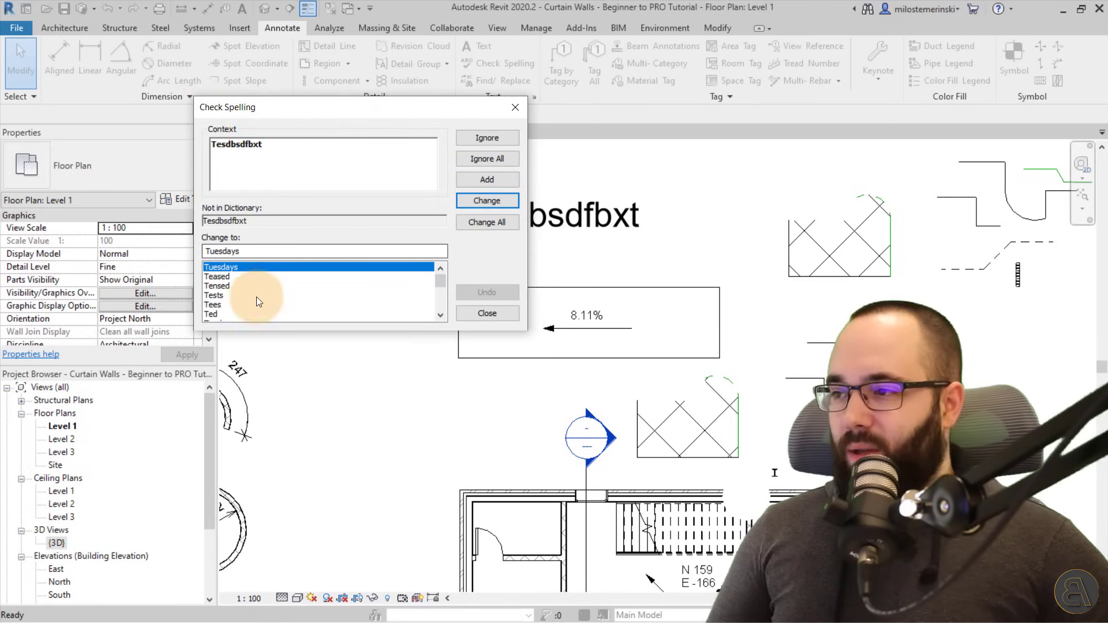
{"action": "scroll", "coordinate": [237, 295], "scroll_direction": "down", "scroll_amount": 1}
{"action": "scroll", "coordinate": [221, 300], "scroll_direction": "down", "scroll_amount": 2}
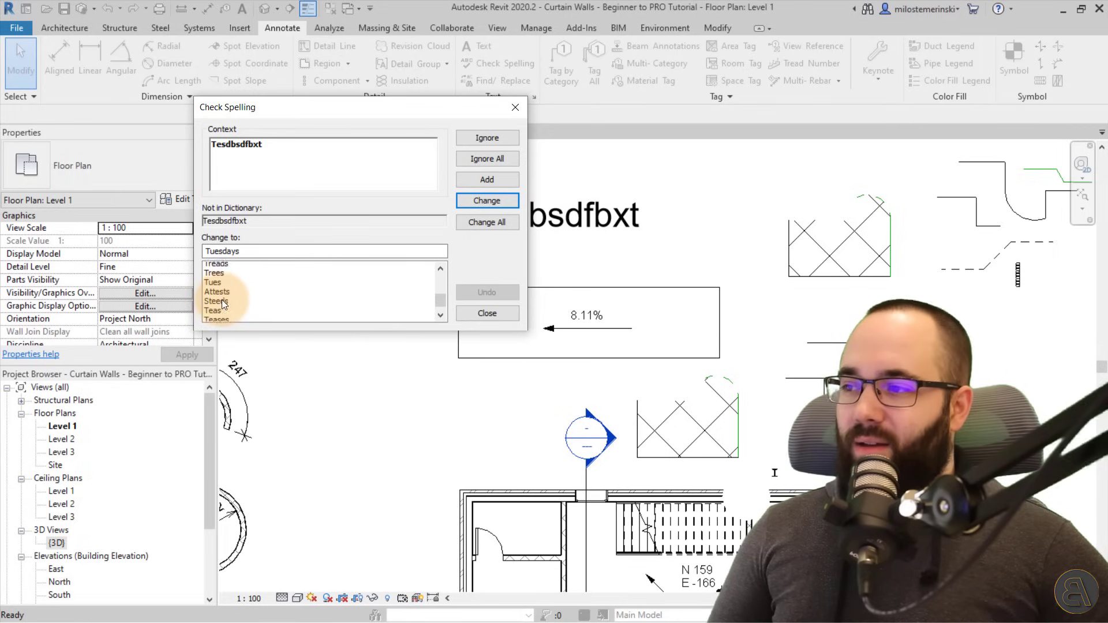
{"action": "left_click", "coordinate": [463, 313]}
Undo the last text edit in the note above the slope-arrow rectangle
{"action": "left_click", "coordinate": [106, 8]}
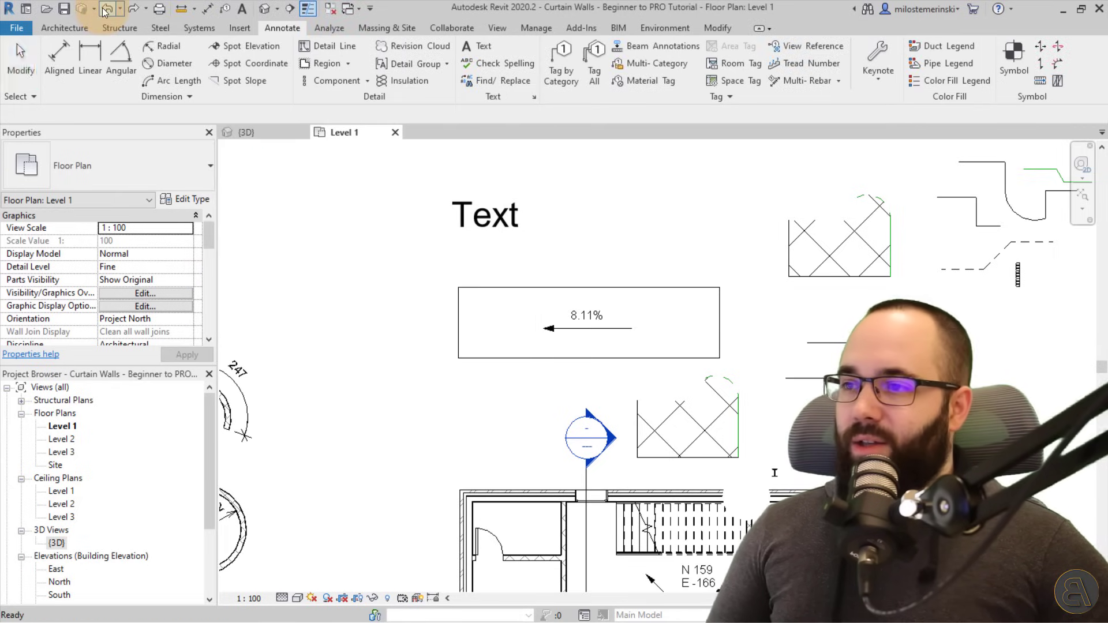
{"action": "left_click", "coordinate": [482, 215]}
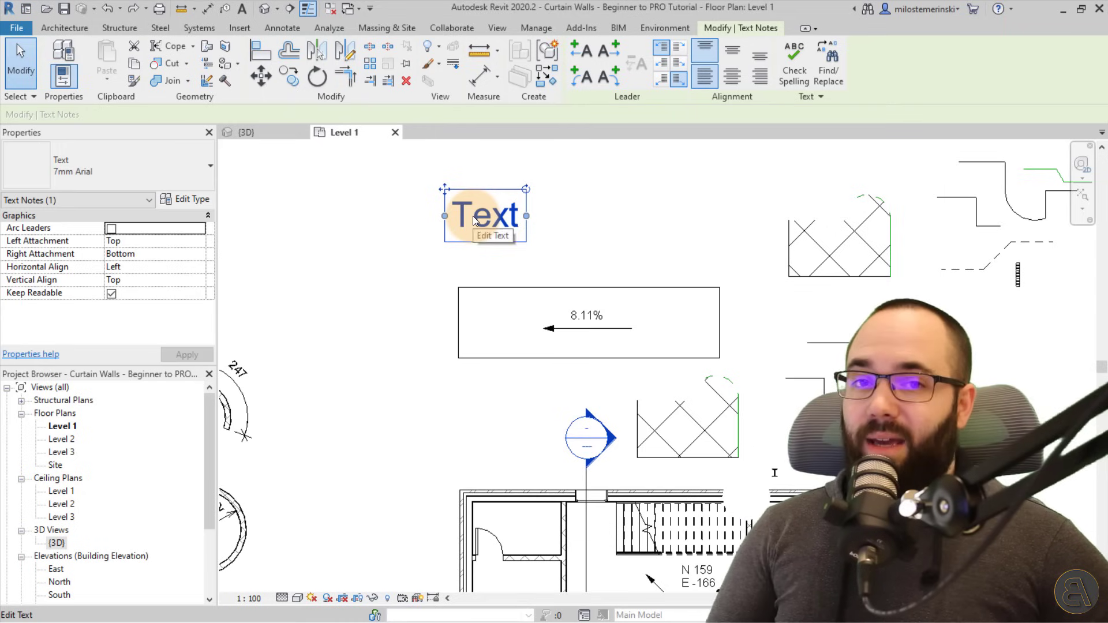
{"action": "left_click", "coordinate": [415, 241]}
{"action": "left_click", "coordinate": [420, 198]}
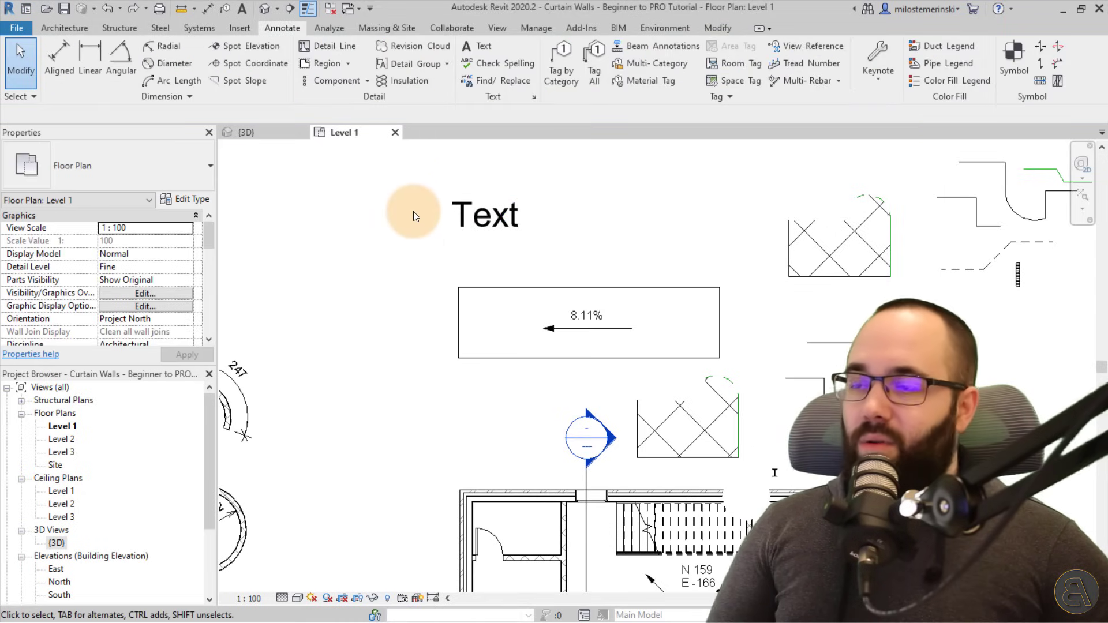
Set up a Find/Replace in the current view that finds "Text" and replaces it with "ABC"
{"action": "left_click", "coordinate": [487, 78]}
{"action": "left_click_drag", "start_coordinate": [629, 268], "coordinate": [310, 164]}
{"action": "type", "text": "Text"}
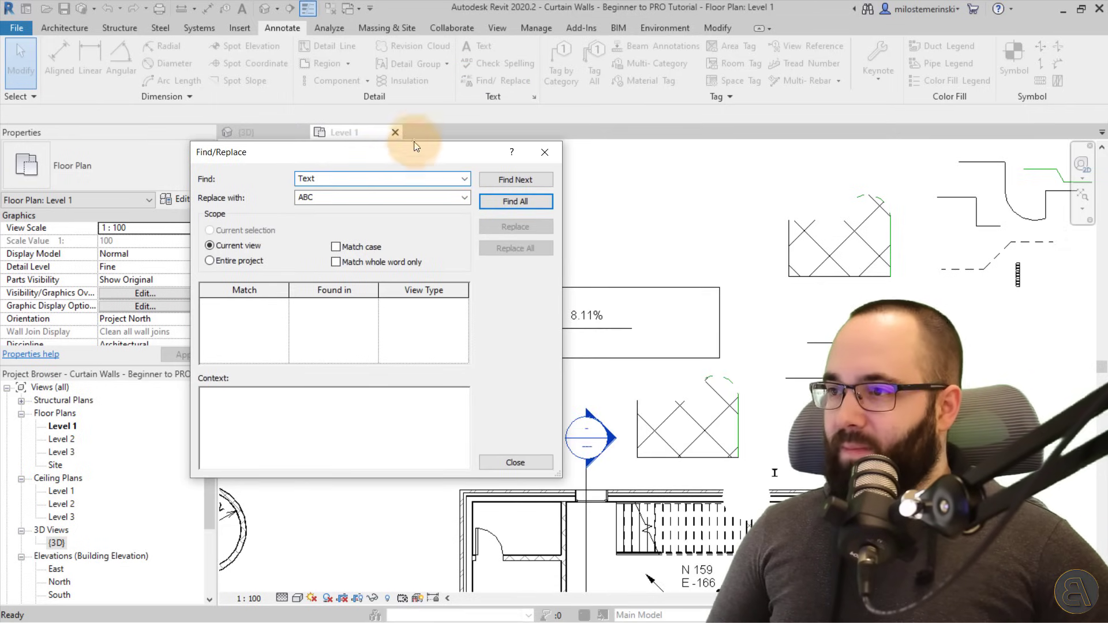
{"action": "left_click_drag", "start_coordinate": [414, 146], "coordinate": [364, 155]}
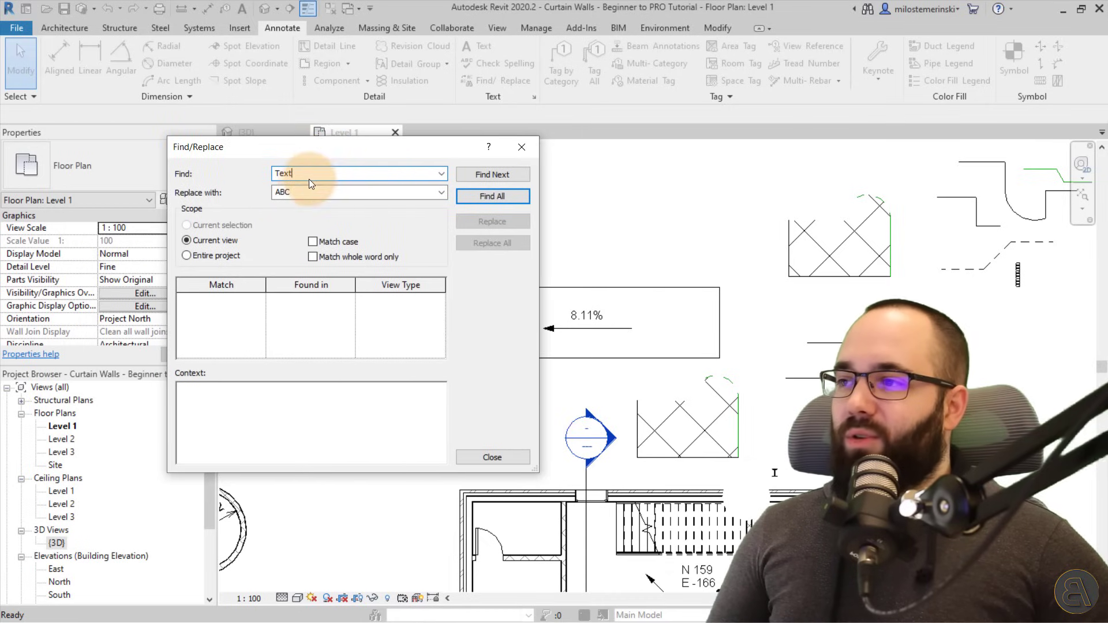
{"action": "double_click", "coordinate": [300, 192]}
{"action": "left_click", "coordinate": [442, 195]}
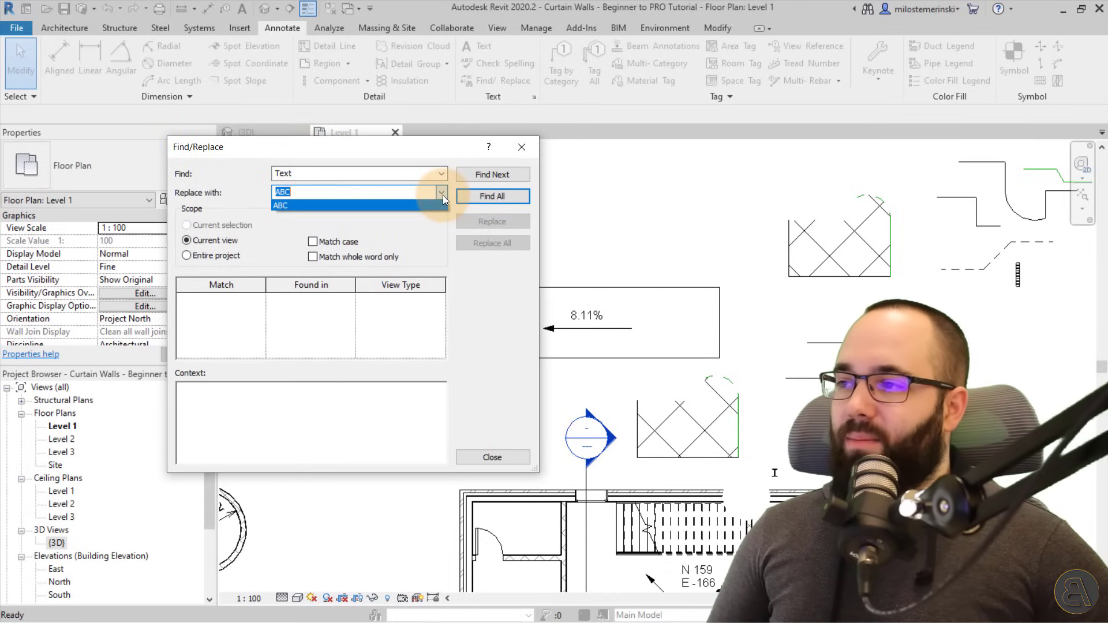
{"action": "left_click", "coordinate": [442, 195]}
{"action": "left_click", "coordinate": [299, 192]}
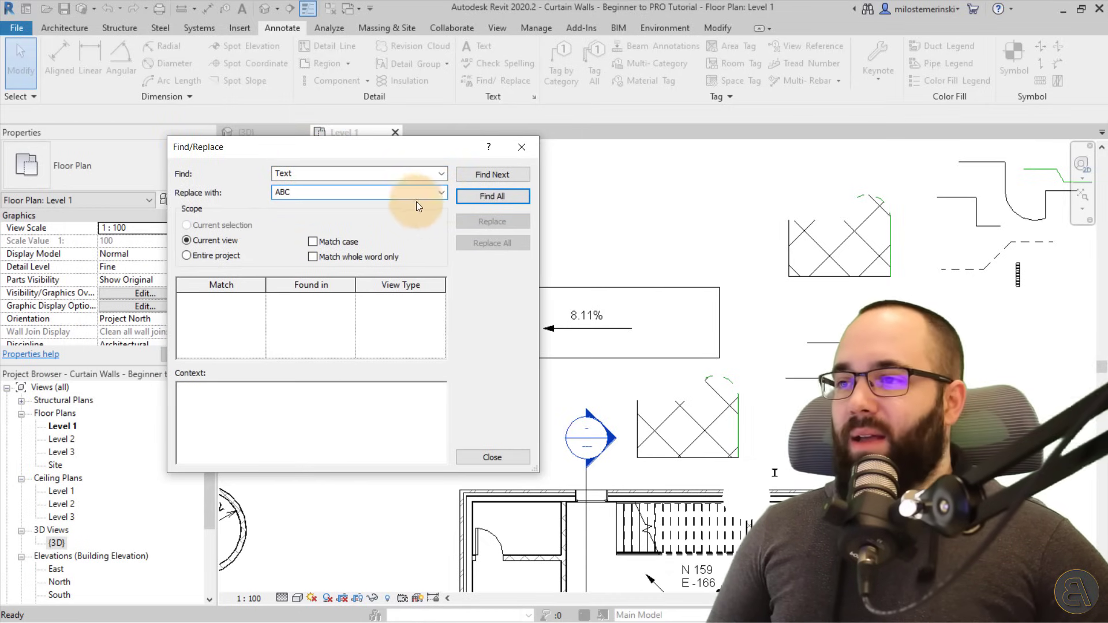
Find all matches, replace them all with ABC and close Find/Replace
{"action": "left_click", "coordinate": [487, 197]}
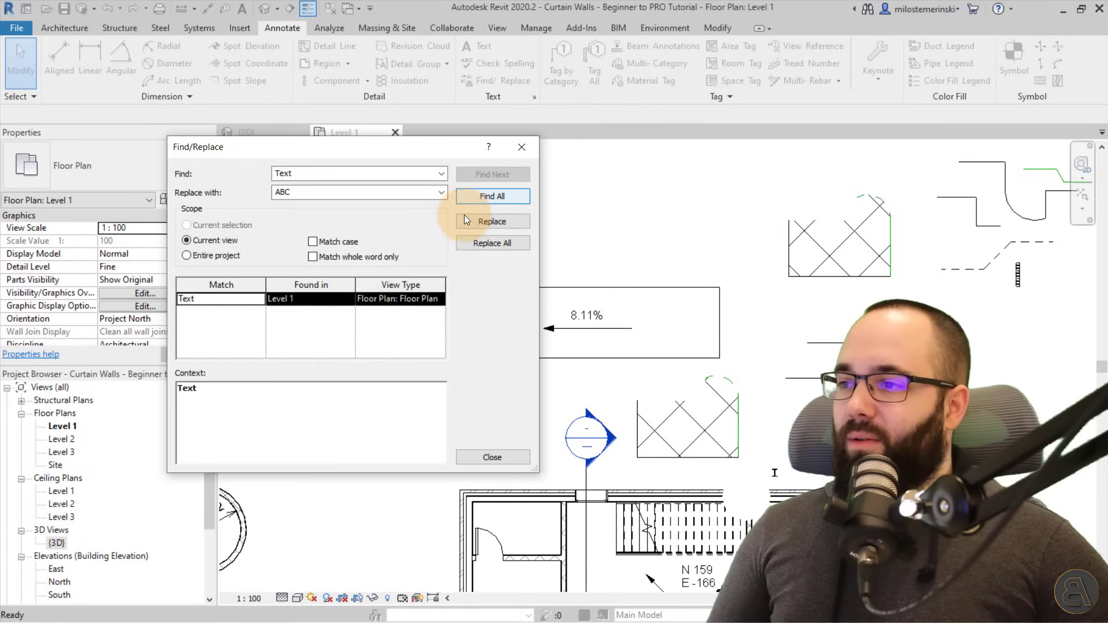
{"action": "left_click", "coordinate": [494, 241]}
{"action": "left_click", "coordinate": [646, 319]}
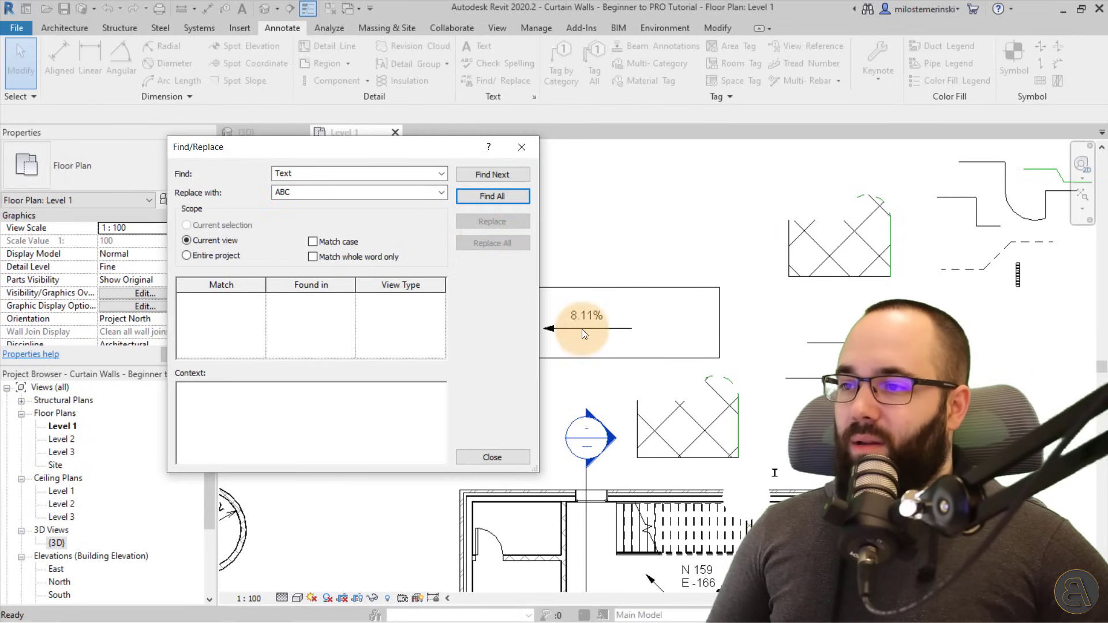
{"action": "left_click_drag", "start_coordinate": [431, 148], "coordinate": [323, 177]}
{"action": "left_click", "coordinate": [428, 178]}
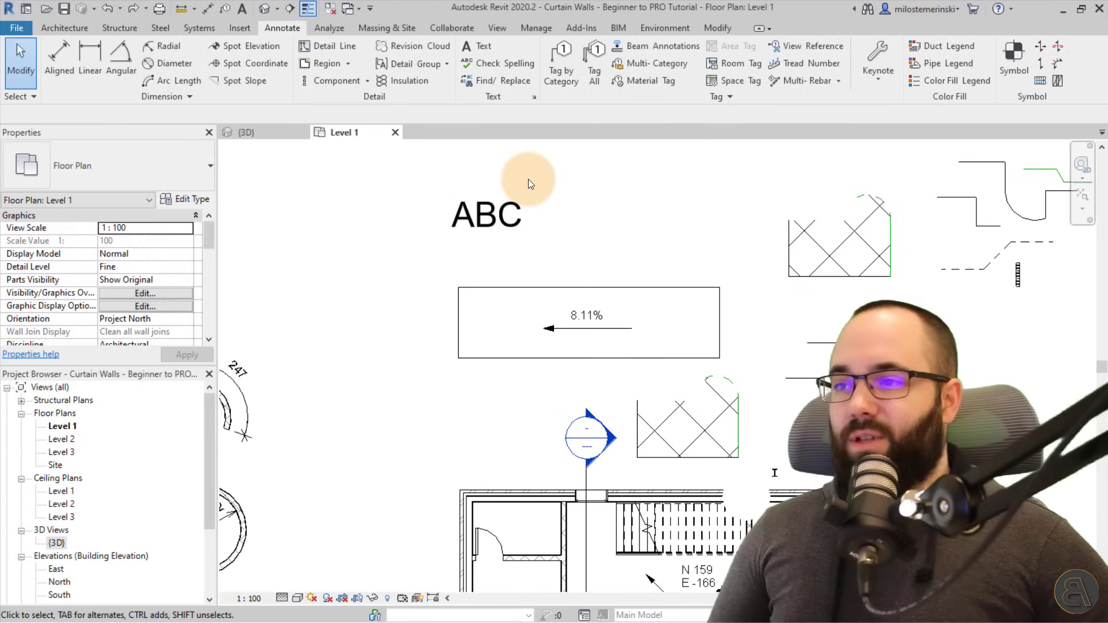
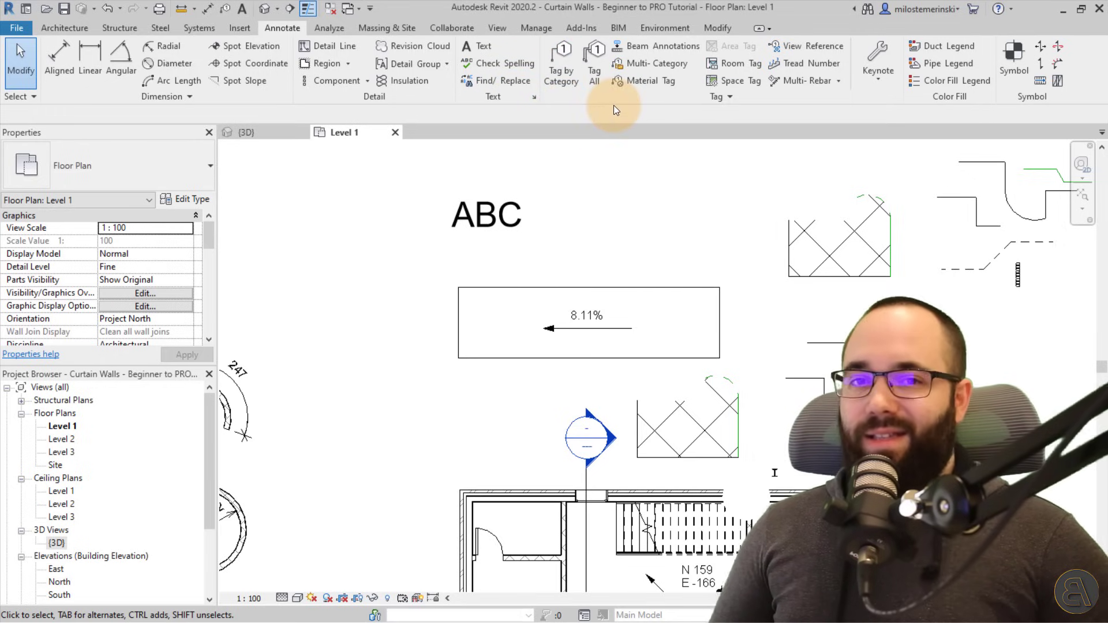
Tag the building's upper and left exterior walls by category with leaders, declining to load a floor tag
{"action": "left_click", "coordinate": [559, 79]}
{"action": "left_click", "coordinate": [638, 240]}
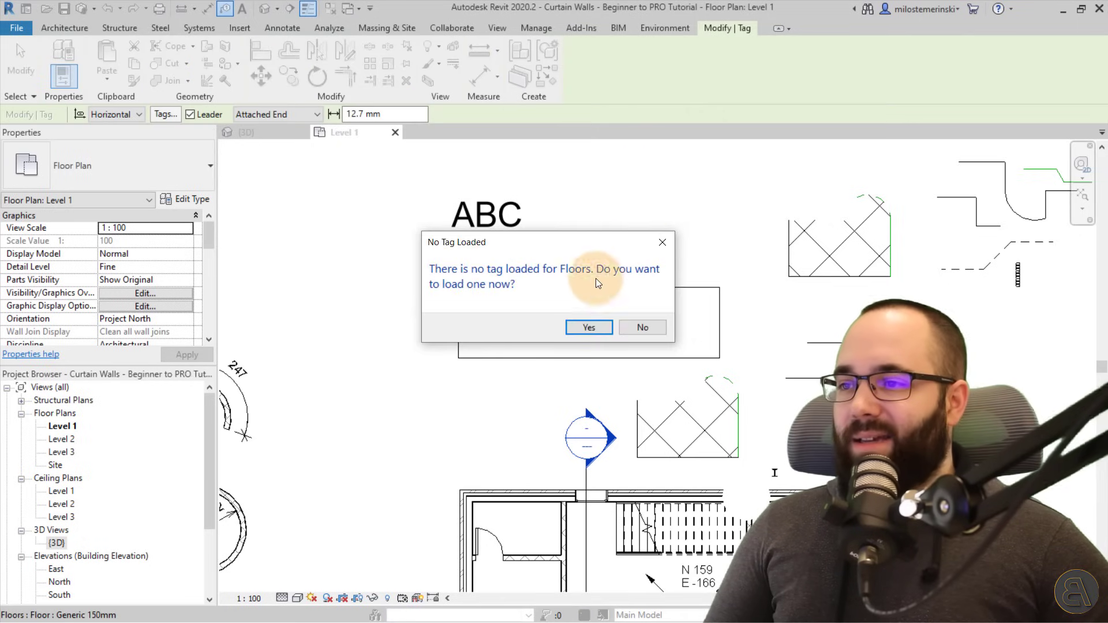
{"action": "left_click", "coordinate": [646, 327]}
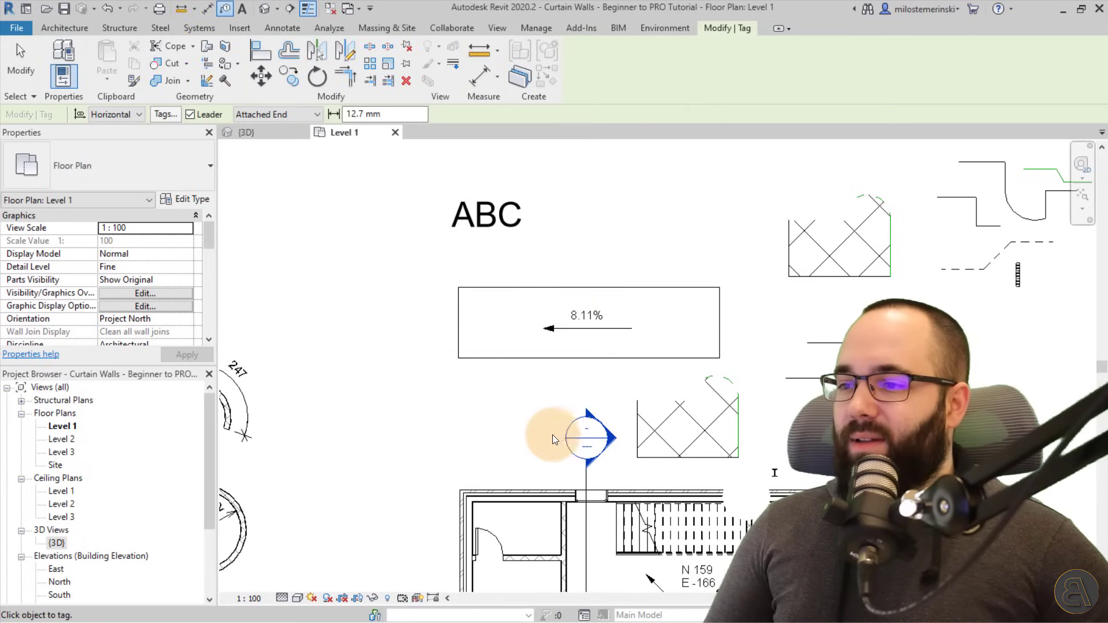
{"action": "left_click", "coordinate": [511, 497]}
{"action": "left_click", "coordinate": [460, 518]}
Try to enter zdgrdbndgn as the left exterior wall's tag value, declining the type parameter change
{"action": "scroll", "coordinate": [551, 337], "scroll_direction": "down", "scroll_amount": 1}
{"action": "middle_click_drag", "start_coordinate": [552, 338], "coordinate": [603, 187]}
{"action": "scroll", "coordinate": [479, 328], "scroll_direction": "up", "scroll_amount": 2}
{"action": "scroll", "coordinate": [479, 328], "scroll_direction": "up", "scroll_amount": 1}
{"action": "left_click", "coordinate": [472, 353]}
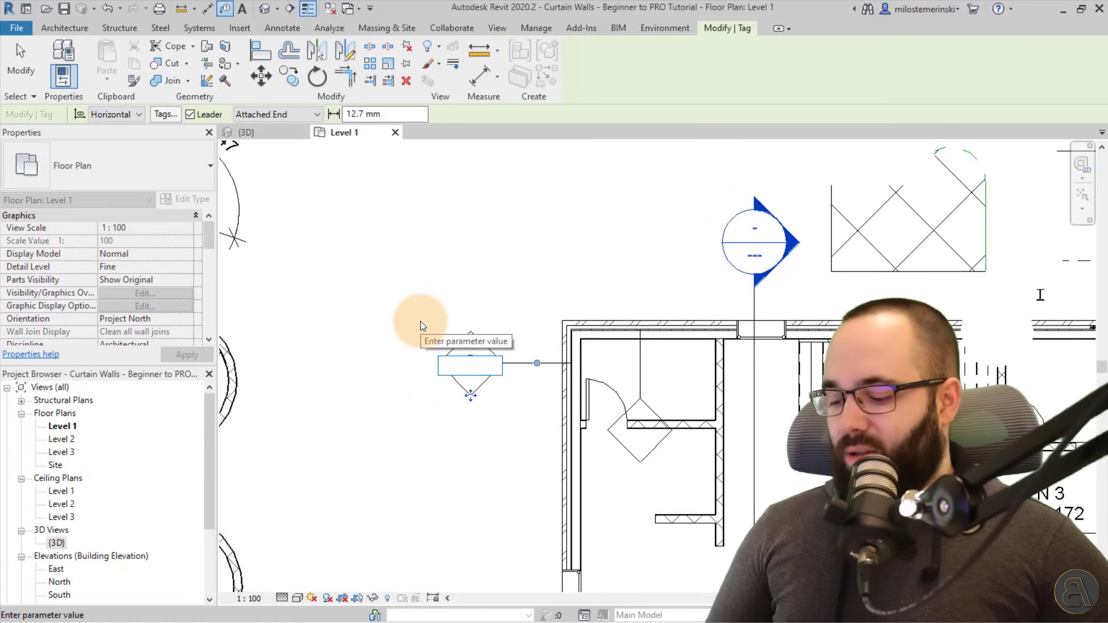
{"action": "type", "text": "zdgrdbndgn"}
{"action": "left_click", "coordinate": [470, 259]}
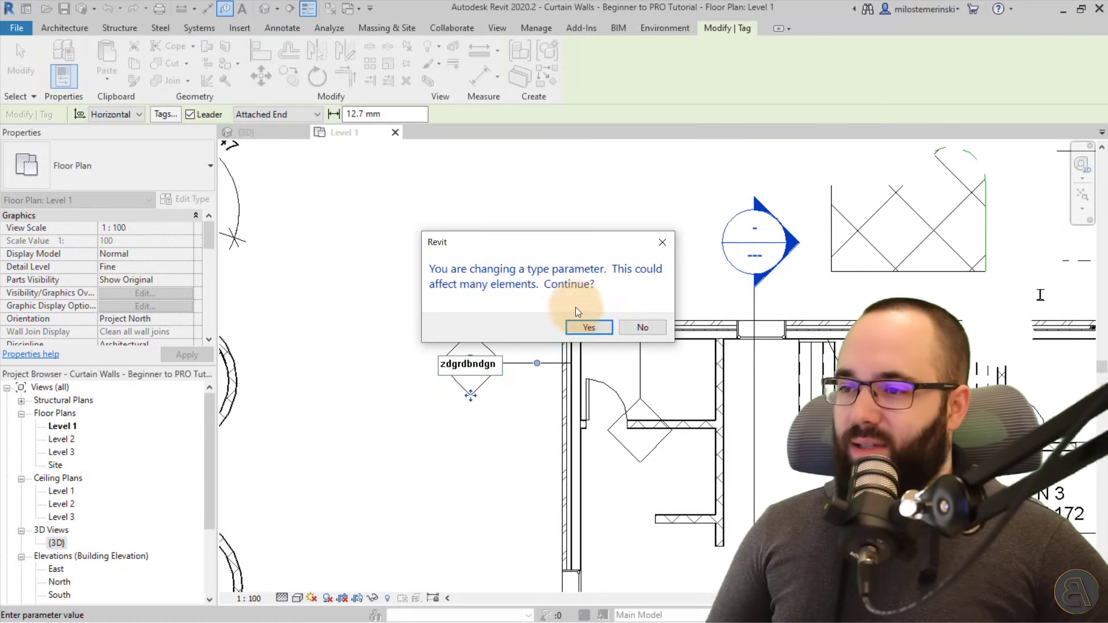
{"action": "left_click", "coordinate": [642, 327]}
Set the left exterior wall's tag value to 1, accept the type parameter change and leave the tagging command
{"action": "left_click", "coordinate": [470, 365]}
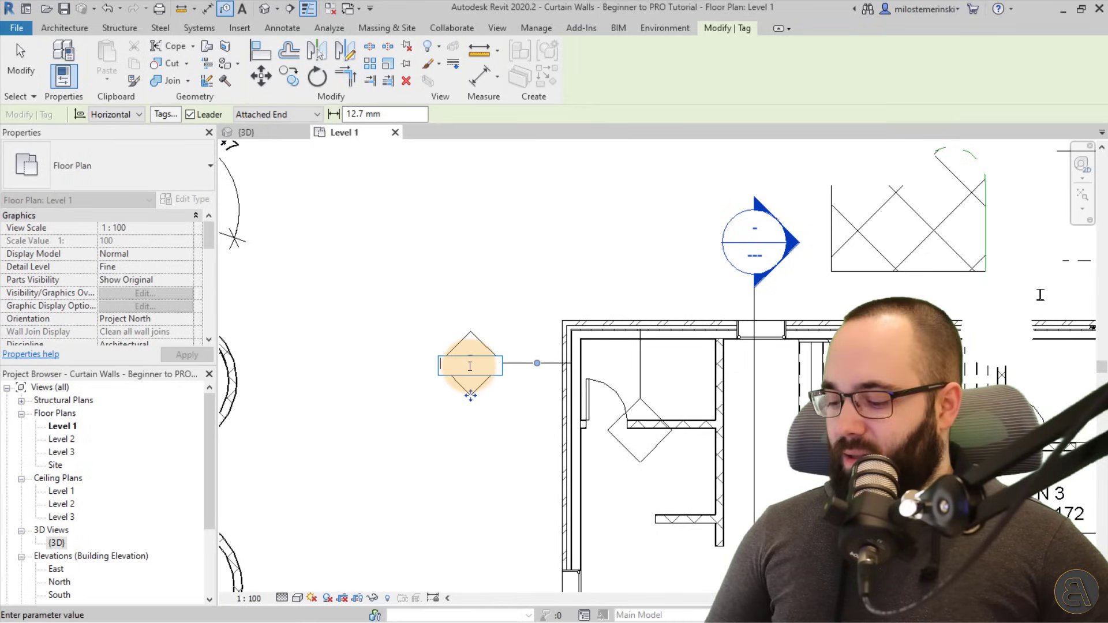
{"action": "type", "text": "1"}
{"action": "left_click", "coordinate": [483, 210]}
{"action": "left_click", "coordinate": [577, 324]}
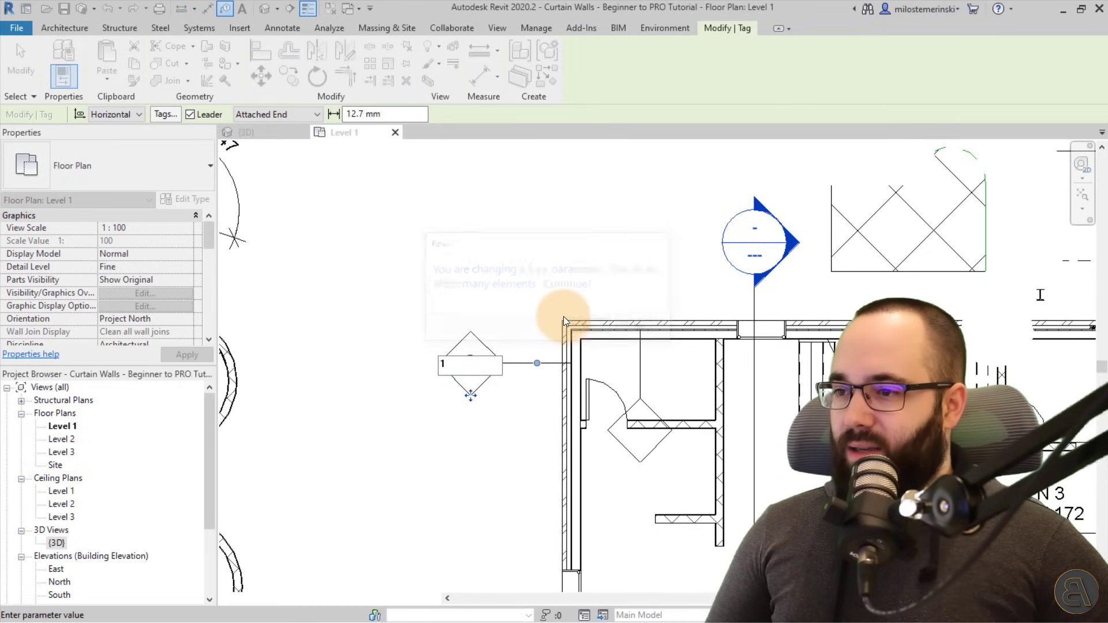
{"action": "key", "text": "Escape"}
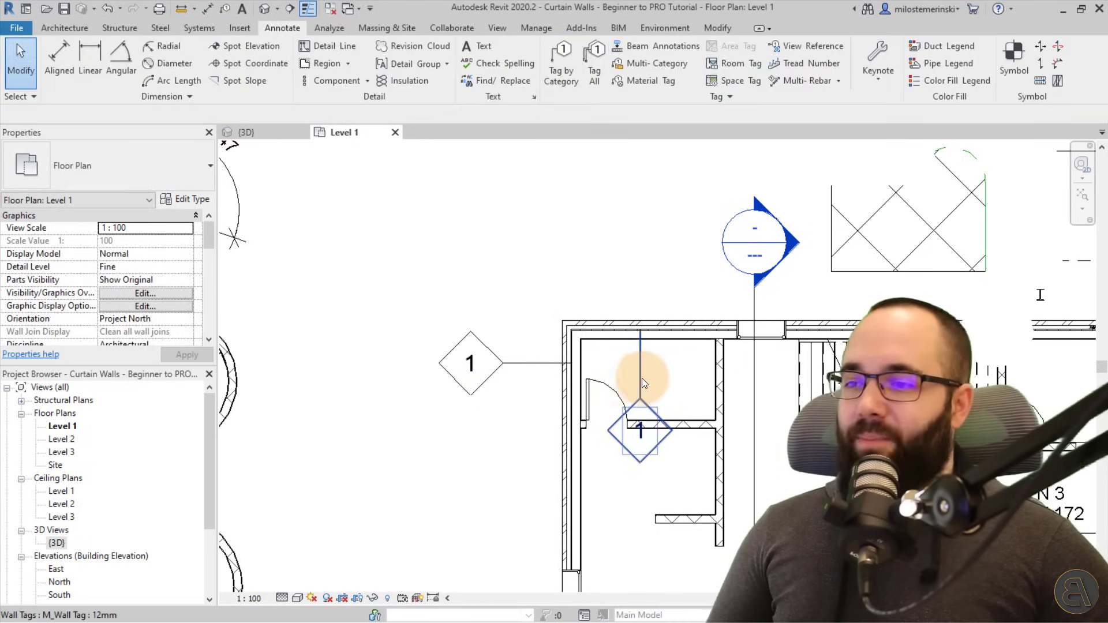
Move the upper exterior wall's tag from inside the room to above the wall, outside the building
{"action": "left_click", "coordinate": [643, 414]}
{"action": "left_click_drag", "start_coordinate": [639, 462], "coordinate": [618, 275]}
{"action": "key", "text": "Escape"}
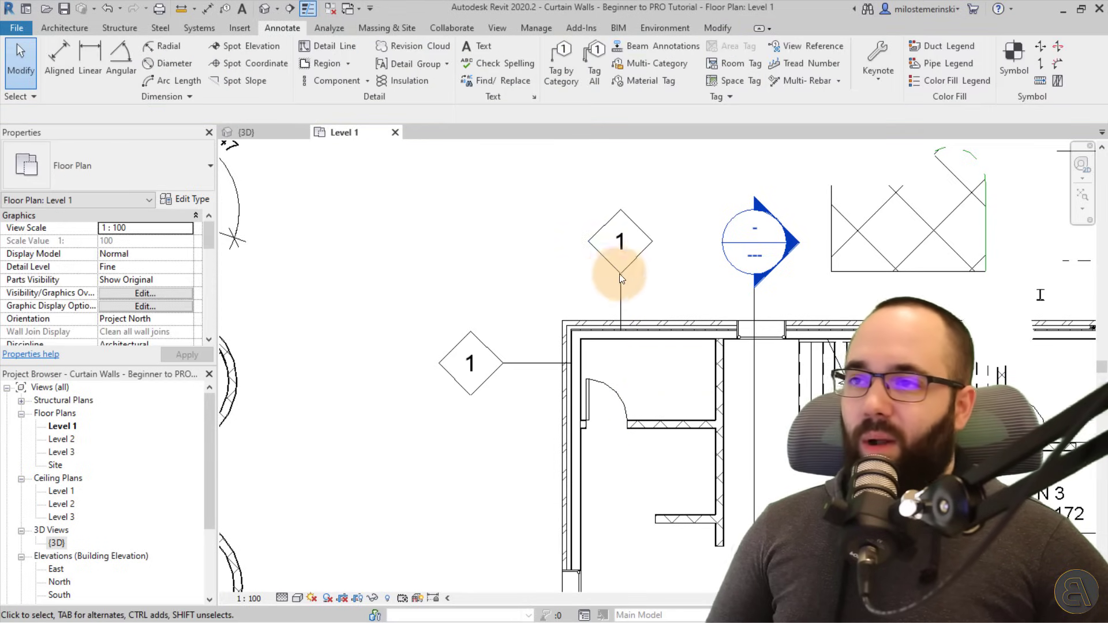
Tag by category, with leaders, the single door in the upper-left room and the window in the left exterior wall
{"action": "left_click", "coordinate": [565, 72]}
{"action": "scroll", "coordinate": [601, 274], "scroll_direction": "down", "scroll_amount": 2}
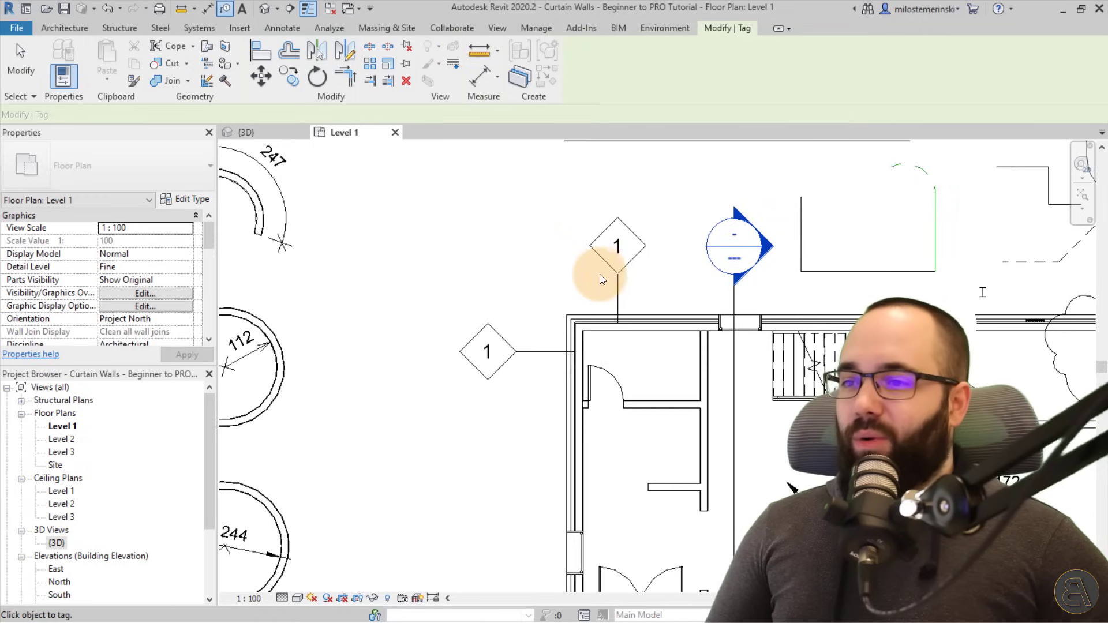
{"action": "left_click", "coordinate": [569, 303]}
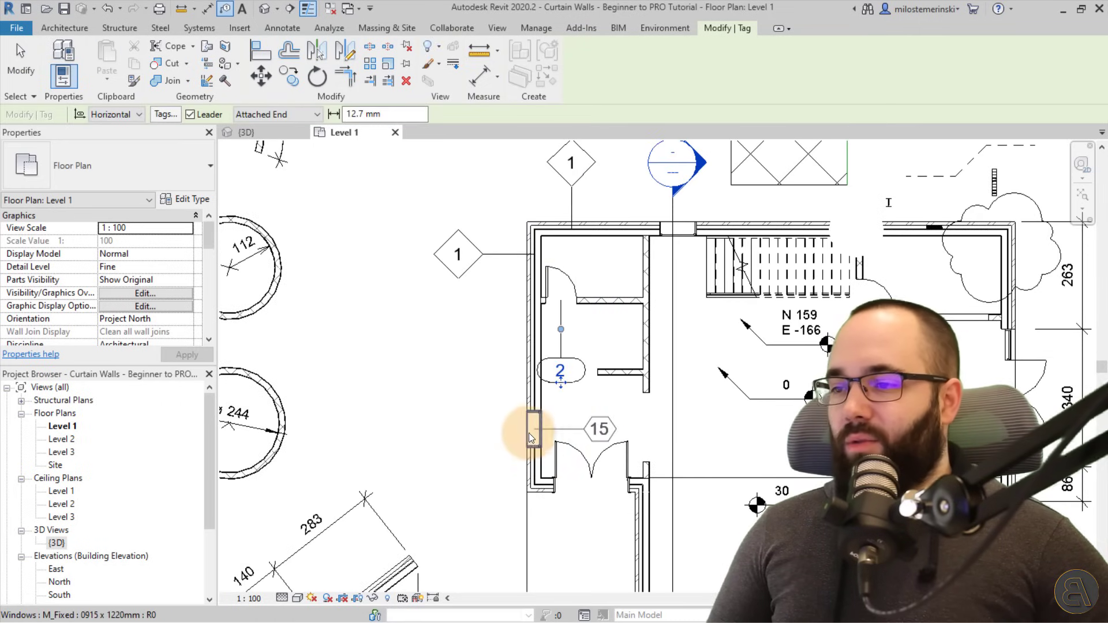
{"action": "left_click", "coordinate": [539, 433]}
{"action": "scroll", "coordinate": [664, 374], "scroll_direction": "down", "scroll_amount": 2}
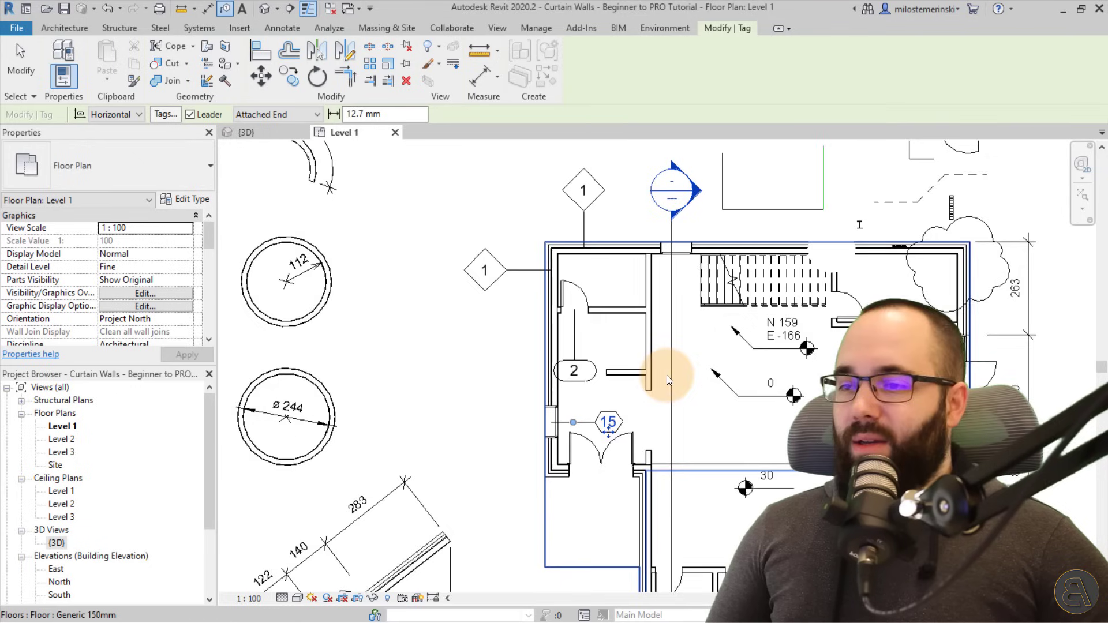
{"action": "middle_click_drag", "start_coordinate": [715, 341], "coordinate": [622, 334]}
{"action": "key", "text": "Escape"}
{"action": "key", "text": "Escape"}
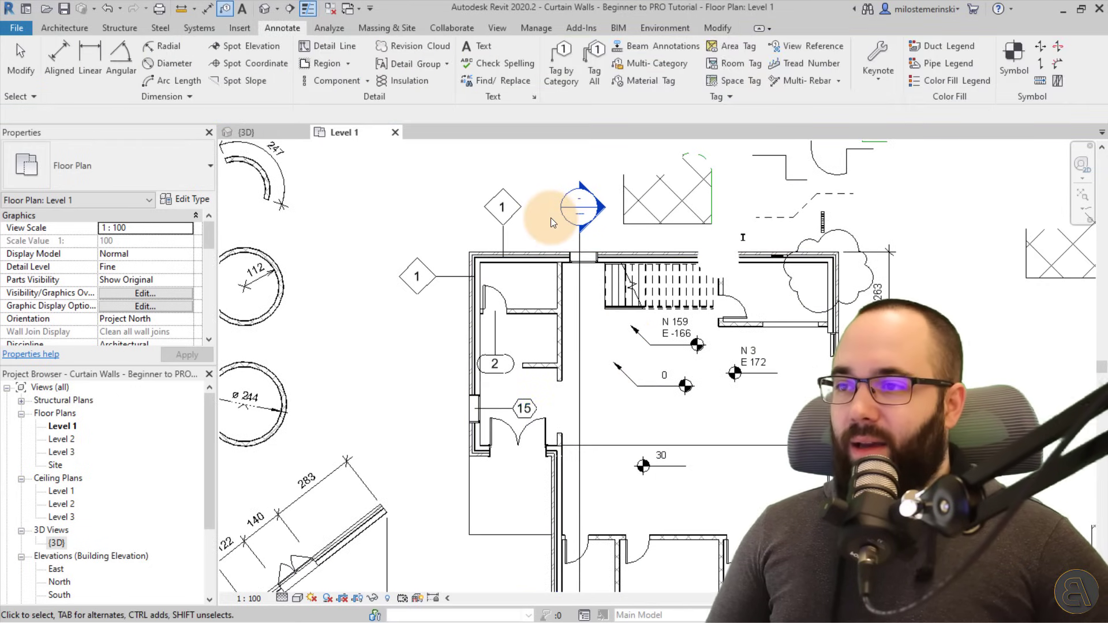
Tag all untagged doors in the current view with M_Door Tag using Tag All, without leaders
{"action": "left_click", "coordinate": [587, 84]}
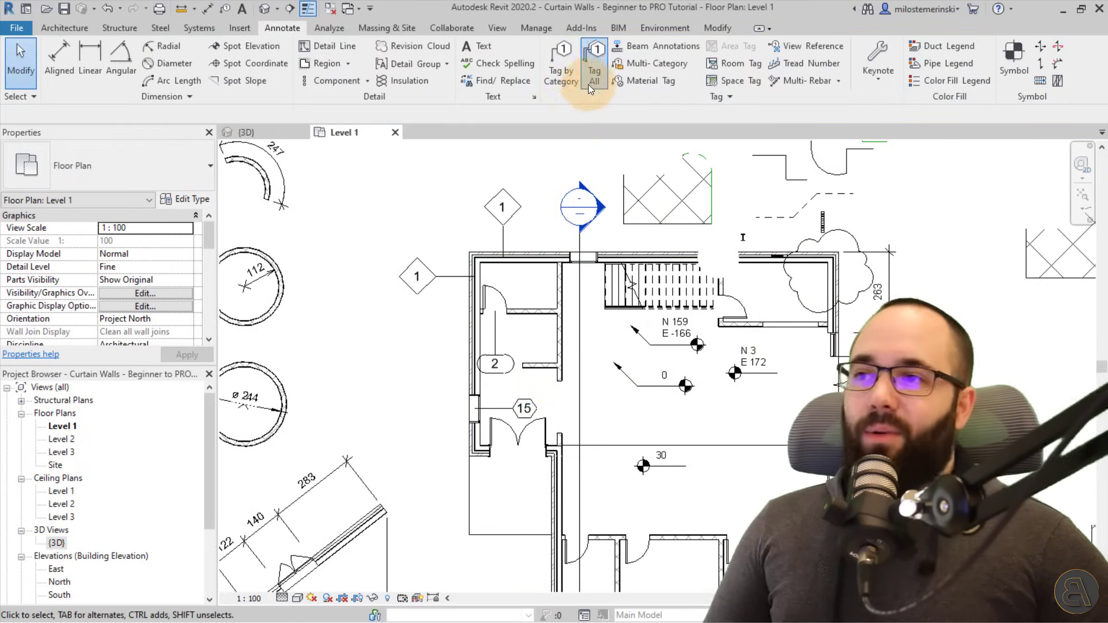
{"action": "left_click_drag", "start_coordinate": [571, 168], "coordinate": [486, 132]}
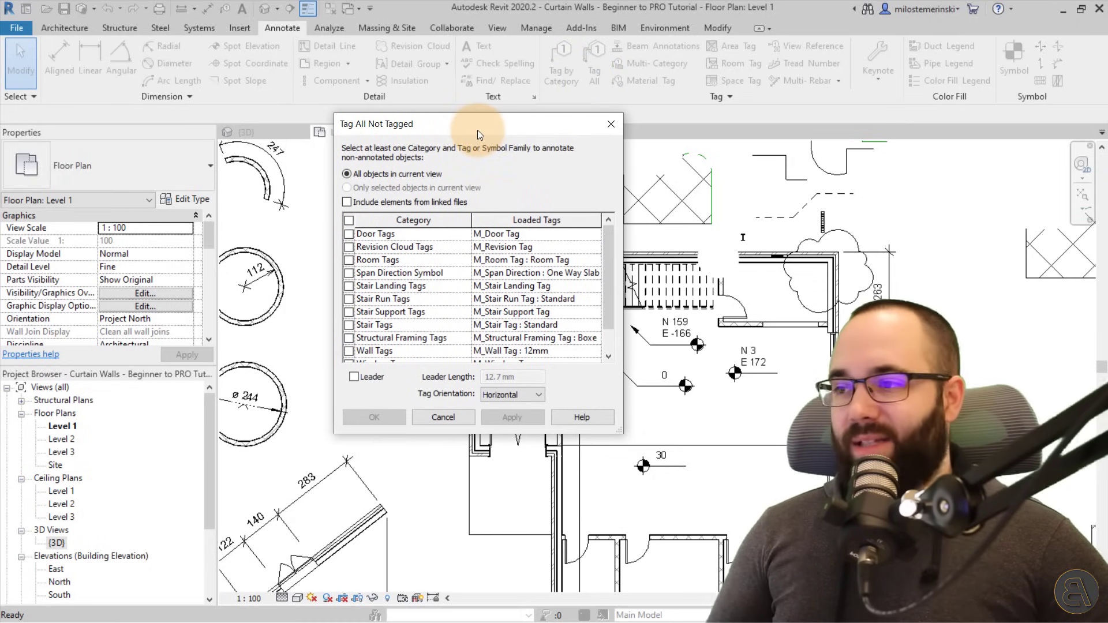
{"action": "scroll", "coordinate": [417, 283], "scroll_direction": "down", "scroll_amount": 1}
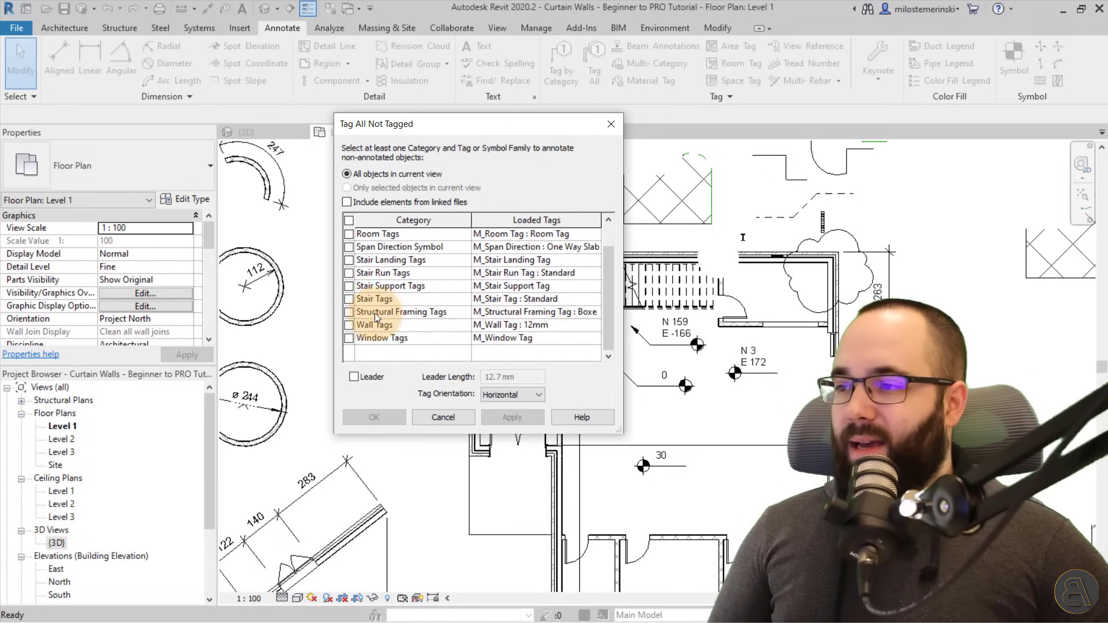
{"action": "scroll", "coordinate": [367, 311], "scroll_direction": "up", "scroll_amount": 1}
{"action": "scroll", "coordinate": [452, 316], "scroll_direction": "down", "scroll_amount": 1}
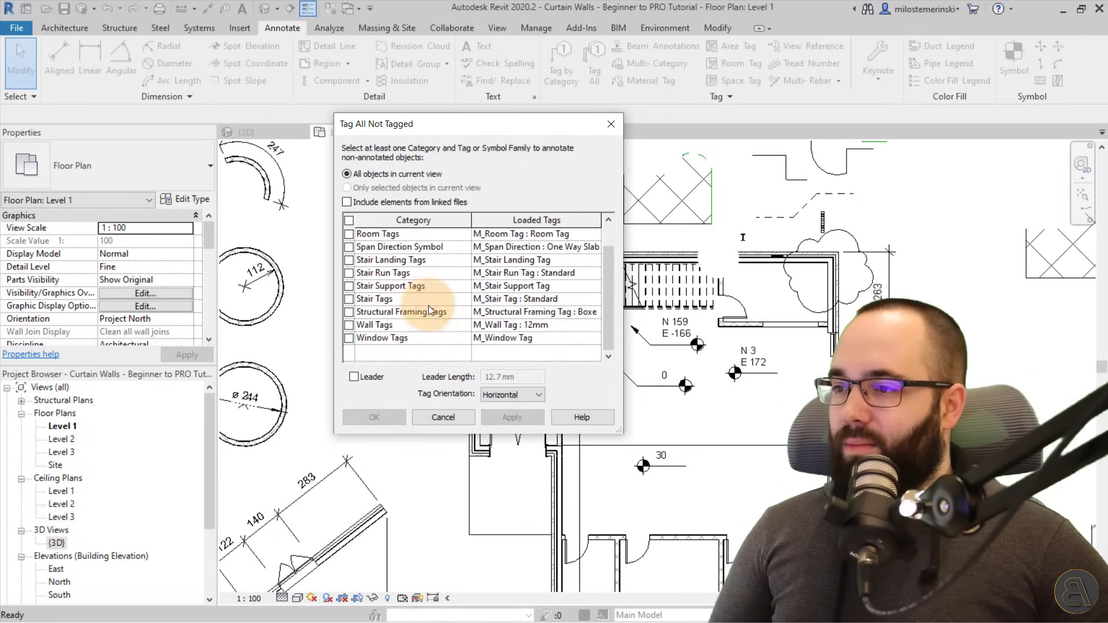
{"action": "scroll", "coordinate": [392, 314], "scroll_direction": "up", "scroll_amount": 1}
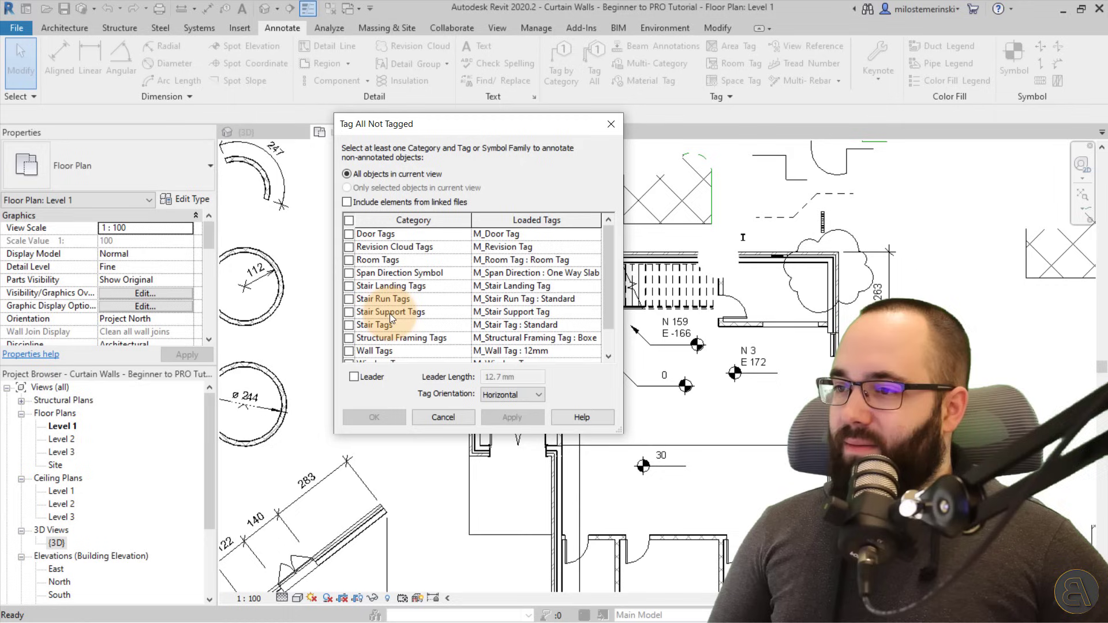
{"action": "left_click", "coordinate": [348, 236]}
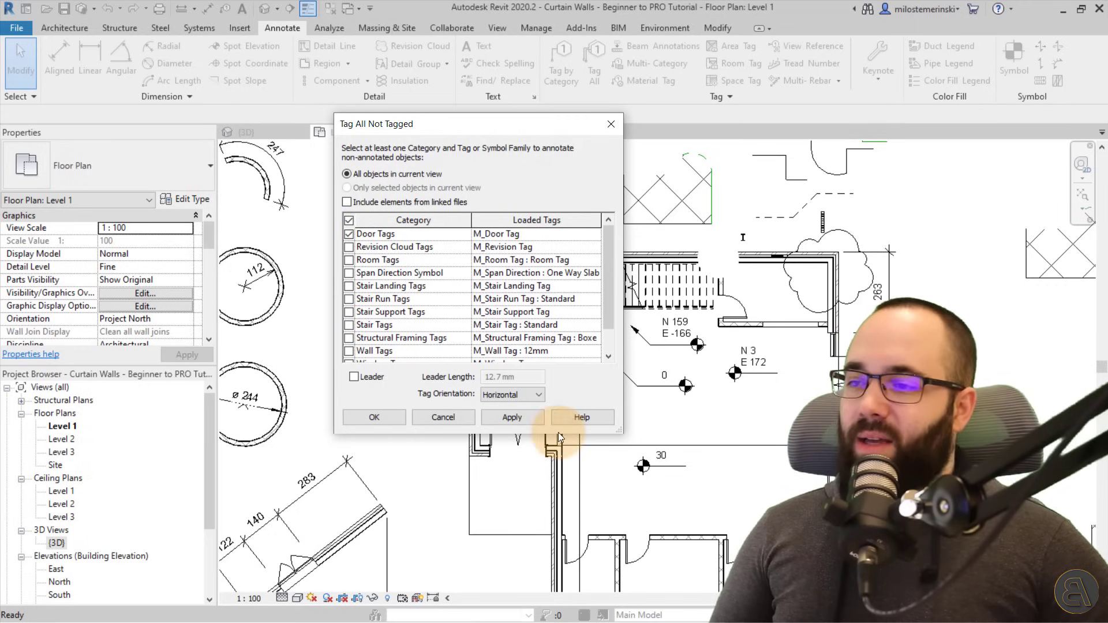
{"action": "left_click", "coordinate": [524, 421]}
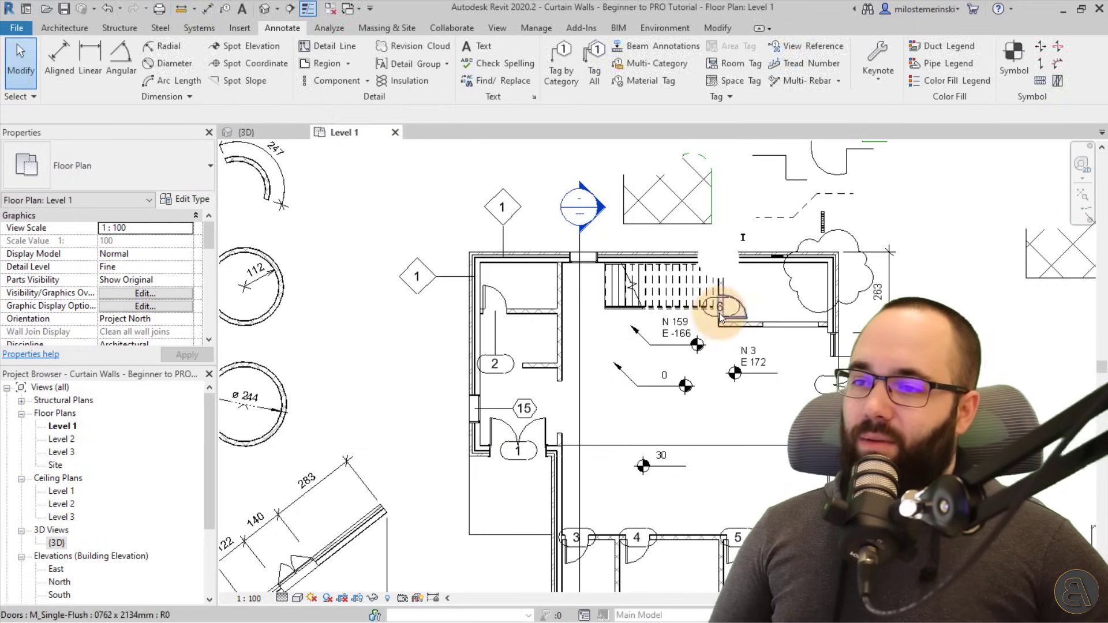
{"action": "key", "text": "Escape"}
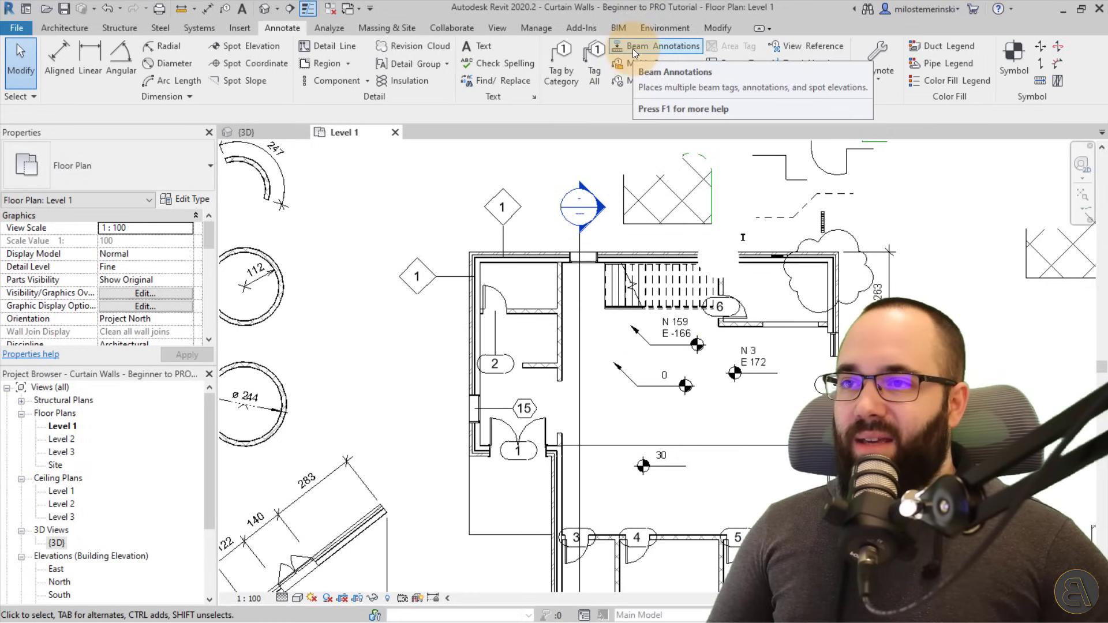
Draw an inclined beam in the open area between the curved wall and the ramp, dismissing the save reminder
{"action": "scroll", "coordinate": [717, 246], "scroll_direction": "down", "scroll_amount": 2}
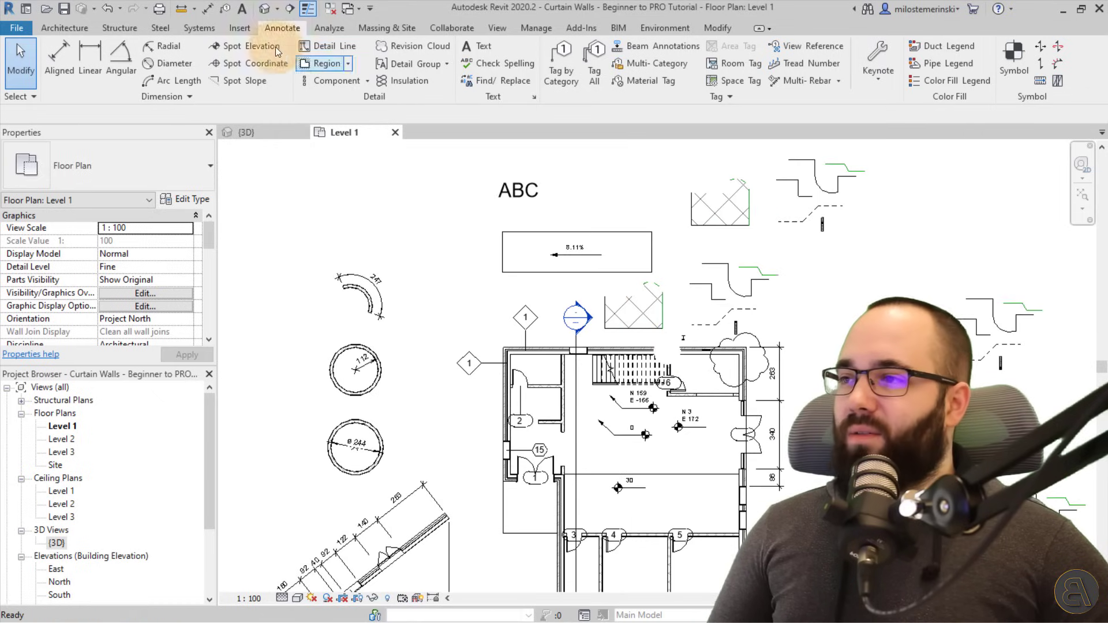
{"action": "left_click", "coordinate": [113, 30]}
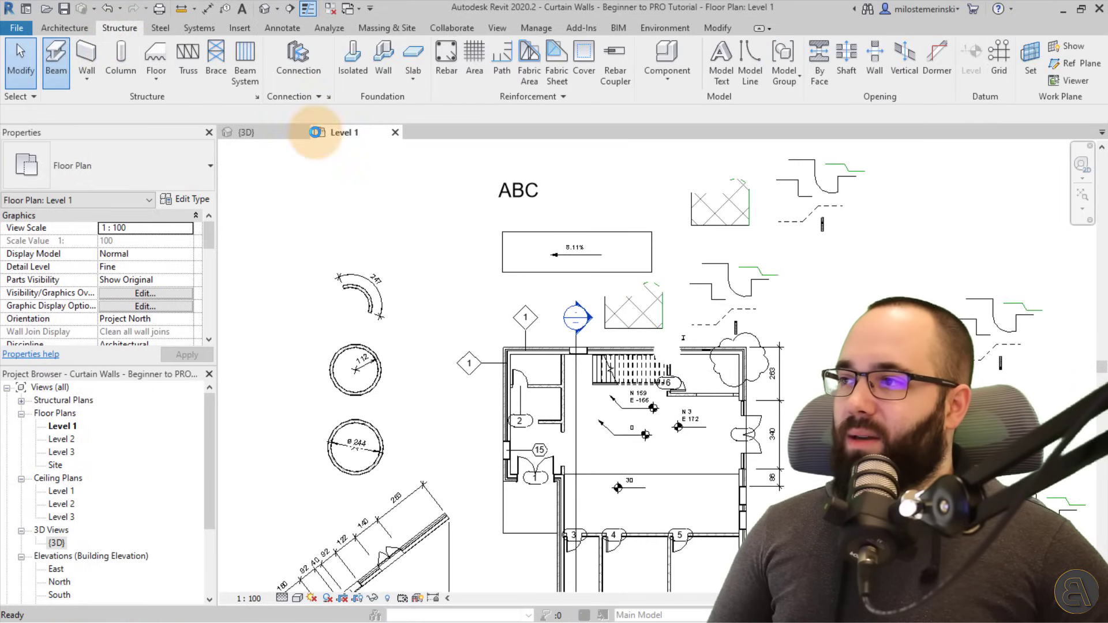
{"action": "left_click", "coordinate": [641, 375]}
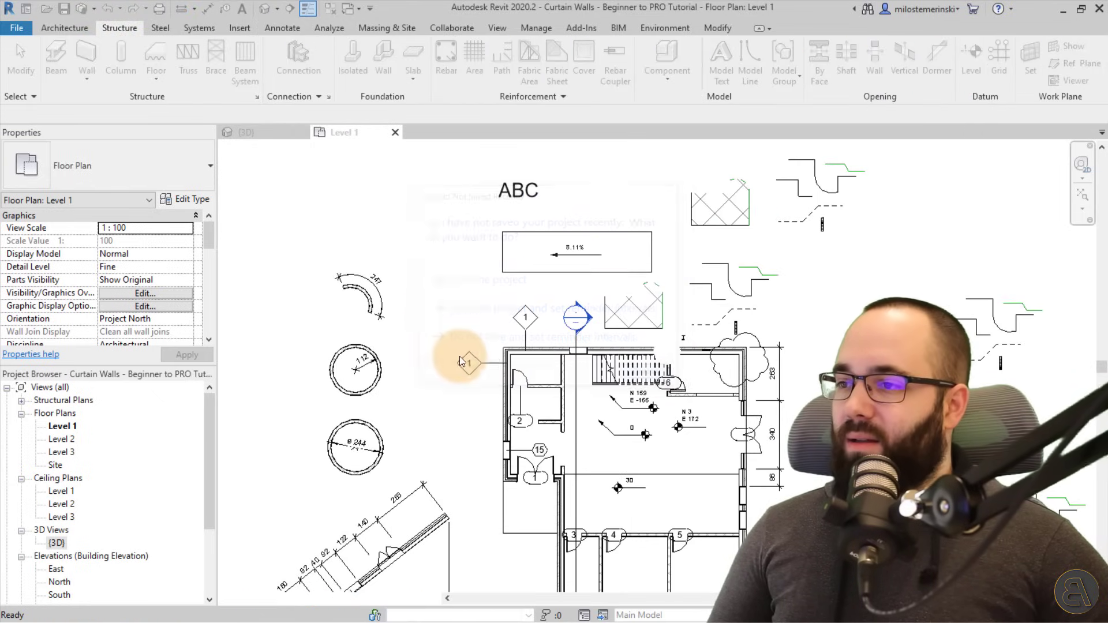
{"action": "key", "text": "b"}
{"action": "key", "text": "m"}
{"action": "key", "text": "Escape"}
{"action": "key", "text": "Escape"}
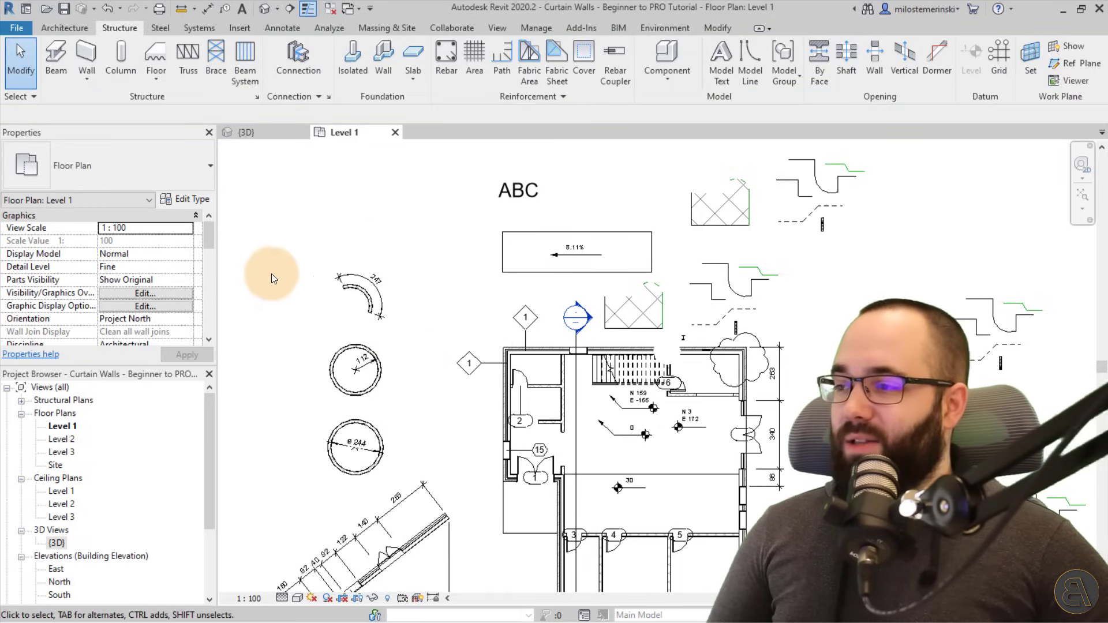
Try to set the Level 1 plan's primary range bottom and view depth level to Unlimited
{"action": "scroll", "coordinate": [163, 264], "scroll_direction": "down", "scroll_amount": 5}
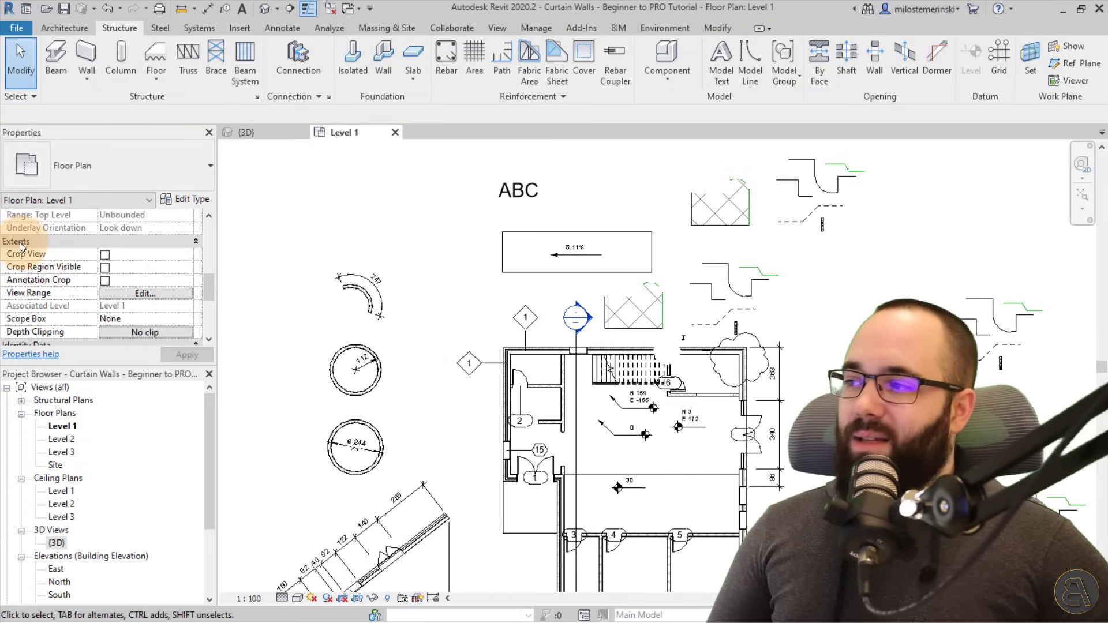
{"action": "left_click", "coordinate": [138, 296]}
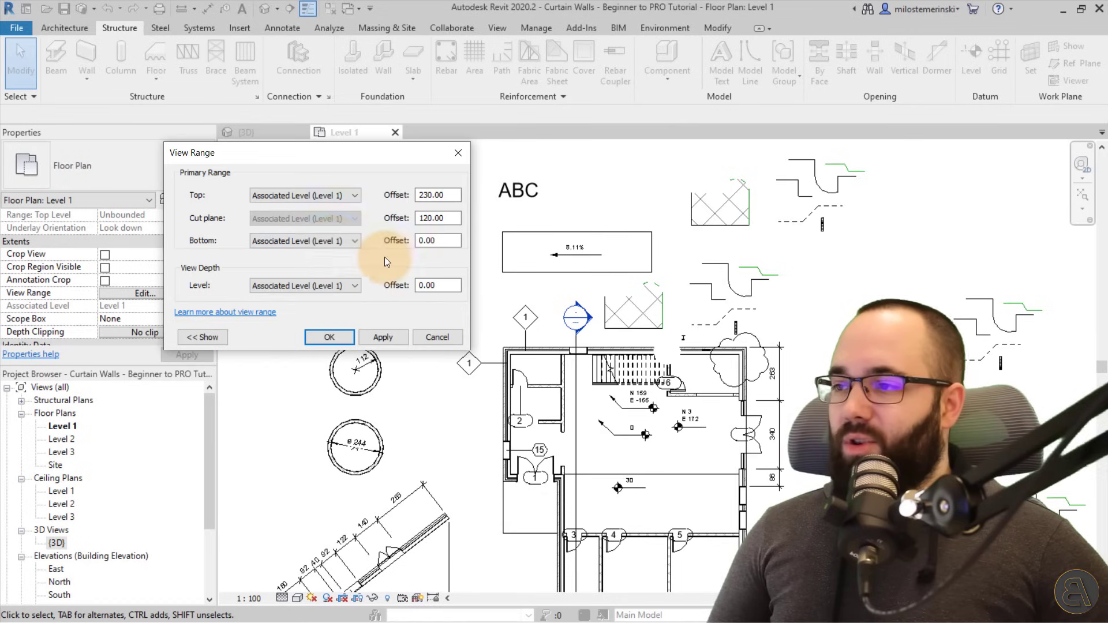
{"action": "left_click", "coordinate": [325, 243]}
{"action": "left_click", "coordinate": [296, 267]}
{"action": "left_click", "coordinate": [289, 283]}
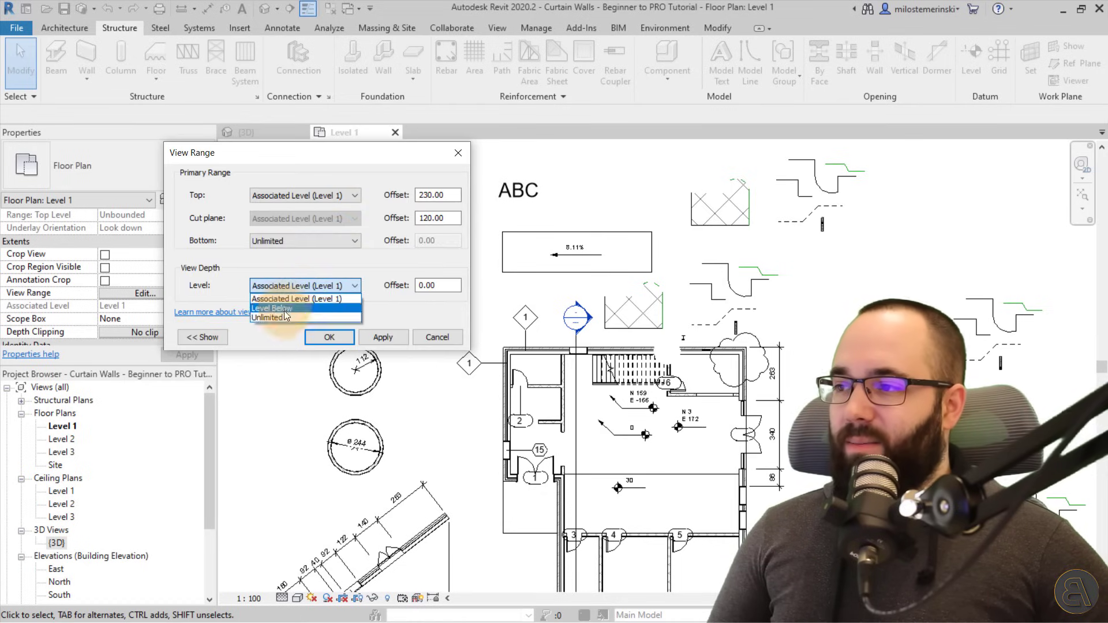
{"action": "left_click", "coordinate": [306, 324]}
{"action": "left_click", "coordinate": [340, 338]}
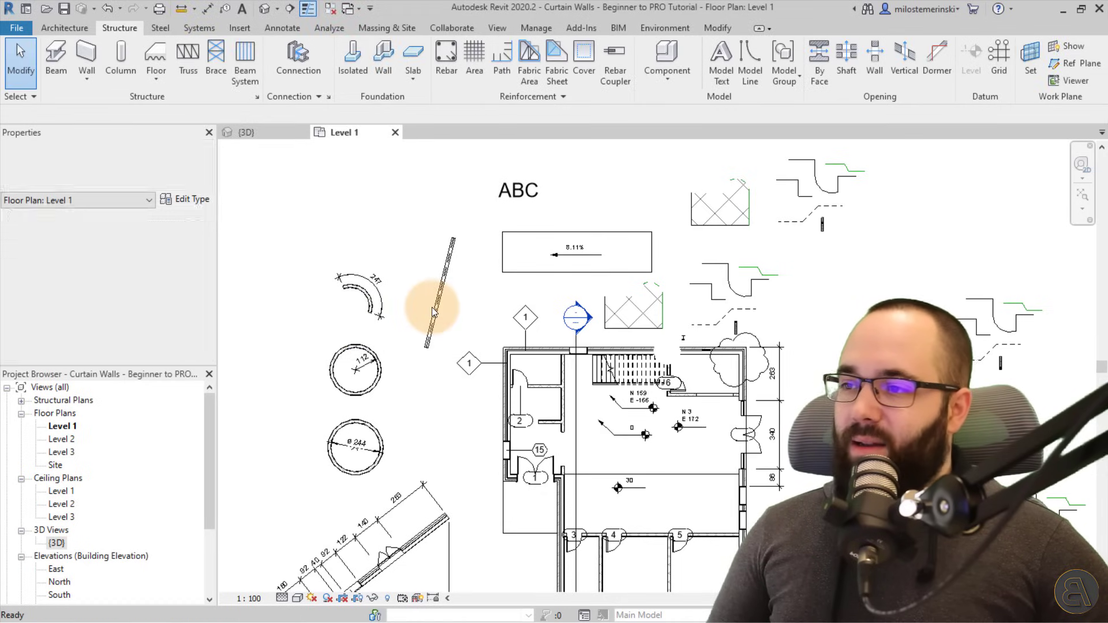
Edit the Level 1 view range again, setting Bottom and the View Depth level to Unlimited, and apply it
{"action": "scroll", "coordinate": [453, 261], "scroll_direction": "up", "scroll_amount": 3}
{"action": "scroll", "coordinate": [441, 279], "scroll_direction": "down", "scroll_amount": 2}
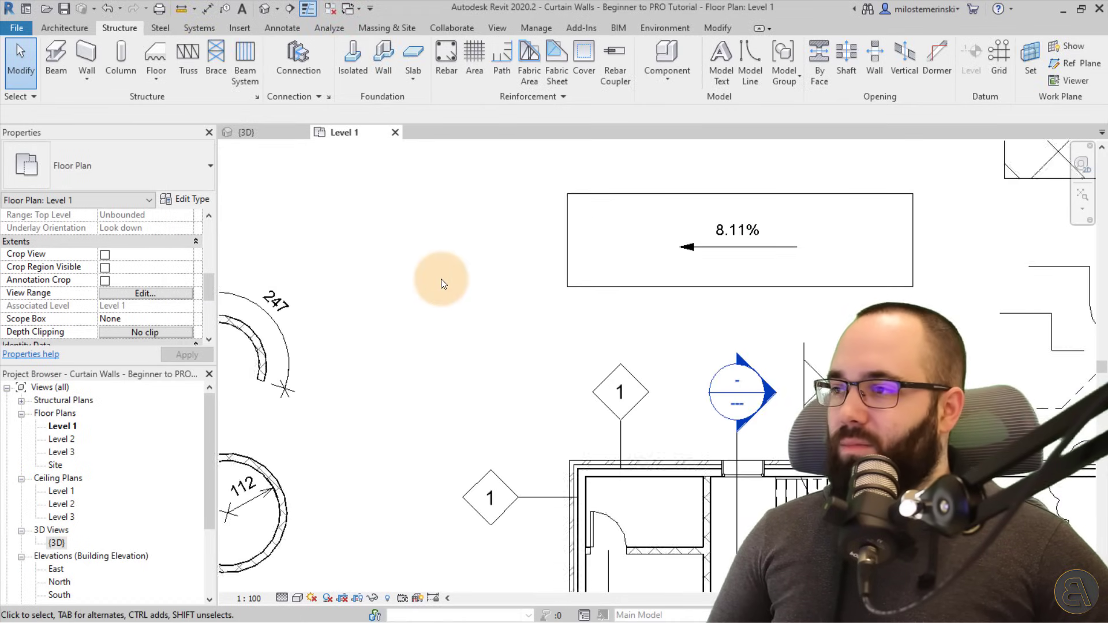
{"action": "left_click", "coordinate": [169, 296]}
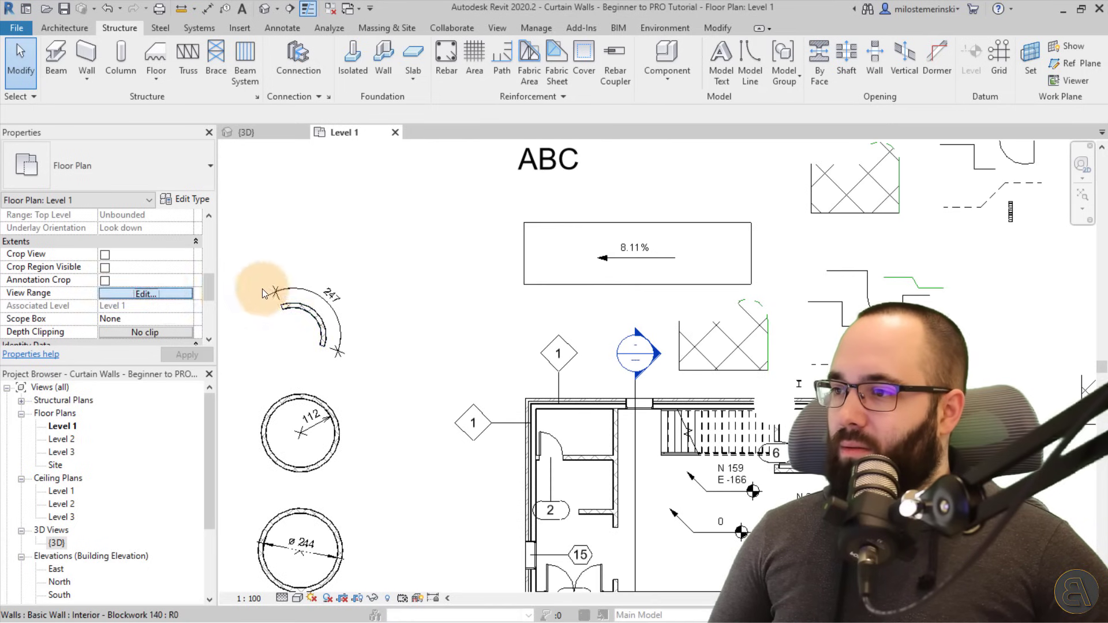
{"action": "left_click", "coordinate": [282, 241]}
{"action": "left_click", "coordinate": [275, 271]}
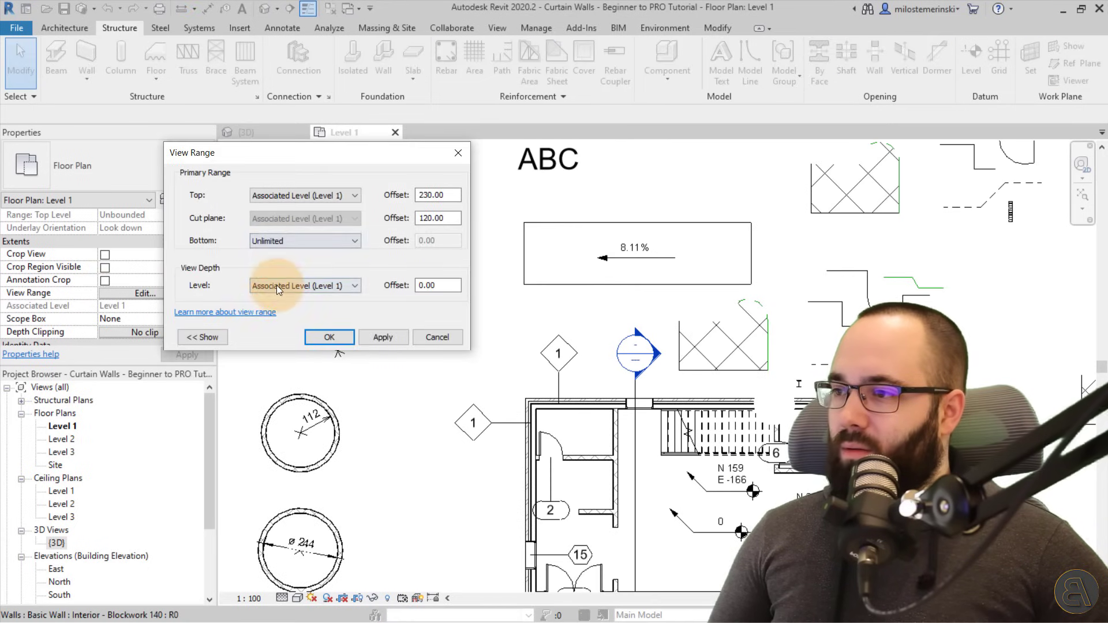
{"action": "left_click", "coordinate": [276, 286]}
{"action": "left_click", "coordinate": [278, 316]}
{"action": "left_click", "coordinate": [404, 338]}
{"action": "left_click", "coordinate": [345, 337]}
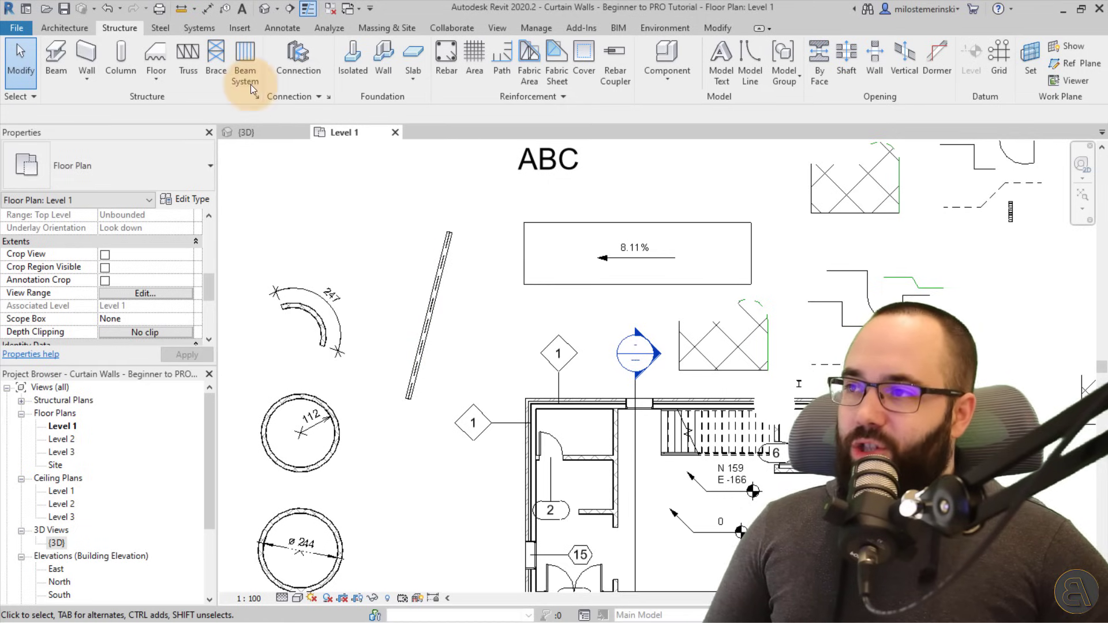
Start Beam Annotations for all beams in the plan and assign a Beam Elevation (Project) spot elevation to the level beams' upper start position
{"action": "left_click", "coordinate": [266, 28]}
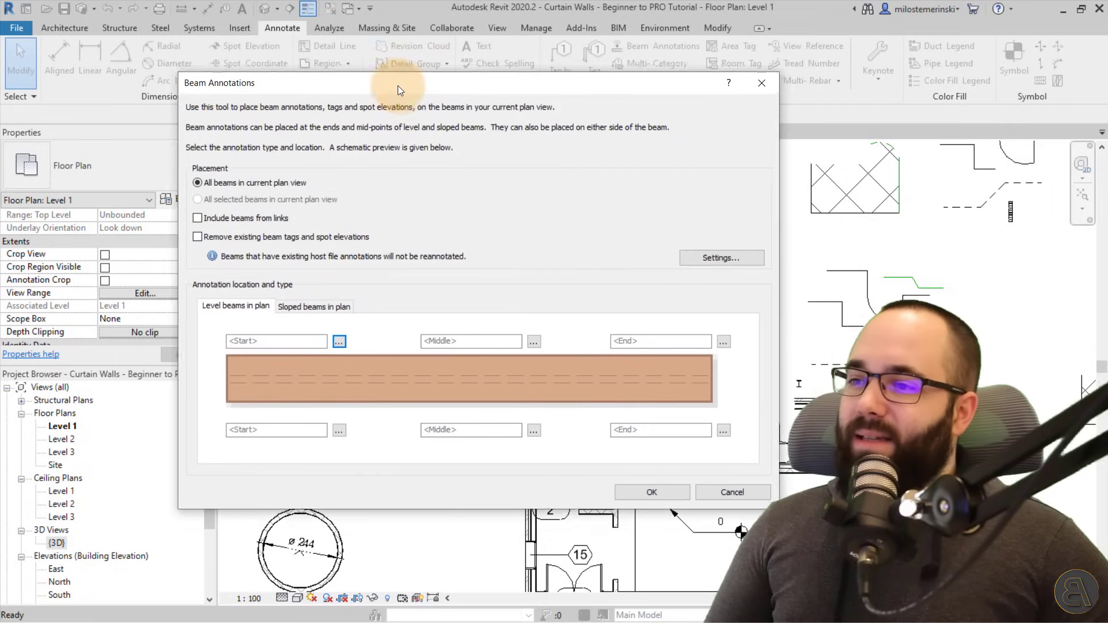
{"action": "left_click_drag", "start_coordinate": [398, 86], "coordinate": [391, 65]}
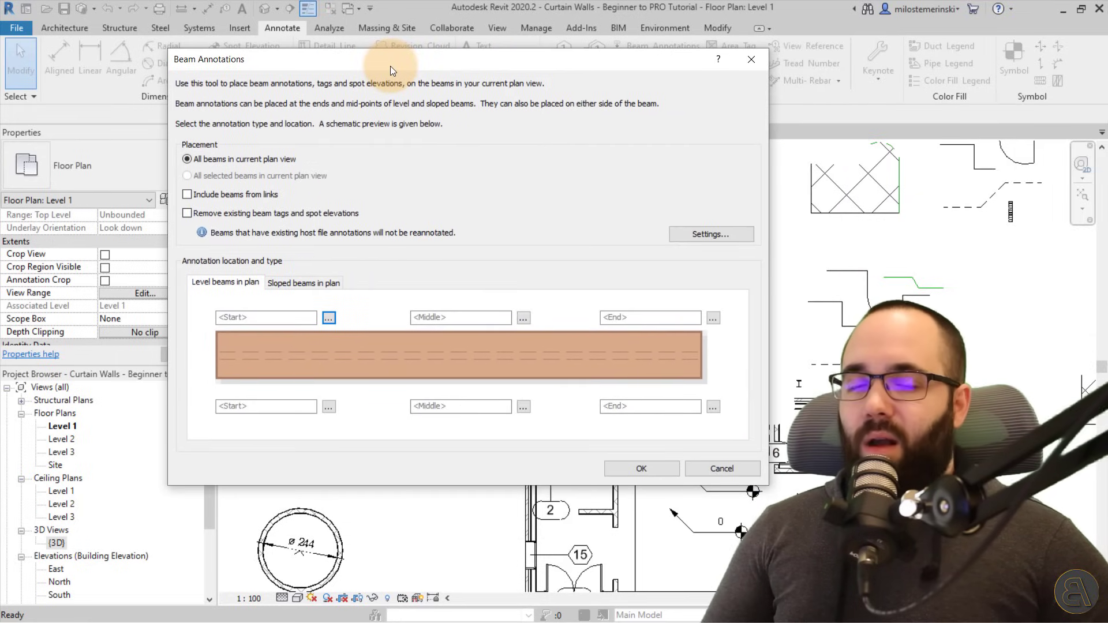
{"action": "left_click", "coordinate": [326, 319]}
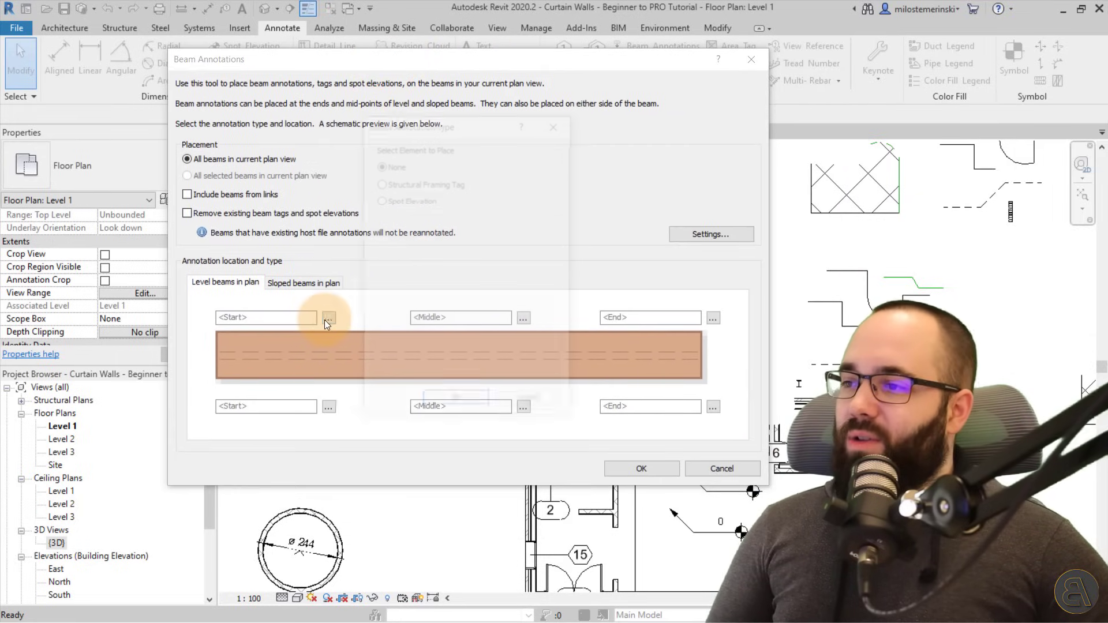
{"action": "left_click", "coordinate": [380, 201]}
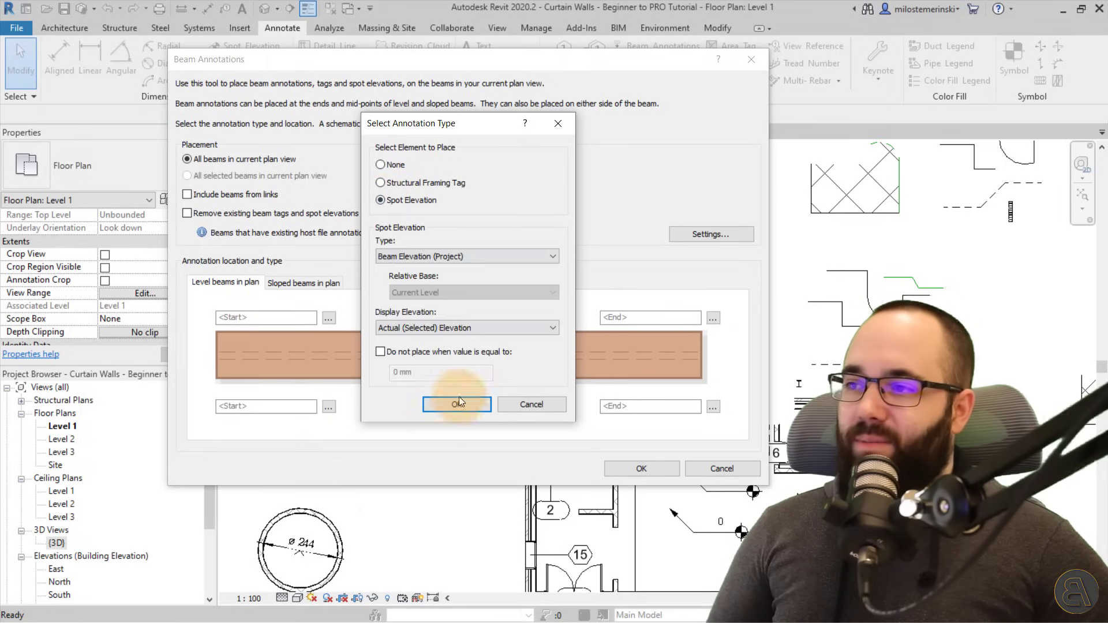
{"action": "left_click", "coordinate": [455, 405]}
Assign a Beam Elevation (Project) spot elevation to the level beams' upper end and M_Structural Framing Tag : Boxed to the upper middle, and place the annotations
{"action": "left_click", "coordinate": [710, 318]}
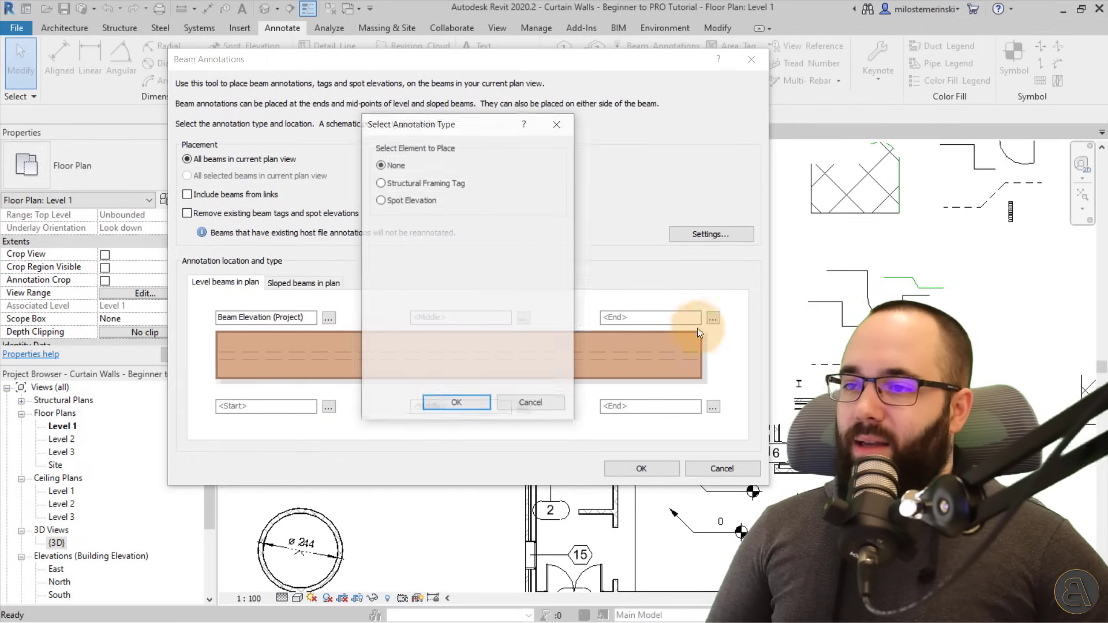
{"action": "left_click", "coordinate": [380, 200]}
{"action": "left_click", "coordinate": [451, 405]}
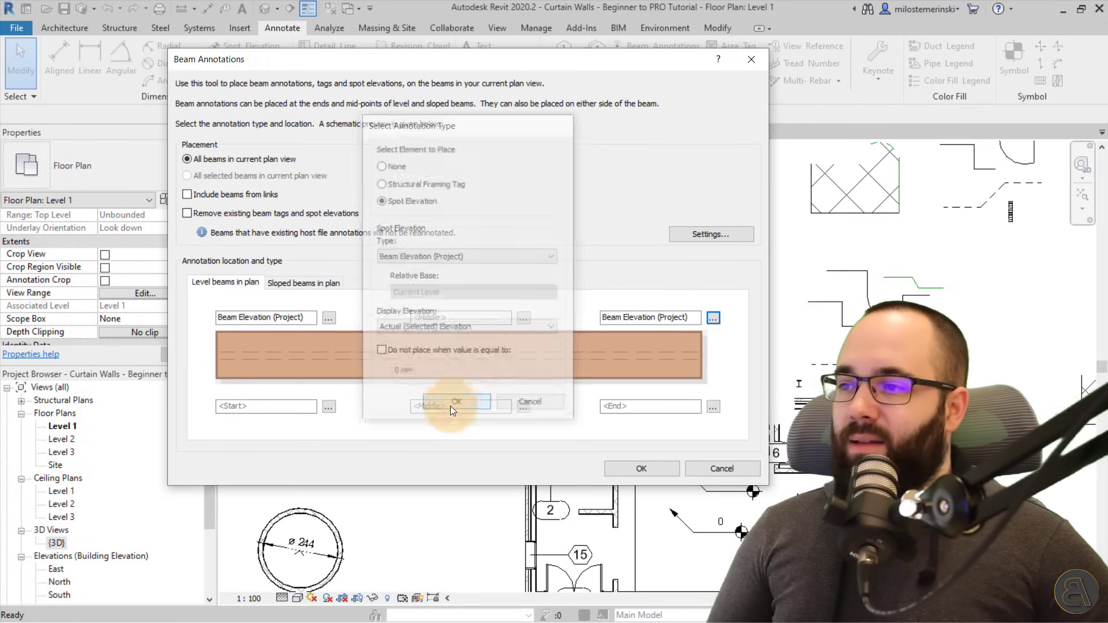
{"action": "left_click", "coordinate": [521, 318]}
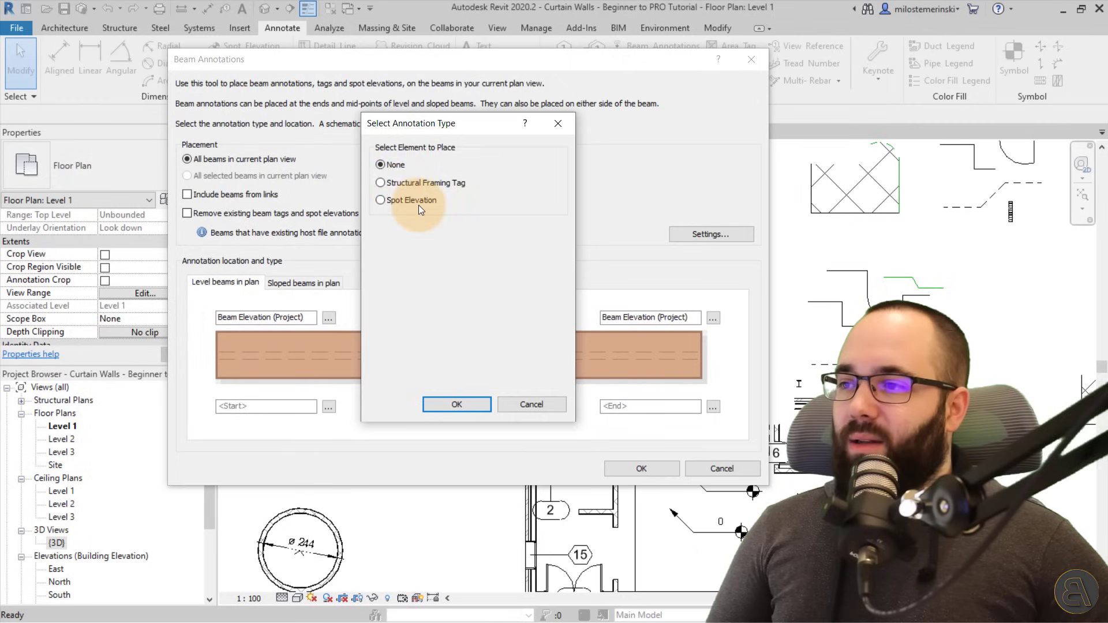
{"action": "left_click", "coordinate": [389, 184]}
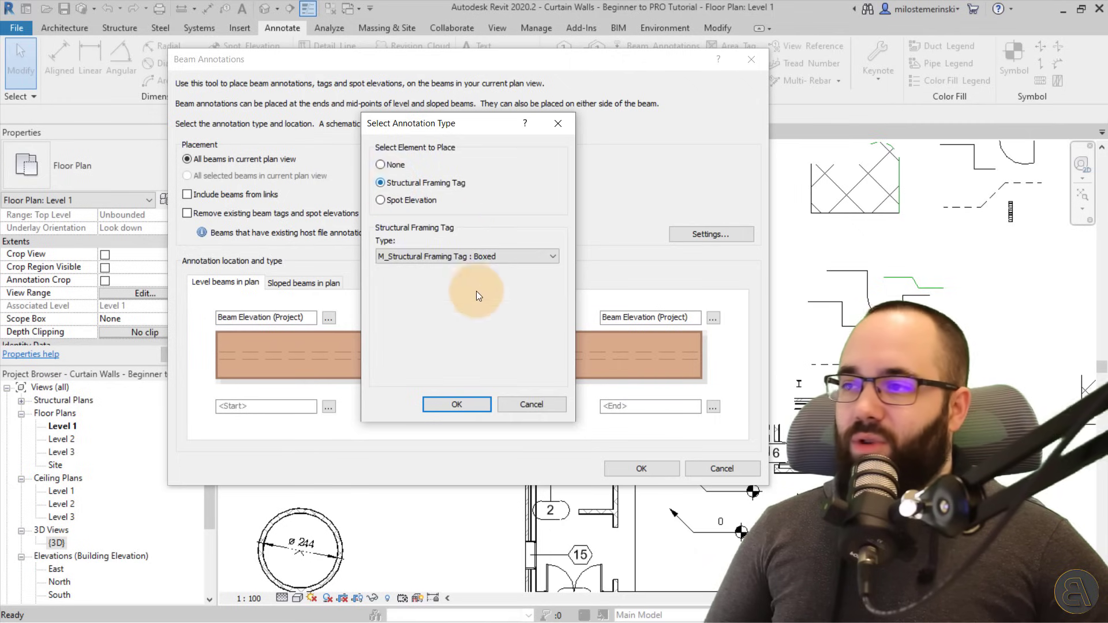
{"action": "left_click", "coordinate": [456, 406]}
{"action": "left_click", "coordinate": [654, 472]}
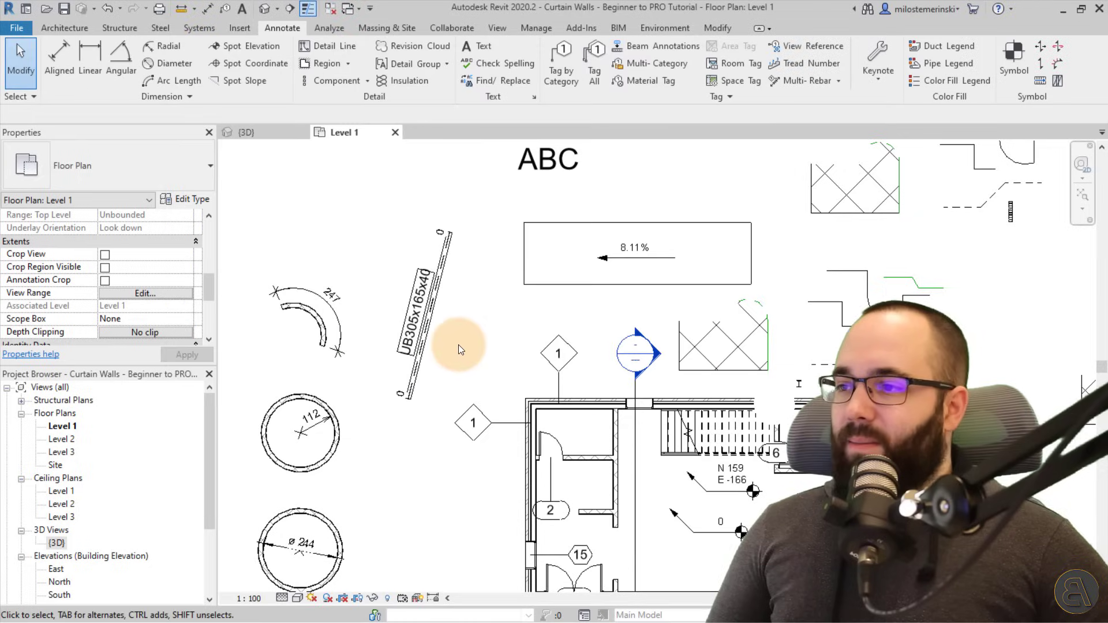
Examine the annotations on the inclined beam and select the beam to view its end level offsets
{"action": "scroll", "coordinate": [419, 357], "scroll_direction": "up", "scroll_amount": 2}
{"action": "middle_click_drag", "start_coordinate": [480, 344], "coordinate": [478, 445]}
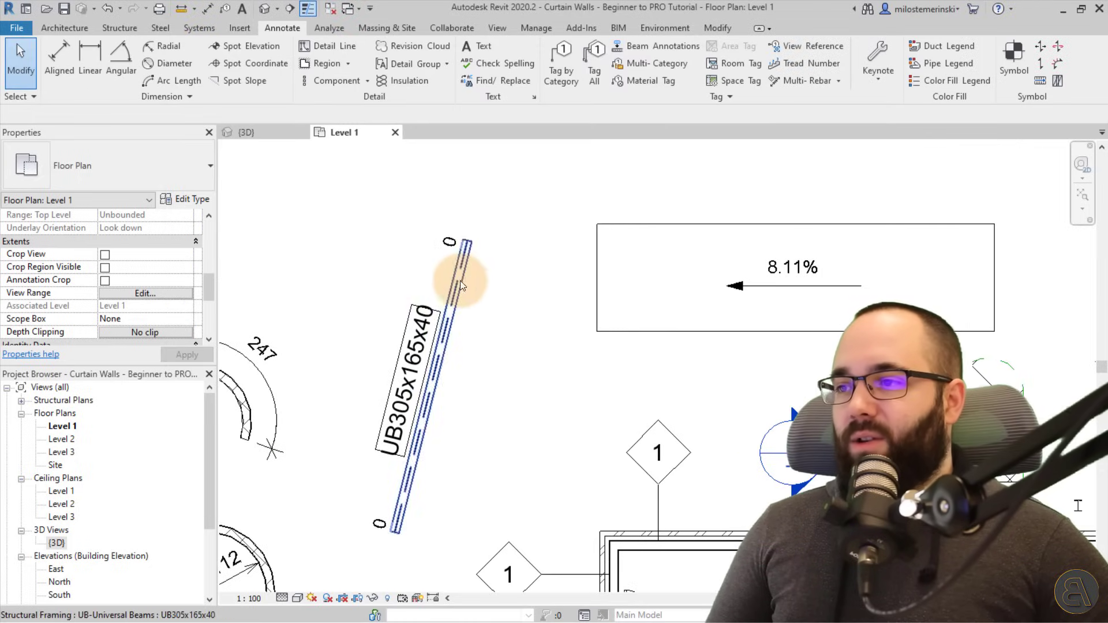
{"action": "left_click", "coordinate": [444, 235]}
{"action": "left_click", "coordinate": [455, 283]}
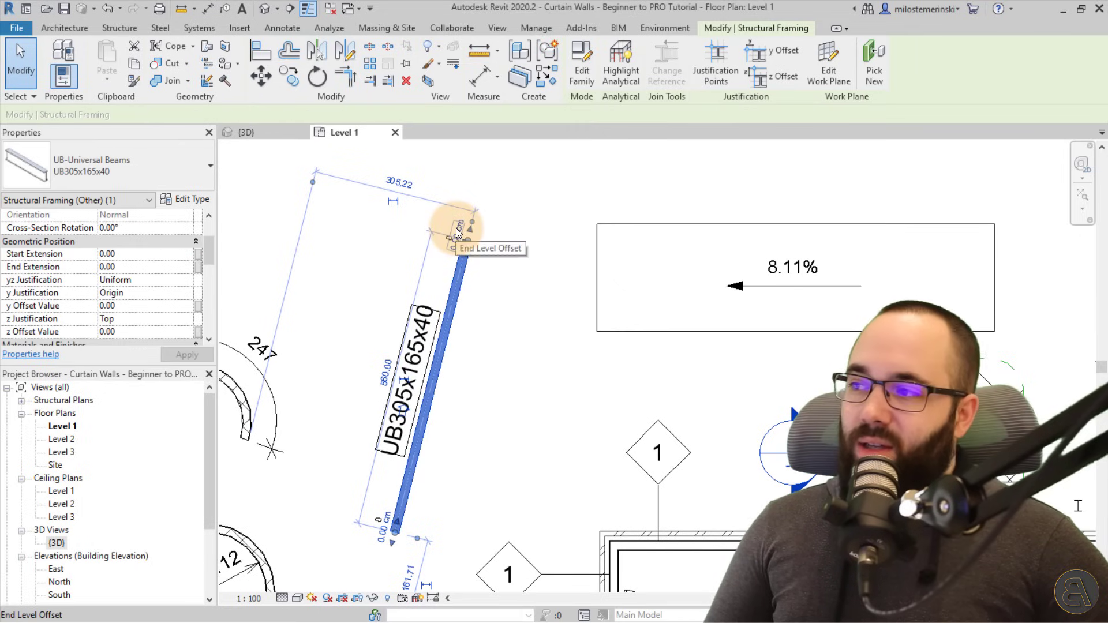
{"action": "key", "text": "Escape"}
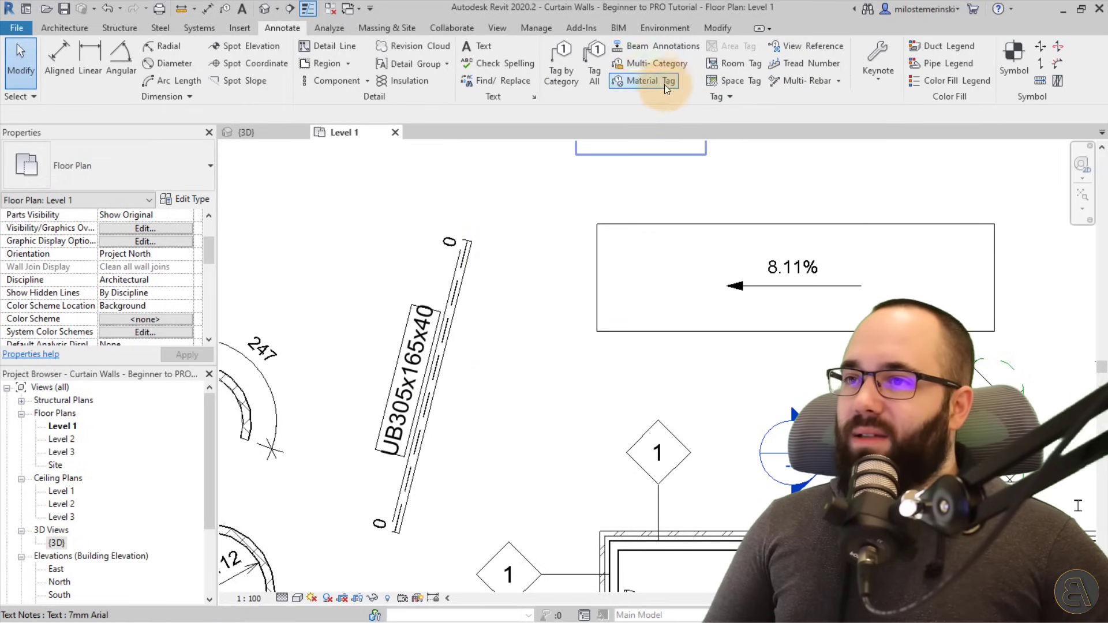
Start the Multi-Category tag tool and load the M_Multi Category Tag family from the US Metric Annotations folder
{"action": "left_click", "coordinate": [642, 64]}
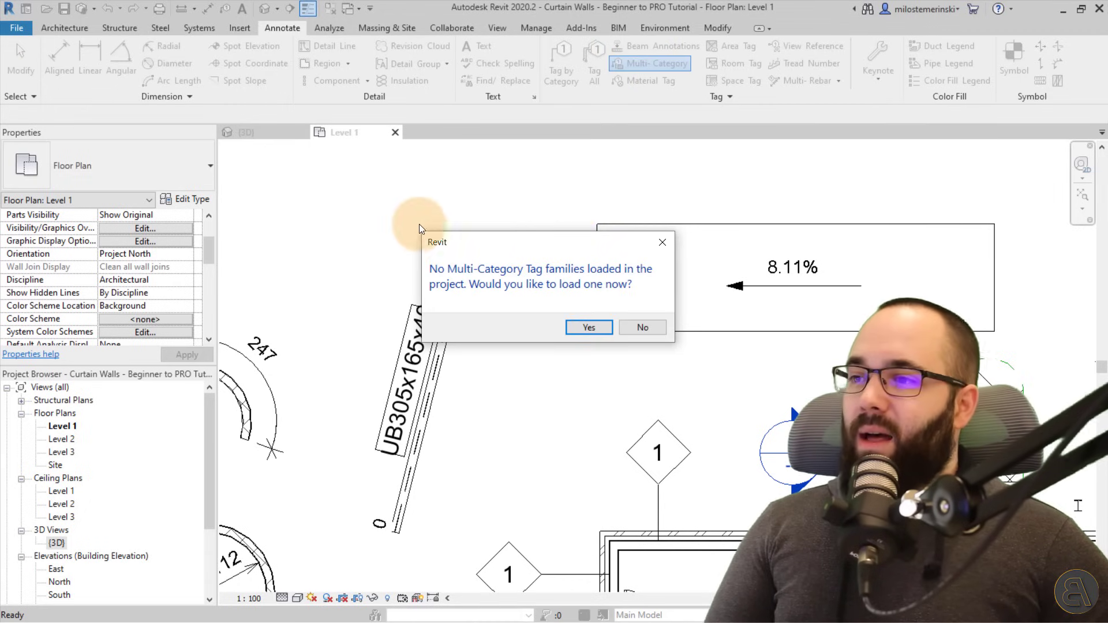
{"action": "left_click", "coordinate": [577, 329]}
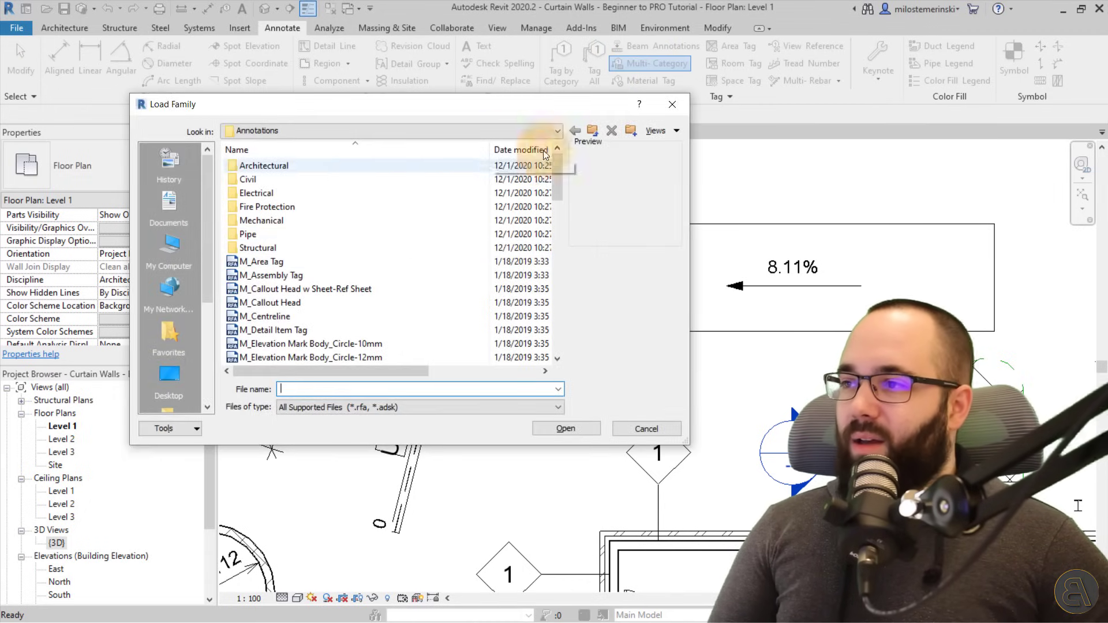
{"action": "left_click", "coordinate": [593, 132]}
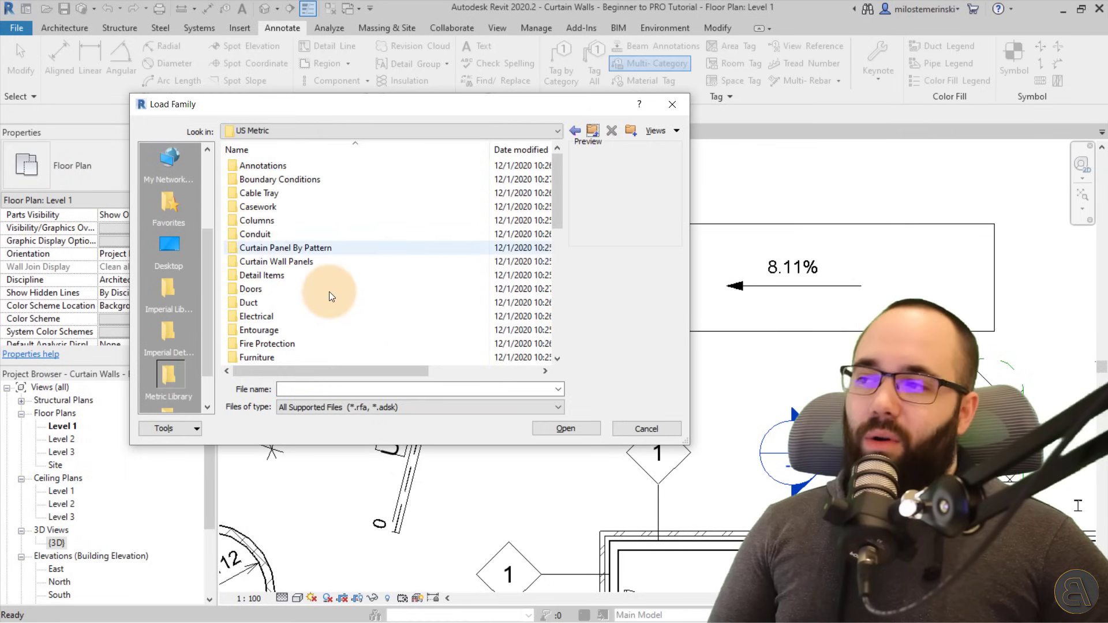
{"action": "double_click", "coordinate": [264, 170]}
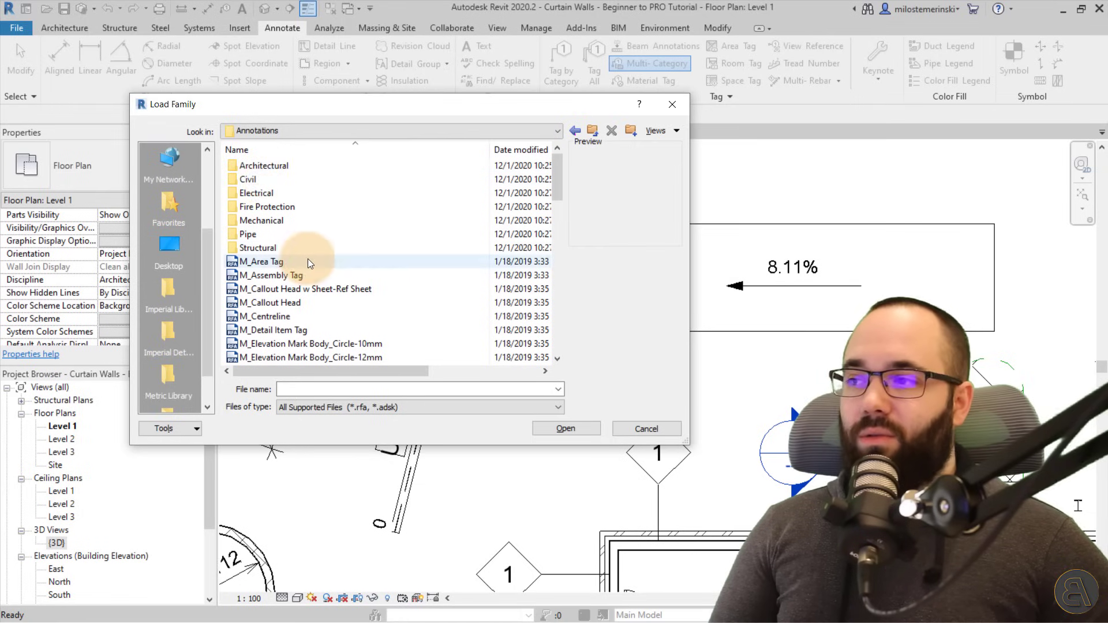
{"action": "scroll", "coordinate": [289, 252], "scroll_direction": "down", "scroll_amount": 1}
{"action": "scroll", "coordinate": [268, 259], "scroll_direction": "down", "scroll_amount": 1}
{"action": "scroll", "coordinate": [275, 242], "scroll_direction": "down", "scroll_amount": 3}
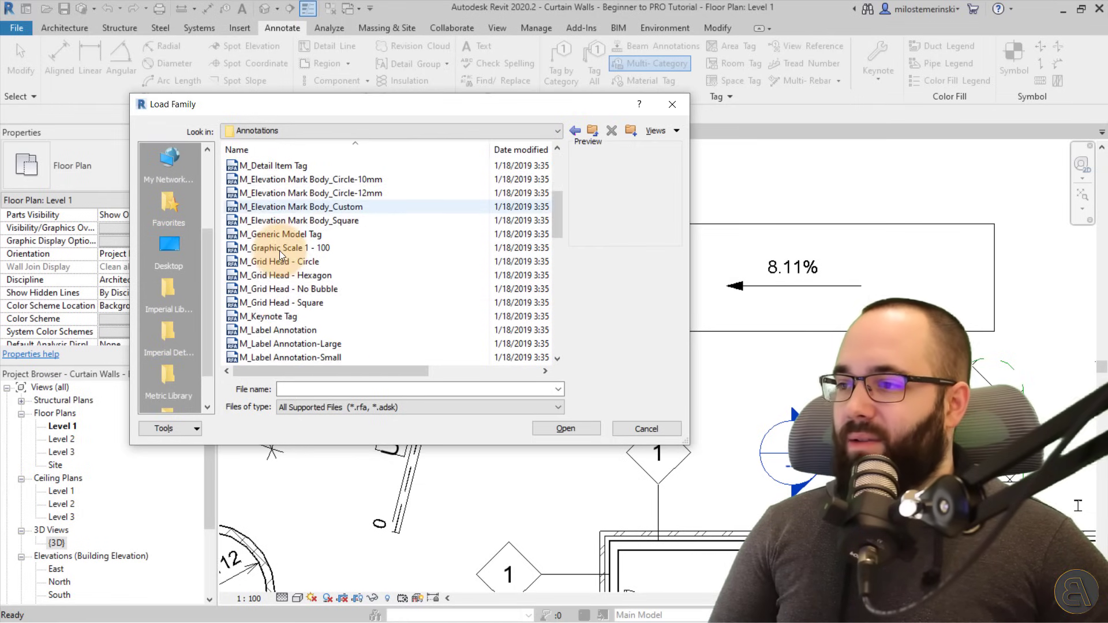
{"action": "scroll", "coordinate": [276, 236], "scroll_direction": "down", "scroll_amount": 3}
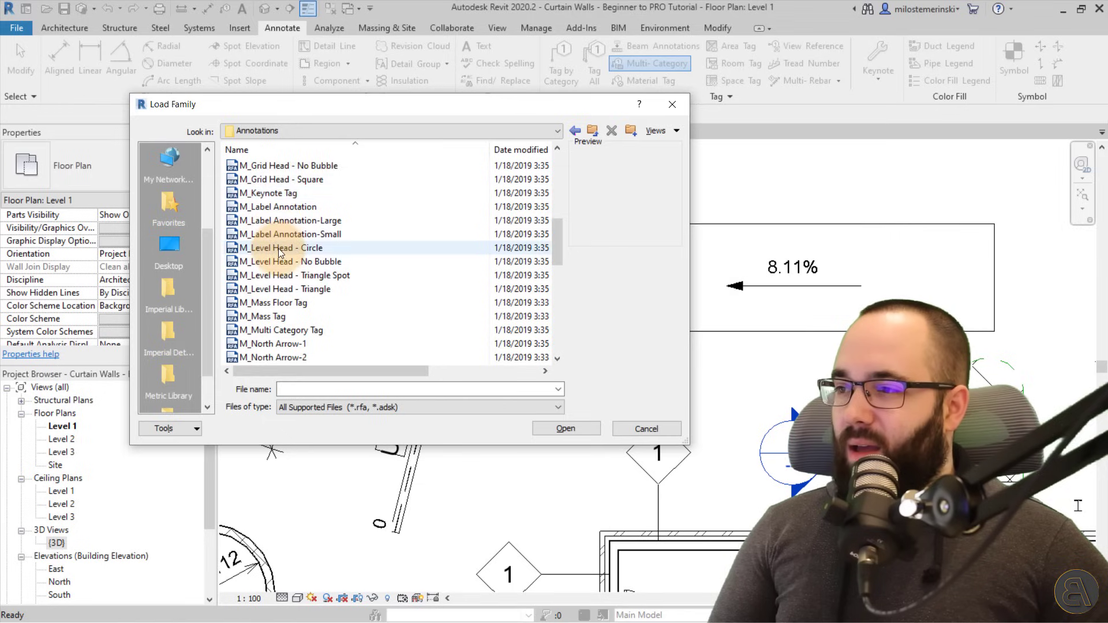
{"action": "left_click", "coordinate": [383, 291]}
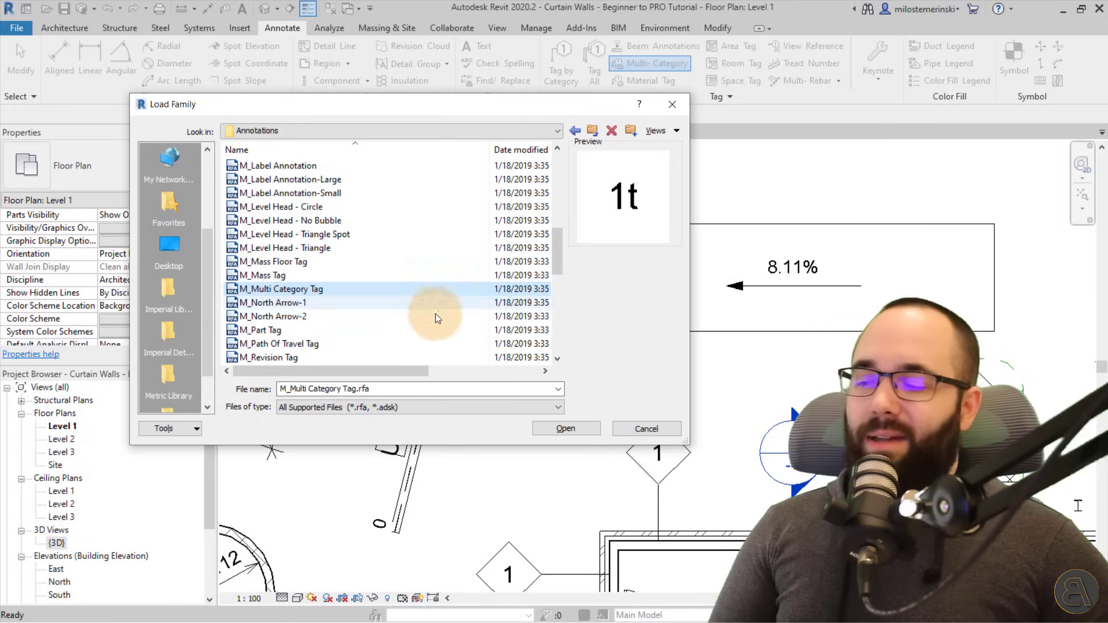
{"action": "left_click", "coordinate": [564, 430]}
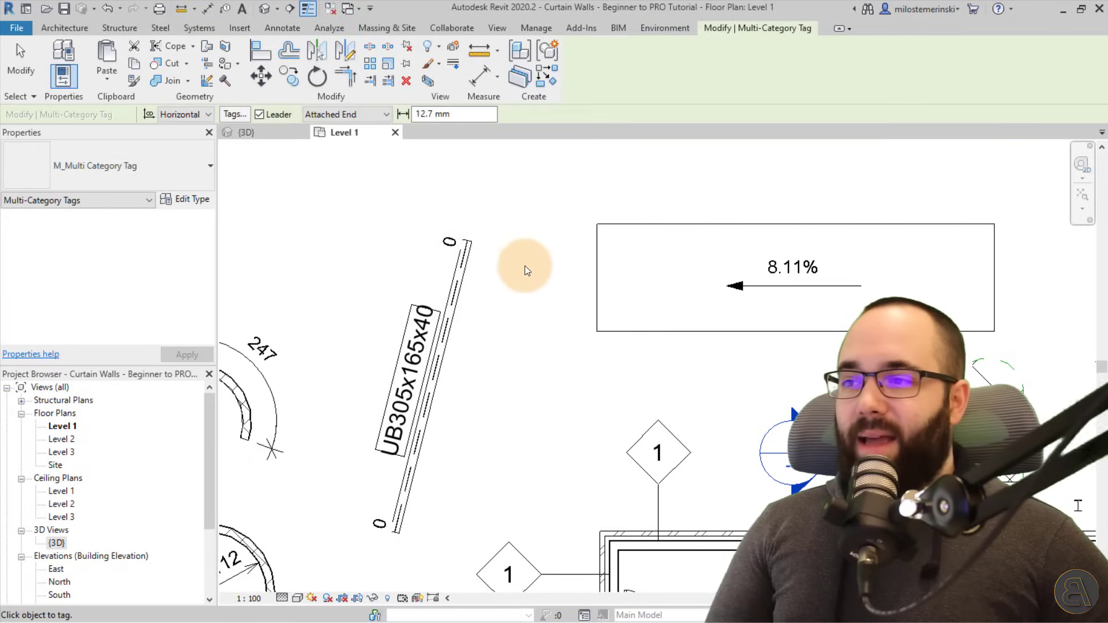
Place multi-category tags with leaders on the inclined beam and on the adjacent edge of the ramp floor
{"action": "left_click", "coordinate": [460, 285]}
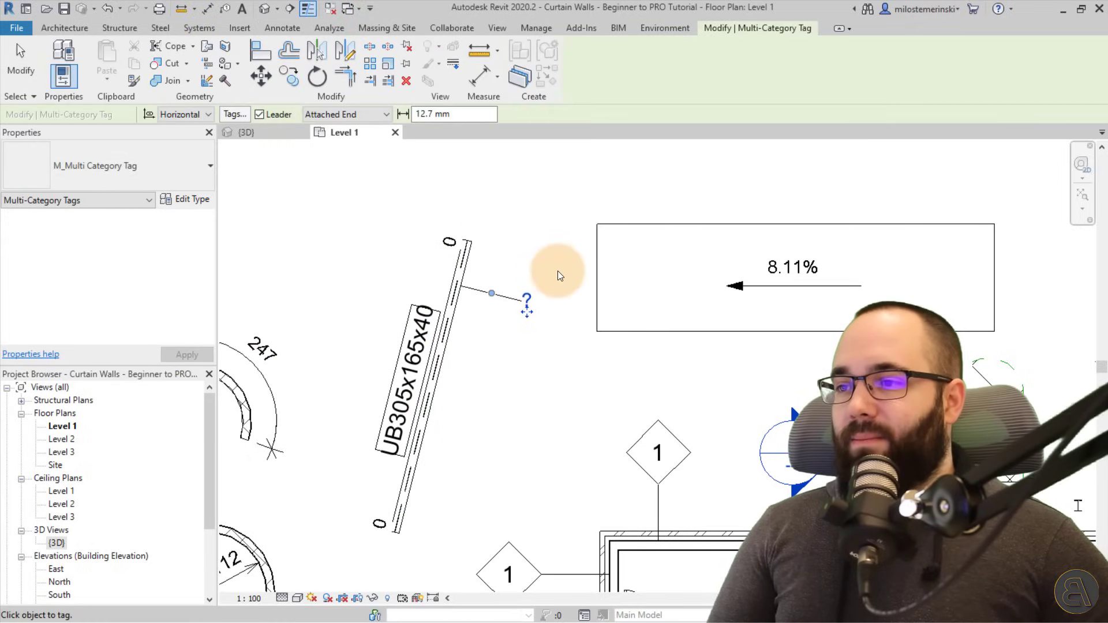
{"action": "left_click", "coordinate": [598, 267]}
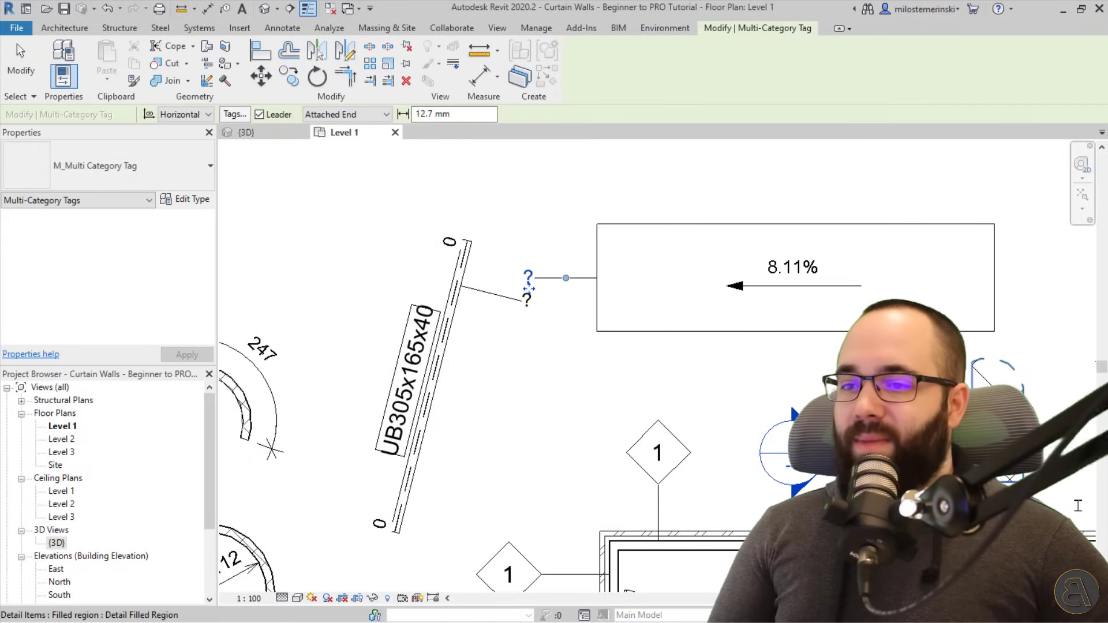
{"action": "middle_click_drag", "start_coordinate": [666, 346], "coordinate": [614, 282]}
{"action": "scroll", "coordinate": [704, 289], "scroll_direction": "down", "scroll_amount": 2}
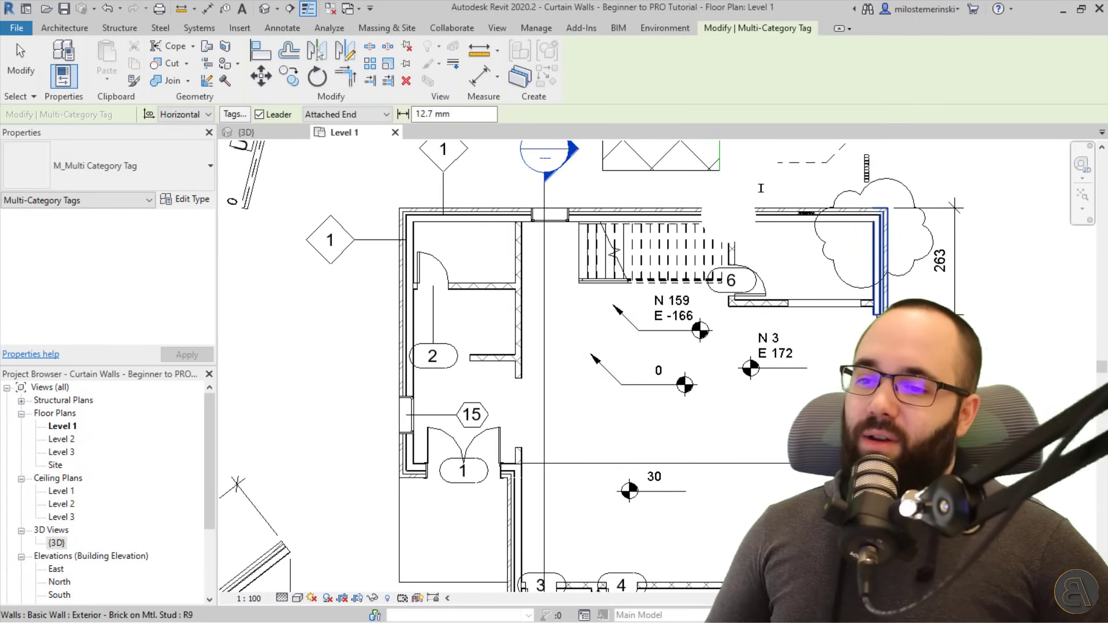
{"action": "key", "text": "Escape"}
{"action": "key", "text": "Escape"}
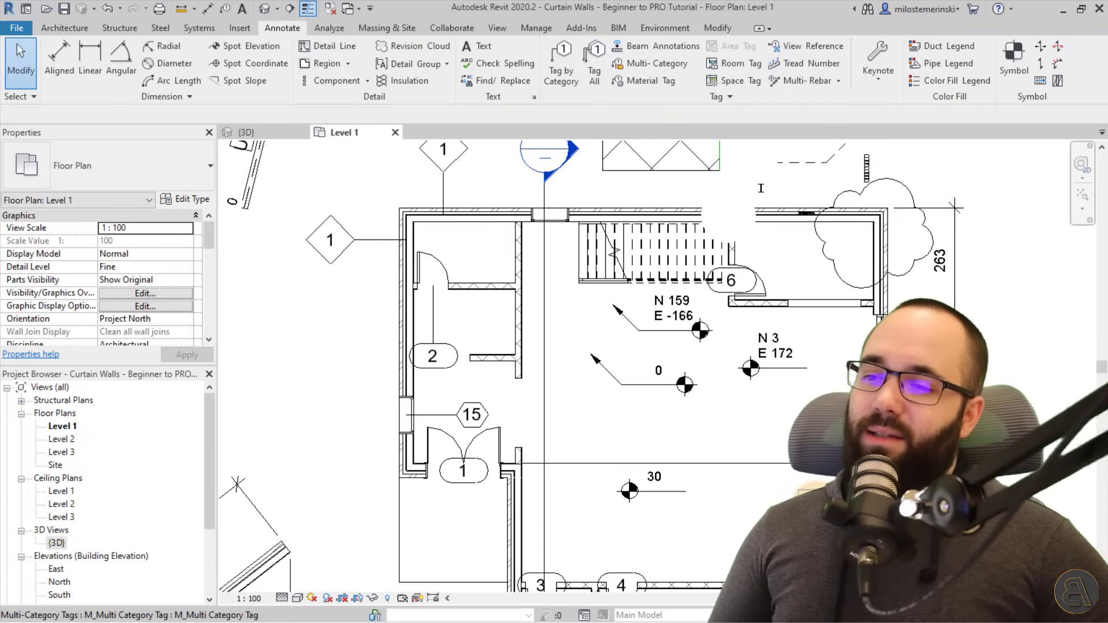
Inspect the Type Mark in the type properties of the M_Fixed 0915 x 1830mm window tagged 18, leaving it as is
{"action": "scroll", "coordinate": [604, 386], "scroll_direction": "down", "scroll_amount": 2}
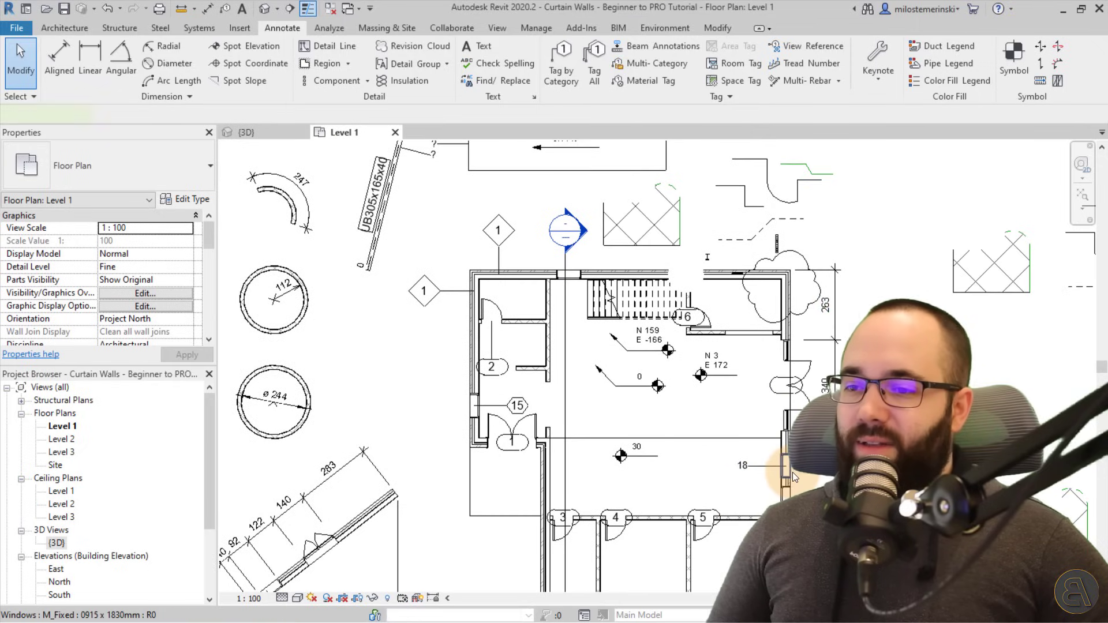
{"action": "left_click", "coordinate": [792, 472]}
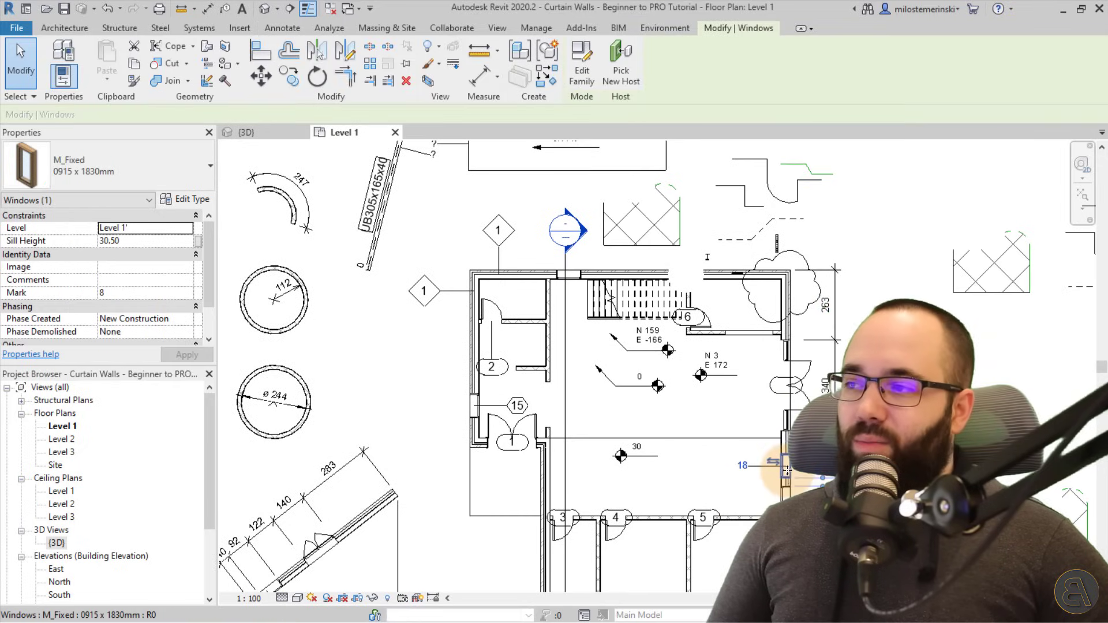
{"action": "left_click", "coordinate": [191, 200]}
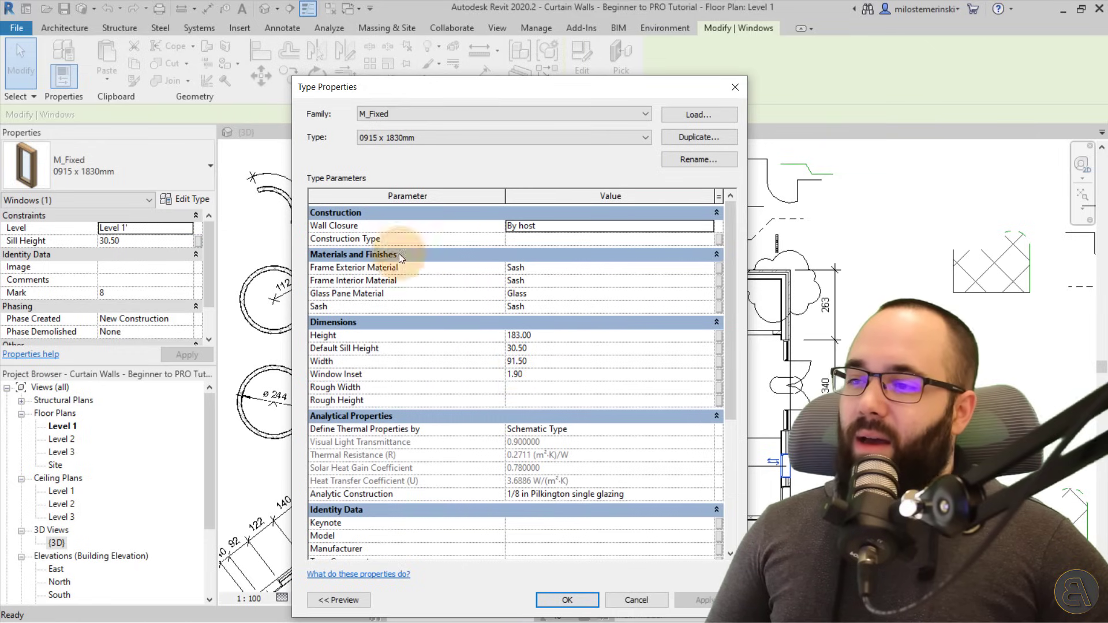
{"action": "left_click_drag", "start_coordinate": [471, 97], "coordinate": [392, 50]}
{"action": "scroll", "coordinate": [399, 288], "scroll_direction": "down", "scroll_amount": 3}
{"action": "scroll", "coordinate": [398, 287], "scroll_direction": "down", "scroll_amount": 2}
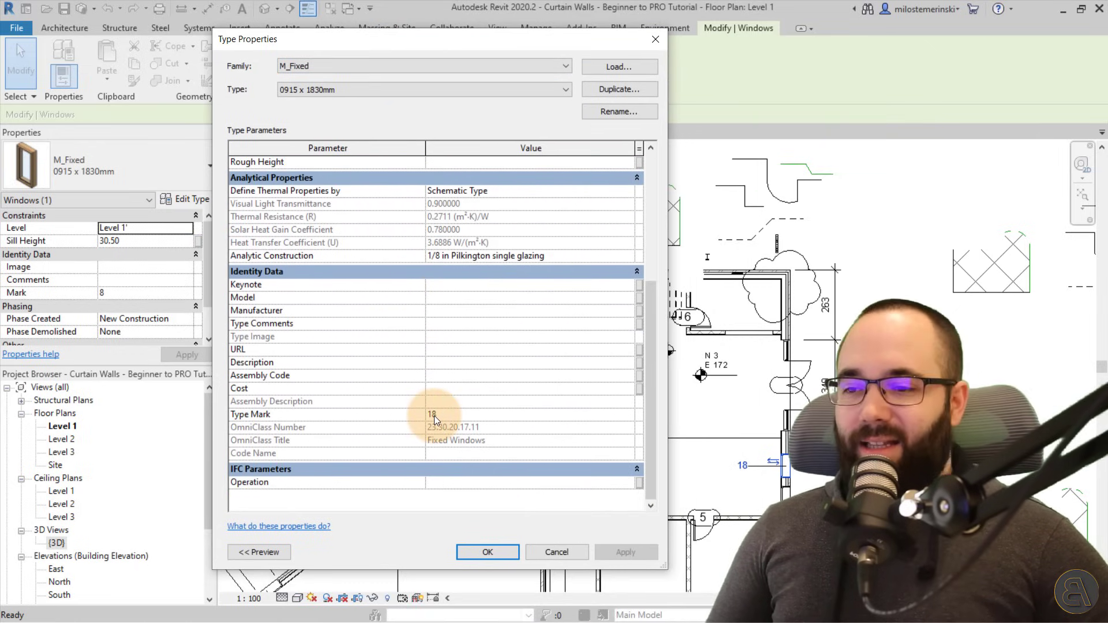
{"action": "key", "text": "Escape"}
{"action": "key", "text": "Escape"}
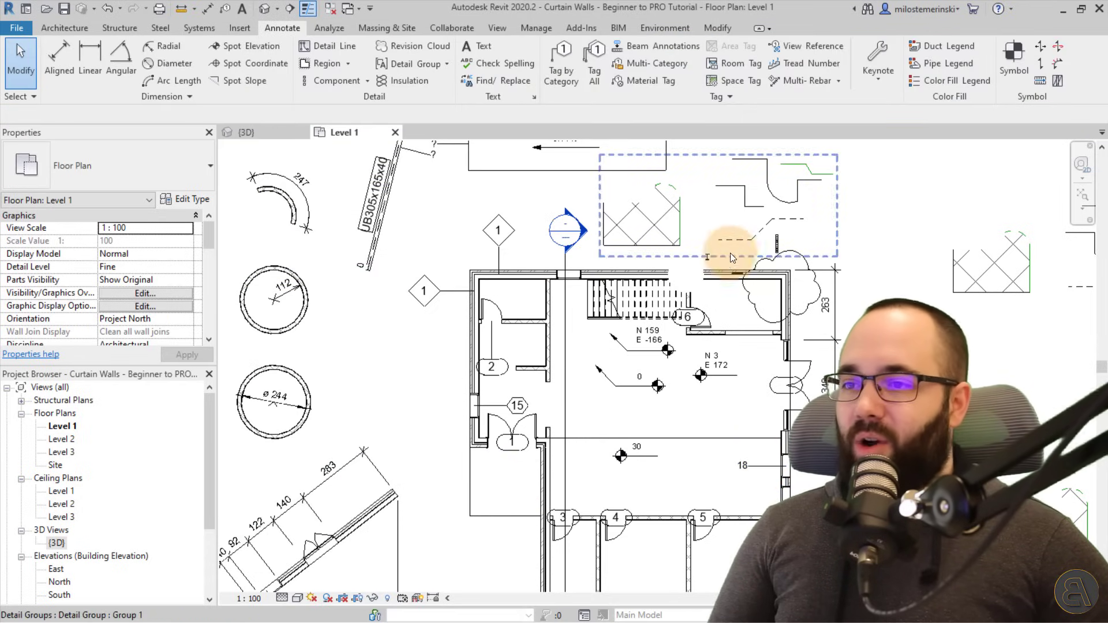
Set the Type Mark of the ramp's Generic 150mm floor type to SDFbsfdgjsdeym and apply it
{"action": "middle_click_drag", "start_coordinate": [591, 381], "coordinate": [668, 540]}
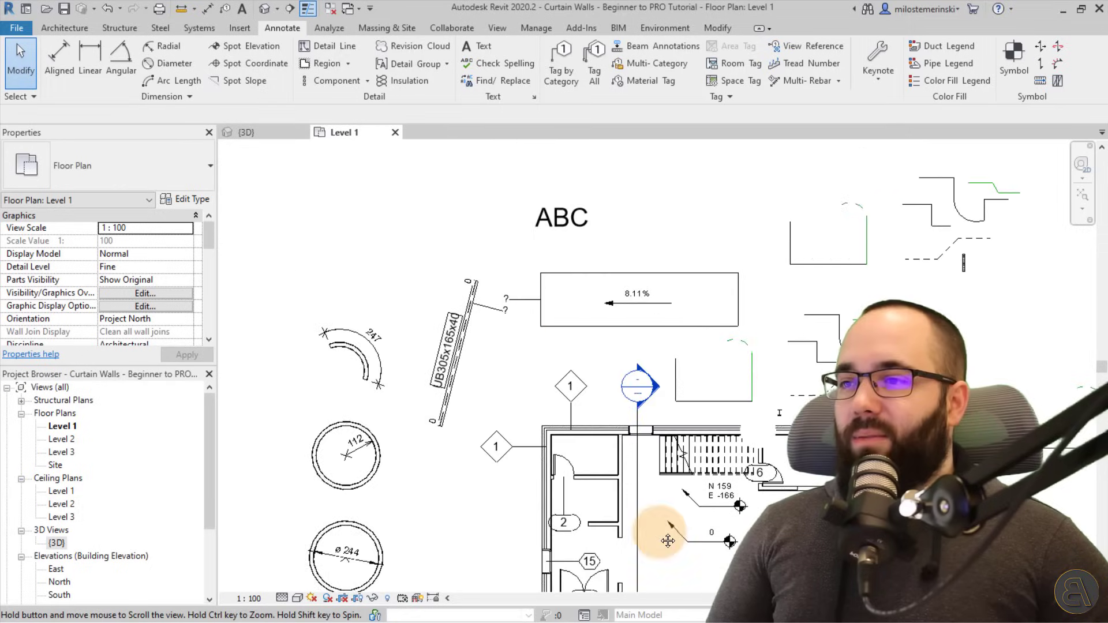
{"action": "scroll", "coordinate": [545, 315], "scroll_direction": "up", "scroll_amount": 3}
{"action": "left_click", "coordinate": [545, 315]}
{"action": "left_click", "coordinate": [170, 203]}
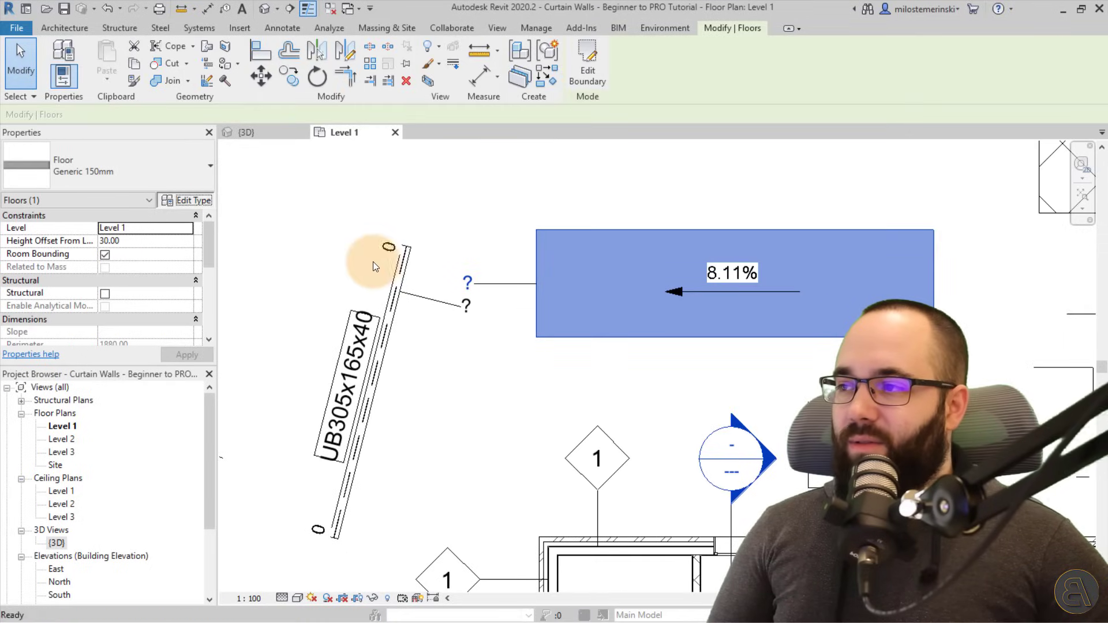
{"action": "scroll", "coordinate": [431, 272], "scroll_direction": "down", "scroll_amount": 1}
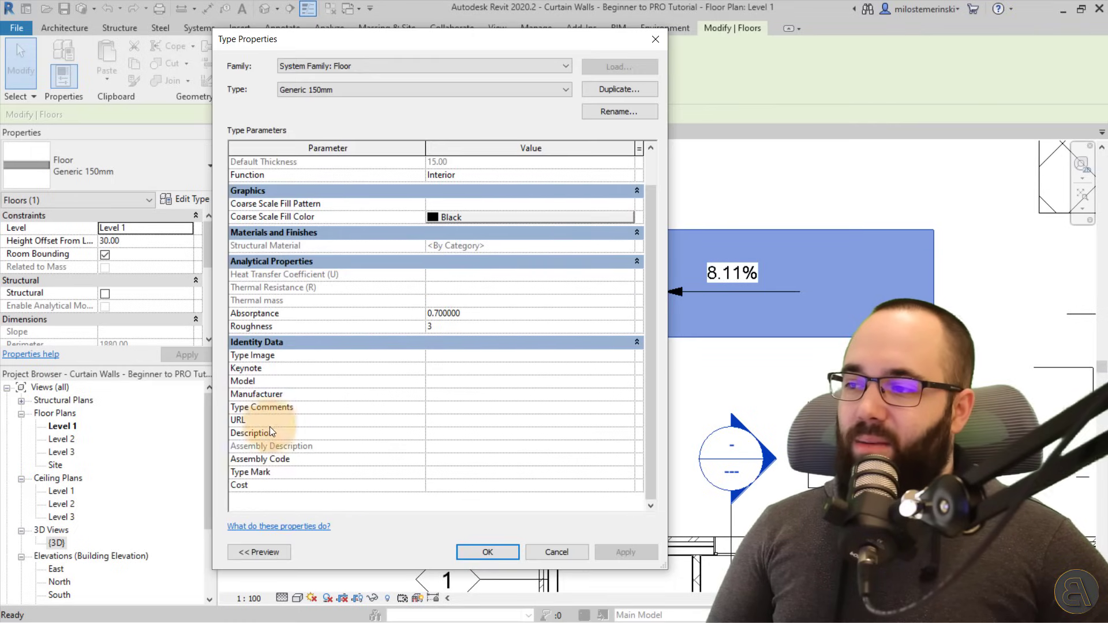
{"action": "left_click", "coordinate": [497, 473]}
{"action": "type", "text": "SDFbsfdgjsdeym"}
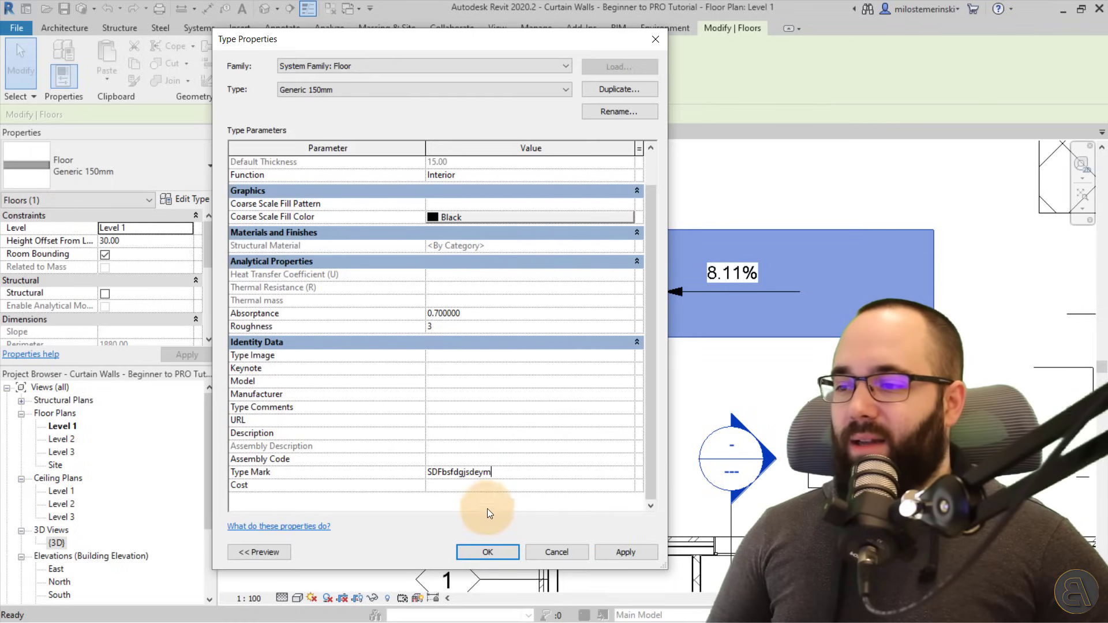
{"action": "left_click", "coordinate": [623, 552]}
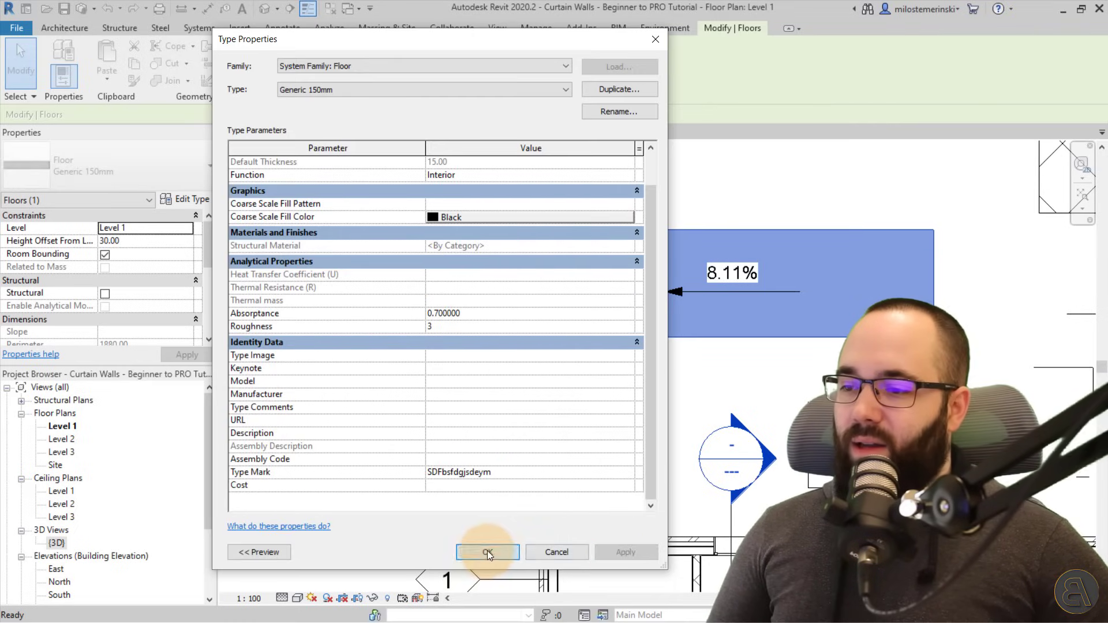
{"action": "left_click", "coordinate": [487, 551]}
Move the ramp floor's multi-category tag up into the open space above the inclined beam
{"action": "left_click", "coordinate": [534, 374]}
{"action": "left_click_drag", "start_coordinate": [496, 283], "coordinate": [476, 180]}
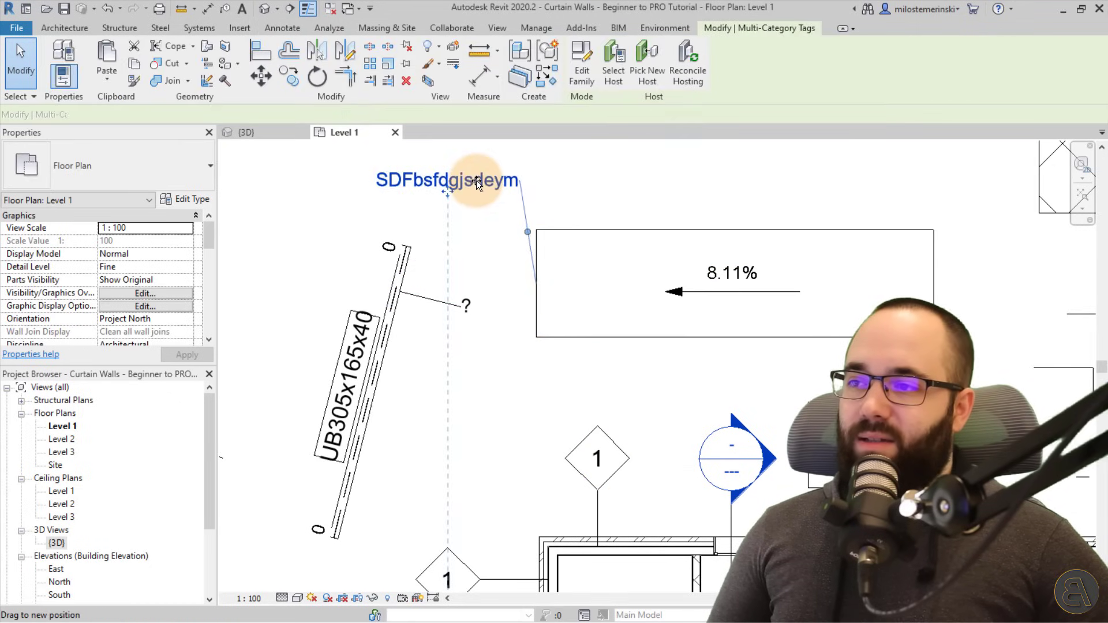
{"action": "left_click", "coordinate": [488, 206]}
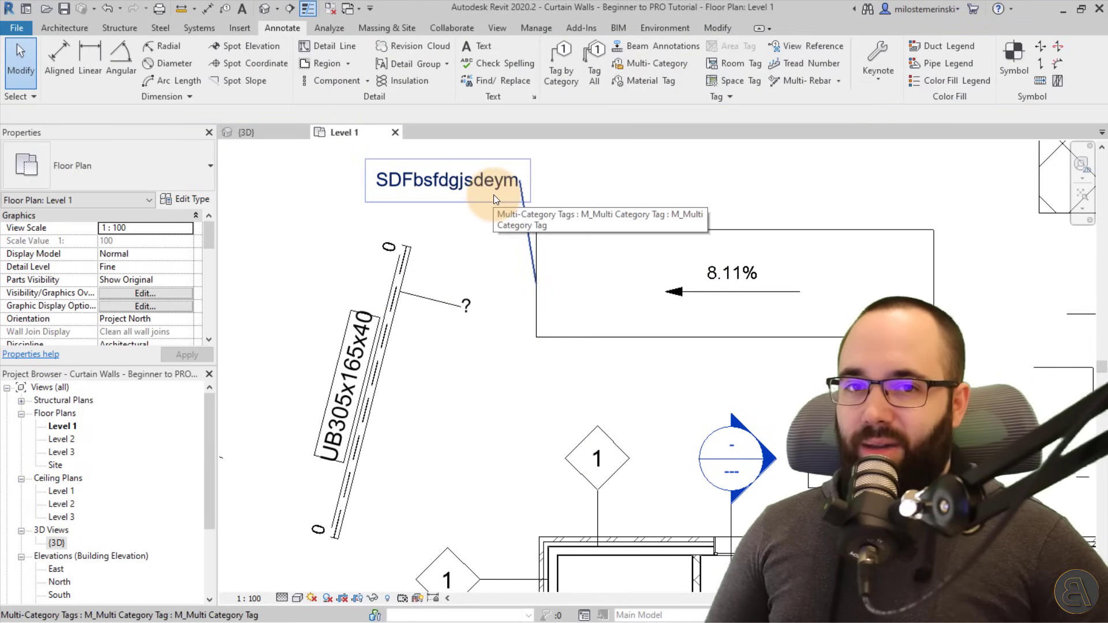
Tag the Gypsum Wall Board layer at the exterior wall's upper-left corner with a material tag and leader, placing its text outside the building
{"action": "left_click", "coordinate": [633, 84]}
{"action": "scroll", "coordinate": [624, 185], "scroll_direction": "down", "scroll_amount": 2}
{"action": "middle_click_drag", "start_coordinate": [631, 192], "coordinate": [602, 115]}
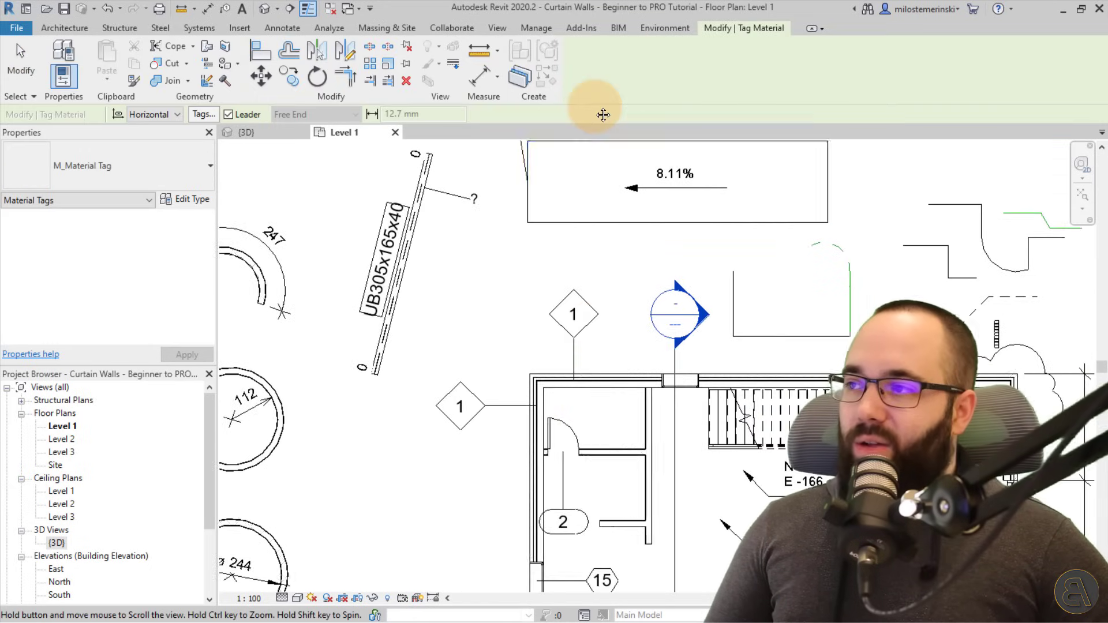
{"action": "scroll", "coordinate": [535, 430], "scroll_direction": "up", "scroll_amount": 6}
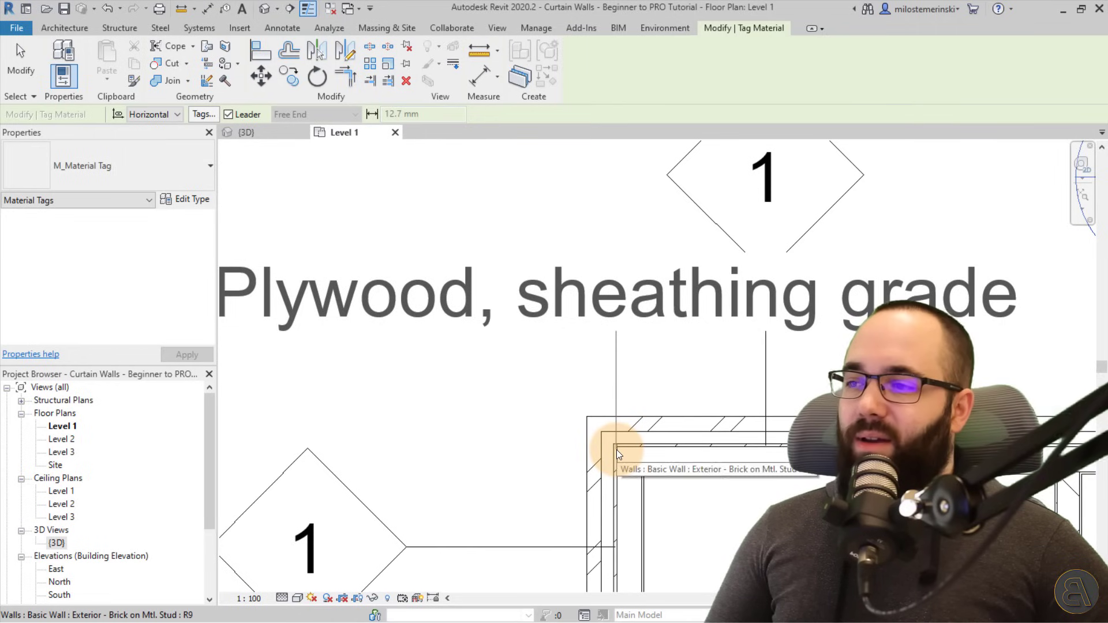
{"action": "left_click", "coordinate": [642, 479]}
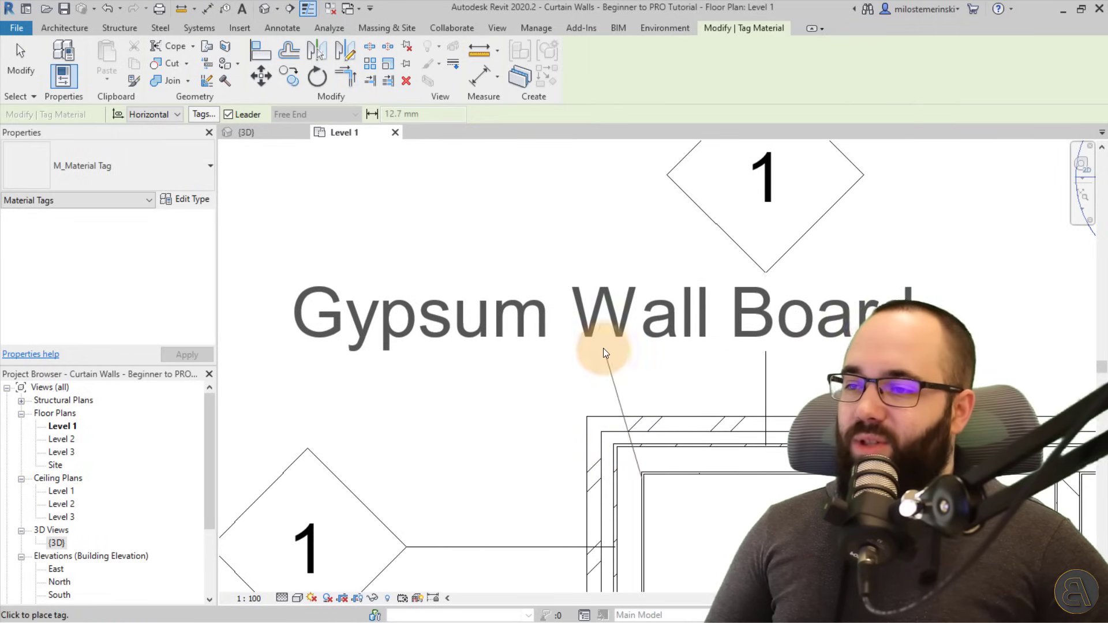
{"action": "scroll", "coordinate": [472, 244], "scroll_direction": "down", "scroll_amount": 1}
{"action": "middle_click_drag", "start_coordinate": [472, 243], "coordinate": [643, 235]}
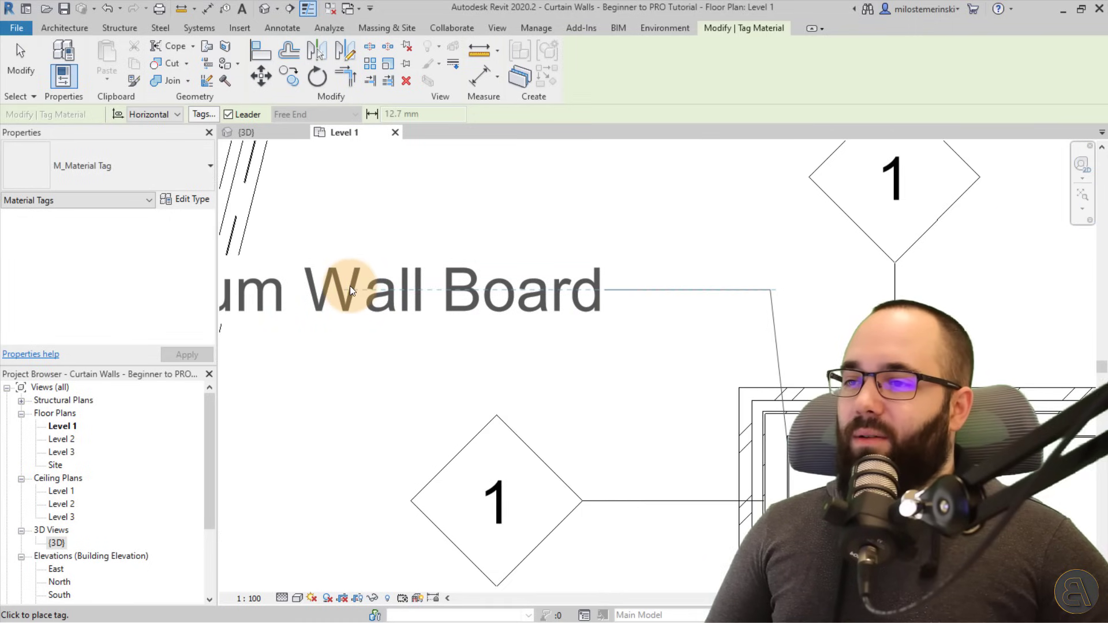
{"action": "left_click", "coordinate": [350, 286]}
Tag the Common brick layer of the left exterior wall with a material tag, placing its text below the wall tag
{"action": "scroll", "coordinate": [551, 220], "scroll_direction": "down", "scroll_amount": 2}
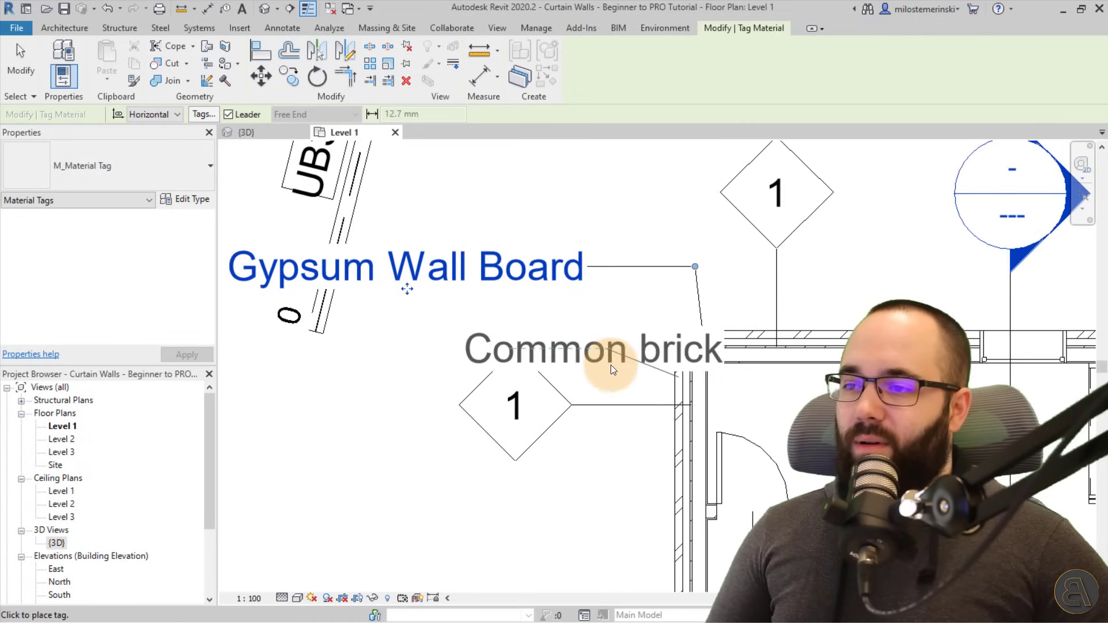
{"action": "scroll", "coordinate": [611, 364], "scroll_direction": "down", "scroll_amount": 1}
{"action": "middle_click_drag", "start_coordinate": [611, 365], "coordinate": [747, 182]}
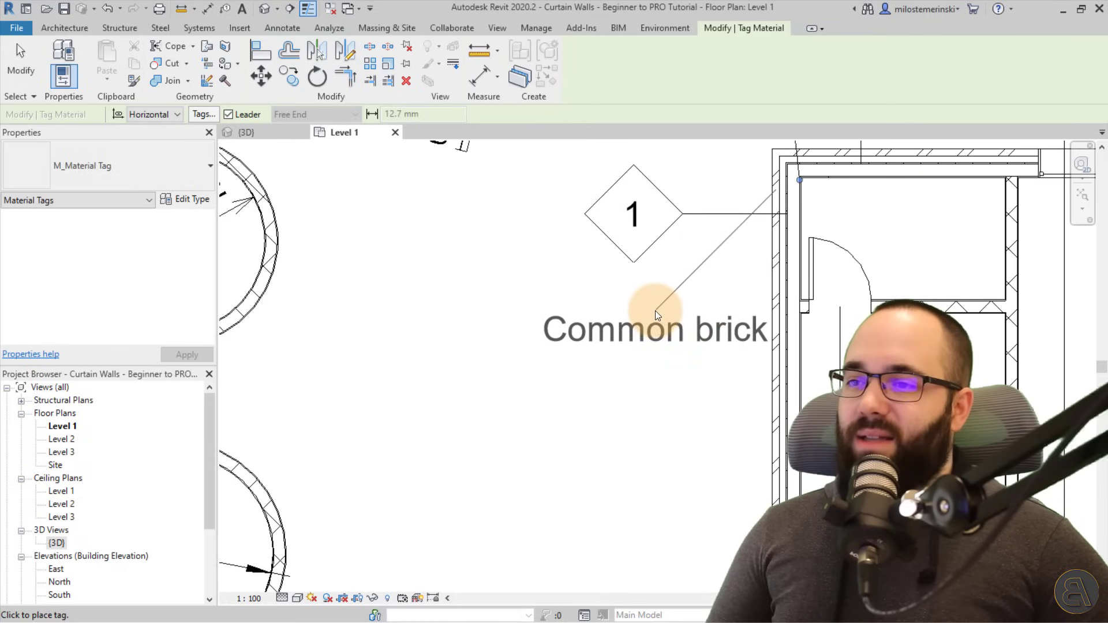
{"action": "left_click", "coordinate": [467, 314]}
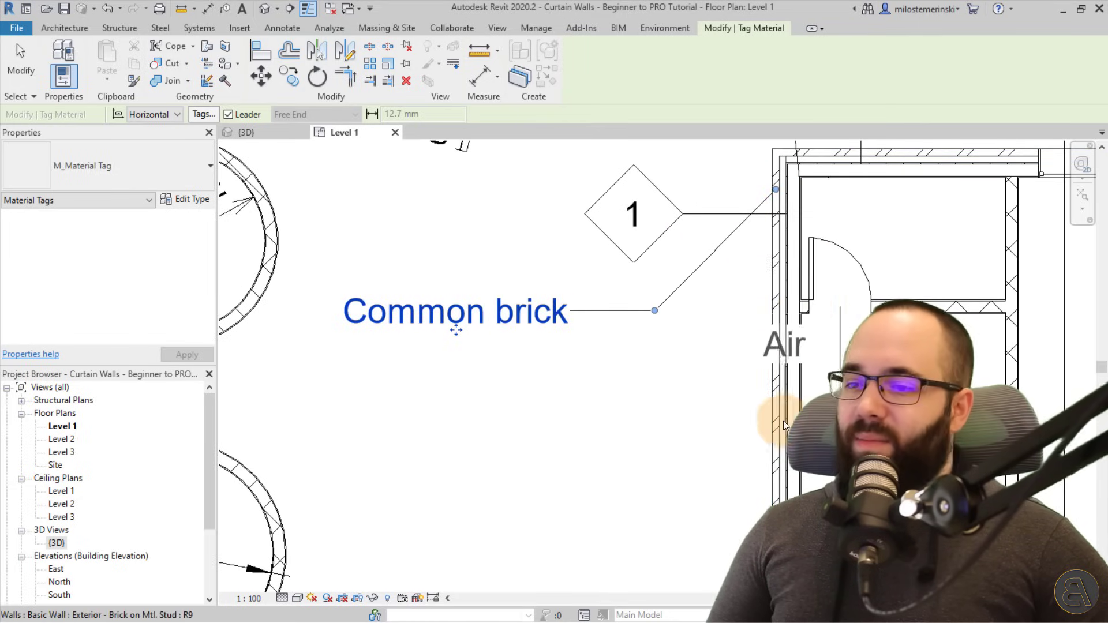
Place a material tag with a leader on the floor outside the double entrance door, with its text outside the building
{"action": "middle_click_drag", "start_coordinate": [784, 420], "coordinate": [605, 193]}
{"action": "scroll", "coordinate": [609, 260], "scroll_direction": "down", "scroll_amount": 2}
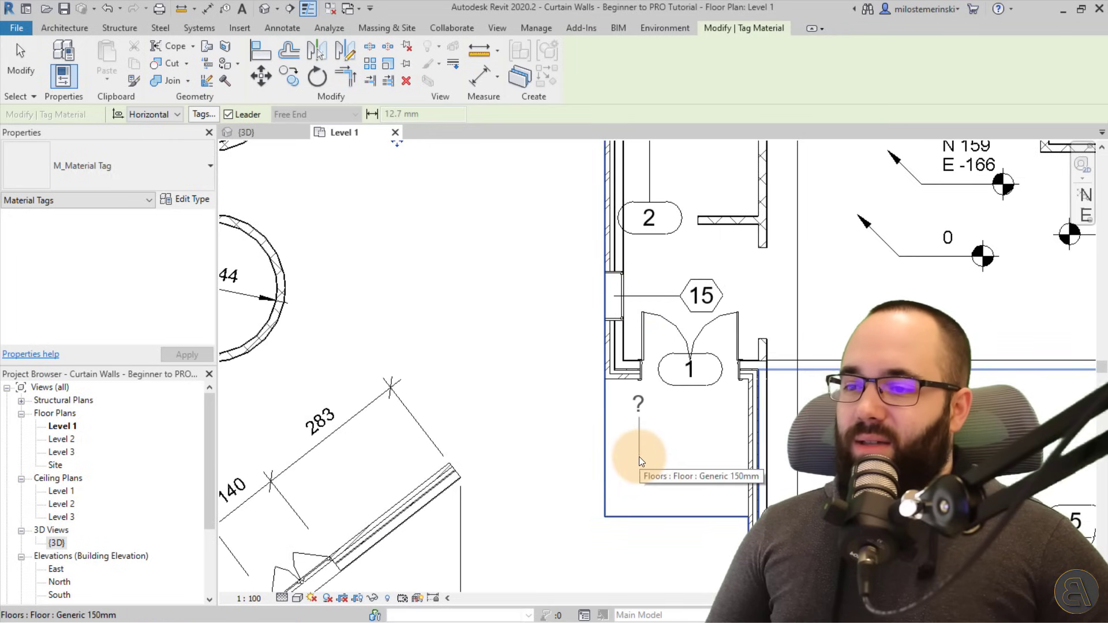
{"action": "left_click", "coordinate": [653, 420]}
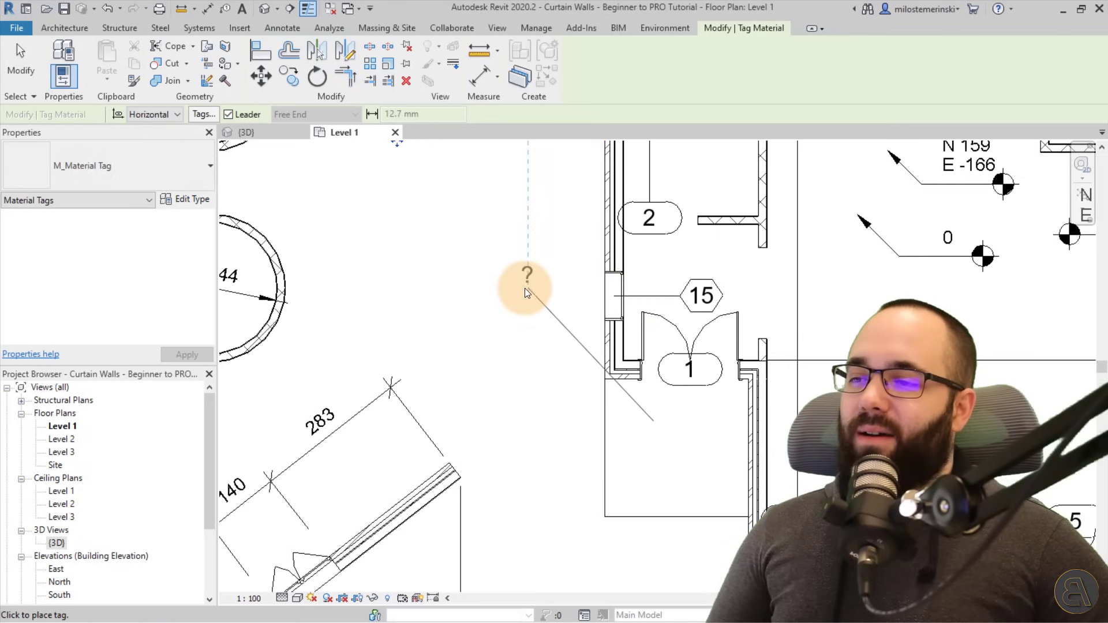
{"action": "left_click", "coordinate": [451, 288]}
{"action": "key", "text": "Escape"}
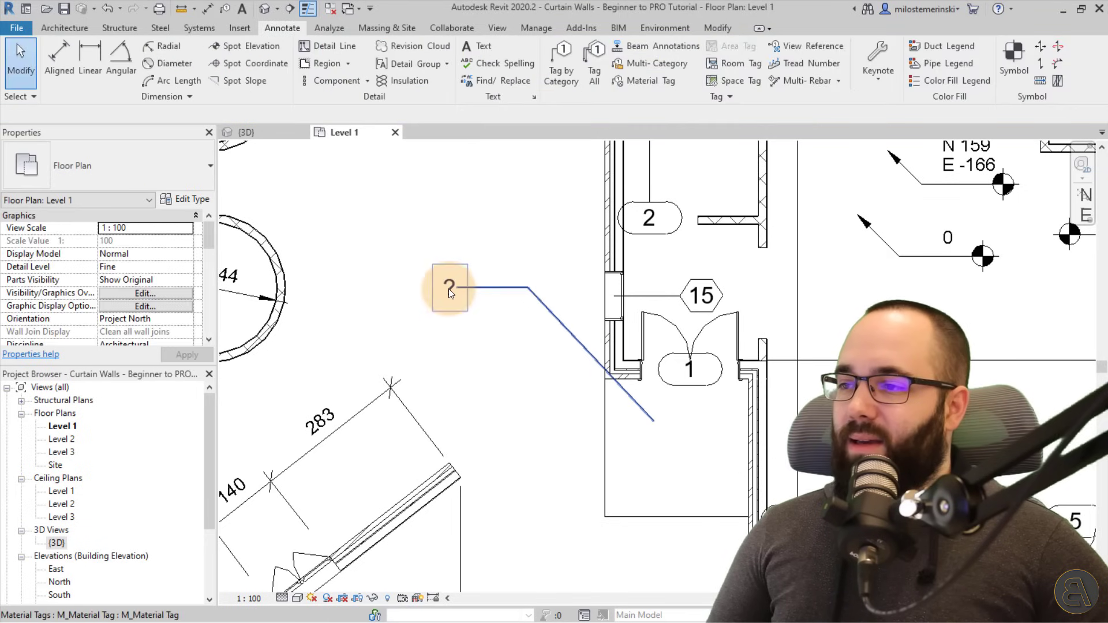
{"action": "left_click", "coordinate": [448, 289]}
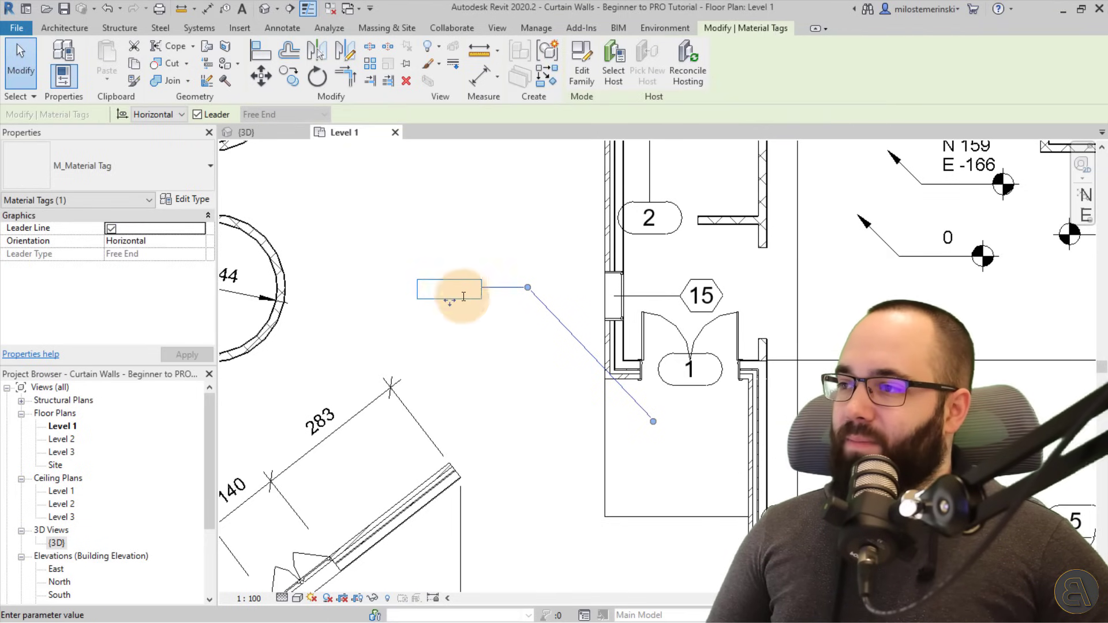
Assign Asphalt, Bitumen as the material of the structure layer in the Generic 150mm floor type and apply it
{"action": "left_click", "coordinate": [597, 427]}
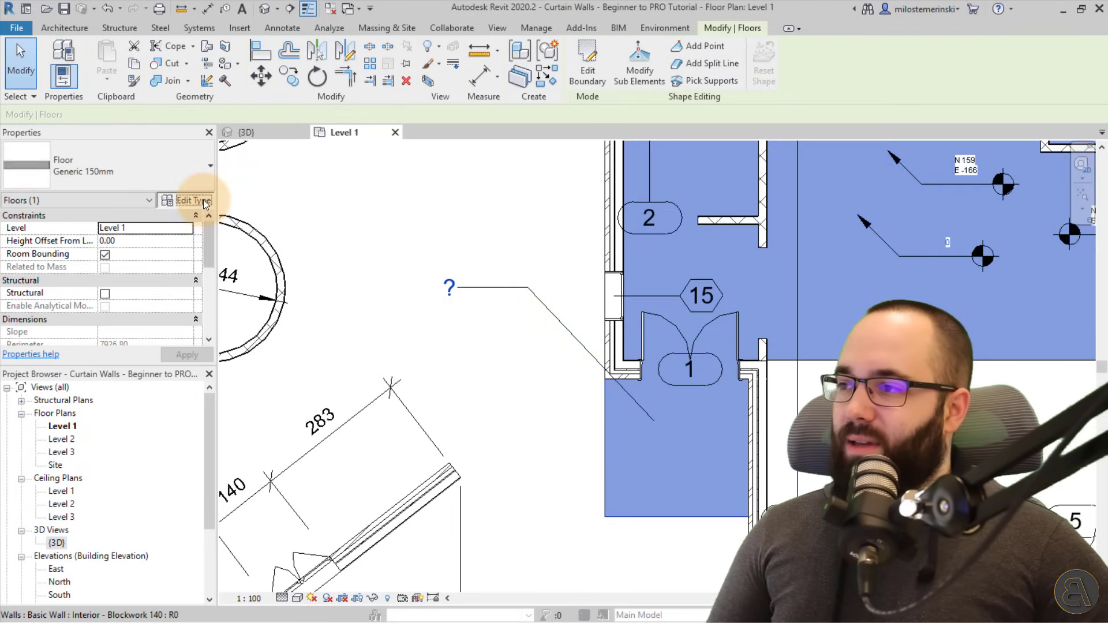
{"action": "left_click", "coordinate": [206, 202]}
{"action": "left_click", "coordinate": [441, 181]}
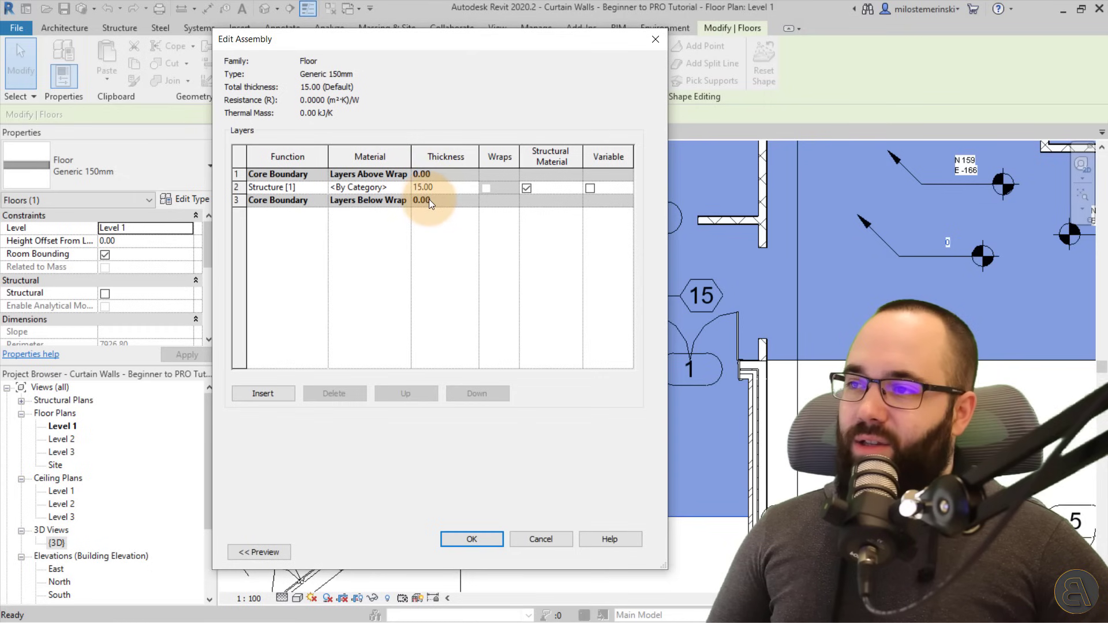
{"action": "left_click", "coordinate": [404, 188]}
{"action": "left_click", "coordinate": [404, 189]}
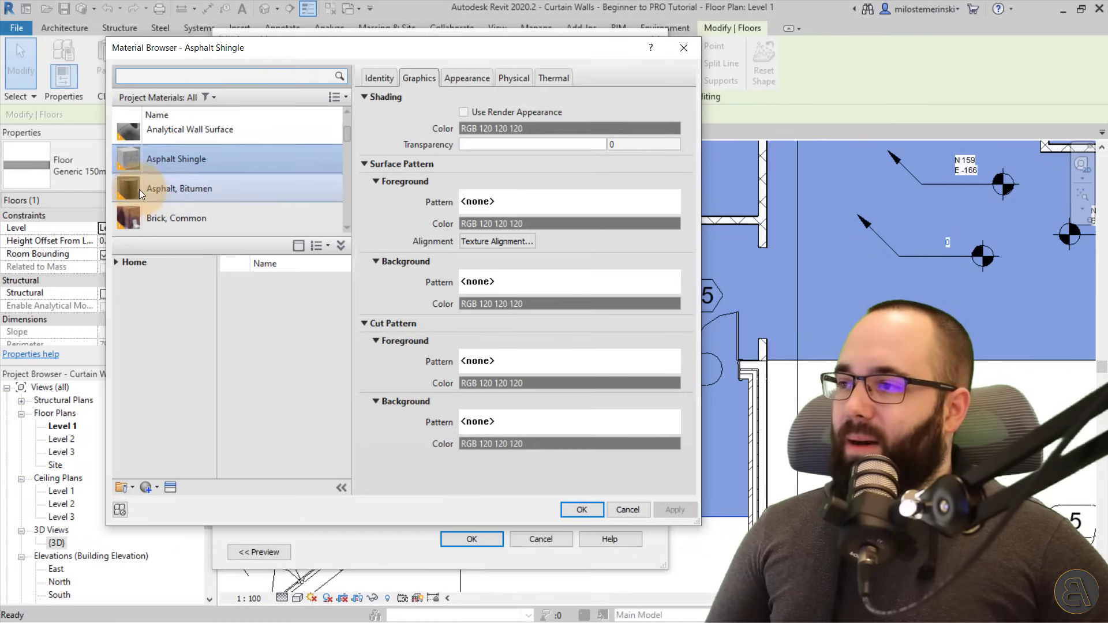
{"action": "left_click", "coordinate": [155, 189]}
{"action": "left_click", "coordinate": [581, 509]}
{"action": "left_click", "coordinate": [471, 539]}
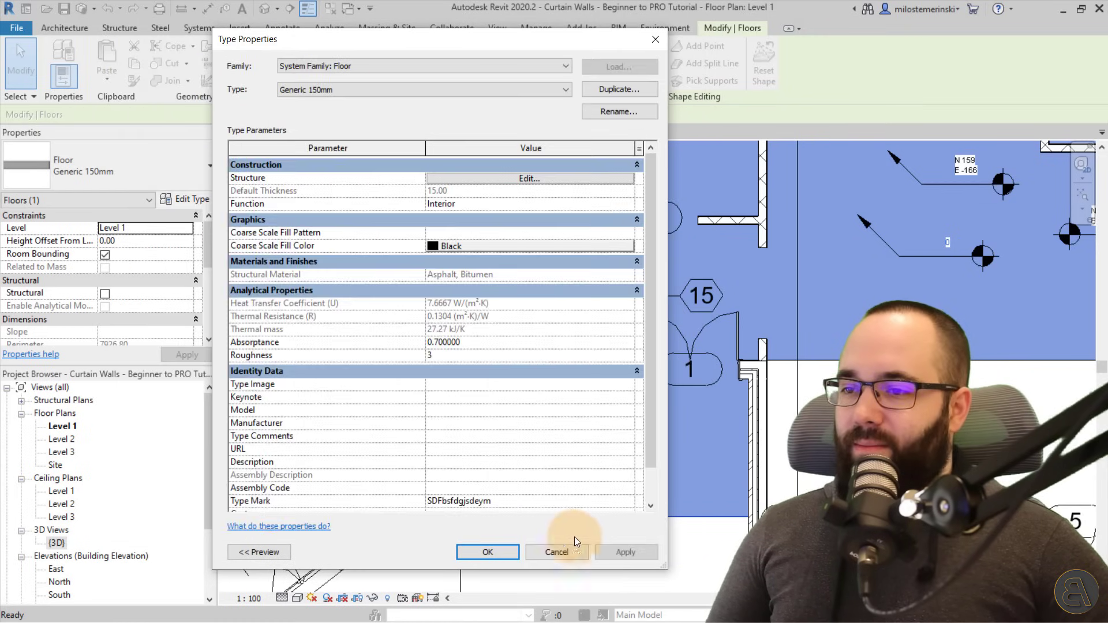
{"action": "left_click", "coordinate": [625, 552]}
{"action": "left_click", "coordinate": [485, 551]}
{"action": "left_click", "coordinate": [643, 559]}
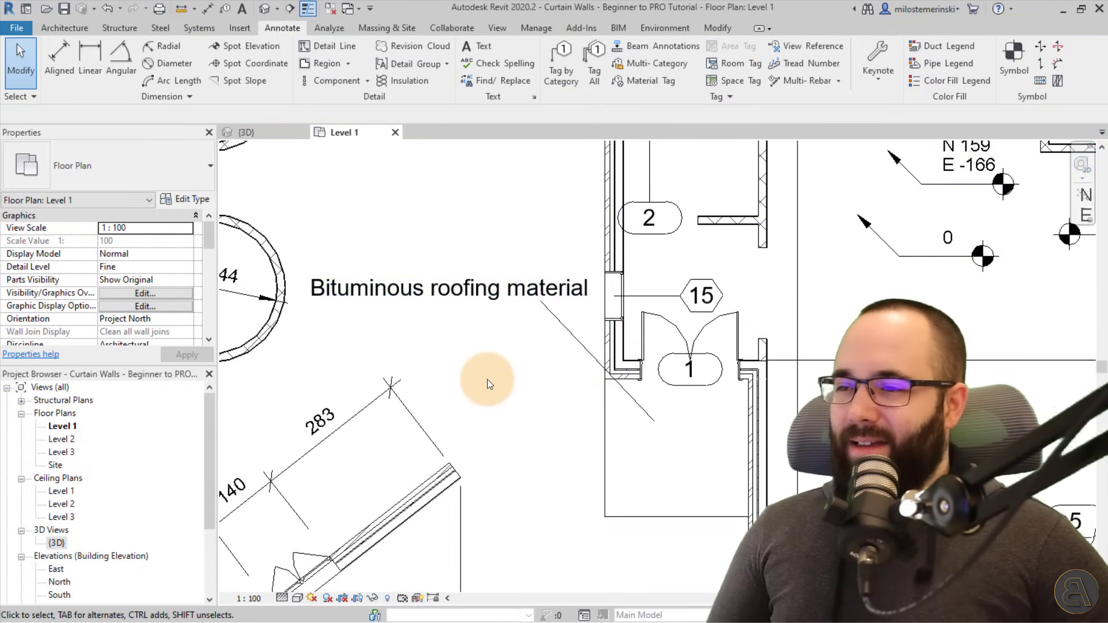
Place room tags without leaders in the upper-left room and in the upper-right room beside the stair
{"action": "scroll", "coordinate": [519, 364], "scroll_direction": "down", "scroll_amount": 3}
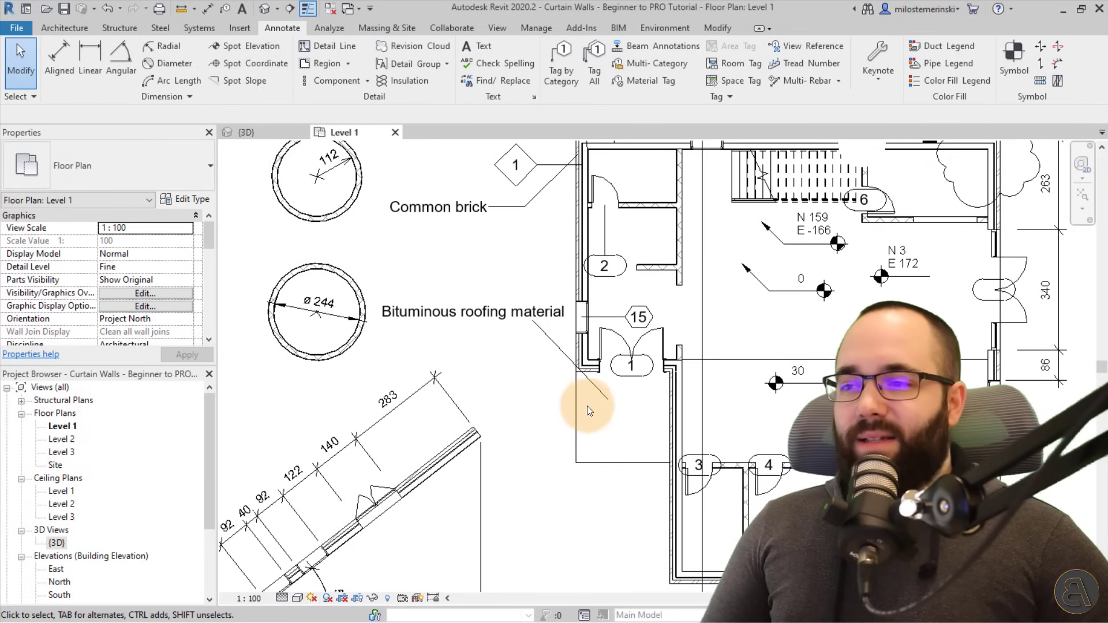
{"action": "scroll", "coordinate": [522, 346], "scroll_direction": "down", "scroll_amount": 2}
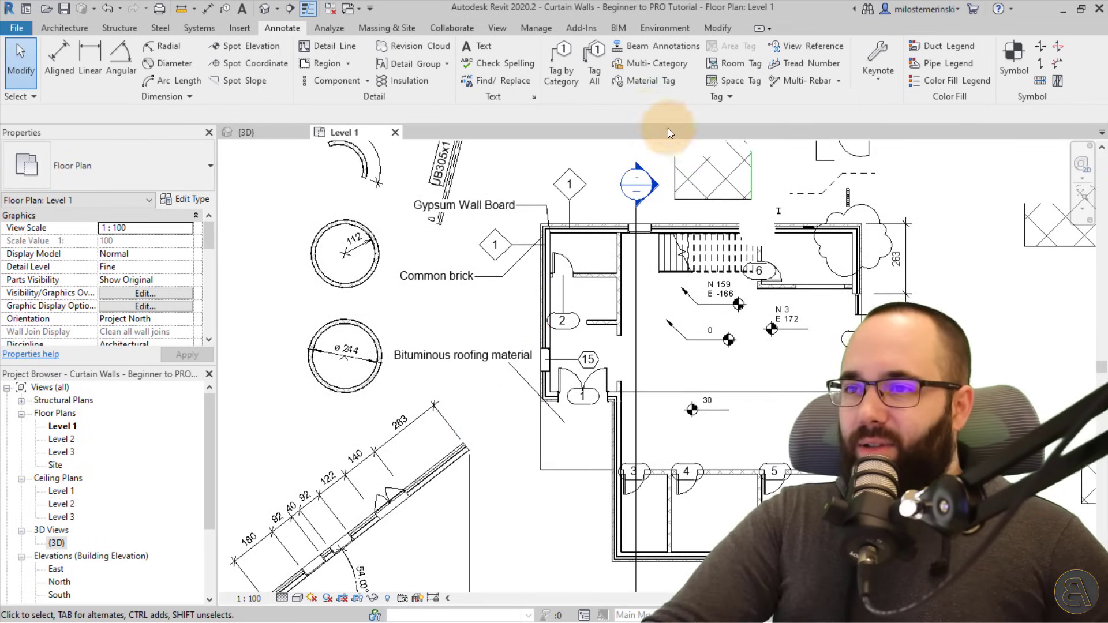
{"action": "left_click", "coordinate": [728, 65]}
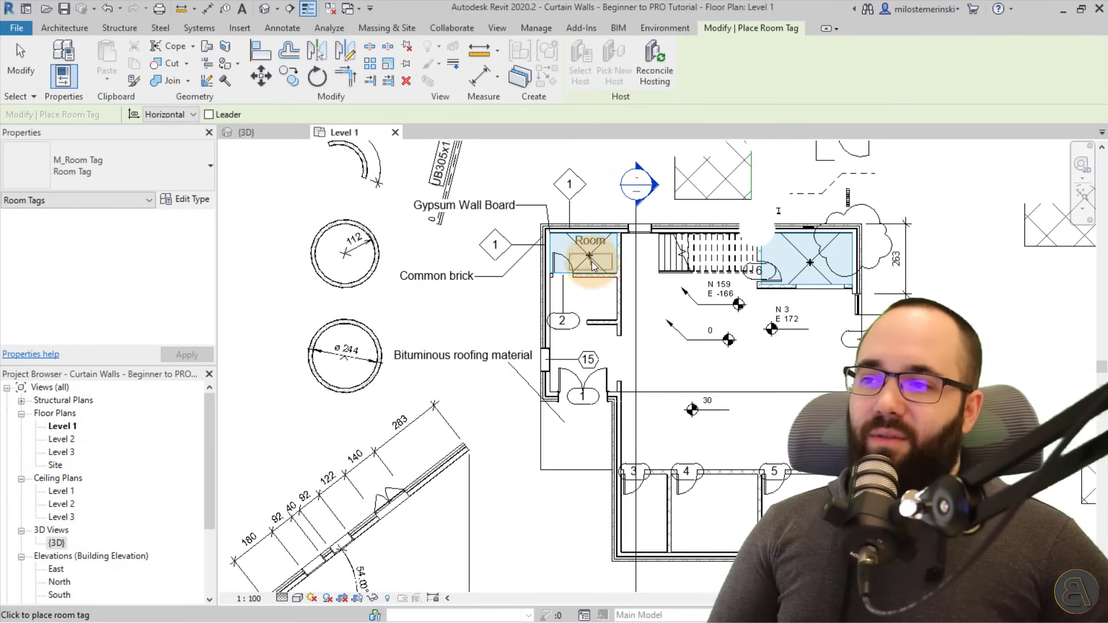
{"action": "left_click", "coordinate": [826, 275]}
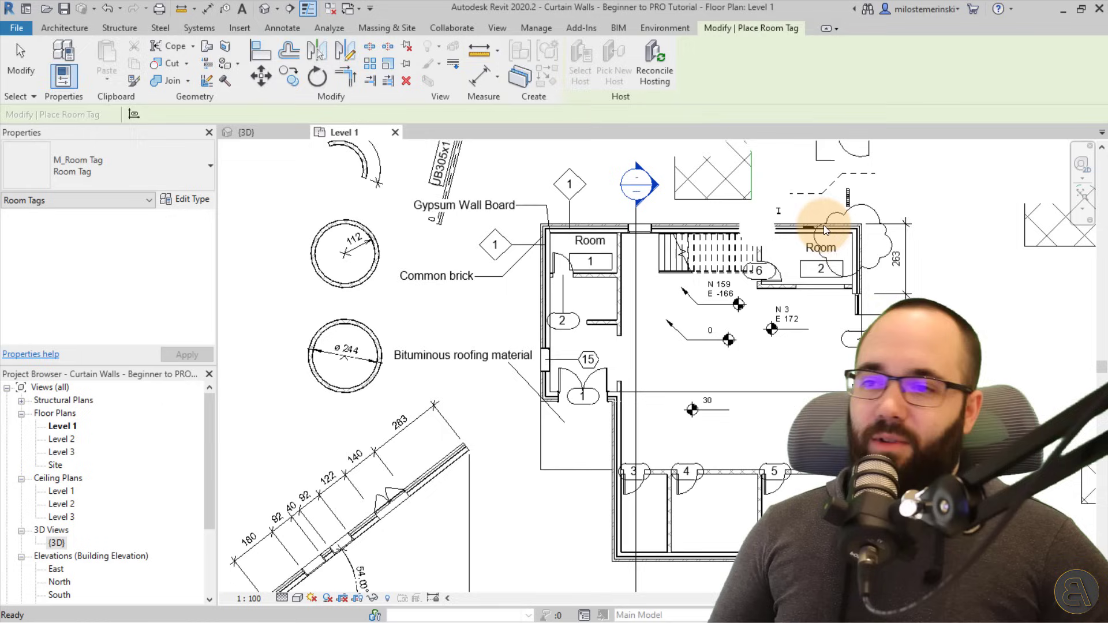
{"action": "key", "text": "Escape"}
{"action": "key", "text": "Escape"}
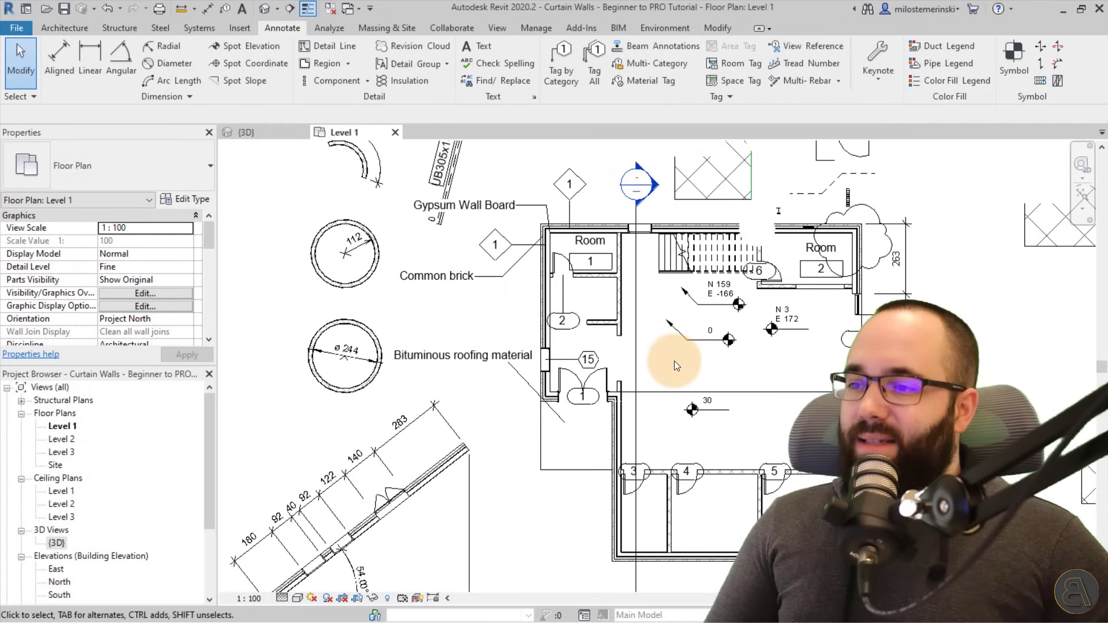
Create a rectangular callout around the building's lower-left corner and open its callout view
{"action": "middle_click_drag", "start_coordinate": [674, 361], "coordinate": [684, 308]}
{"action": "scroll", "coordinate": [684, 309], "scroll_direction": "down", "scroll_amount": 1}
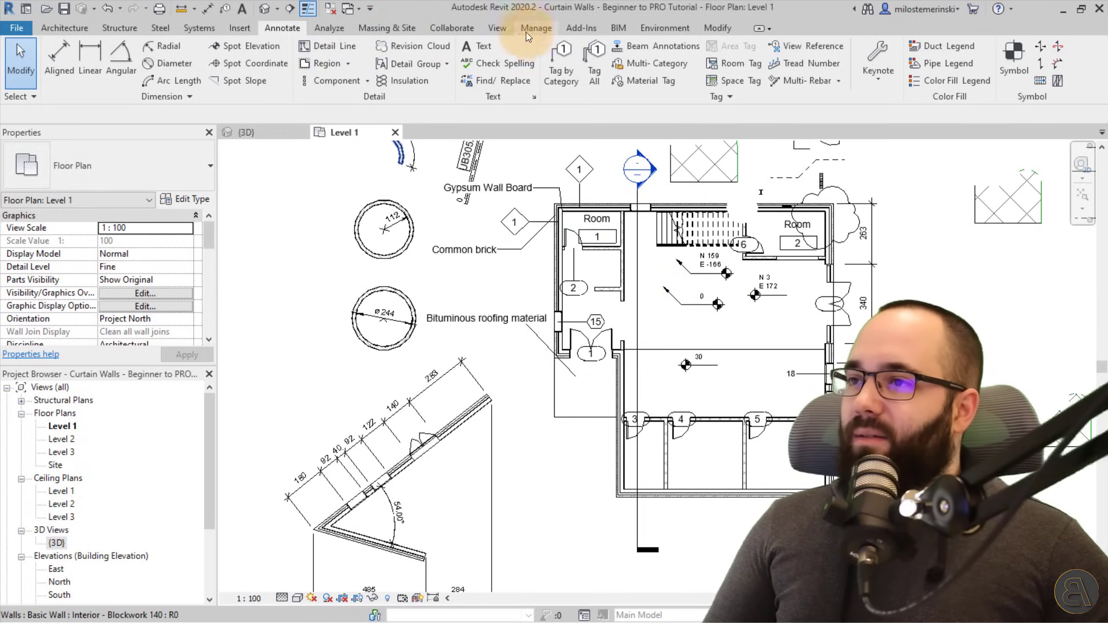
{"action": "left_click", "coordinate": [506, 33]}
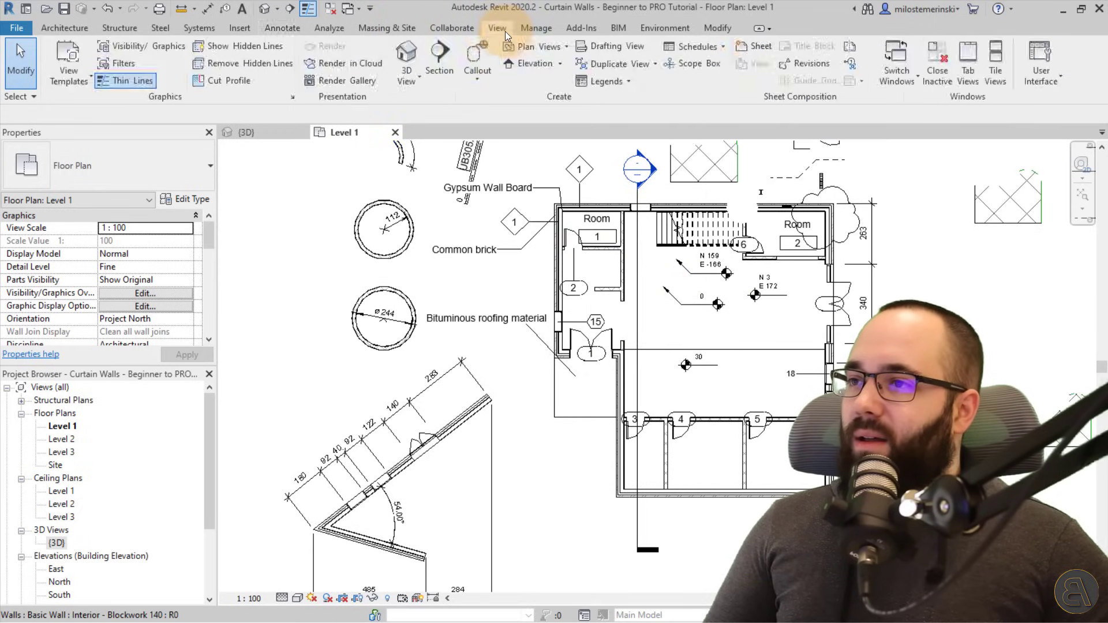
{"action": "left_click", "coordinate": [459, 55]}
{"action": "left_click", "coordinate": [599, 486]}
{"action": "left_click", "coordinate": [728, 539]}
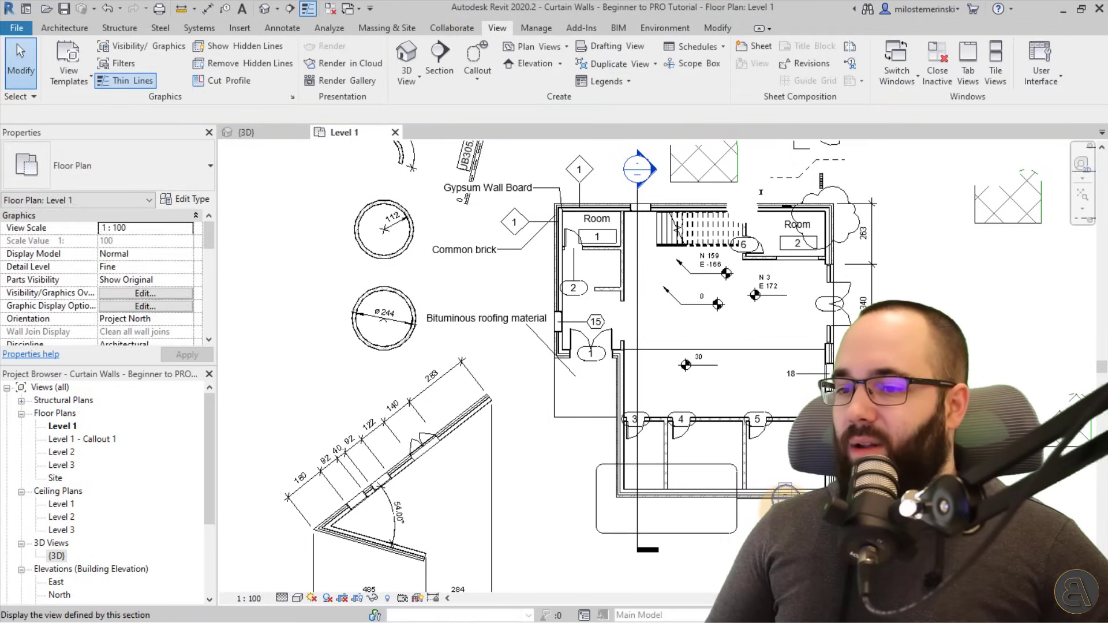
{"action": "double_click", "coordinate": [728, 536]}
Create a new sheet using the A1 metric titleblock
{"action": "scroll", "coordinate": [116, 442], "scroll_direction": "down", "scroll_amount": 3}
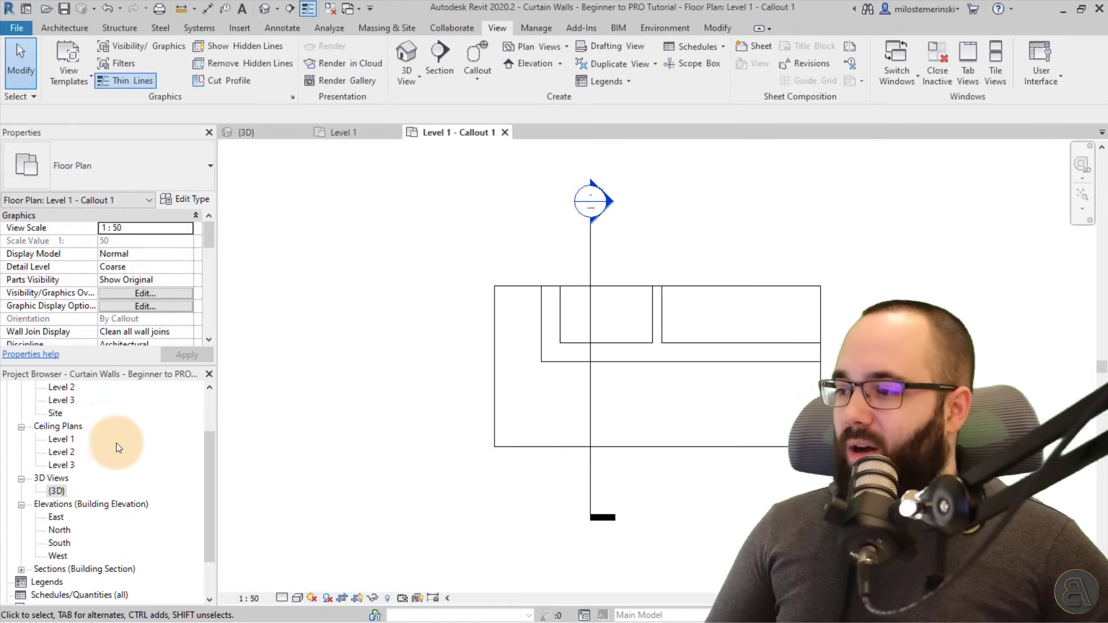
{"action": "right_click", "coordinate": [57, 557]}
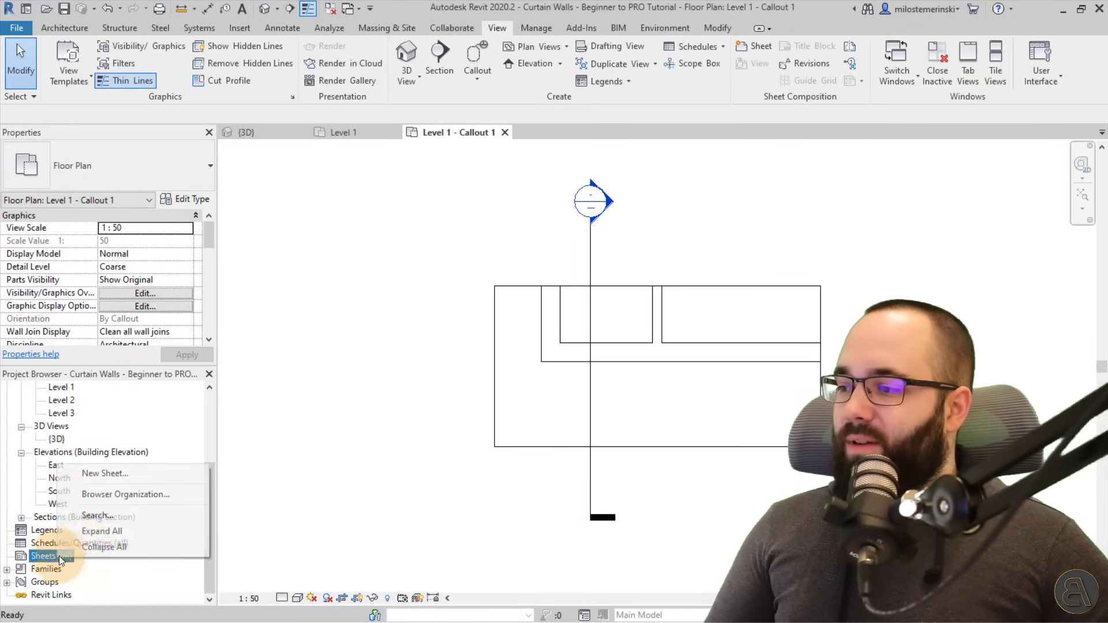
{"action": "left_click", "coordinate": [109, 478]}
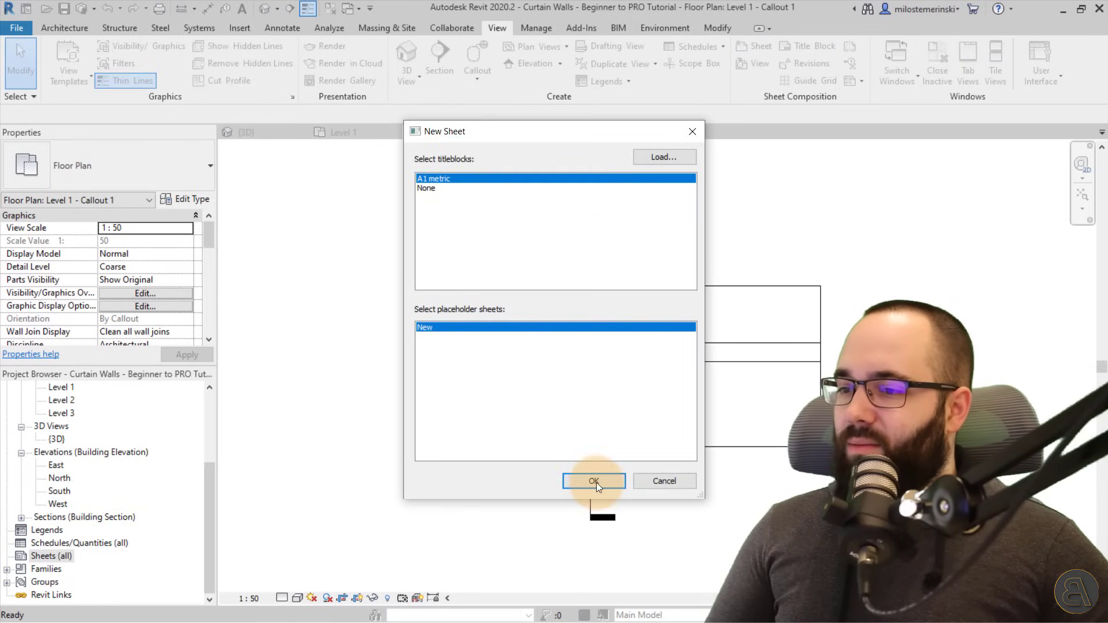
{"action": "left_click", "coordinate": [592, 479]}
Place the Level 1 - Callout 1 view and the Level 1 floor plan on the new sheet
{"action": "scroll", "coordinate": [69, 483], "scroll_direction": "up", "scroll_amount": 2}
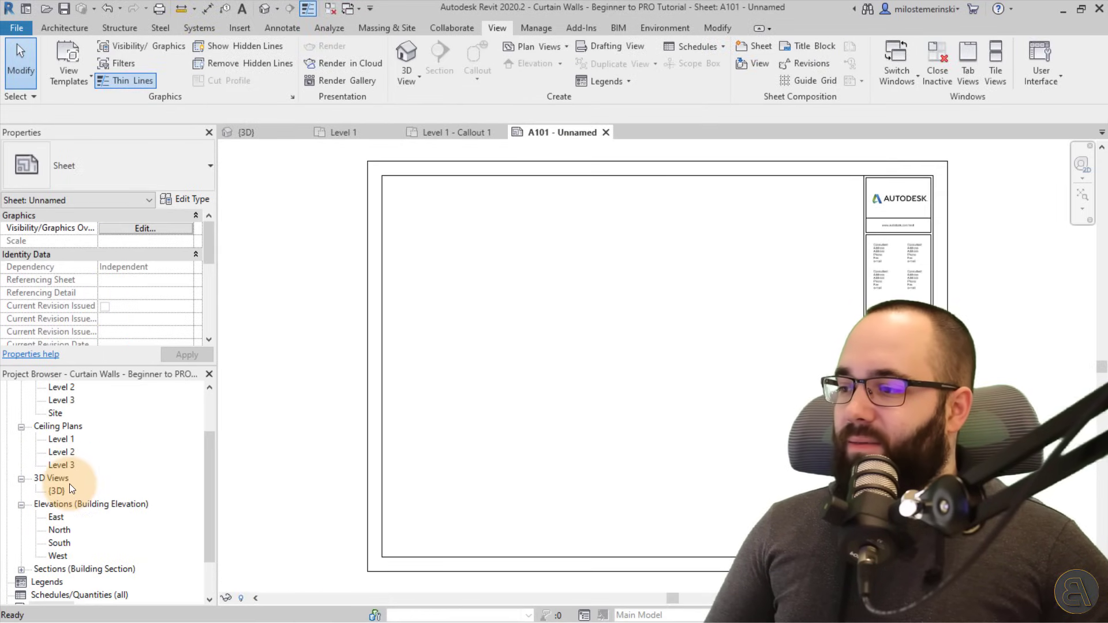
{"action": "scroll", "coordinate": [57, 528], "scroll_direction": "down", "scroll_amount": 1}
{"action": "scroll", "coordinate": [64, 509], "scroll_direction": "up", "scroll_amount": 3}
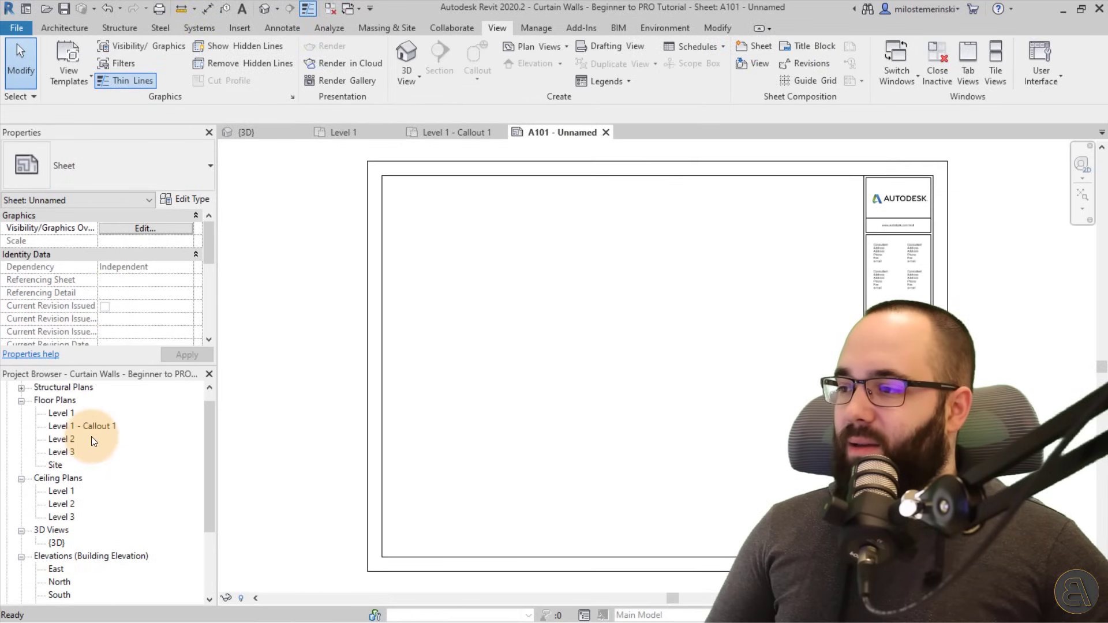
{"action": "left_click_drag", "start_coordinate": [84, 427], "coordinate": [729, 438]}
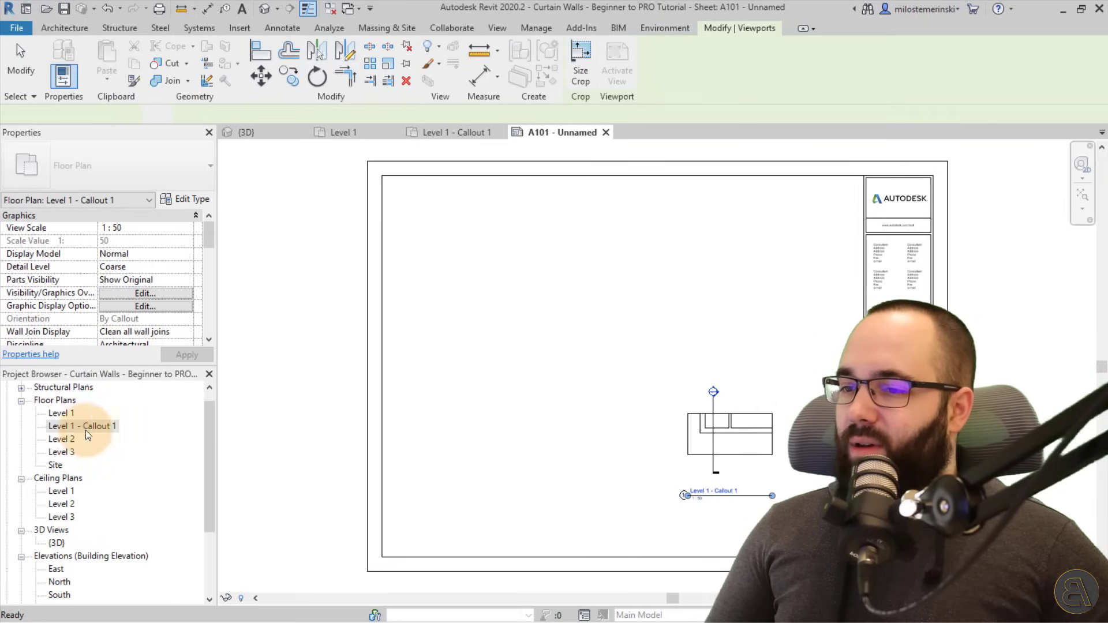
{"action": "left_click_drag", "start_coordinate": [63, 414], "coordinate": [437, 446]}
{"action": "left_click", "coordinate": [527, 448]}
{"action": "key", "text": "Escape"}
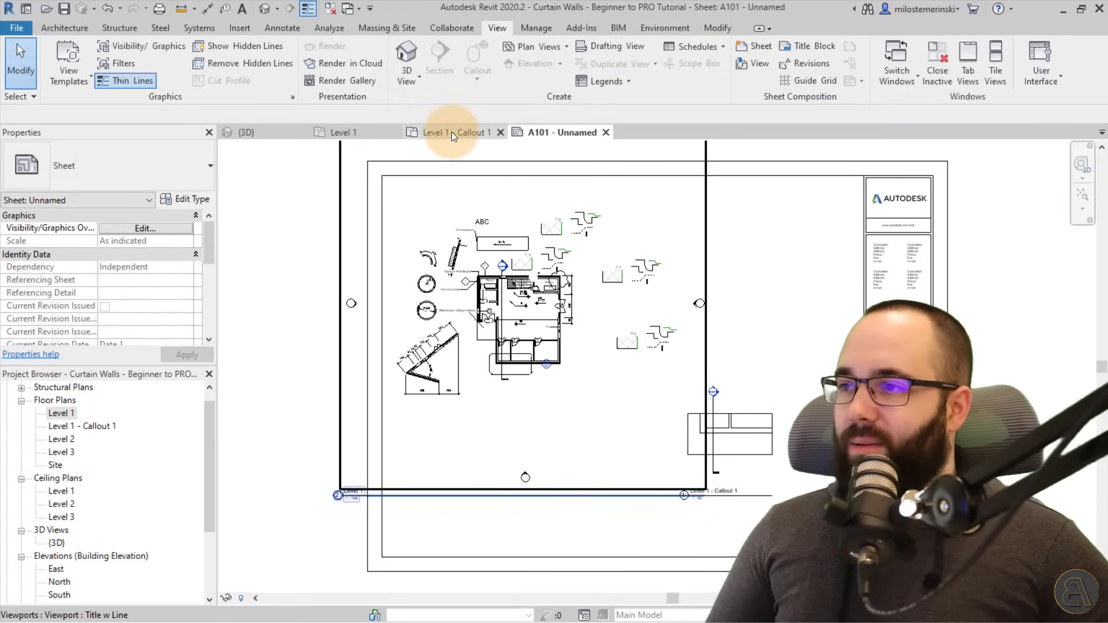
Return to the Level 1 plan and examine the sheet reference on the callout around the building's lower-left corner
{"action": "left_click", "coordinate": [452, 132]}
{"action": "left_click", "coordinate": [265, 131]}
{"action": "left_click", "coordinate": [342, 133]}
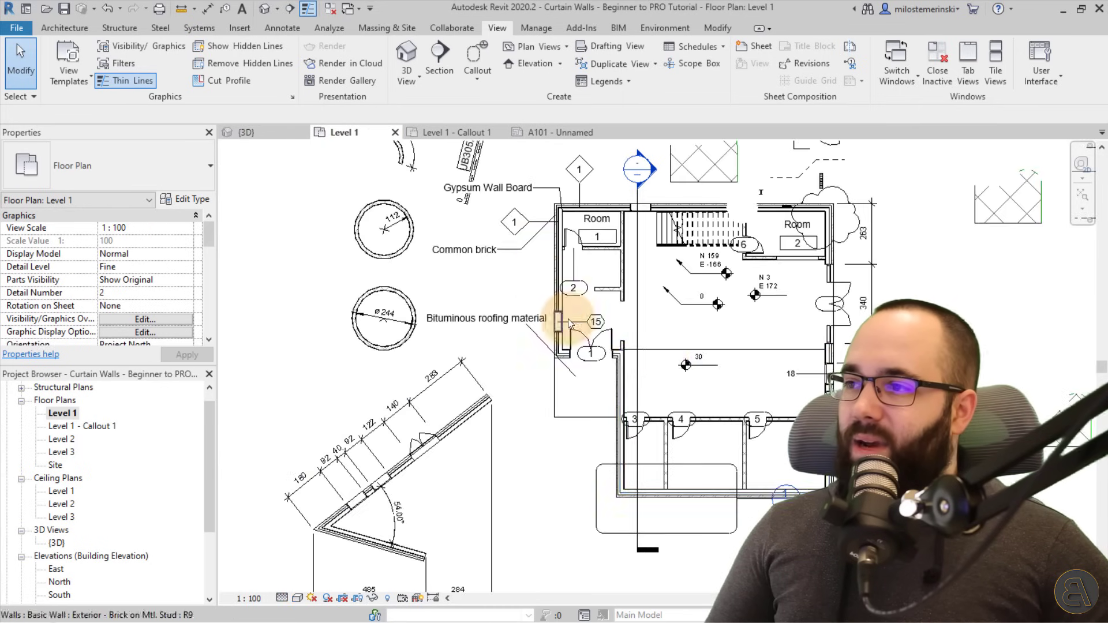
{"action": "scroll", "coordinate": [699, 356], "scroll_direction": "down", "scroll_amount": 1}
{"action": "middle_click_drag", "start_coordinate": [699, 356], "coordinate": [632, 378]}
{"action": "middle_click_drag", "start_coordinate": [635, 470], "coordinate": [670, 388]}
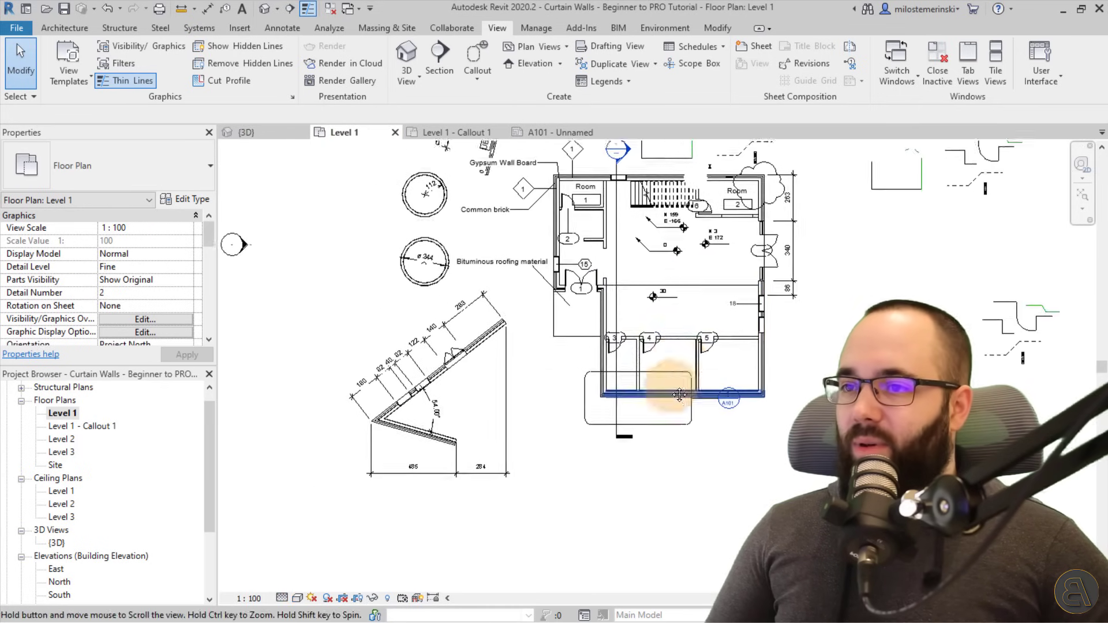
{"action": "scroll", "coordinate": [670, 388], "scroll_direction": "up", "scroll_amount": 2}
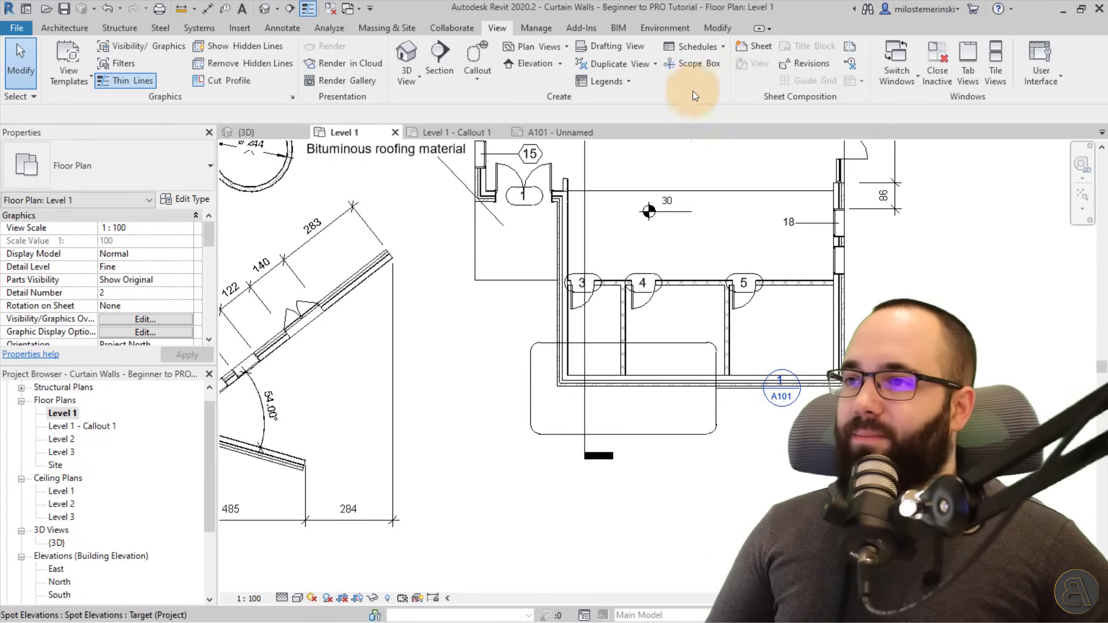
{"action": "left_click", "coordinate": [282, 29]}
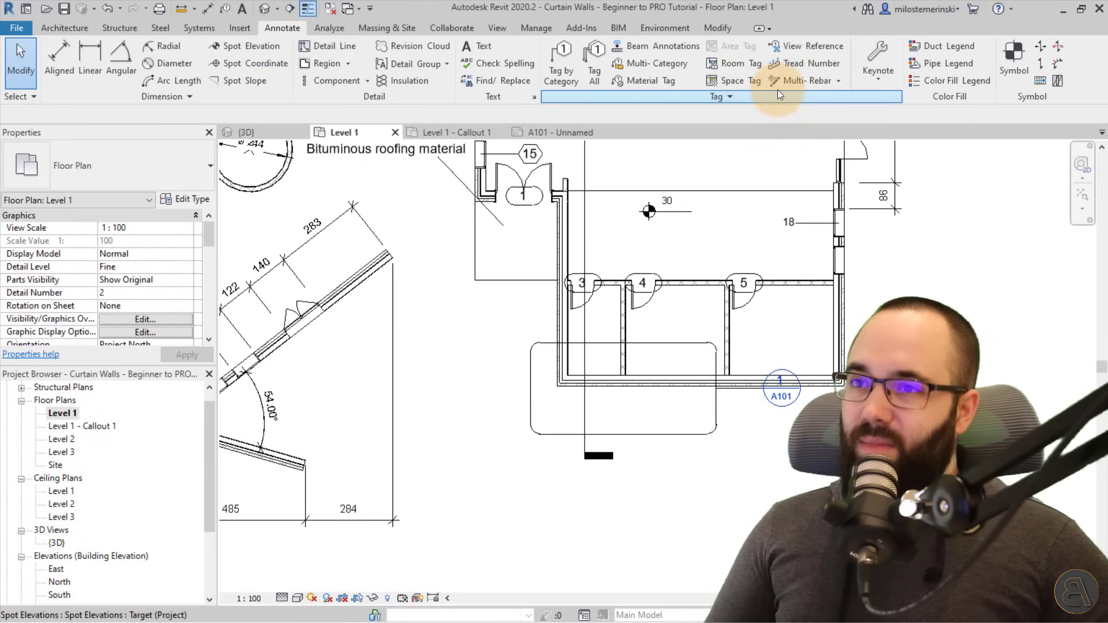
Place a view reference to Floor Plan: Level 1 - Callout 1 just below the callout rectangle and shift it slightly left
{"action": "left_click", "coordinate": [793, 50]}
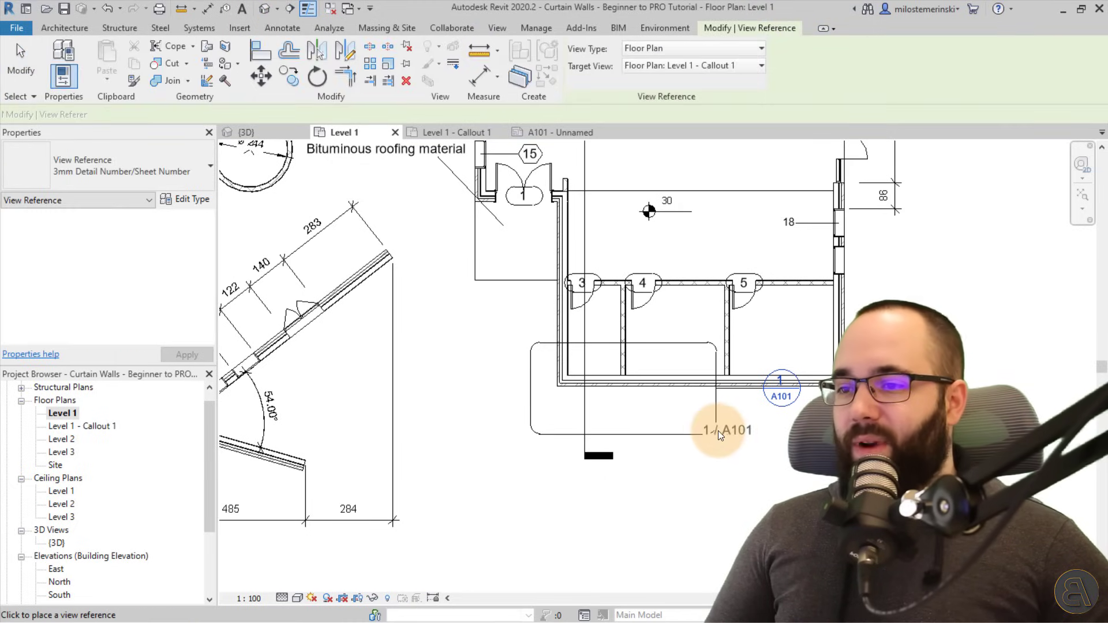
{"action": "scroll", "coordinate": [718, 431], "scroll_direction": "up", "scroll_amount": 3}
{"action": "left_click", "coordinate": [629, 462]}
{"action": "key", "text": "Escape"}
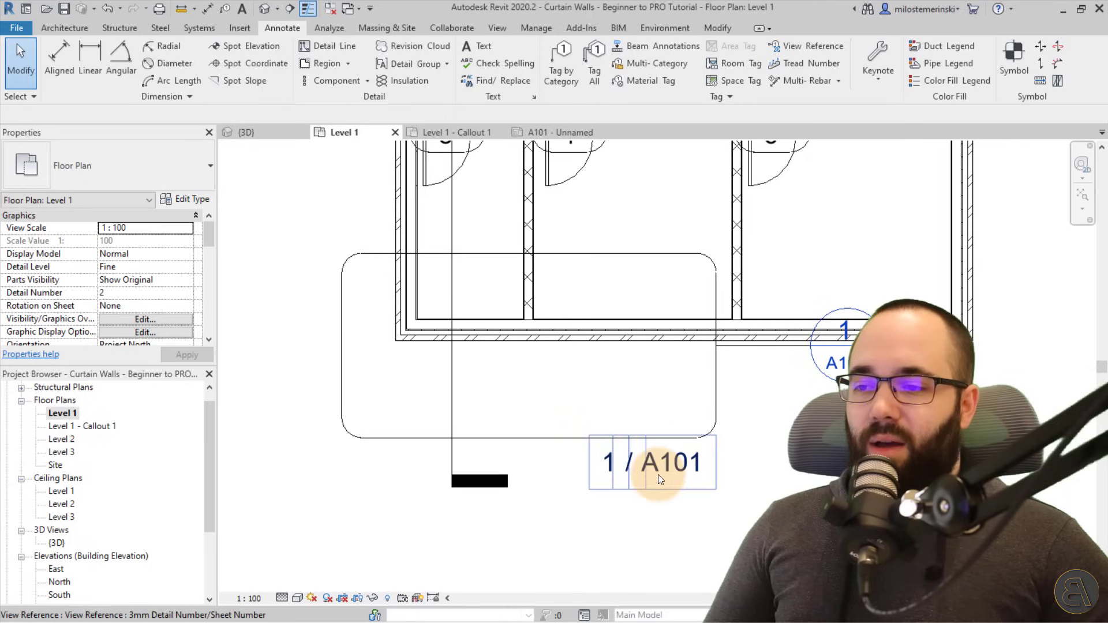
{"action": "left_click_drag", "start_coordinate": [655, 475], "coordinate": [621, 475]}
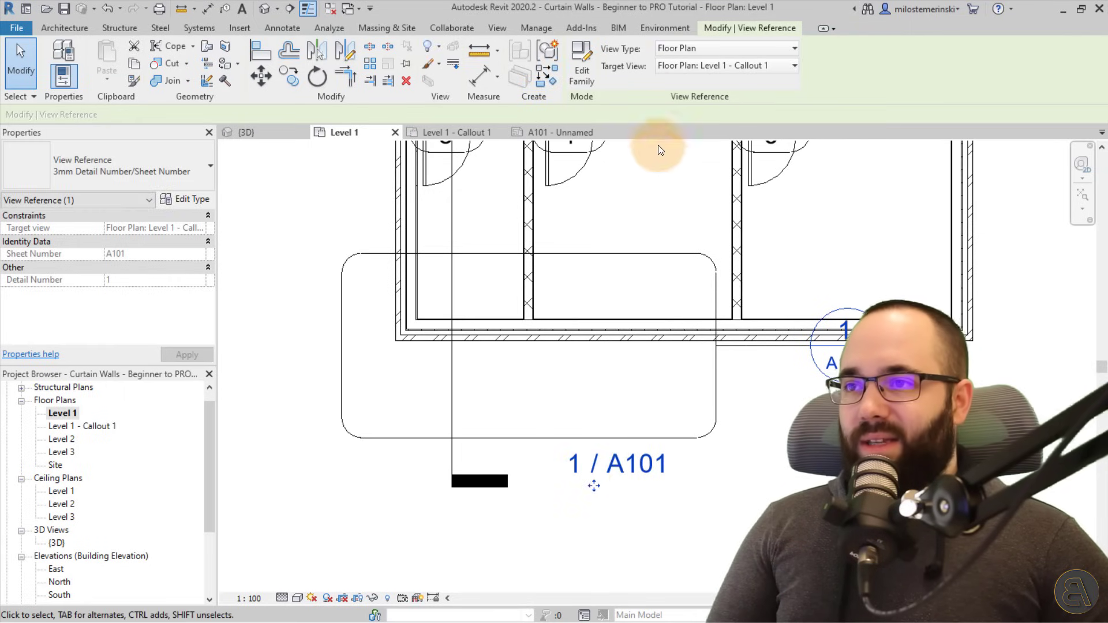
Examine the target views and view types available for the view reference below the callout
{"action": "left_click", "coordinate": [707, 65]}
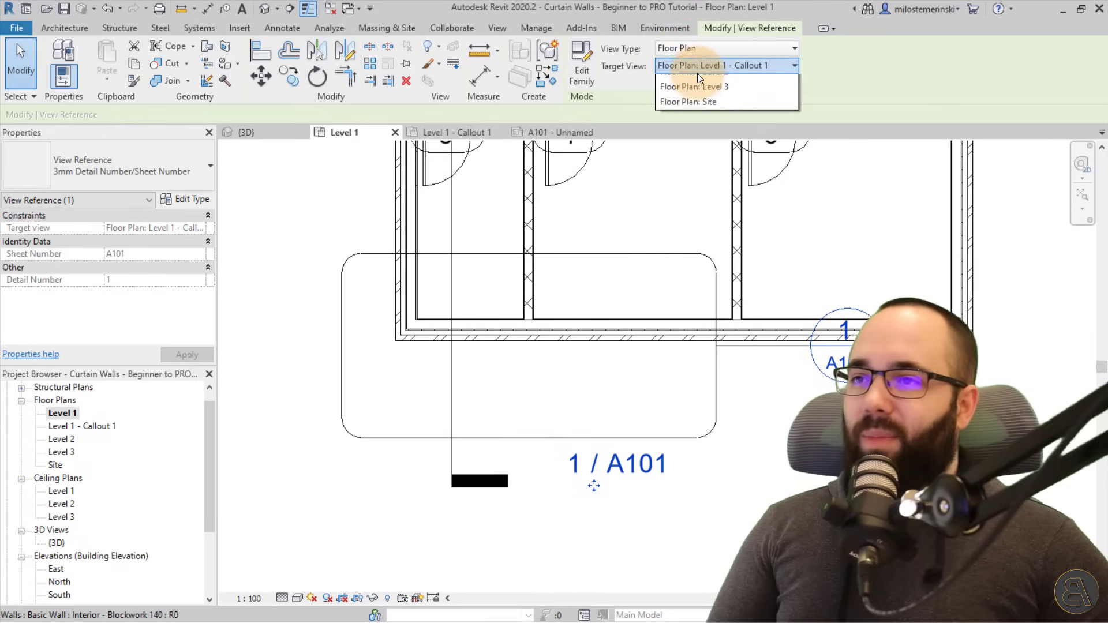
{"action": "left_click", "coordinate": [772, 71]}
{"action": "left_click", "coordinate": [736, 46]}
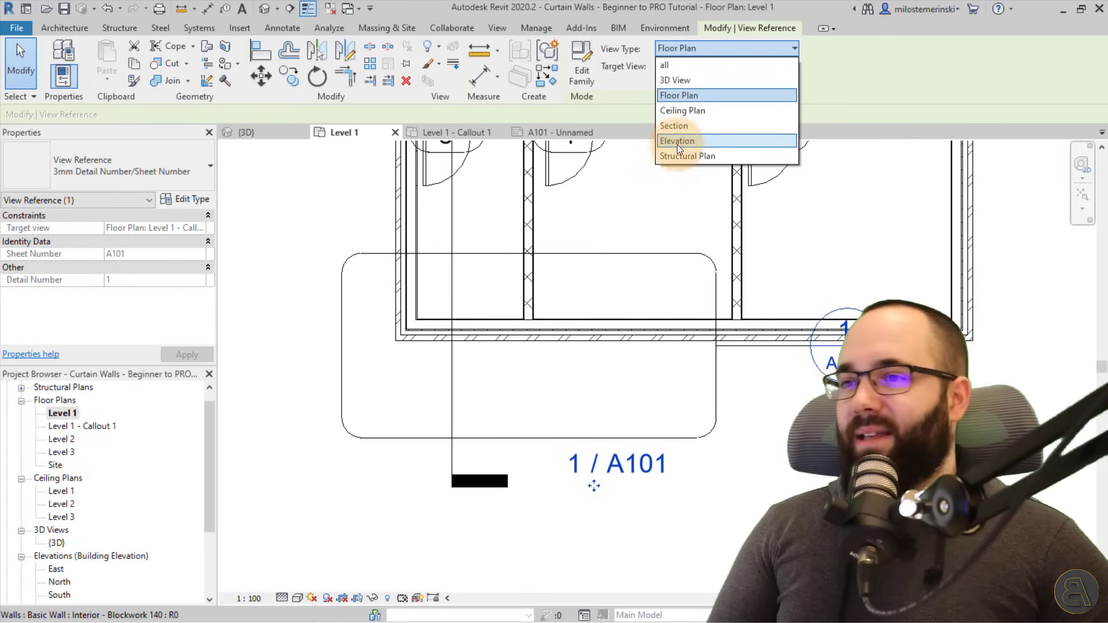
{"action": "left_click", "coordinate": [764, 53]}
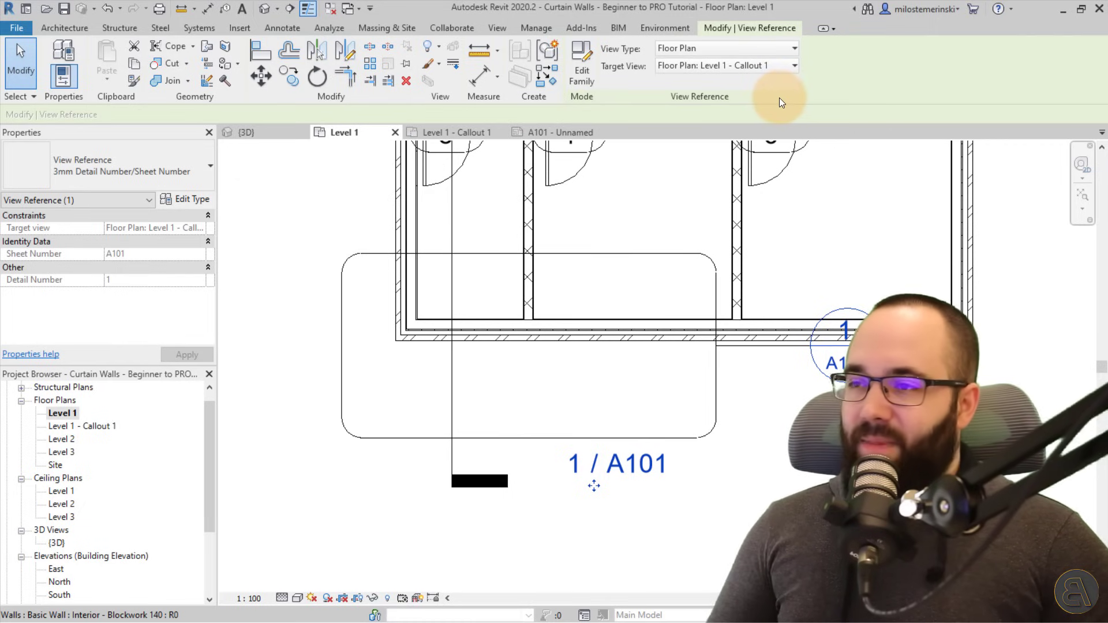
Add riser numbers along the stair run at the top of the Level 1 plan with the Tread Number tool
{"action": "scroll", "coordinate": [617, 364], "scroll_direction": "down", "scroll_amount": 4}
{"action": "middle_click_drag", "start_coordinate": [631, 259], "coordinate": [611, 330]}
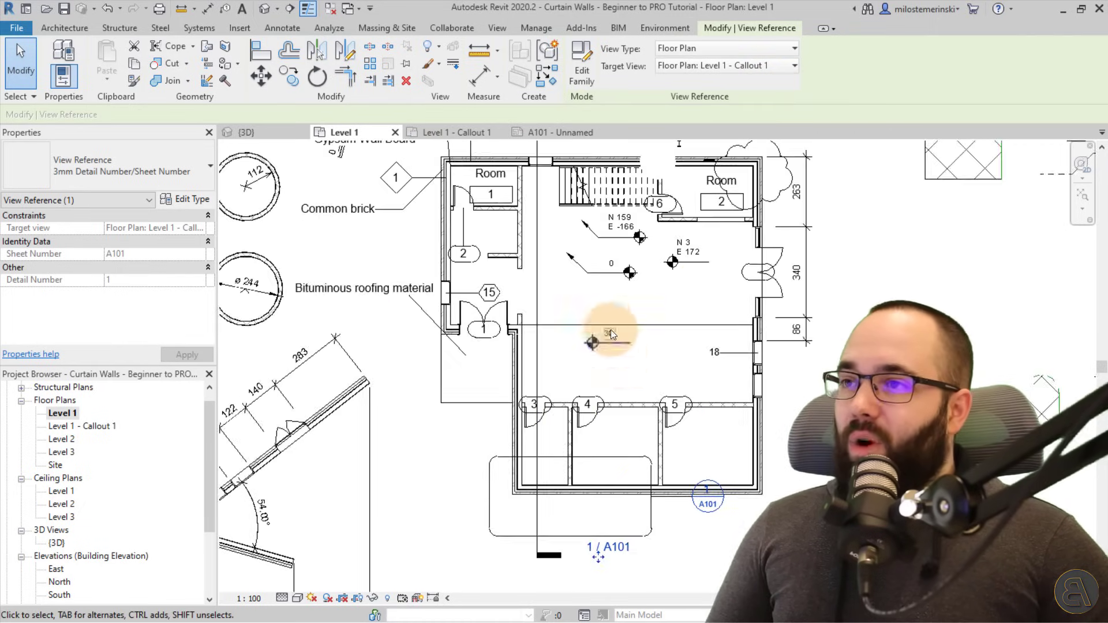
{"action": "left_click", "coordinate": [282, 29]}
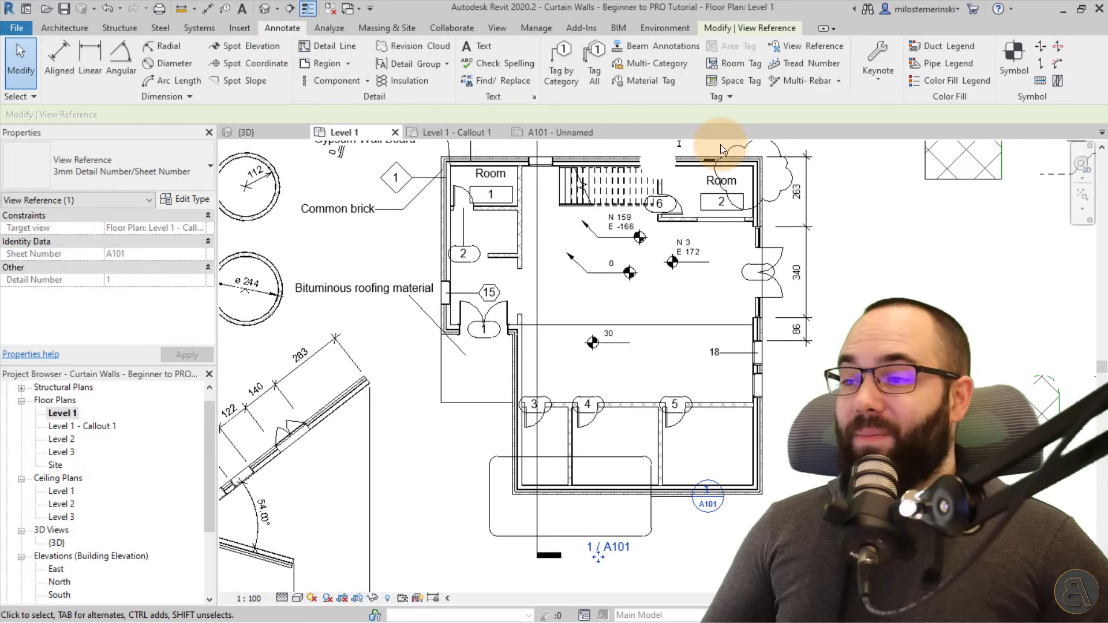
{"action": "scroll", "coordinate": [719, 292], "scroll_direction": "down", "scroll_amount": 2}
{"action": "middle_click_drag", "start_coordinate": [719, 292], "coordinate": [670, 397]}
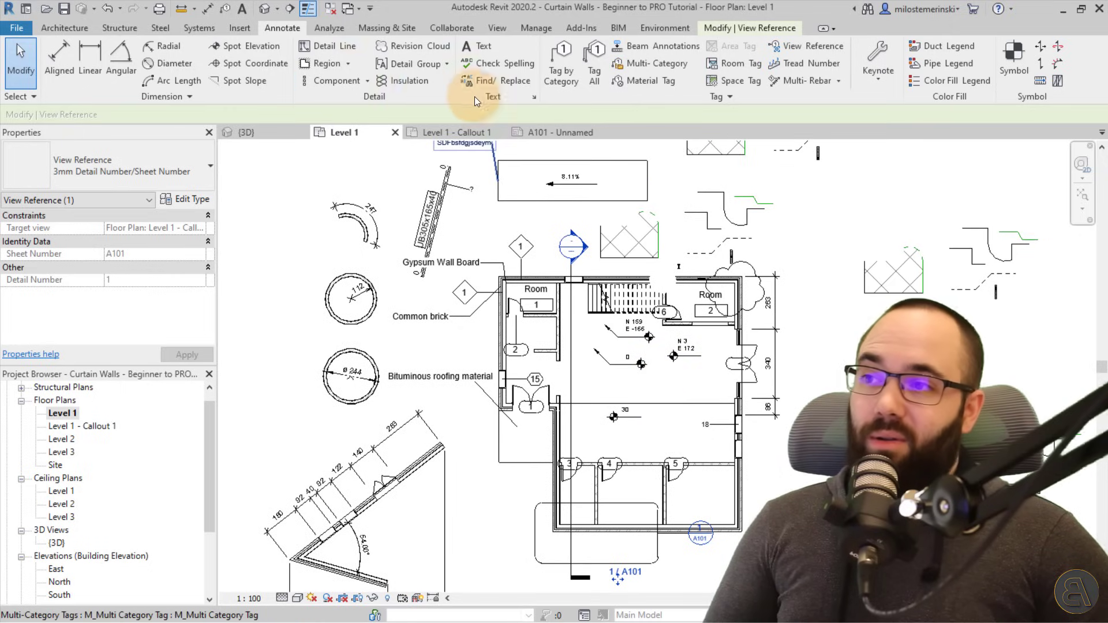
{"action": "left_click", "coordinate": [792, 64]}
{"action": "scroll", "coordinate": [598, 312], "scroll_direction": "up", "scroll_amount": 3}
{"action": "scroll", "coordinate": [596, 301], "scroll_direction": "up", "scroll_amount": 1}
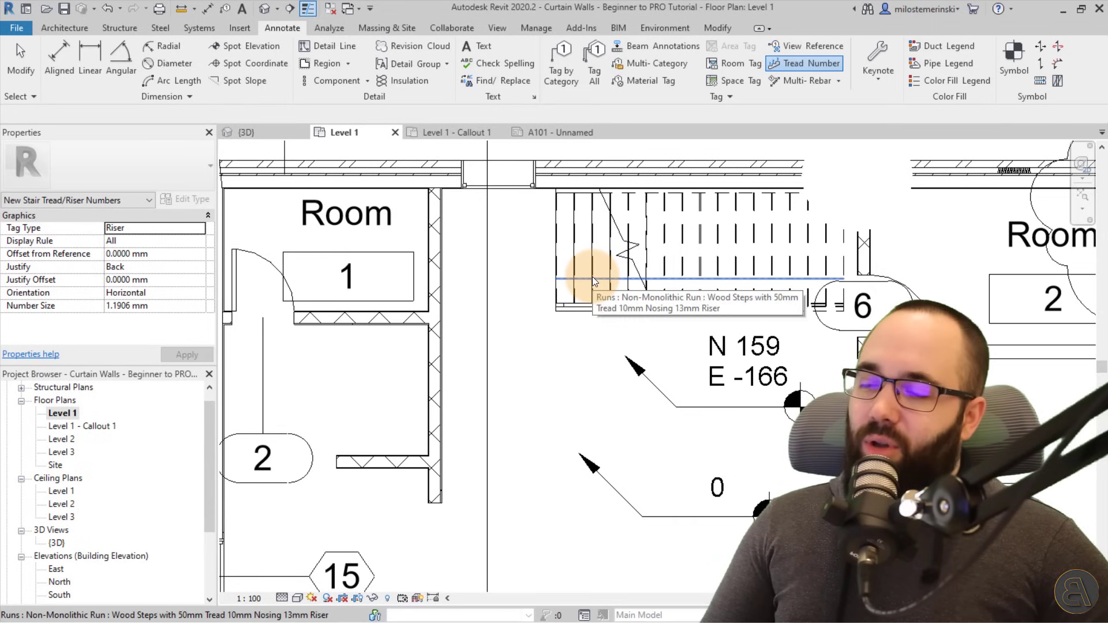
{"action": "left_click", "coordinate": [588, 221]}
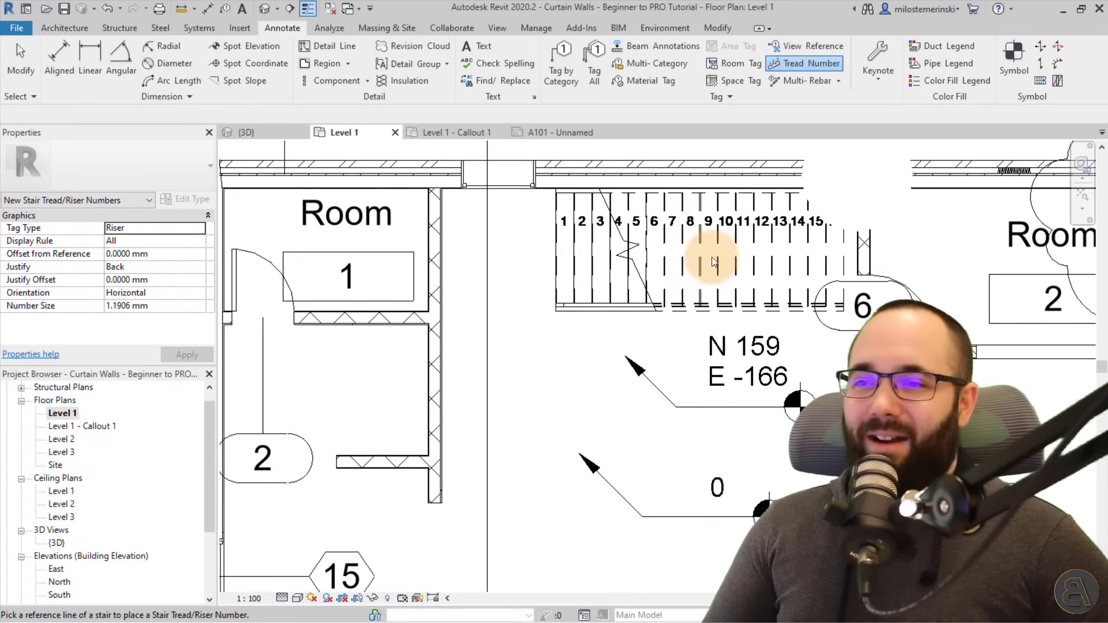
{"action": "left_click", "coordinate": [803, 85]}
{"action": "scroll", "coordinate": [668, 275], "scroll_direction": "down", "scroll_amount": 3}
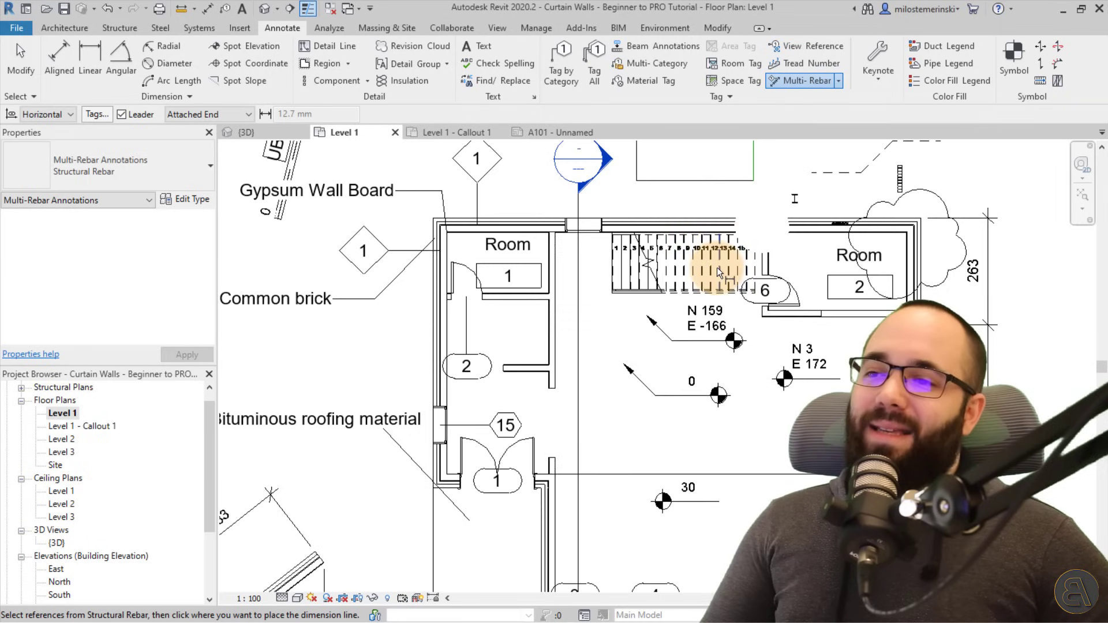
{"action": "key", "text": "Escape"}
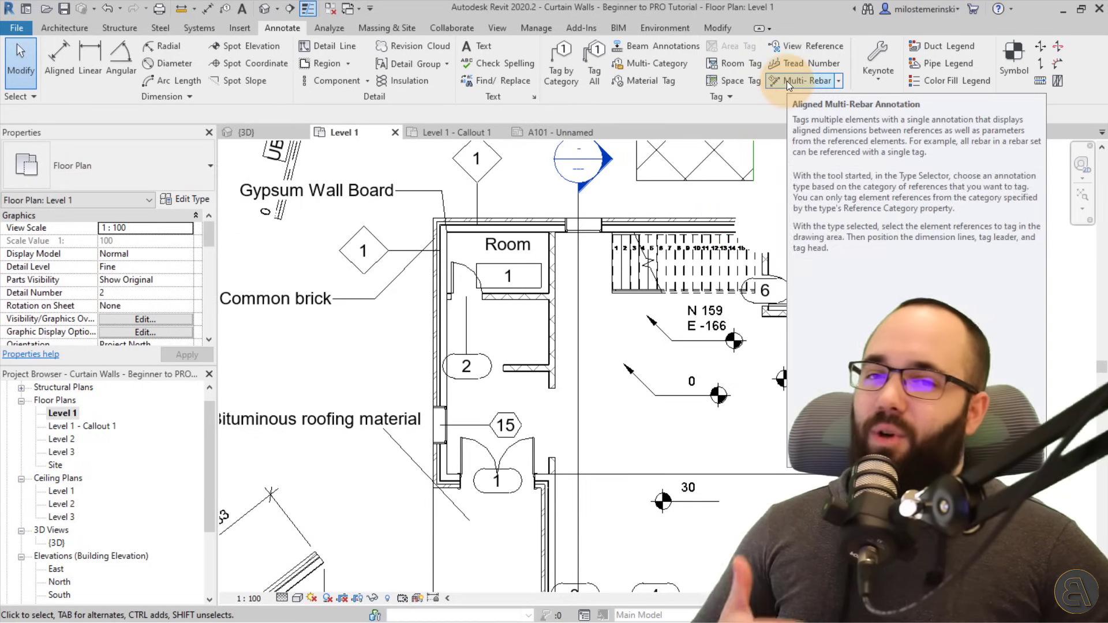
Review the keynote table's file location, path type and numbering method in the keynoting settings
{"action": "scroll", "coordinate": [517, 290], "scroll_direction": "down", "scroll_amount": 1}
{"action": "scroll", "coordinate": [517, 290], "scroll_direction": "down", "scroll_amount": 2}
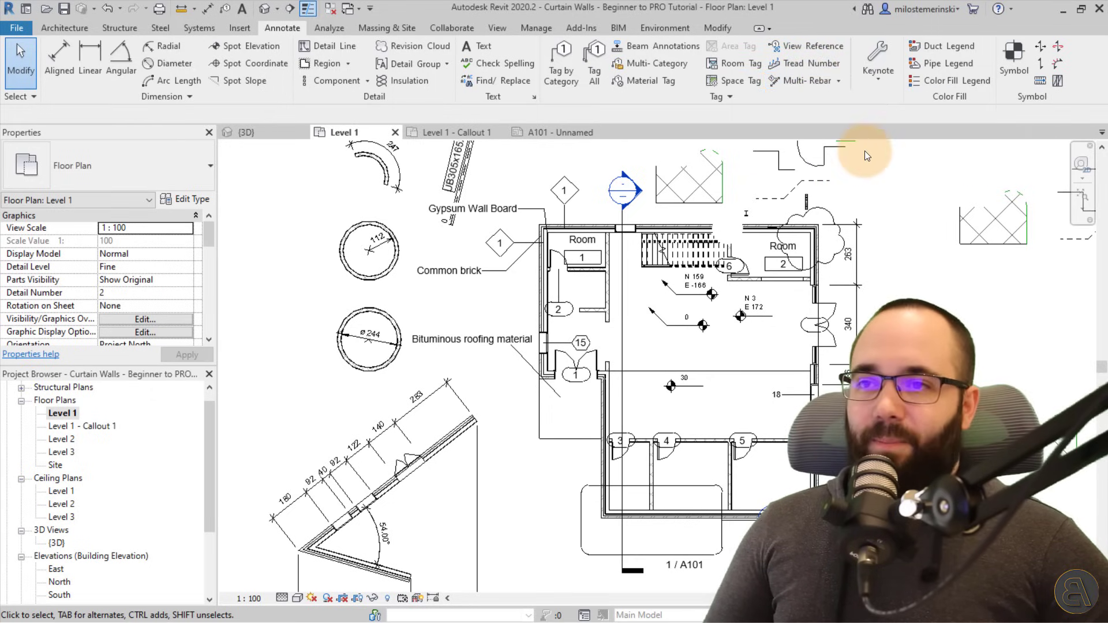
{"action": "left_click", "coordinate": [883, 81]}
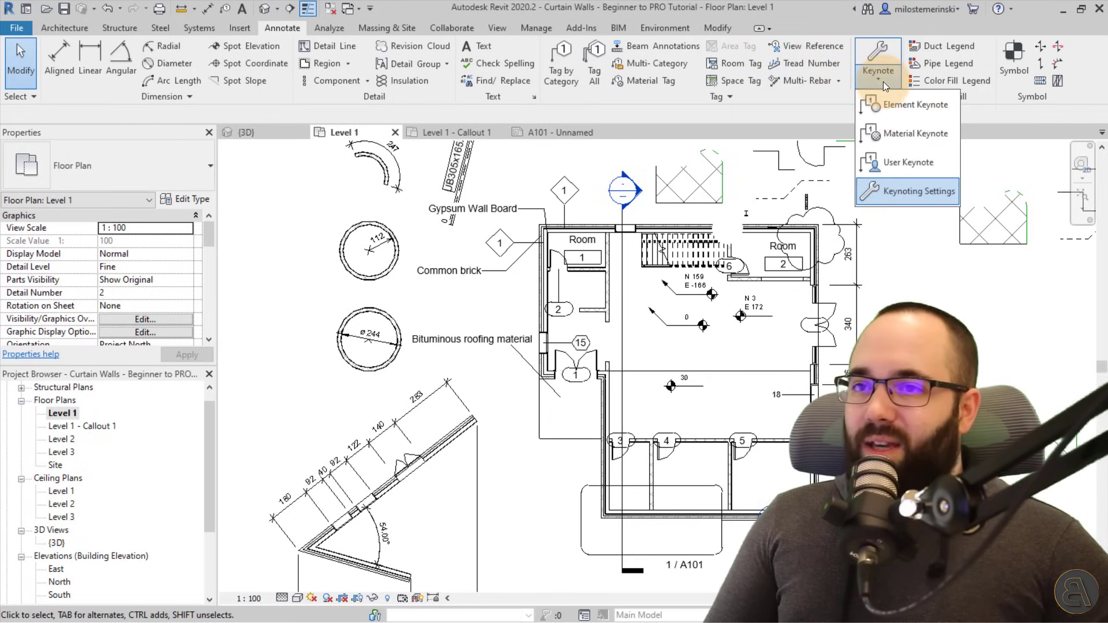
{"action": "left_click", "coordinate": [902, 188]}
{"action": "left_click_drag", "start_coordinate": [841, 132], "coordinate": [468, 130]}
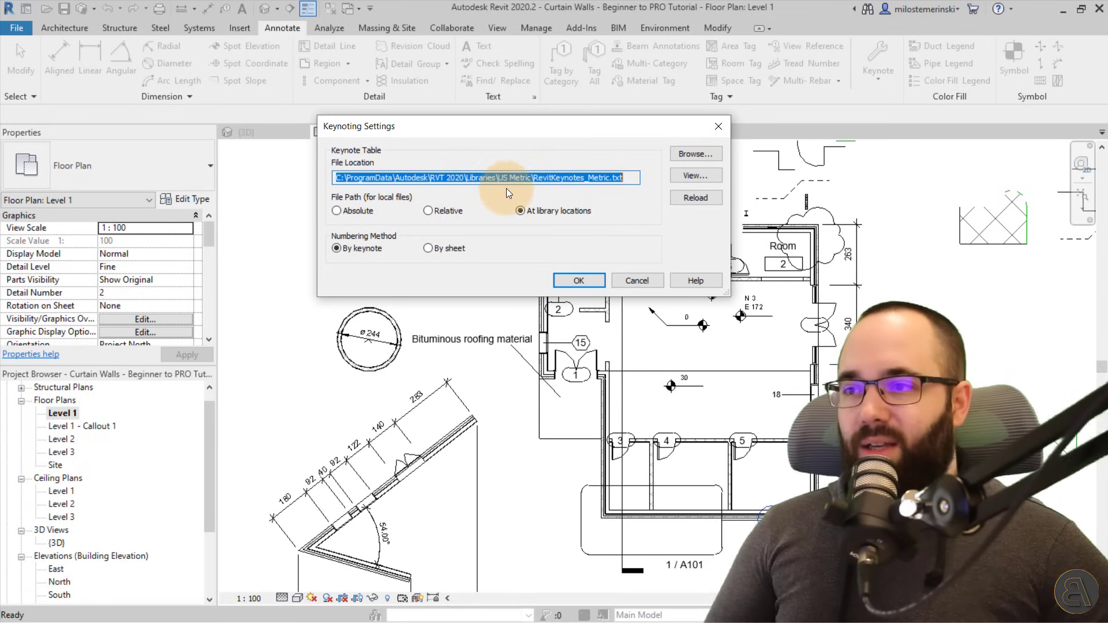
{"action": "left_click", "coordinate": [634, 281]}
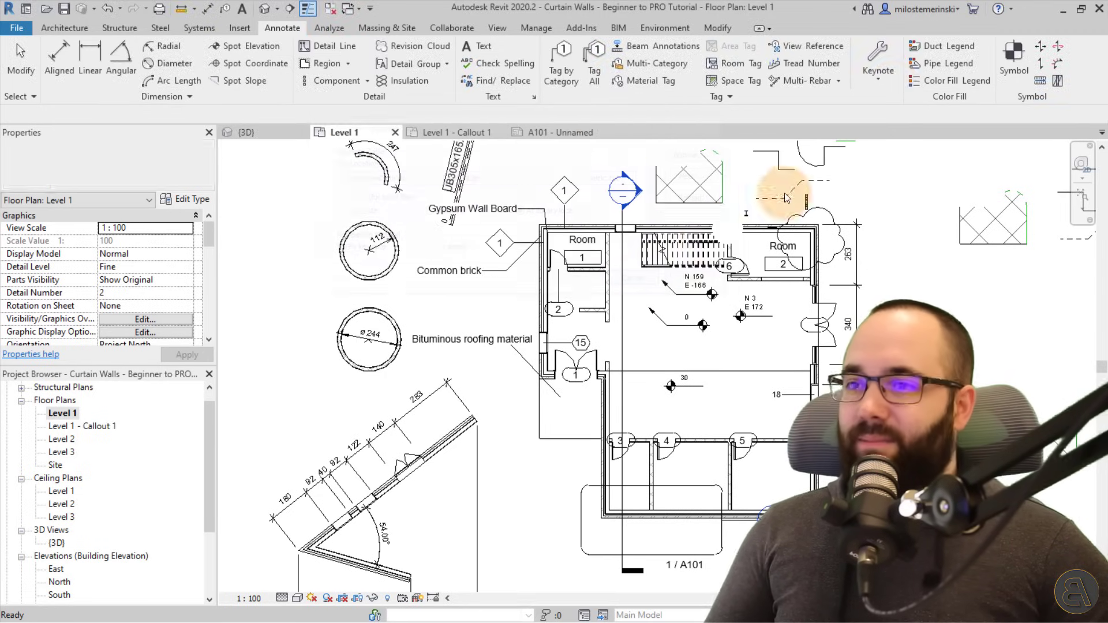
Place a boxed material keynote with a leader on the right exterior wall beside the room with door 5
{"action": "left_click", "coordinate": [894, 85]}
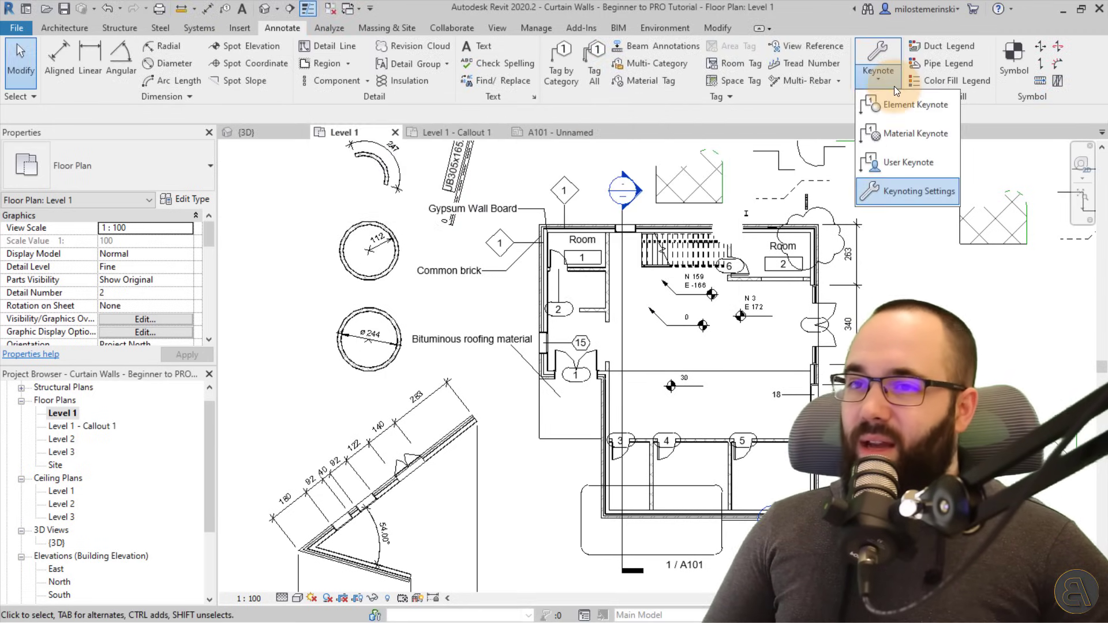
{"action": "left_click", "coordinate": [904, 136]}
{"action": "scroll", "coordinate": [767, 227], "scroll_direction": "up", "scroll_amount": 5}
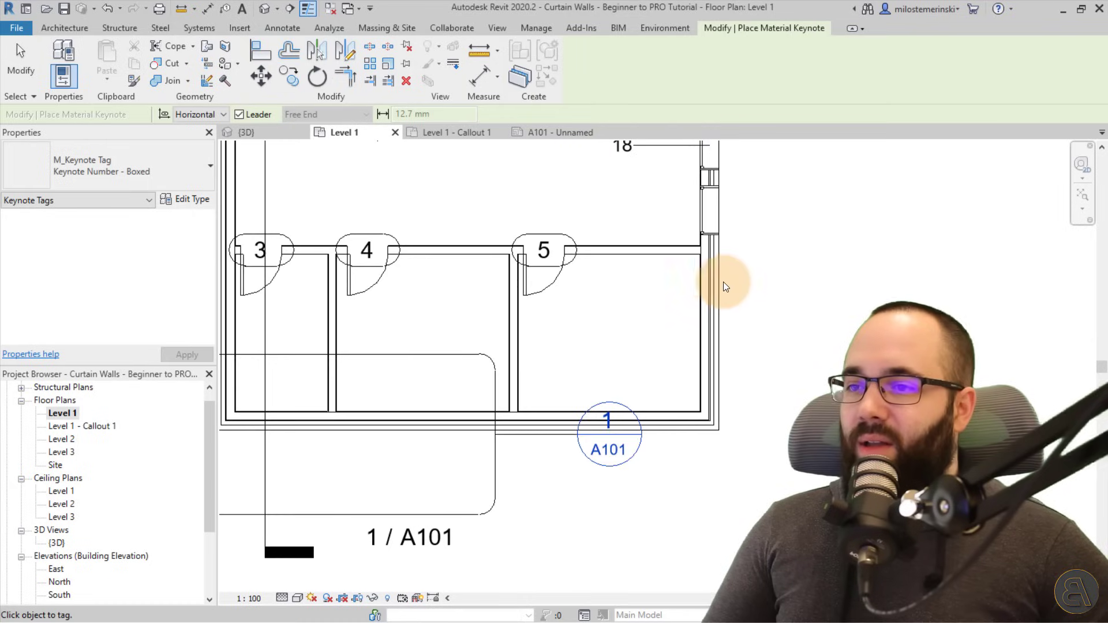
{"action": "left_click", "coordinate": [705, 273]}
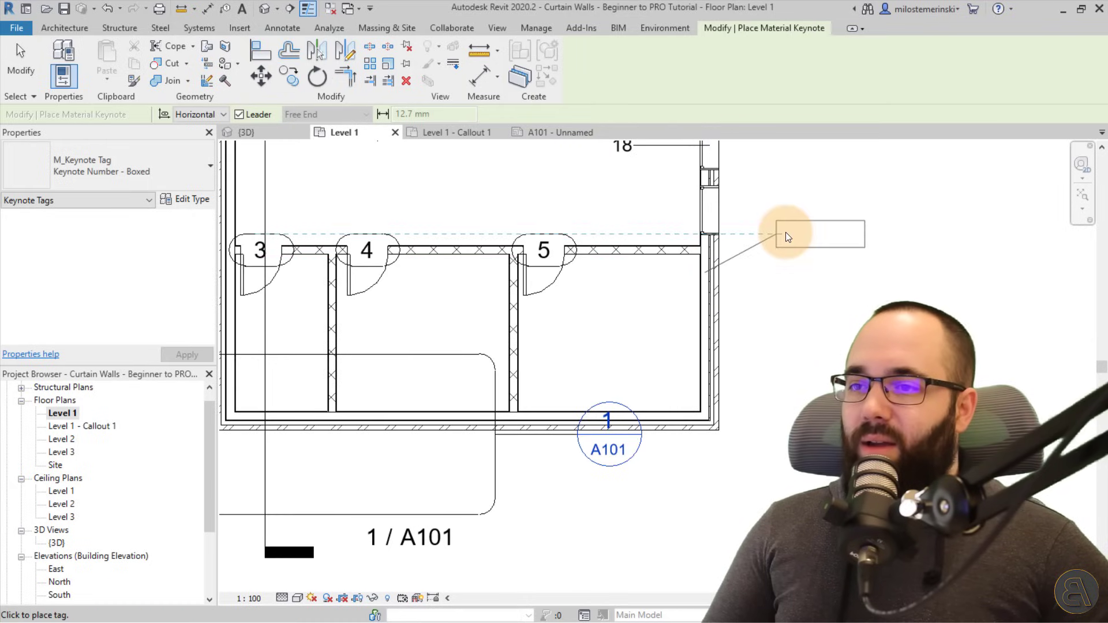
{"action": "left_click", "coordinate": [822, 233]}
Assign keynote 03220.A3, 6 X 6-W2.9 X W2.9 Welded Wire Mesh, from Division 03 - Concrete to the wall's material keynote
{"action": "left_click_drag", "start_coordinate": [843, 62], "coordinate": [427, 61]}
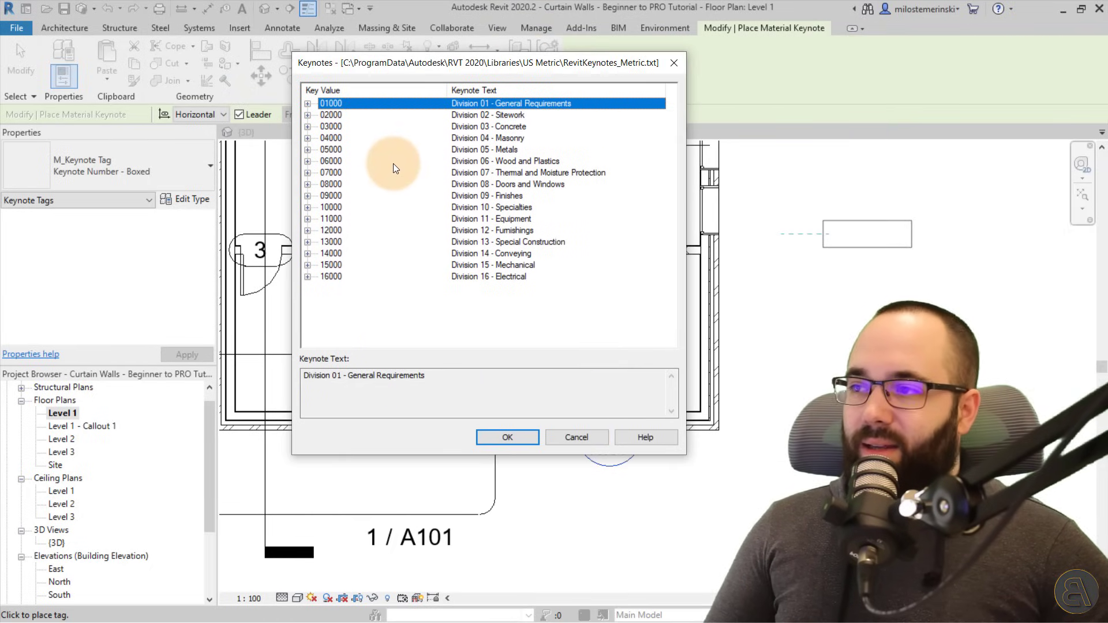
{"action": "left_click", "coordinate": [508, 126]}
{"action": "left_click", "coordinate": [307, 126]}
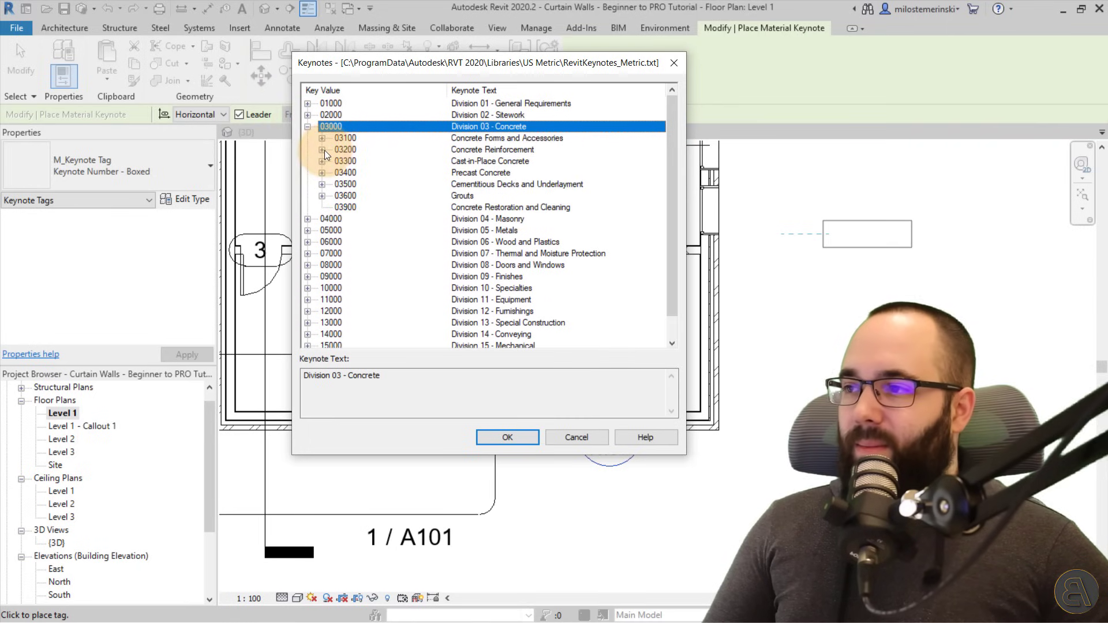
{"action": "left_click", "coordinate": [322, 149]}
{"action": "left_click", "coordinate": [357, 172]}
{"action": "left_click", "coordinate": [336, 172]}
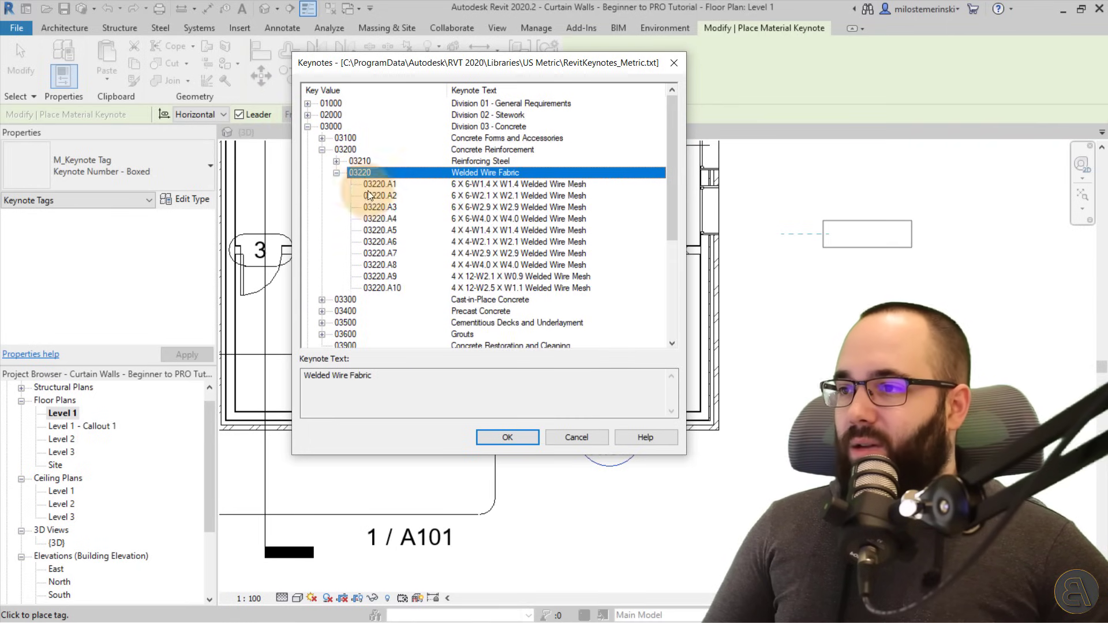
{"action": "left_click", "coordinate": [378, 207]}
{"action": "left_click", "coordinate": [533, 434]}
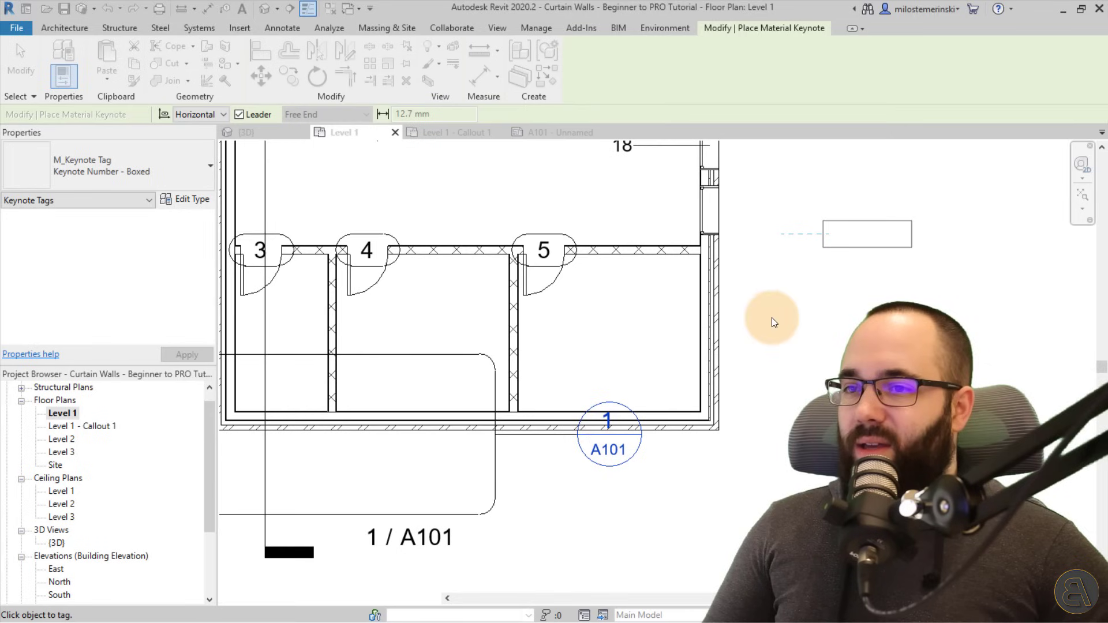
{"action": "left_click", "coordinate": [799, 233]}
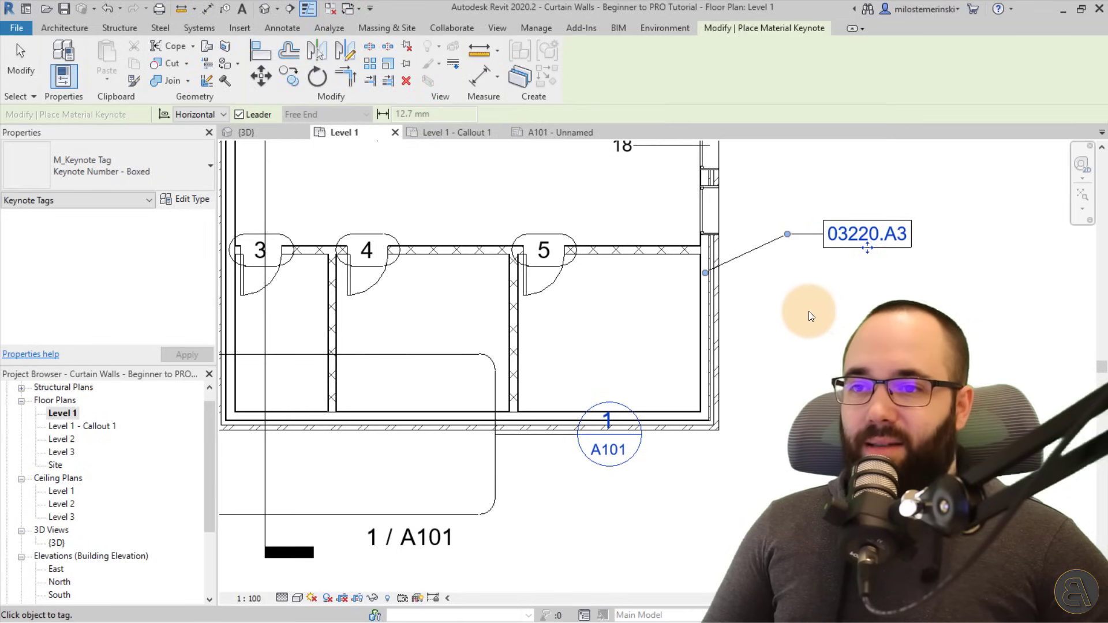
{"action": "key", "text": "Escape"}
{"action": "key", "text": "Escape"}
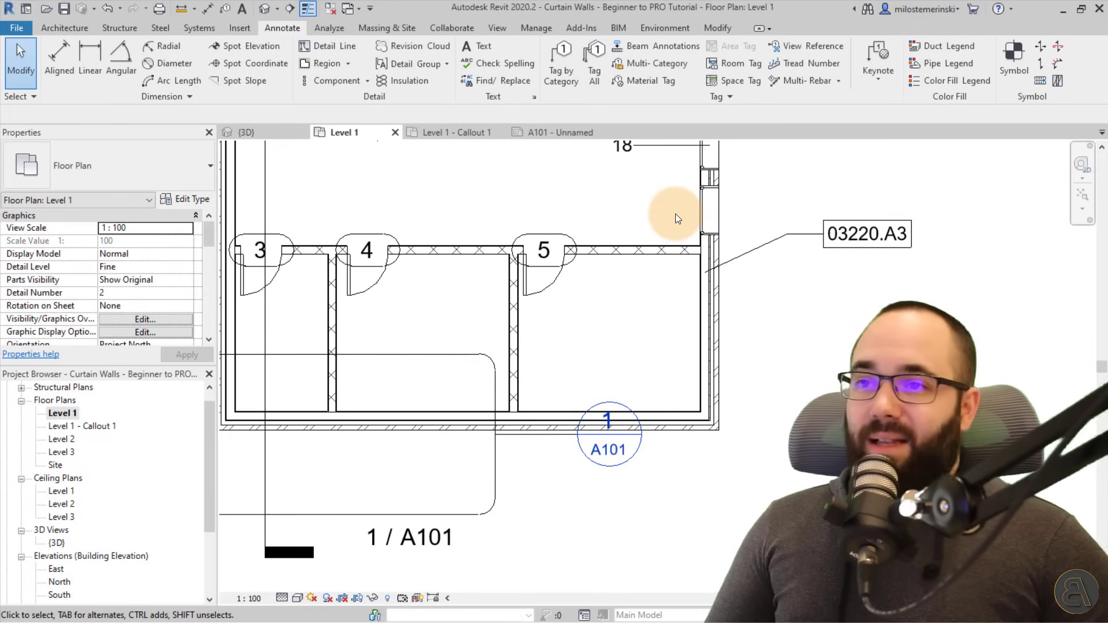
{"action": "left_click", "coordinate": [872, 76]}
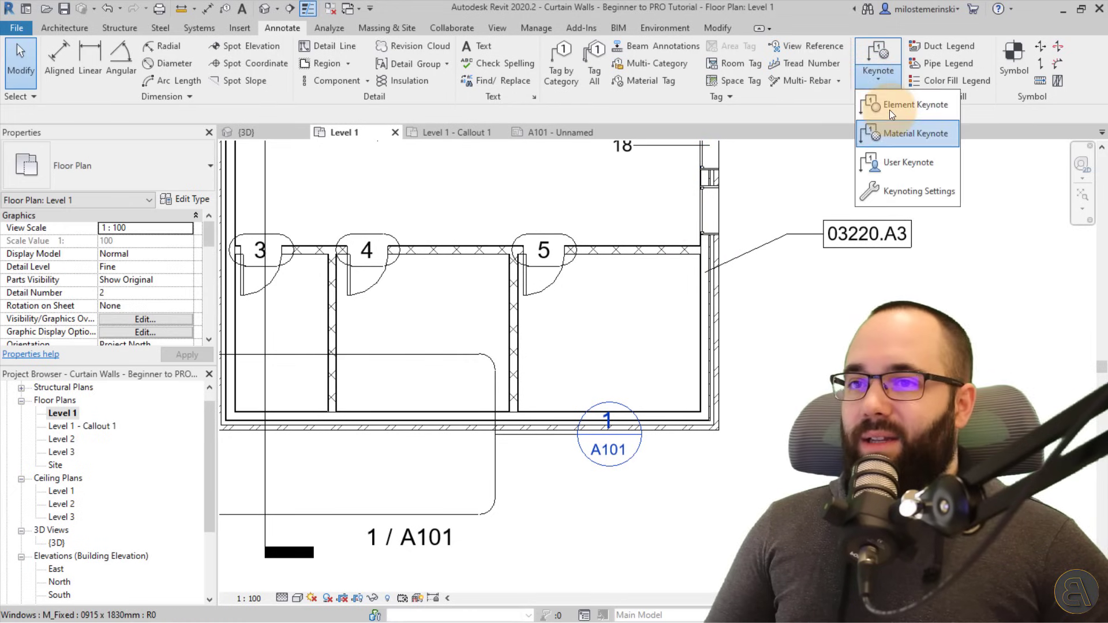
{"action": "left_click", "coordinate": [819, 213]}
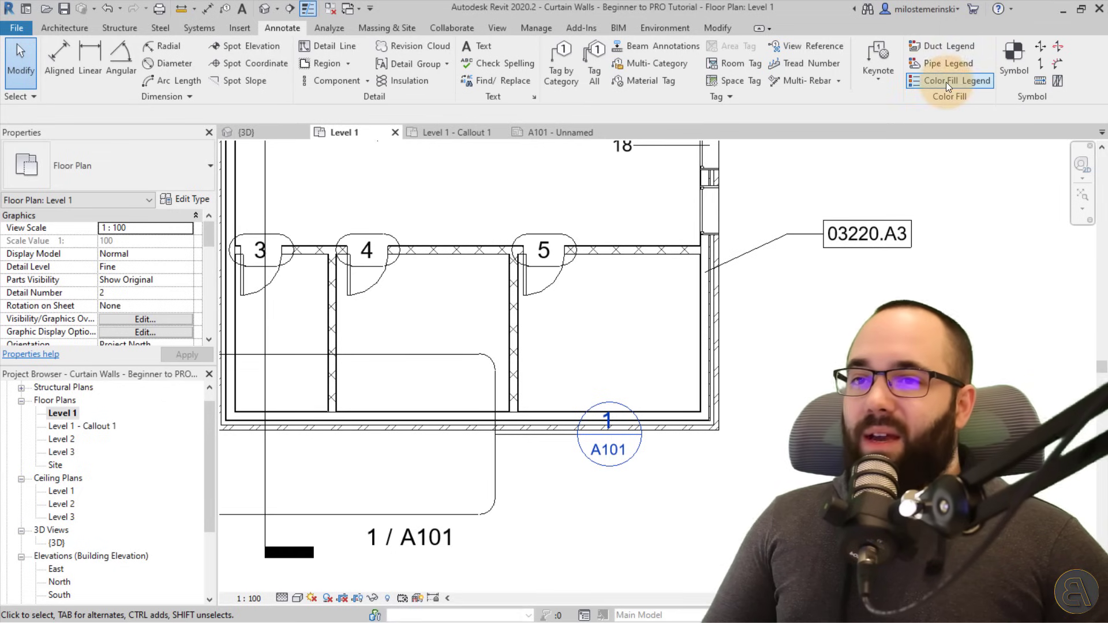
Place a color fill legend in the empty area to the upper left of the Level 1 plan
{"action": "scroll", "coordinate": [817, 191], "scroll_direction": "down", "scroll_amount": 1}
{"action": "middle_click_drag", "start_coordinate": [801, 181], "coordinate": [752, 347]}
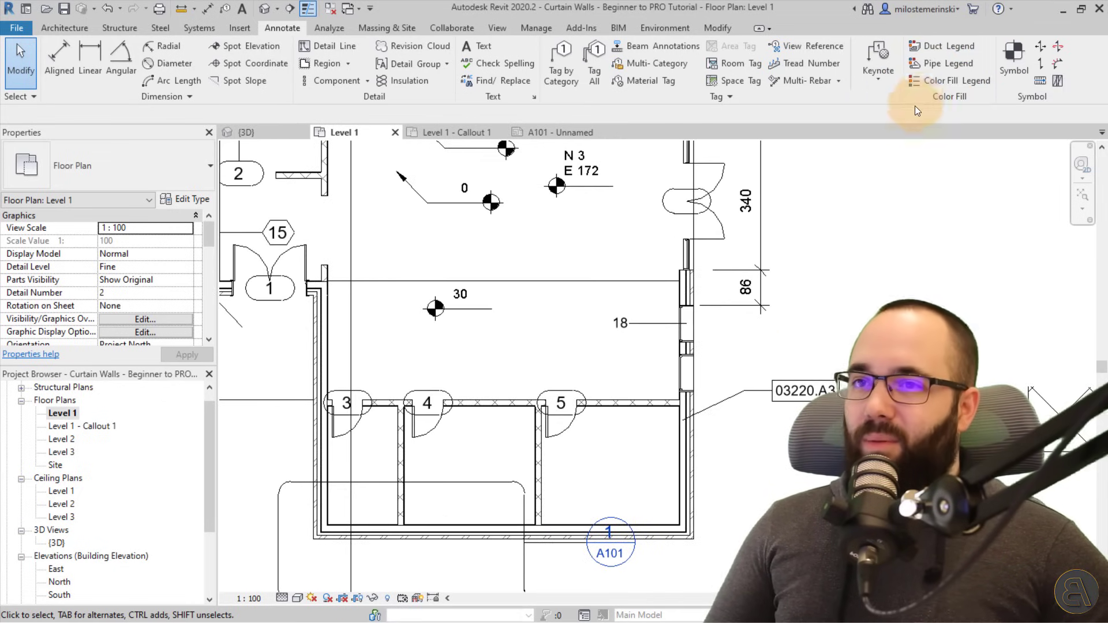
{"action": "scroll", "coordinate": [835, 240], "scroll_direction": "down", "scroll_amount": 1}
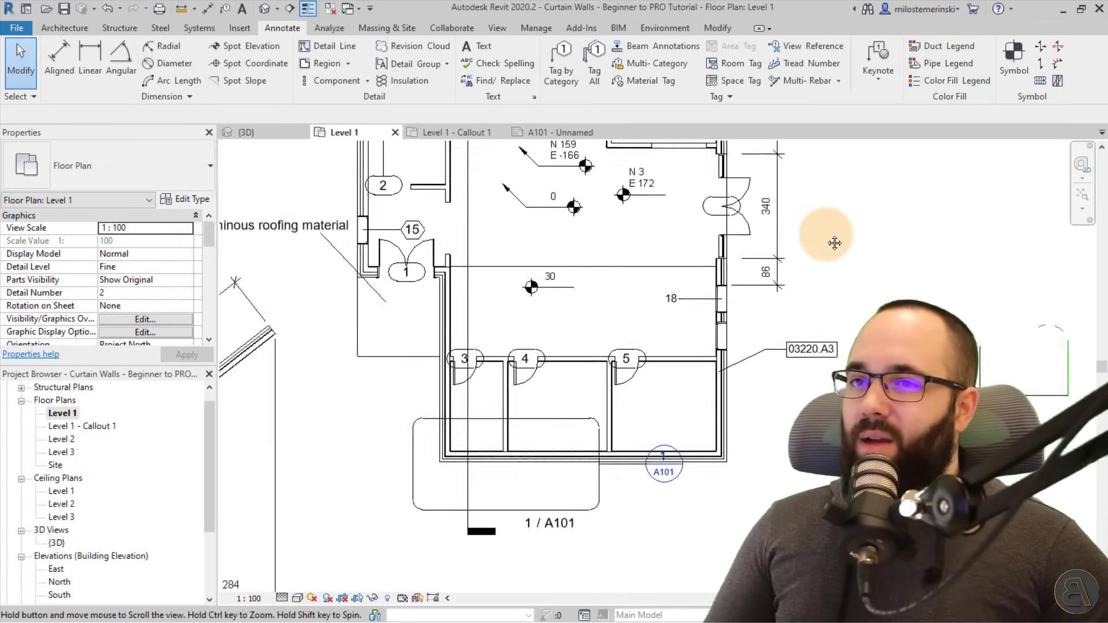
{"action": "middle_click_drag", "start_coordinate": [835, 240], "coordinate": [781, 354]}
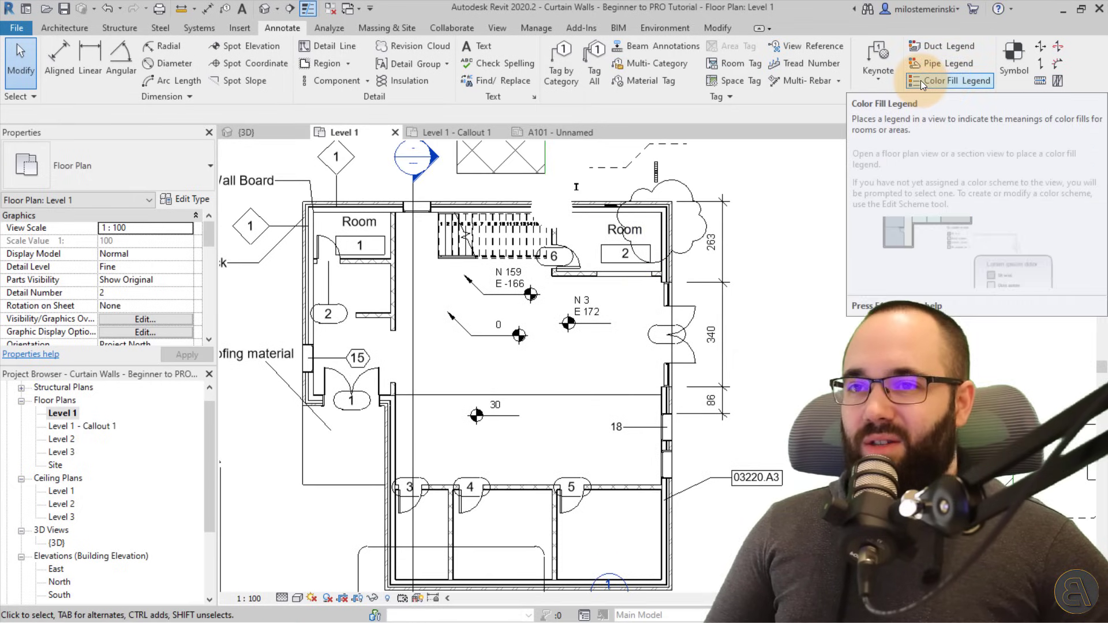
{"action": "left_click", "coordinate": [941, 84]}
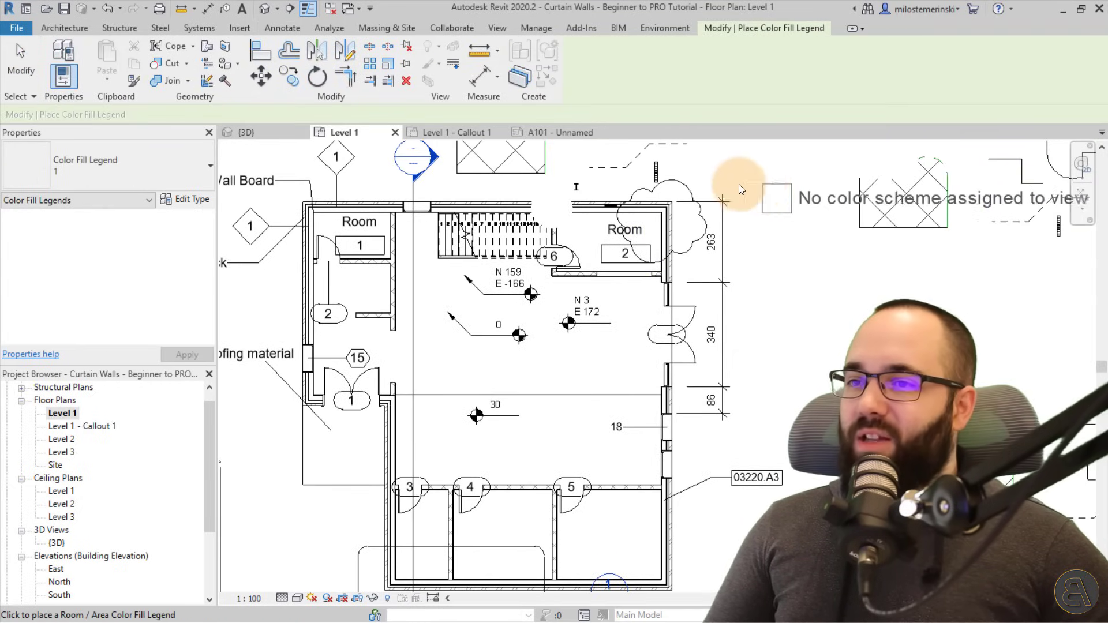
{"action": "scroll", "coordinate": [715, 242], "scroll_direction": "down", "scroll_amount": 3}
{"action": "left_click", "coordinate": [315, 221]}
{"action": "left_click", "coordinate": [289, 170]}
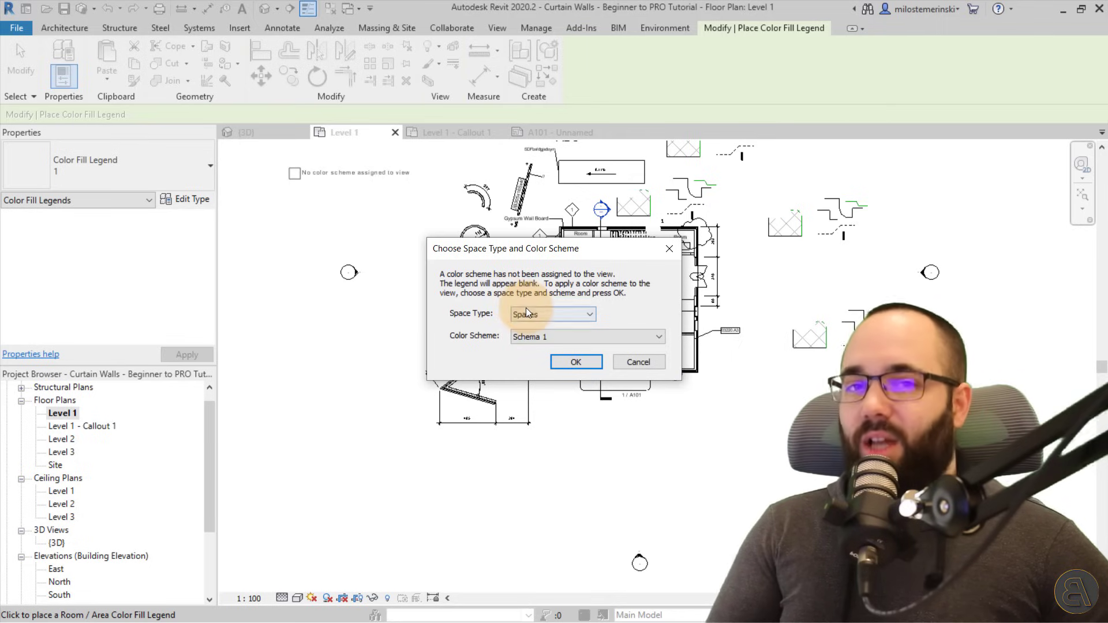
Set the color fill legend's space type to Rooms, choose a room color scheme and apply it to the view
{"action": "left_click", "coordinate": [550, 315]}
{"action": "left_click", "coordinate": [538, 336]}
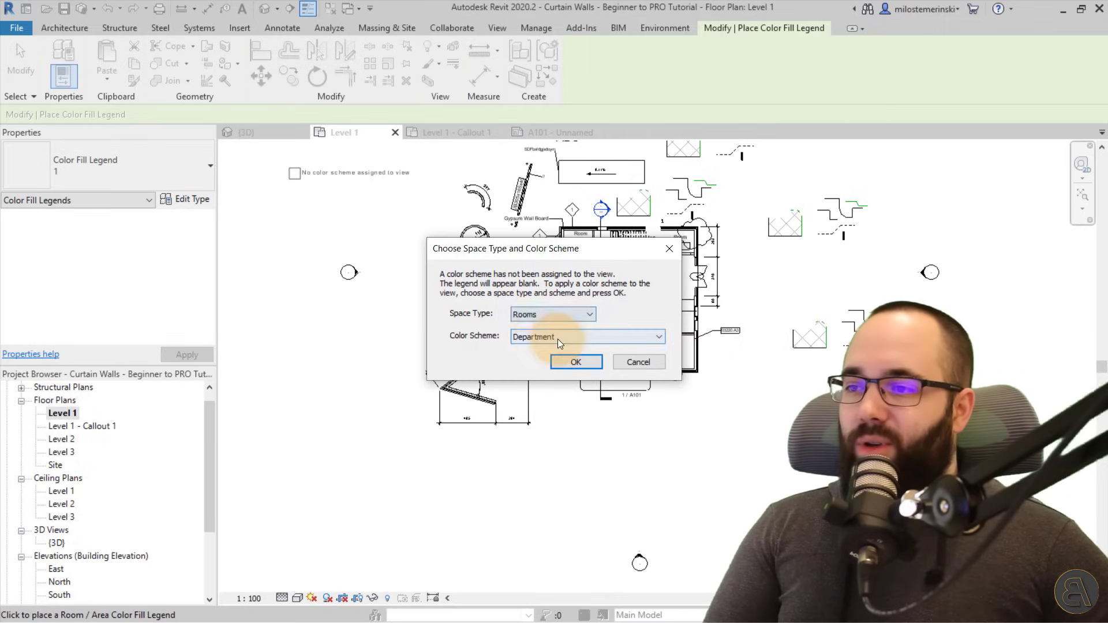
{"action": "left_click", "coordinate": [558, 338]}
{"action": "left_click", "coordinate": [528, 368]}
{"action": "left_click", "coordinate": [575, 363]}
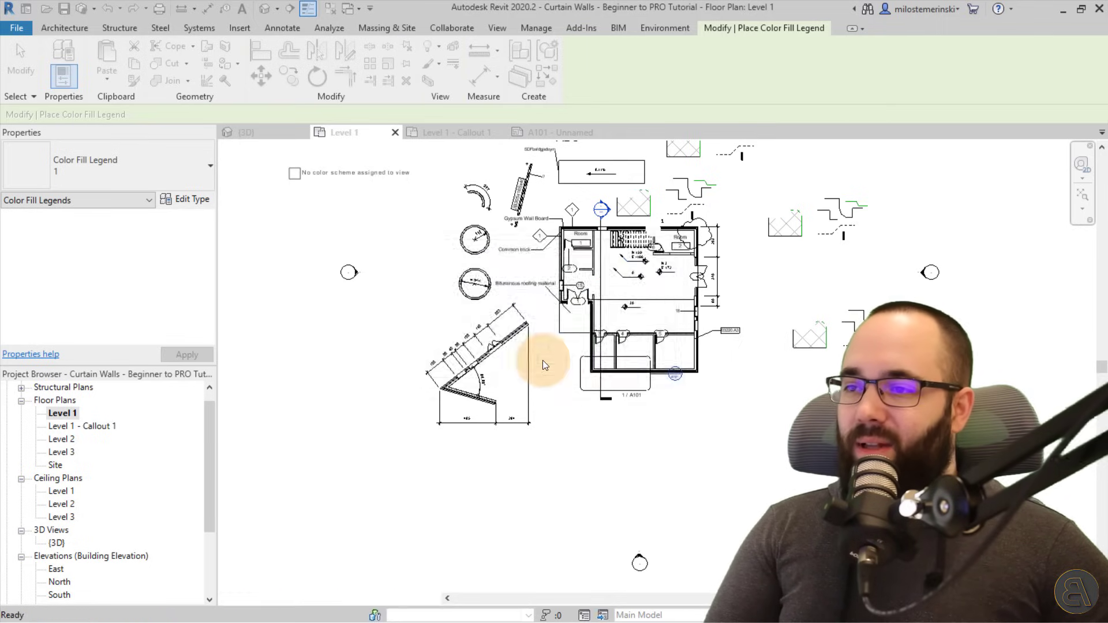
Move the room color fill legend closer to the Level 1 plan
{"action": "scroll", "coordinate": [346, 159], "scroll_direction": "up", "scroll_amount": 2}
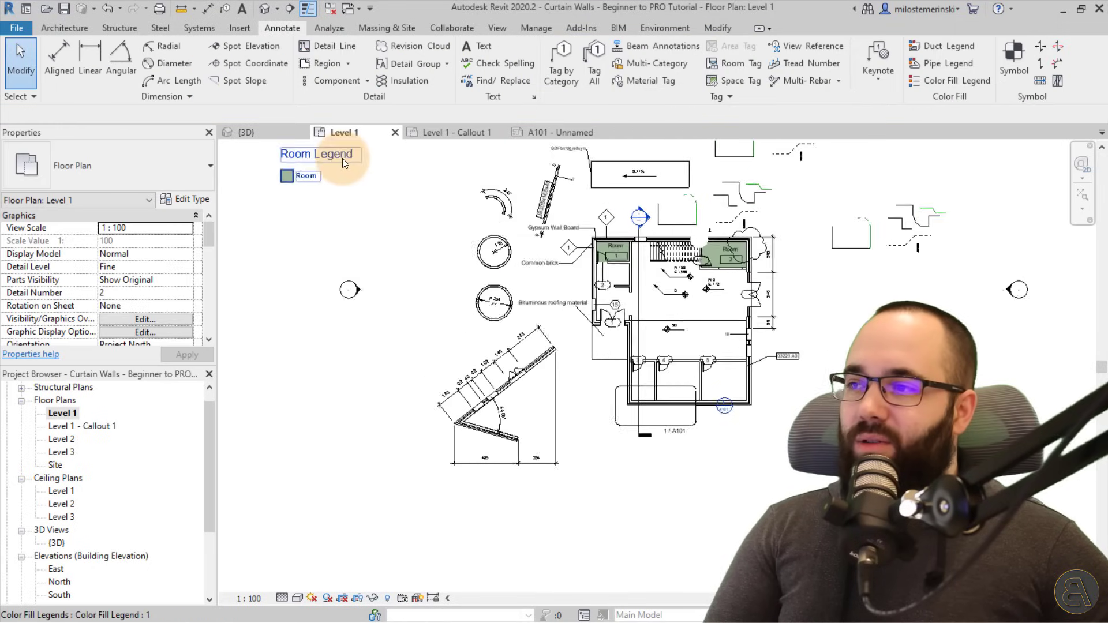
{"action": "left_click_drag", "start_coordinate": [342, 158], "coordinate": [419, 200]}
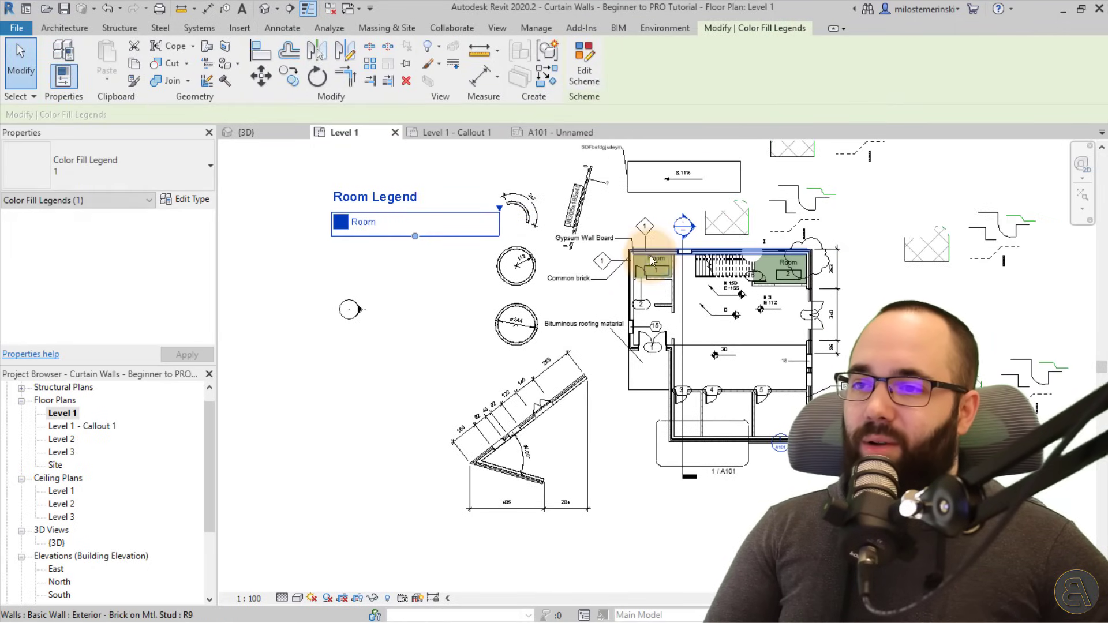
Rename the room tagged 1 in the plan's upper left corner as Room1
{"action": "scroll", "coordinate": [657, 260], "scroll_direction": "up", "scroll_amount": 3}
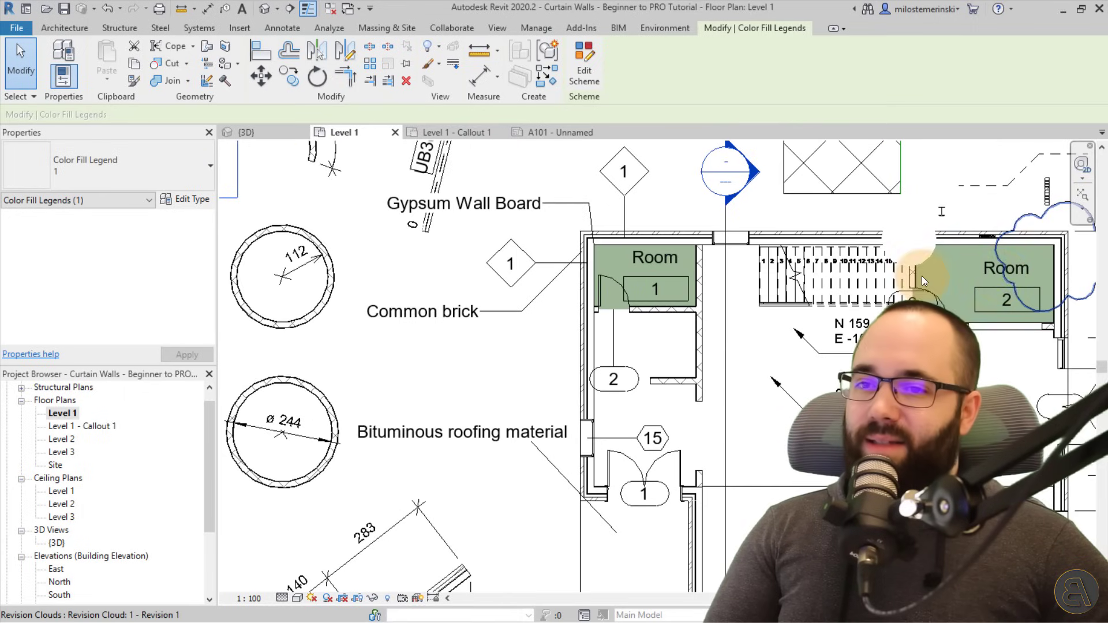
{"action": "left_click", "coordinate": [662, 263]}
{"action": "left_click", "coordinate": [663, 263]}
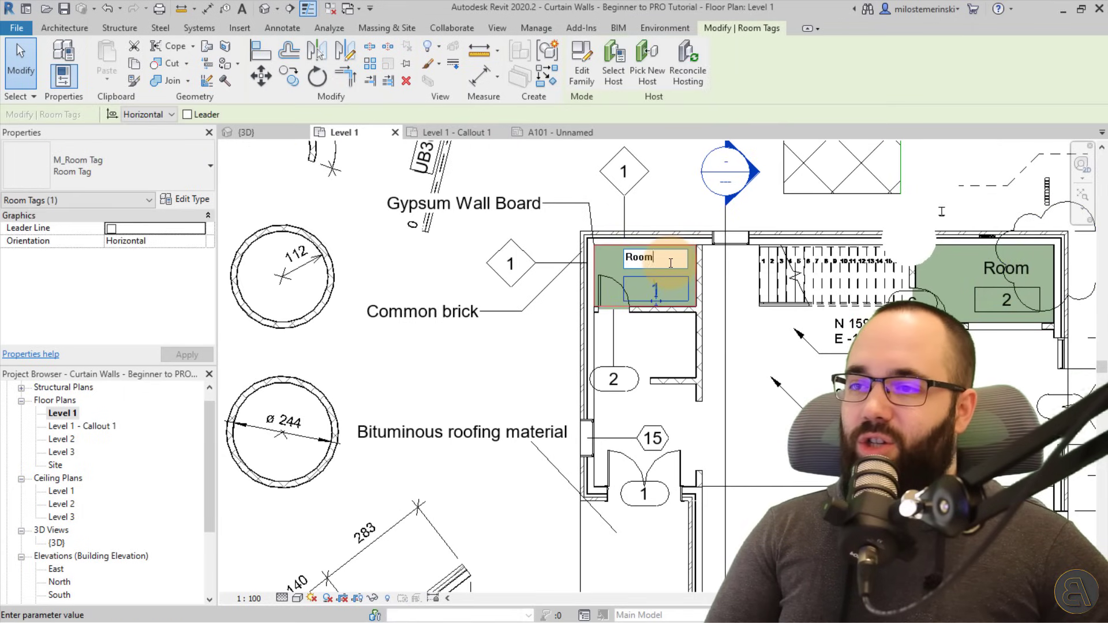
{"action": "type", "text": "Room1"}
{"action": "left_click", "coordinate": [533, 348]}
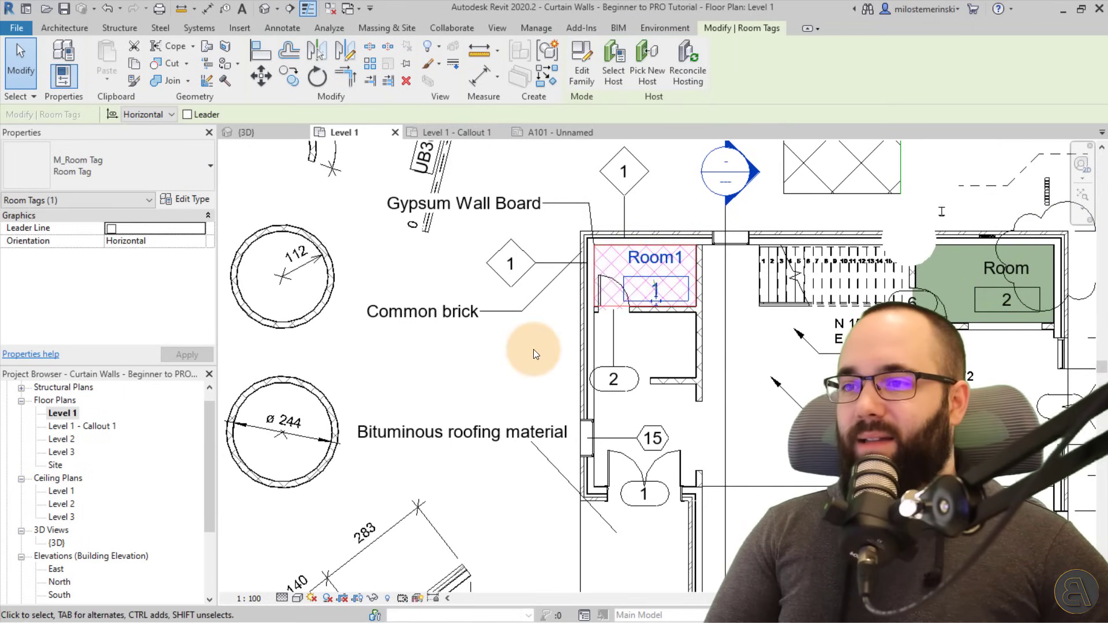
{"action": "scroll", "coordinate": [674, 341], "scroll_direction": "down", "scroll_amount": 3}
{"action": "left_click", "coordinate": [674, 340]}
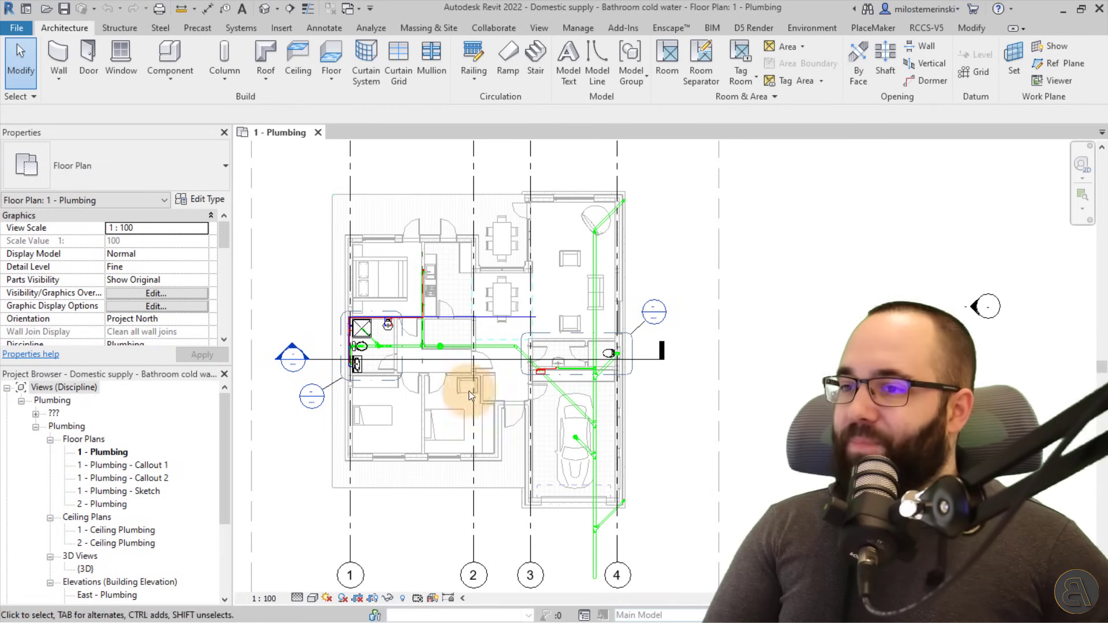
Place a pipe legend beside the house on the 1 - Plumbing plan and apply the Pipe Color Fill - Size scheme
{"action": "mouse_move", "coordinate": [682, 266]}
{"action": "middle_mouse_down"}
{"action": "mouse_move", "coordinate": [707, 272]}
{"action": "mouse_move", "coordinate": [705, 255]}
{"action": "mouse_move", "coordinate": [692, 253]}
{"action": "middle_mouse_up"}
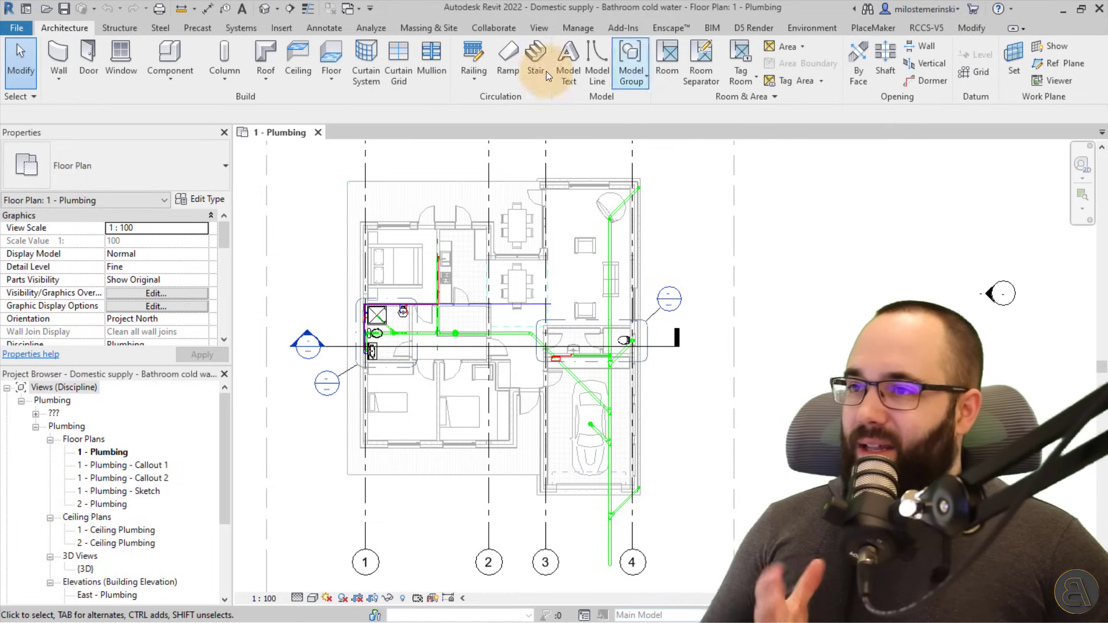
{"action": "left_click", "coordinate": [326, 28]}
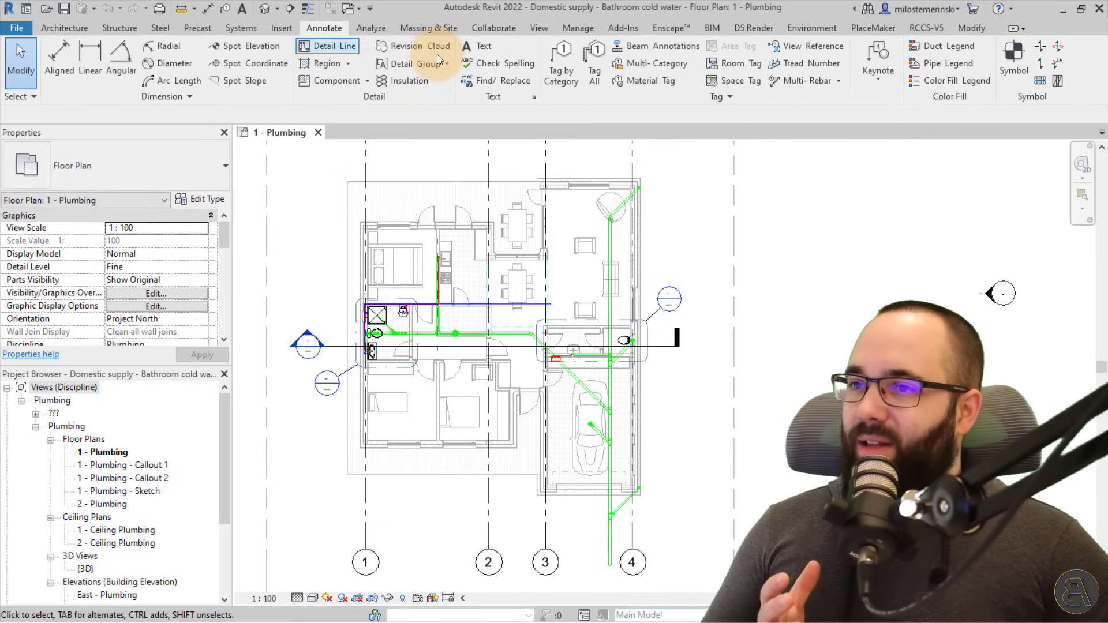
{"action": "left_click", "coordinate": [932, 67]}
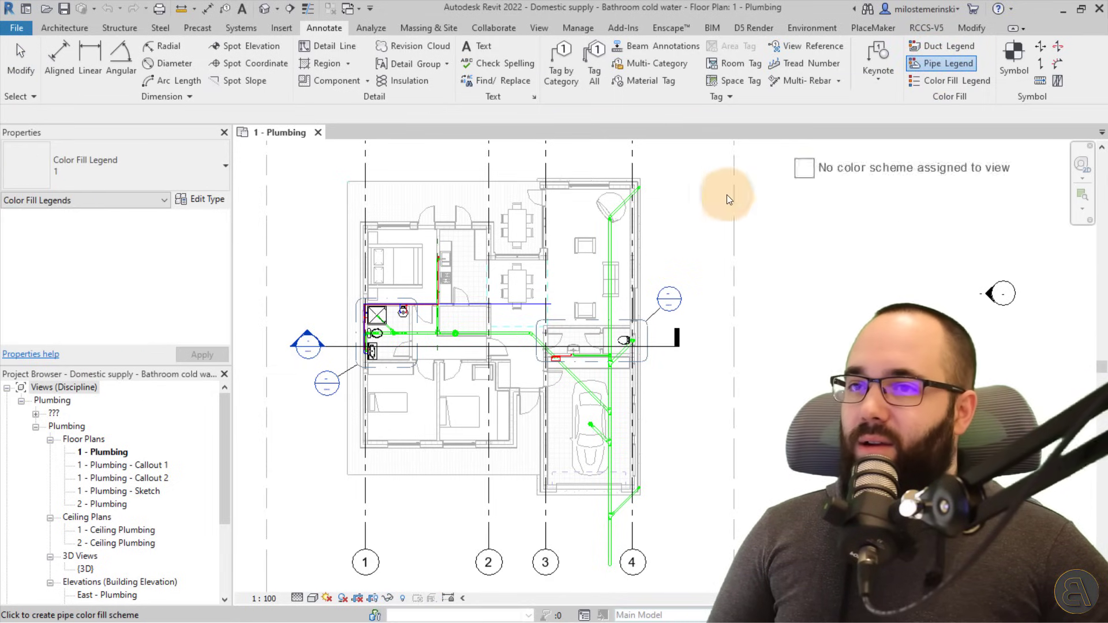
{"action": "left_click", "coordinate": [728, 203]}
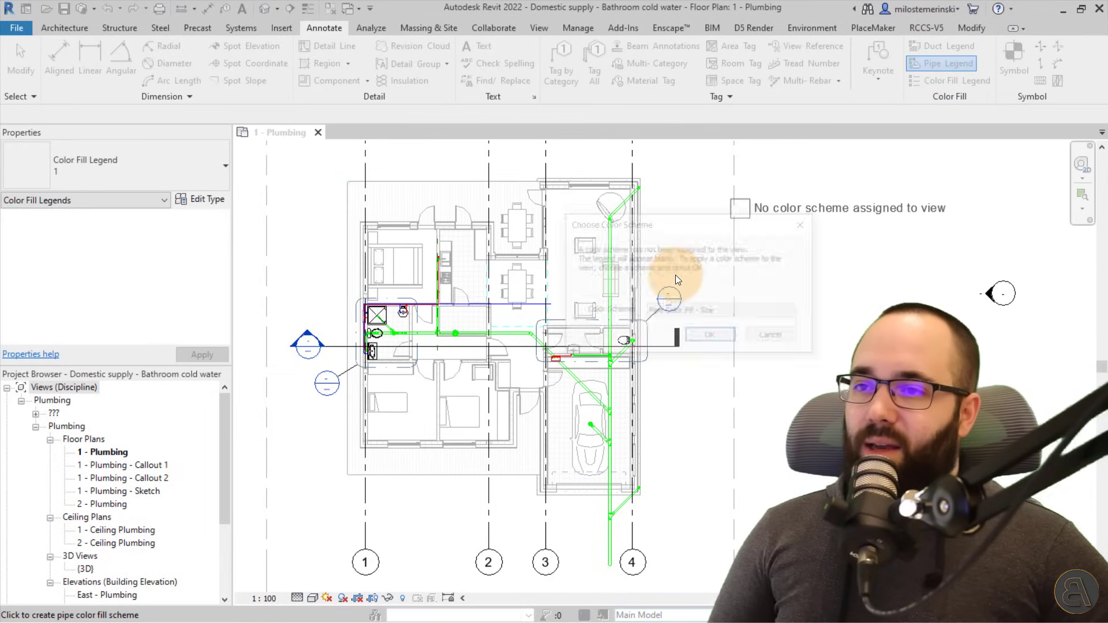
{"action": "left_click", "coordinate": [728, 310]}
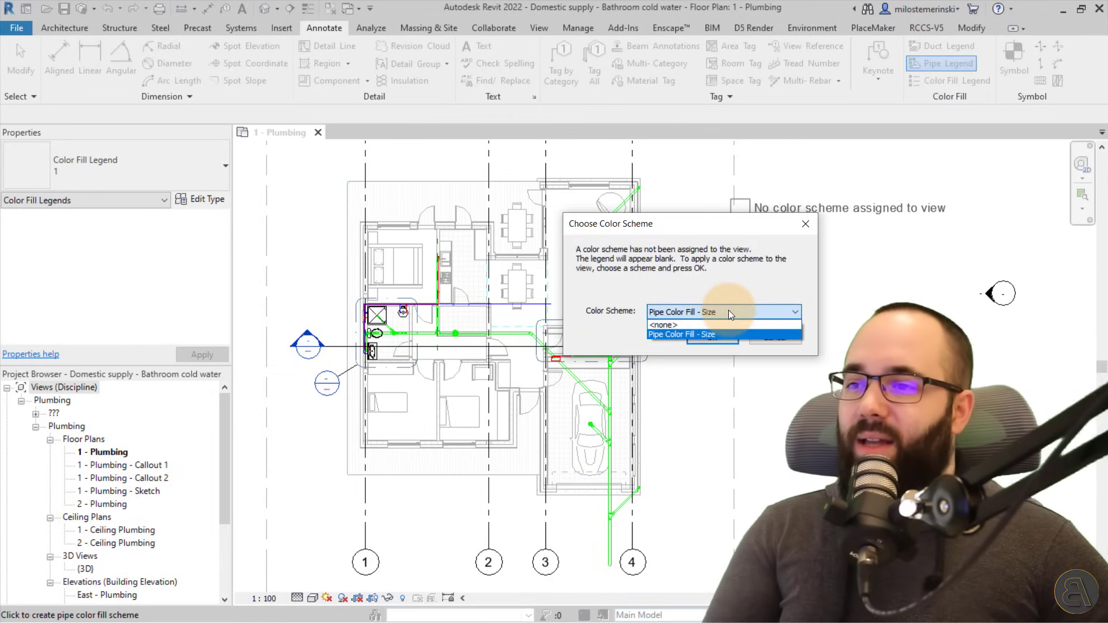
{"action": "left_click", "coordinate": [663, 336]}
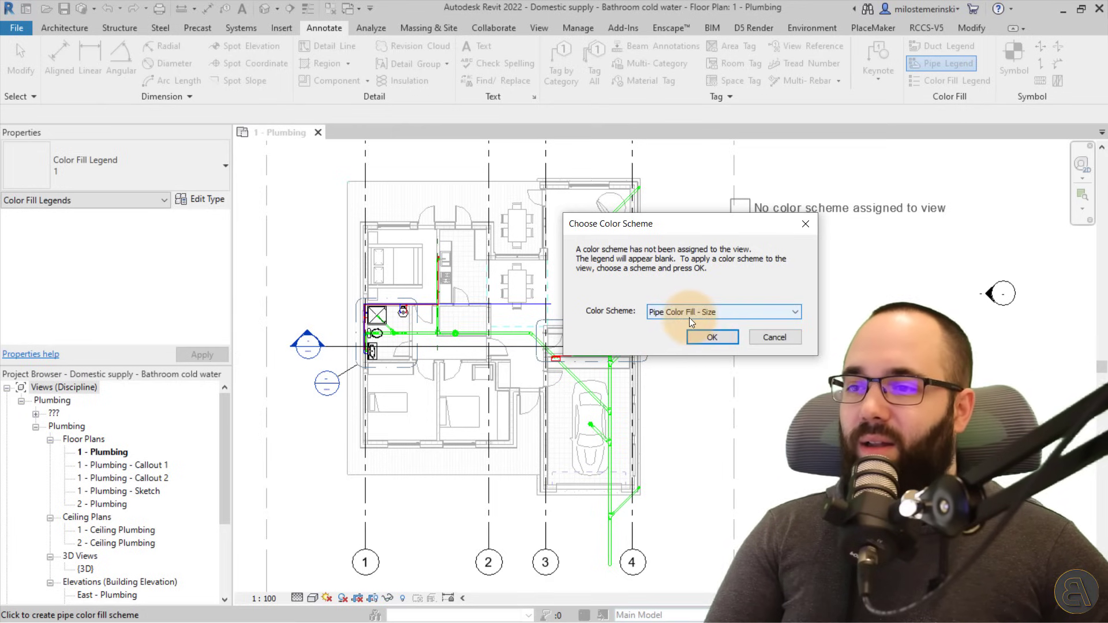
{"action": "left_click", "coordinate": [714, 336]}
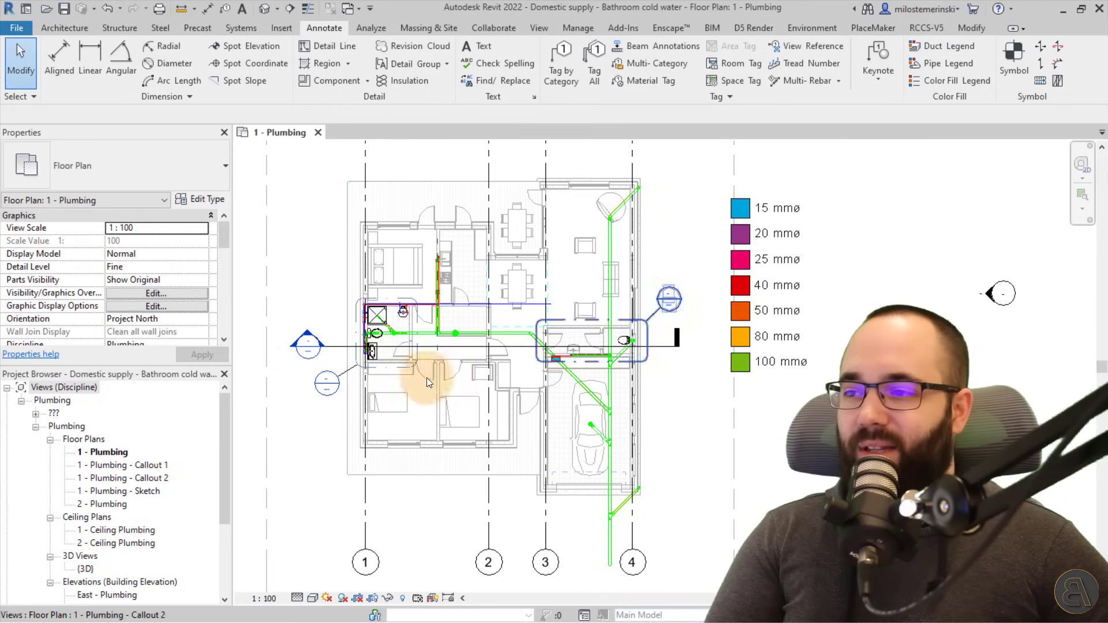
Examine the size colors along the pipe runs of the plumbing plan, toggling the Thin Lines display
{"action": "scroll", "coordinate": [462, 315], "scroll_direction": "up", "scroll_amount": 4}
{"action": "scroll", "coordinate": [576, 313], "scroll_direction": "up", "scroll_amount": 2}
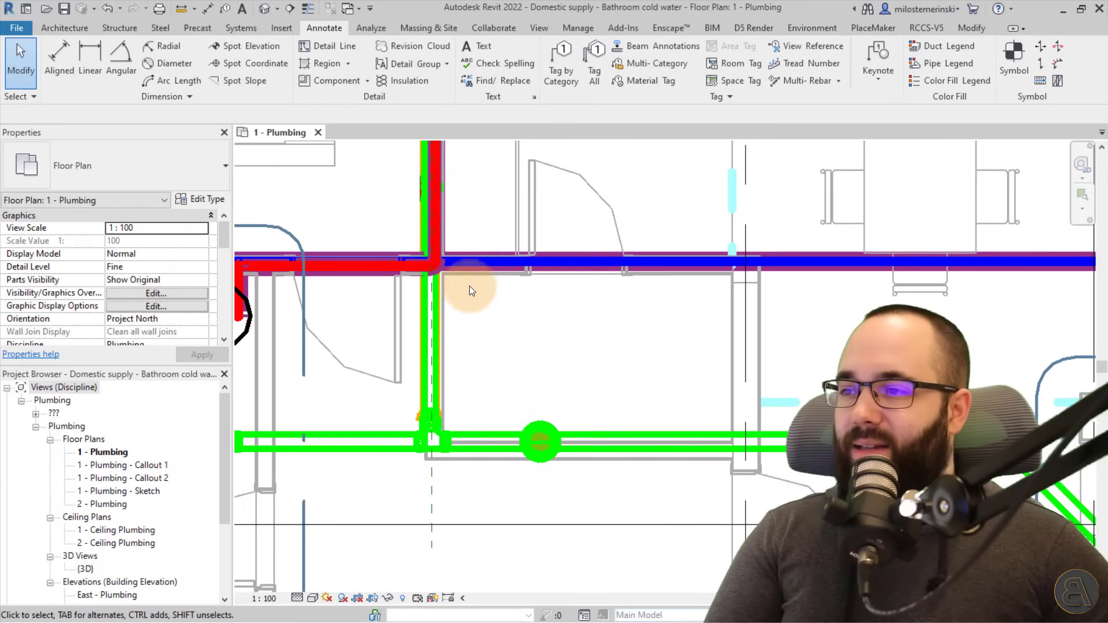
{"action": "middle_click_drag", "start_coordinate": [497, 307], "coordinate": [213, 194]}
{"action": "middle_click_drag", "start_coordinate": [572, 284], "coordinate": [441, 219]}
{"action": "scroll", "coordinate": [411, 188], "scroll_direction": "down", "scroll_amount": 2}
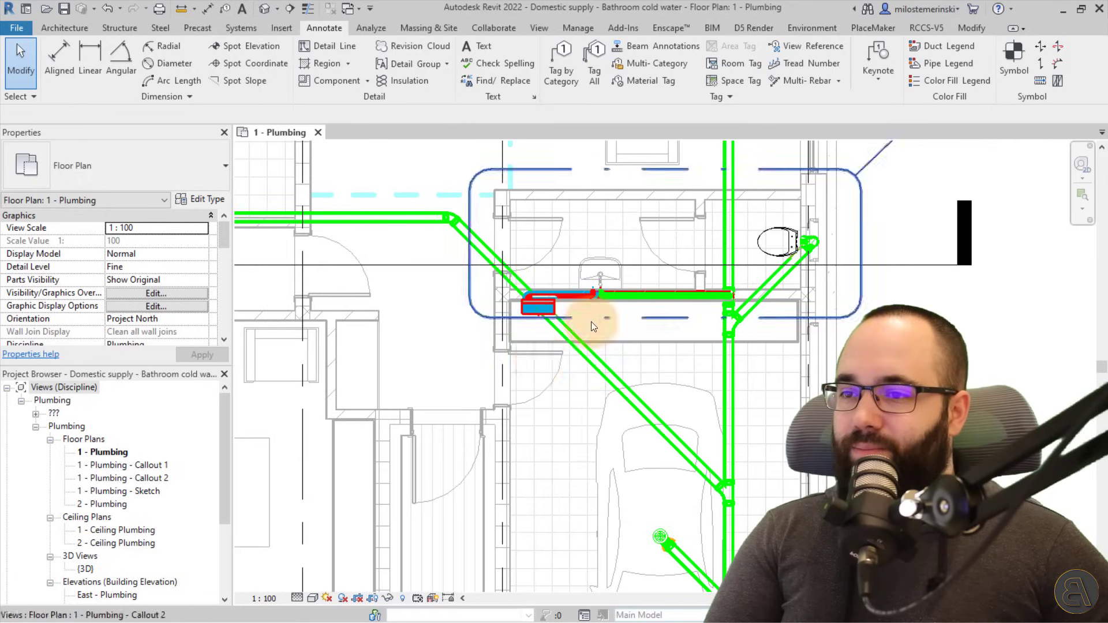
{"action": "left_click", "coordinate": [308, 10]}
{"action": "left_click", "coordinate": [307, 10]}
{"action": "scroll", "coordinate": [609, 354], "scroll_direction": "down", "scroll_amount": 4}
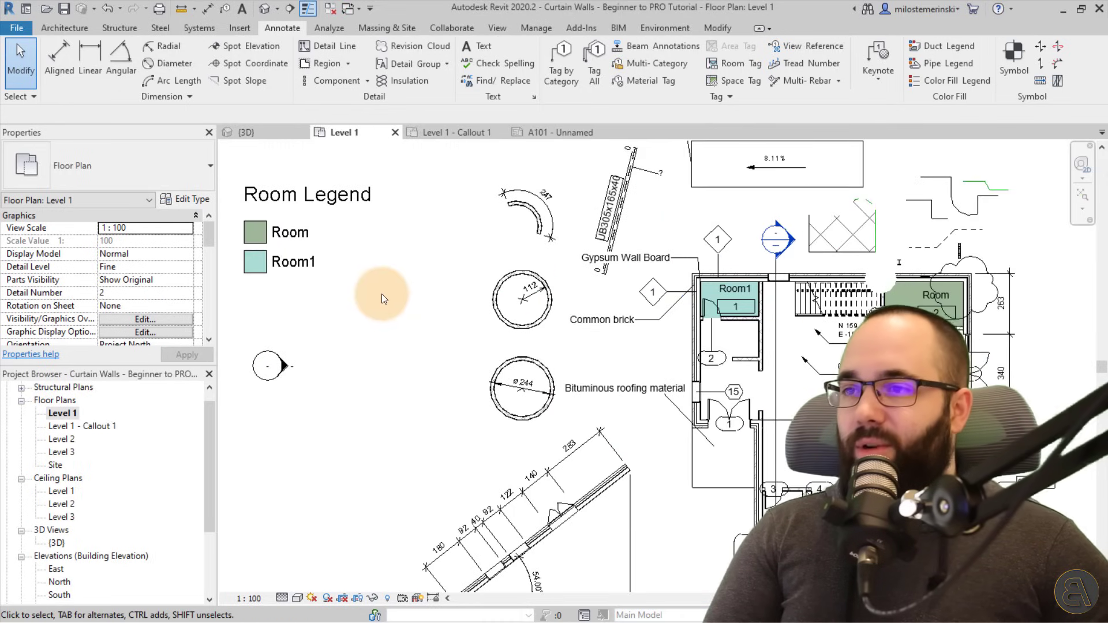
Place an M_Centreline symbol in the empty area to the upper right of the Level 1 building
{"action": "scroll", "coordinate": [382, 293], "scroll_direction": "down", "scroll_amount": 1}
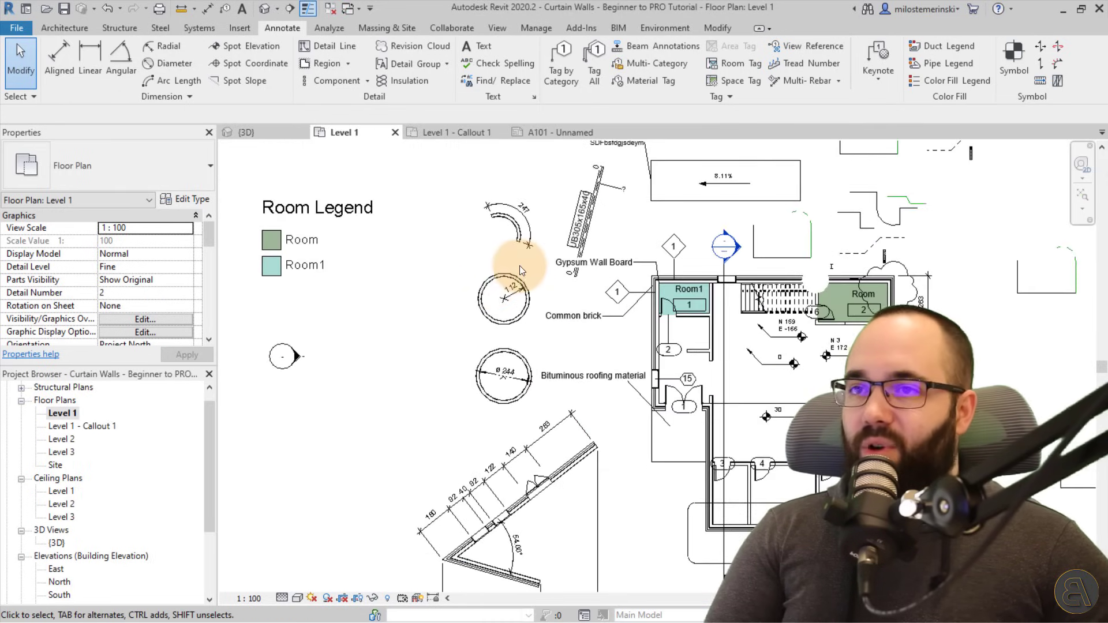
{"action": "middle_click_drag", "start_coordinate": [519, 265], "coordinate": [335, 240]}
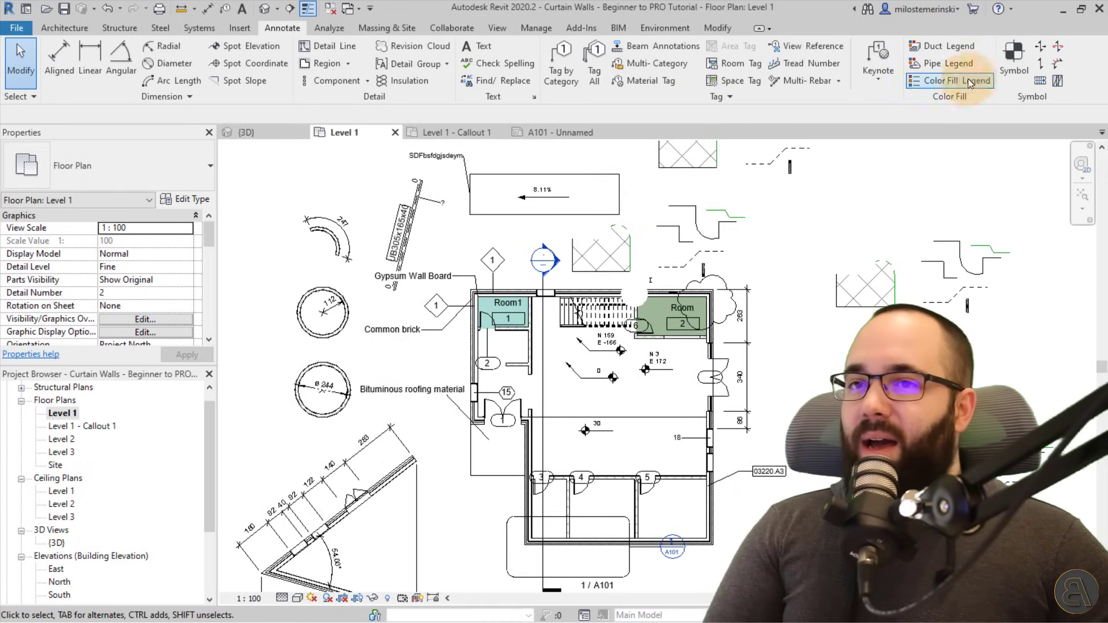
{"action": "left_click", "coordinate": [1011, 62]}
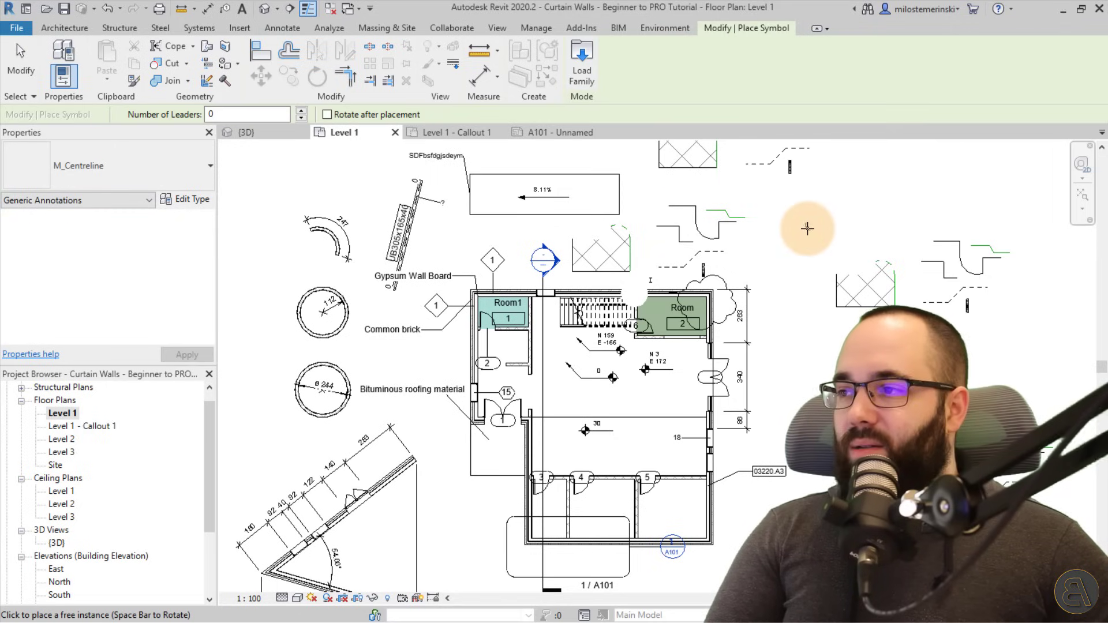
{"action": "left_click", "coordinate": [788, 239]}
Place an M_North Arrow-2 symbol in the empty area to the right of the building
{"action": "left_click", "coordinate": [106, 168]}
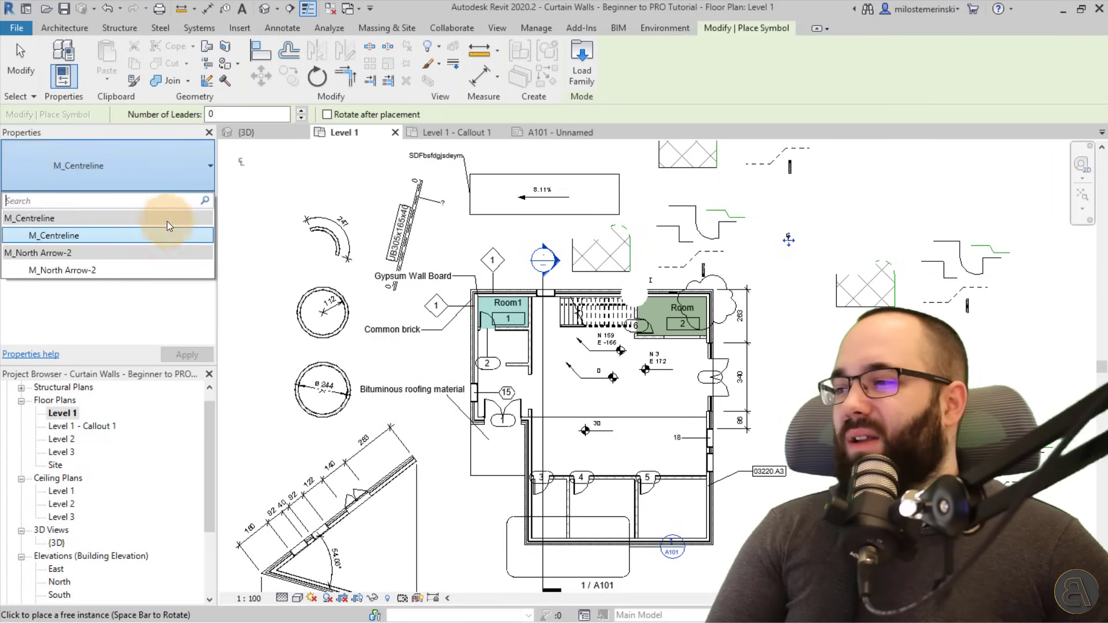
{"action": "left_click", "coordinate": [95, 271]}
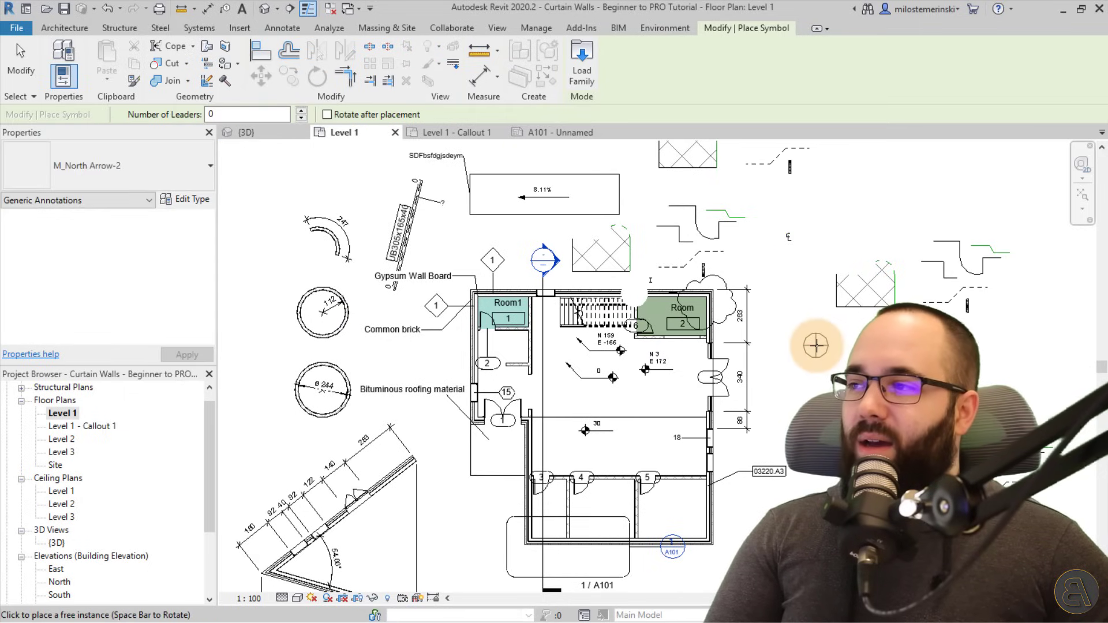
{"action": "scroll", "coordinate": [820, 355], "scroll_direction": "up", "scroll_amount": 3}
{"action": "scroll", "coordinate": [822, 354], "scroll_direction": "up", "scroll_amount": 2}
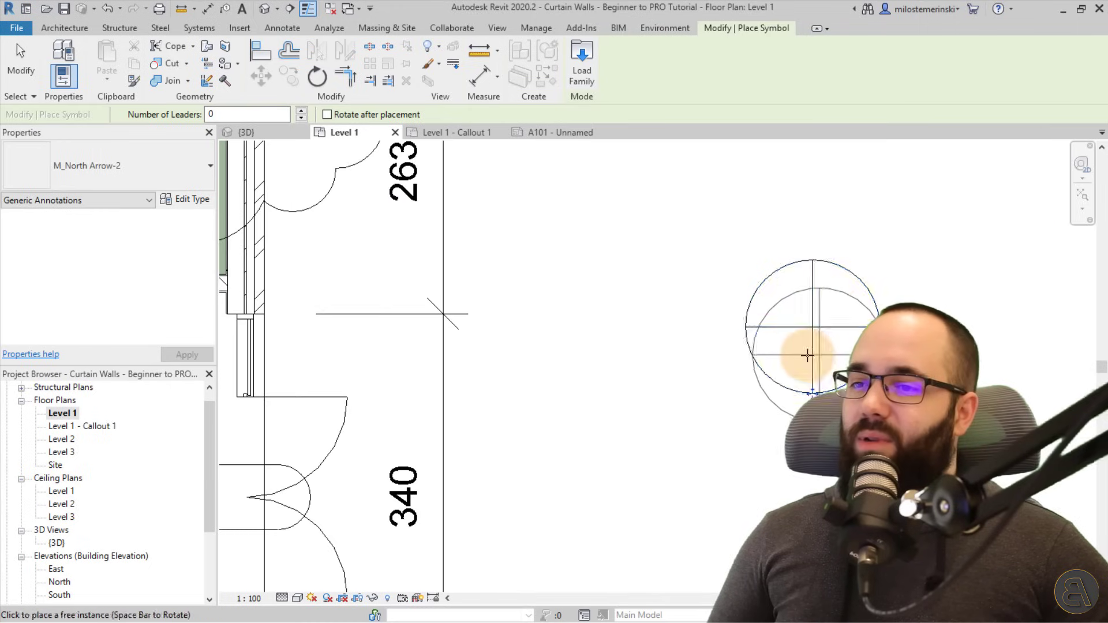
{"action": "left_click", "coordinate": [813, 327]}
{"action": "key", "text": "Escape"}
Add a leader to the north arrow symbol and shorten it to end just left of the circle
{"action": "left_click", "coordinate": [813, 331]}
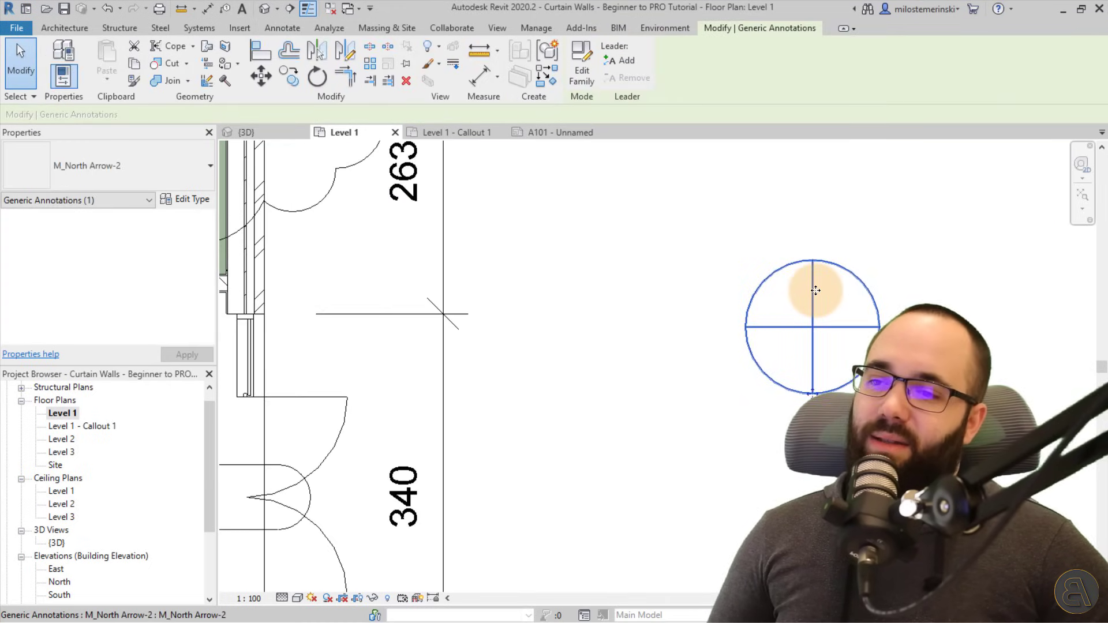
{"action": "left_click", "coordinate": [827, 320]}
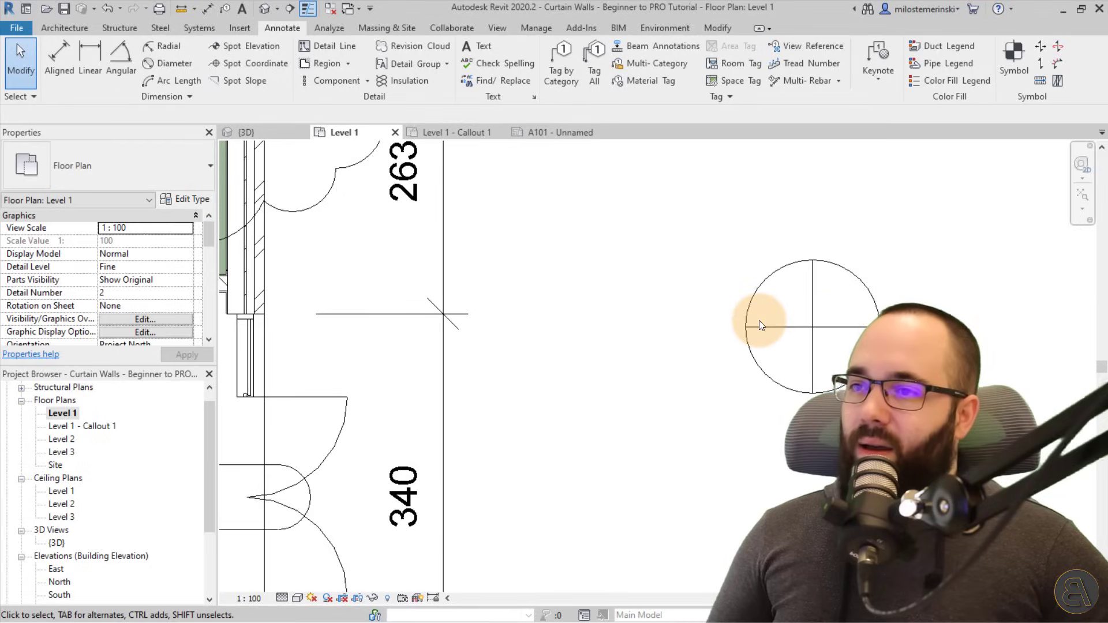
{"action": "left_click", "coordinate": [760, 327]}
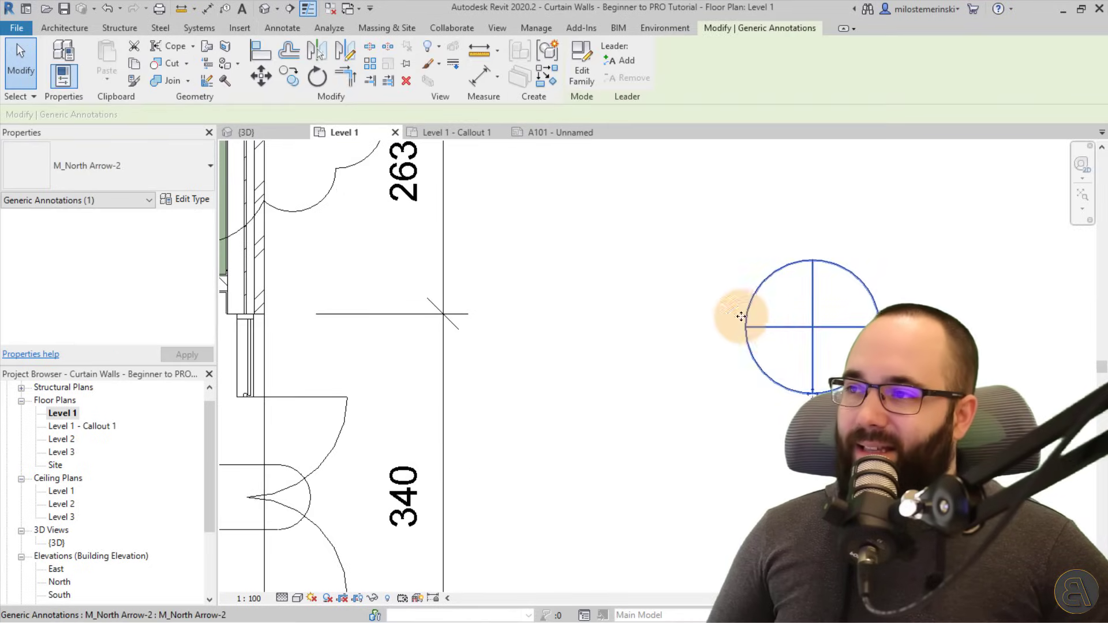
{"action": "left_click", "coordinate": [624, 60]}
{"action": "scroll", "coordinate": [747, 248], "scroll_direction": "down", "scroll_amount": 3}
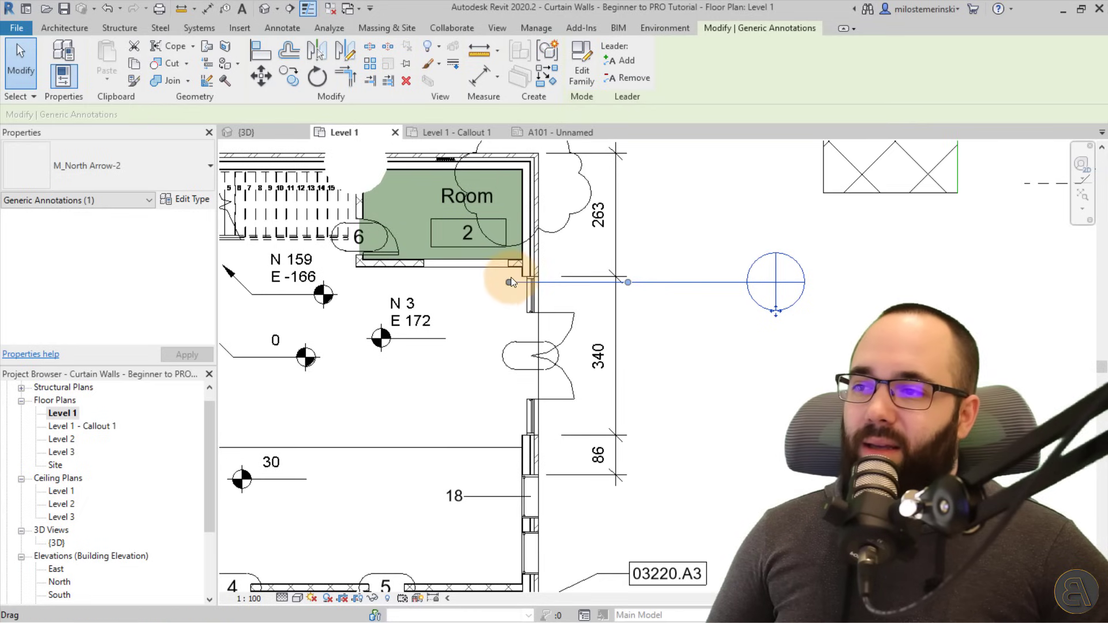
{"action": "left_click_drag", "start_coordinate": [510, 282], "coordinate": [694, 282]}
{"action": "left_click", "coordinate": [714, 337]}
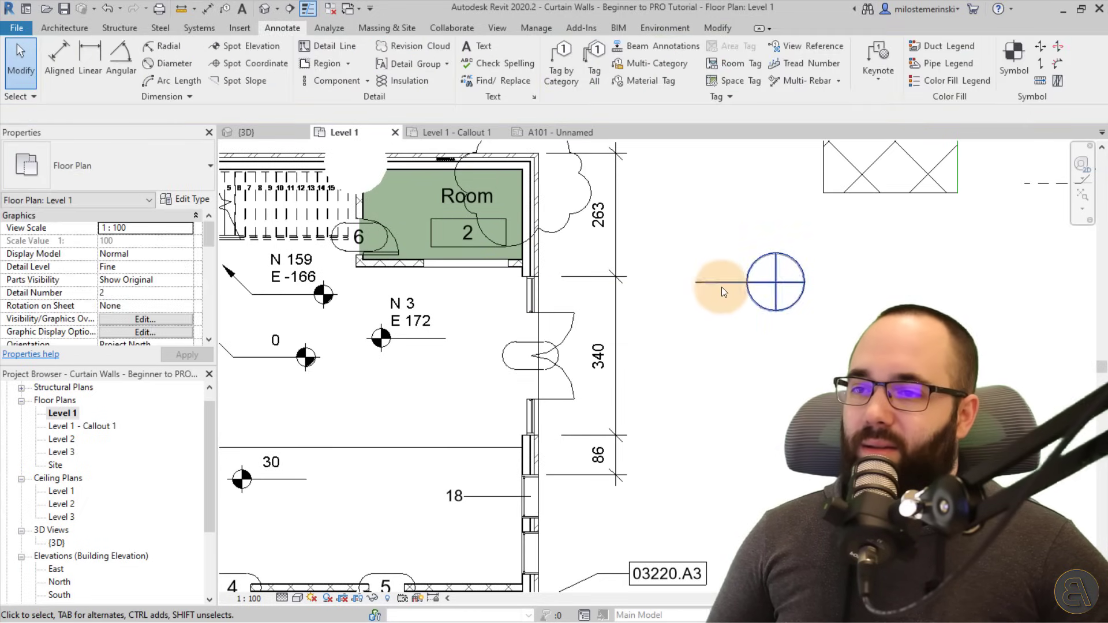
{"action": "left_click", "coordinate": [742, 280]}
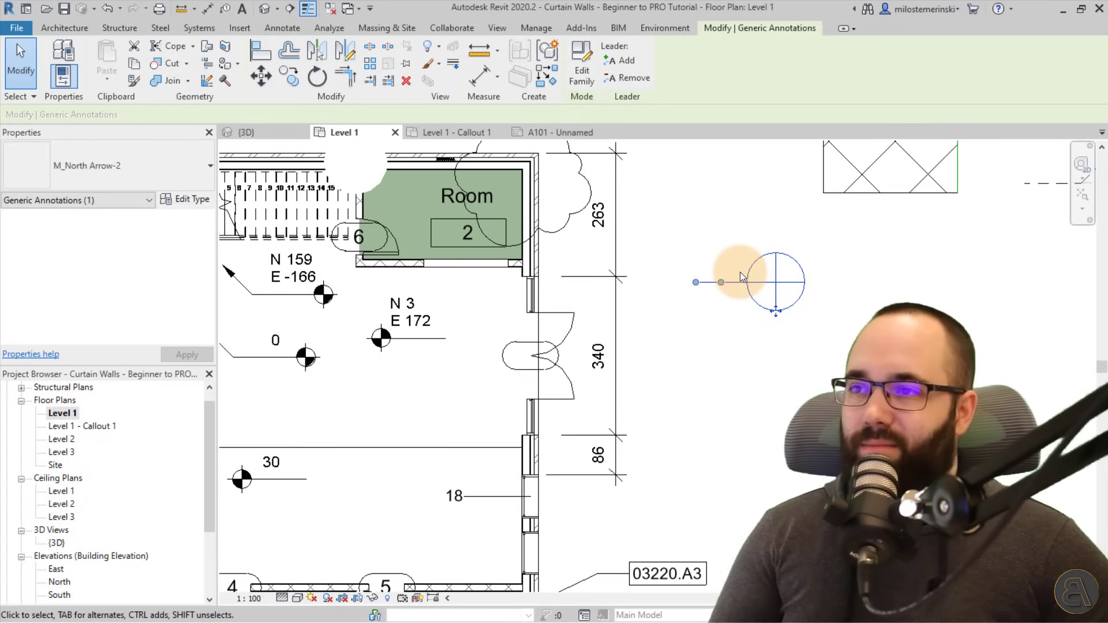
{"action": "left_click", "coordinate": [748, 315]}
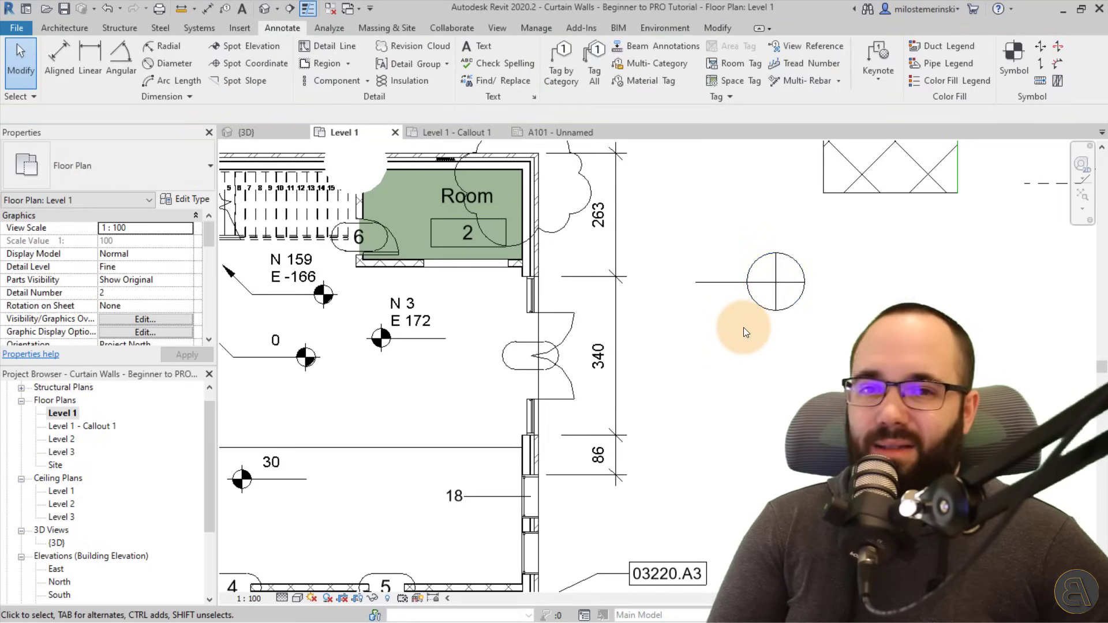
{"action": "left_click", "coordinate": [749, 299]}
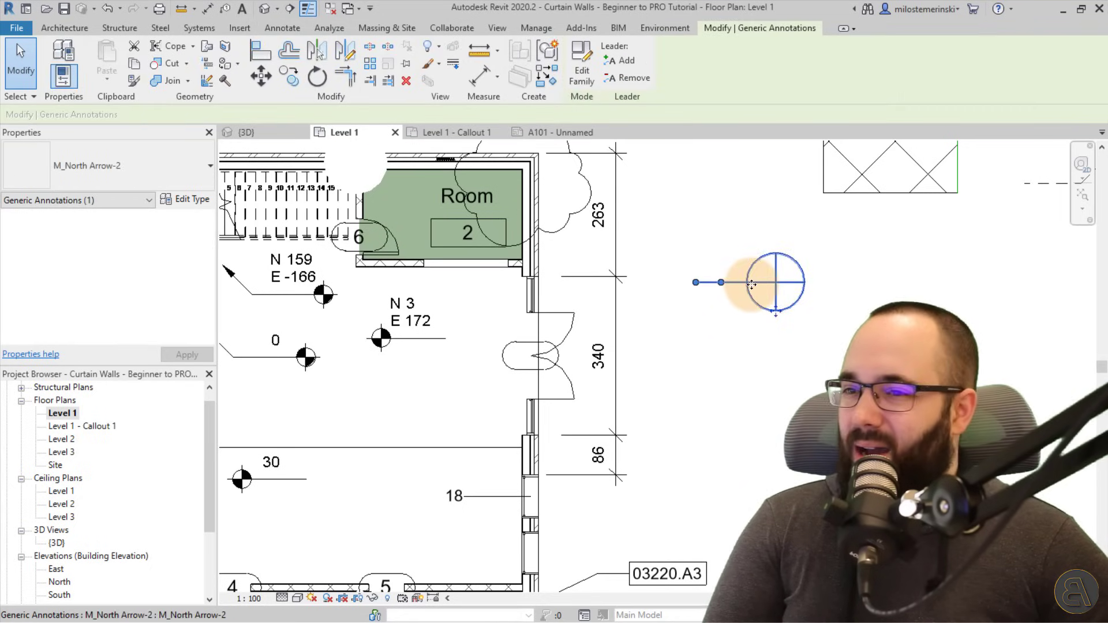
{"action": "left_click", "coordinate": [795, 344]}
{"action": "left_click", "coordinate": [781, 308]}
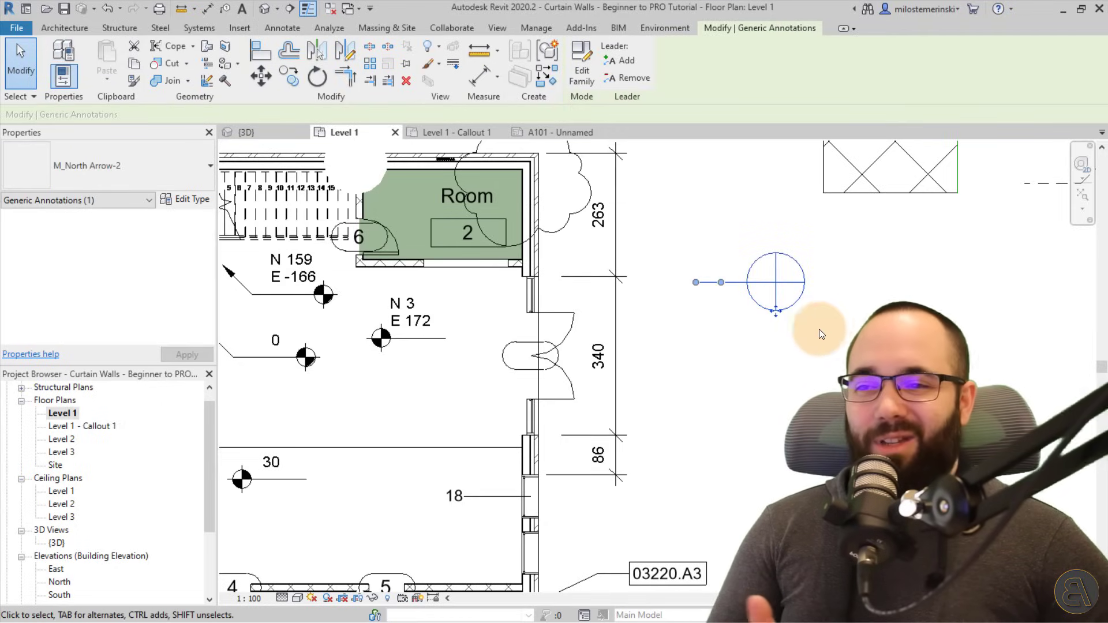
{"action": "middle_click_drag", "start_coordinate": [779, 309], "coordinate": [569, 299]}
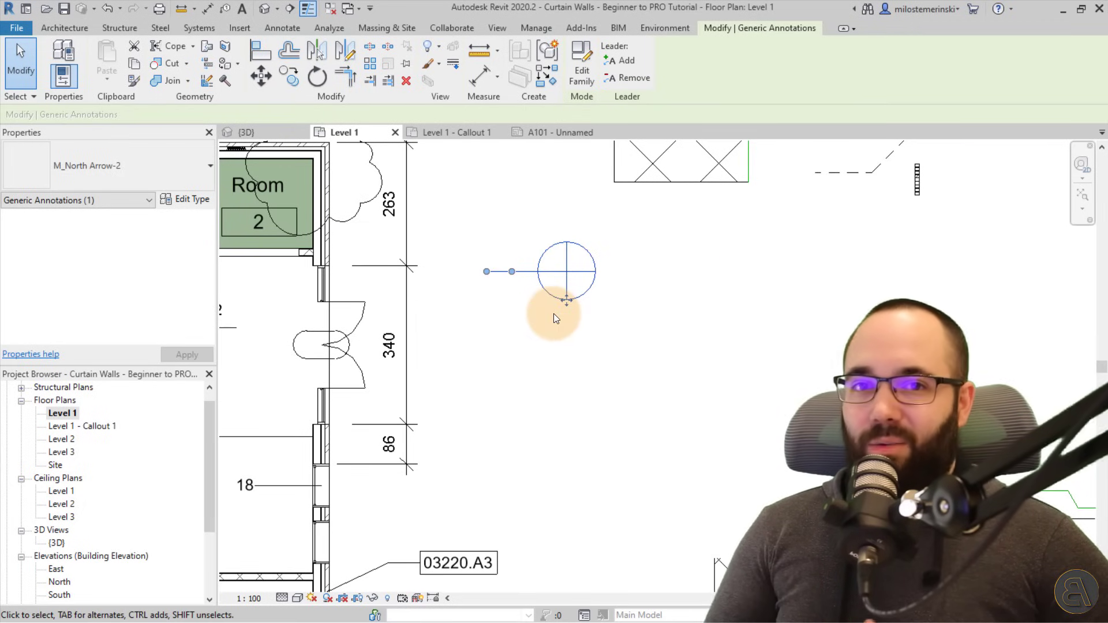
{"action": "left_click", "coordinate": [540, 322]}
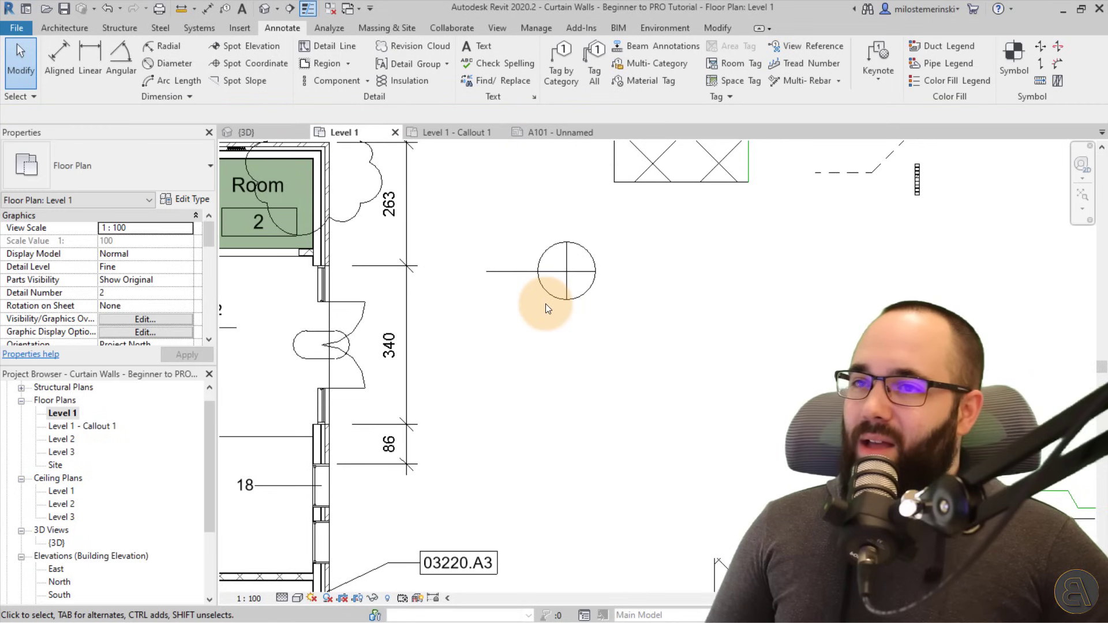
Place an Automatic Up/Down Direction stair path on the straight stair between the two colored rooms
{"action": "left_click", "coordinate": [1057, 82]}
{"action": "scroll", "coordinate": [565, 231], "scroll_direction": "down", "scroll_amount": 3}
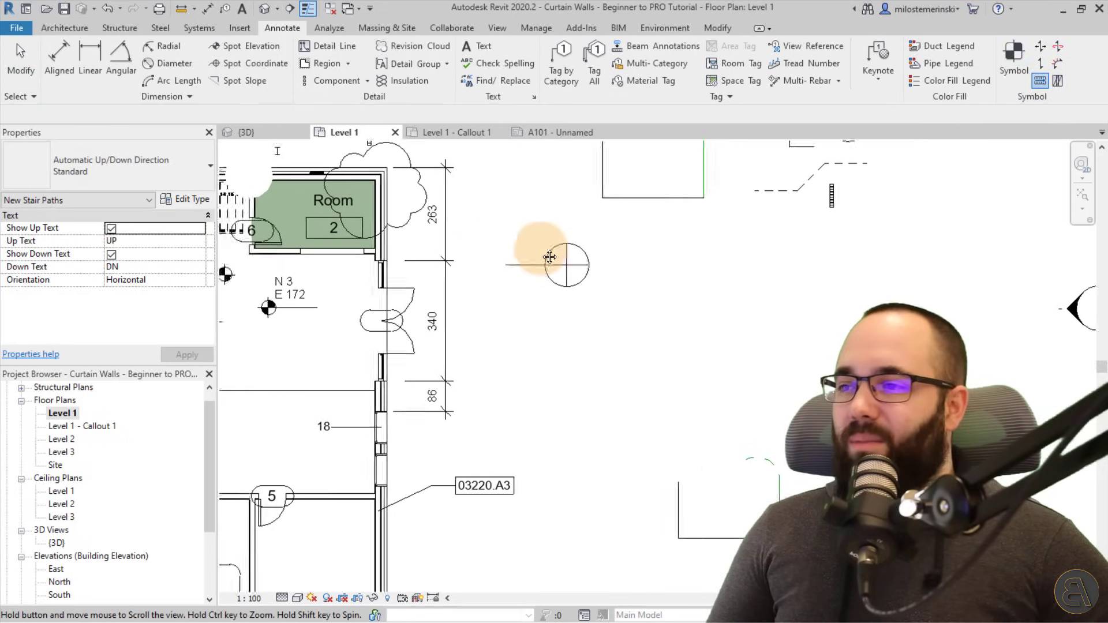
{"action": "scroll", "coordinate": [637, 242], "scroll_direction": "up", "scroll_amount": 6}
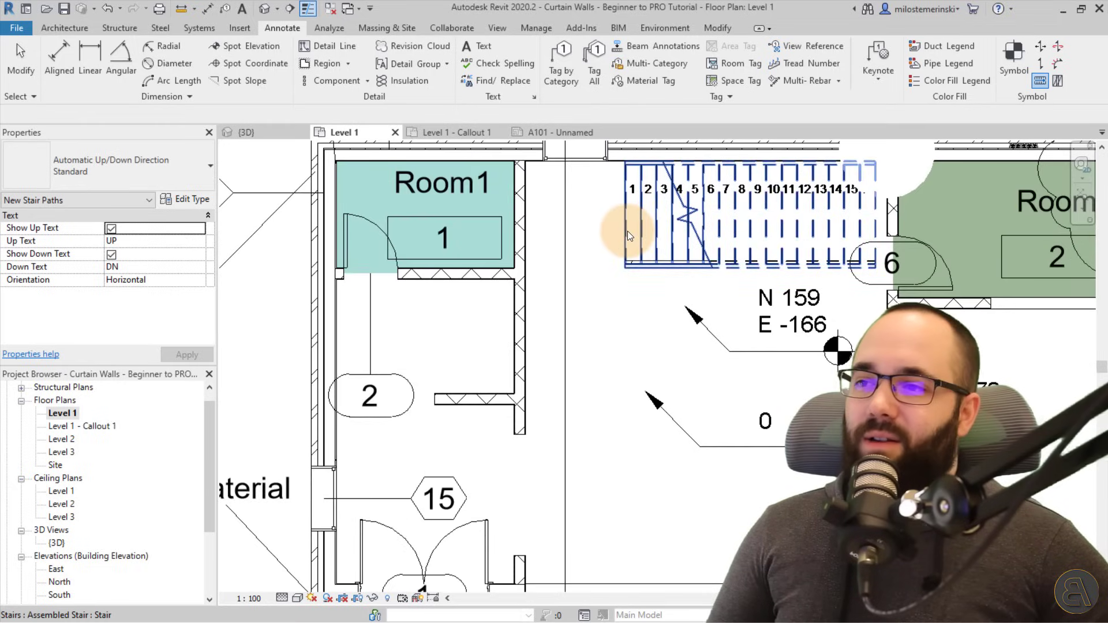
{"action": "left_click", "coordinate": [628, 231]}
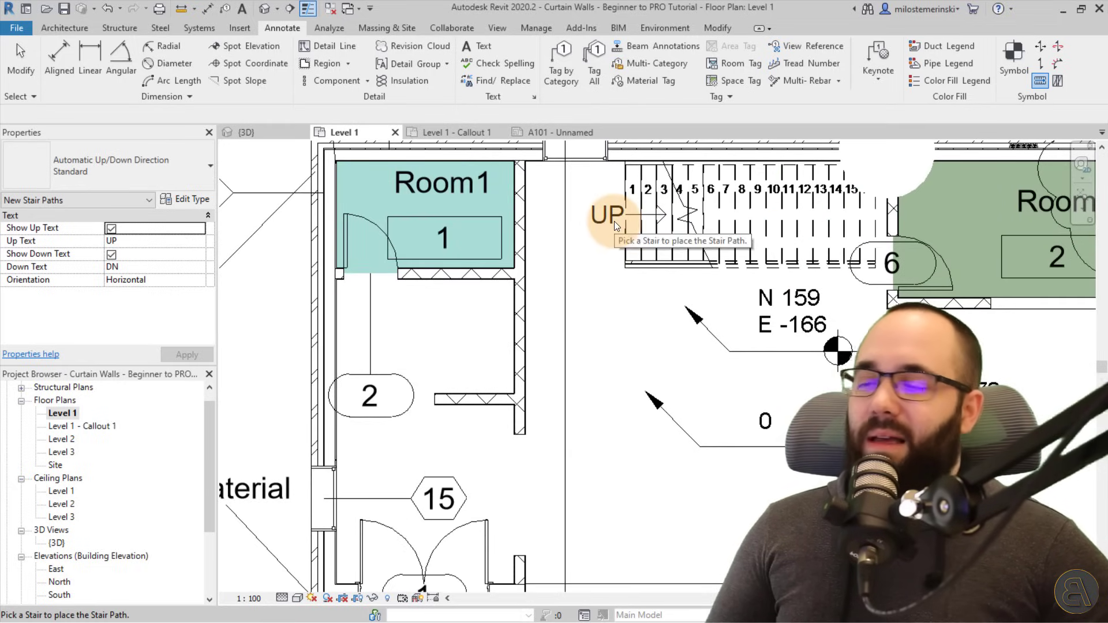
Place an M_Span Direction One Way Slab symbol on the rectangular sloped floor above the building and inspect the placed symbol
{"action": "left_click", "coordinate": [1040, 46]}
{"action": "scroll", "coordinate": [645, 398], "scroll_direction": "down", "scroll_amount": 4}
{"action": "middle_click_drag", "start_coordinate": [645, 398], "coordinate": [614, 500]}
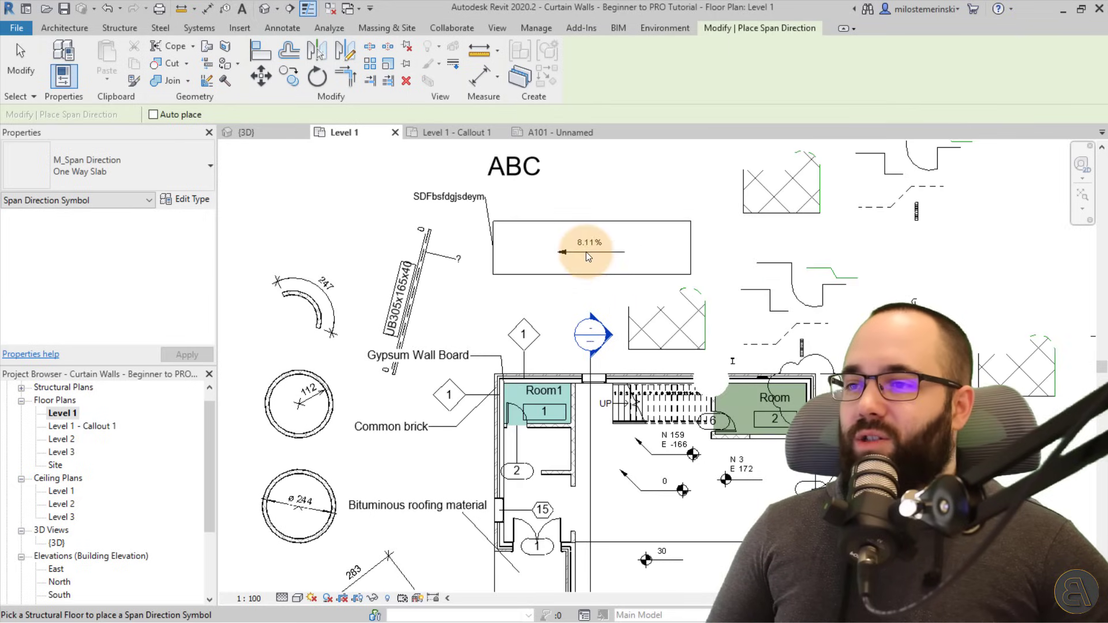
{"action": "left_click", "coordinate": [633, 242]}
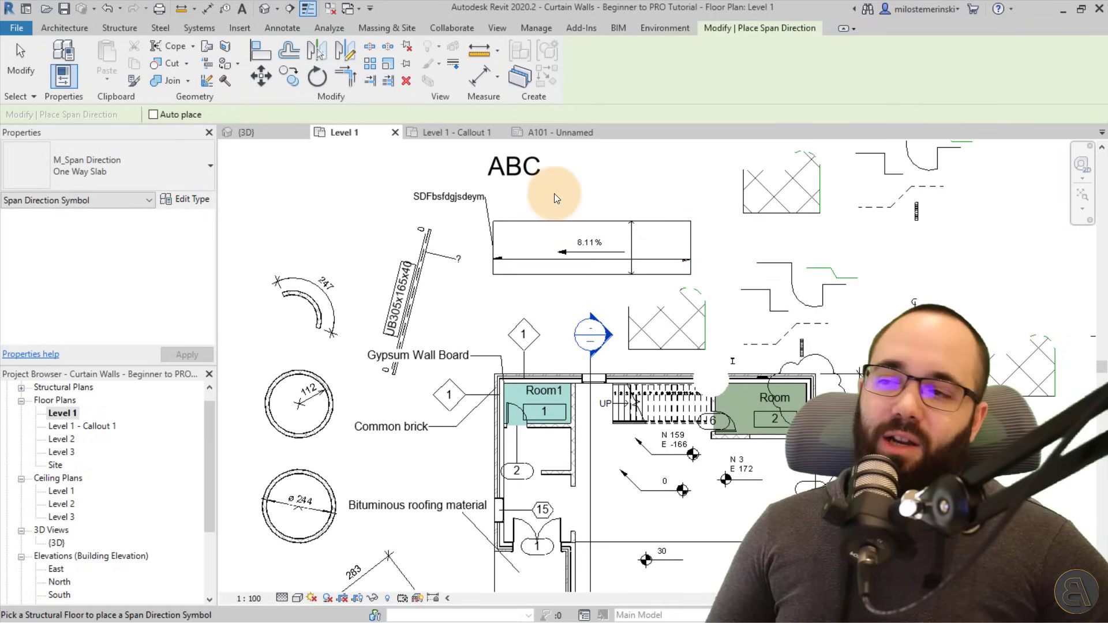
{"action": "key", "text": "Escape"}
{"action": "key", "text": "Escape"}
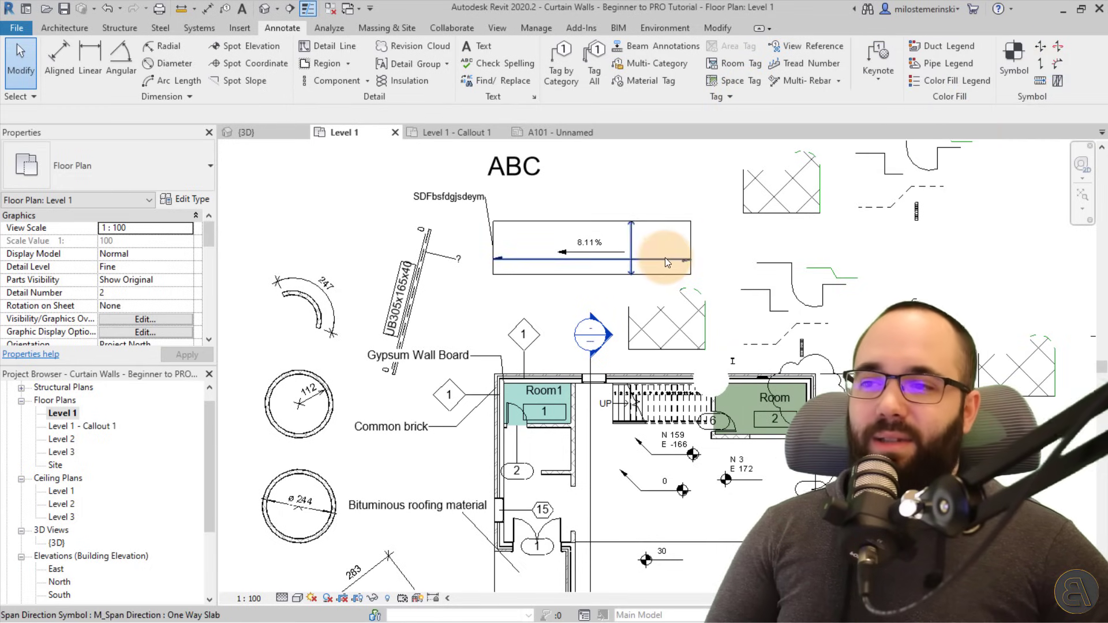
{"action": "left_click", "coordinate": [639, 258]}
{"action": "scroll", "coordinate": [638, 258], "scroll_direction": "up", "scroll_amount": 4}
{"action": "scroll", "coordinate": [647, 267], "scroll_direction": "down", "scroll_amount": 3}
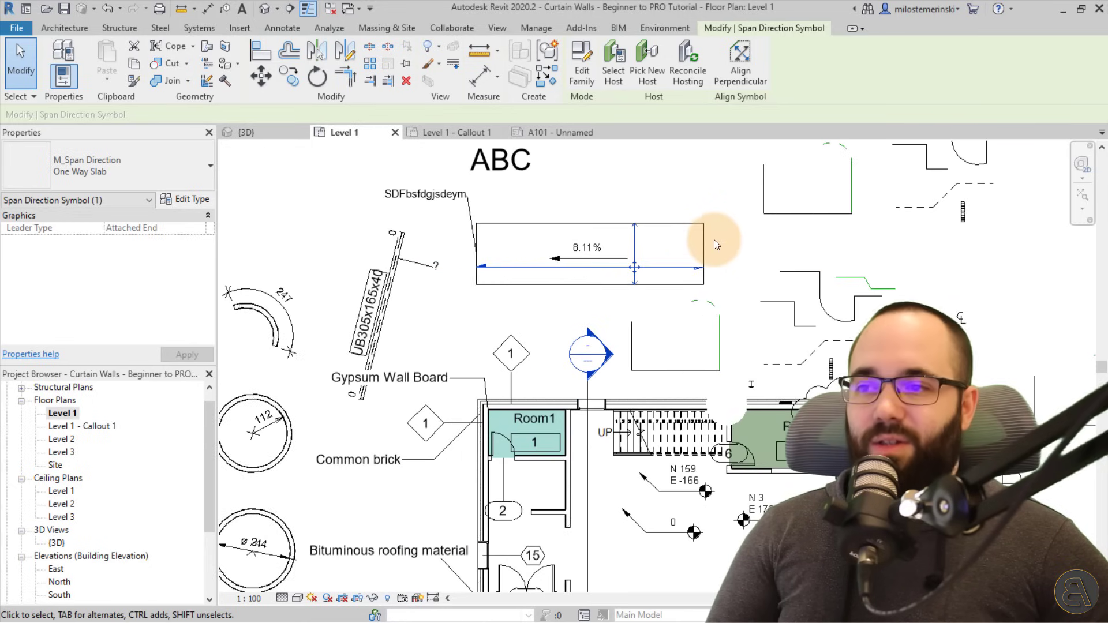
{"action": "left_click", "coordinate": [673, 246]}
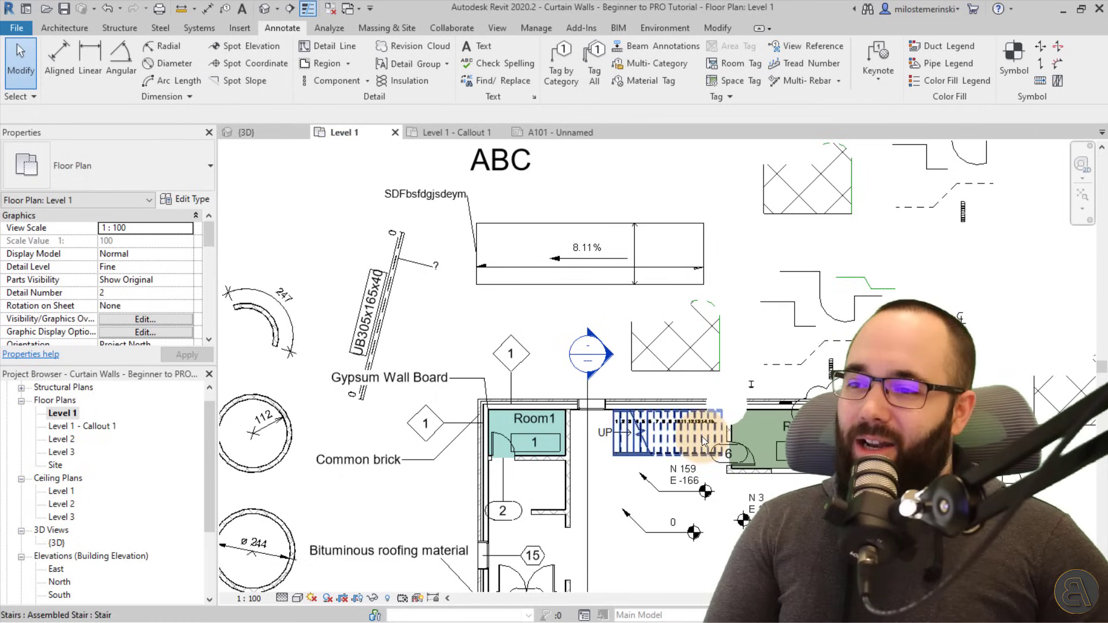
Inspect the properties of the tread/riser numbers on the Level 1 stair
{"action": "scroll", "coordinate": [702, 436], "scroll_direction": "up", "scroll_amount": 5}
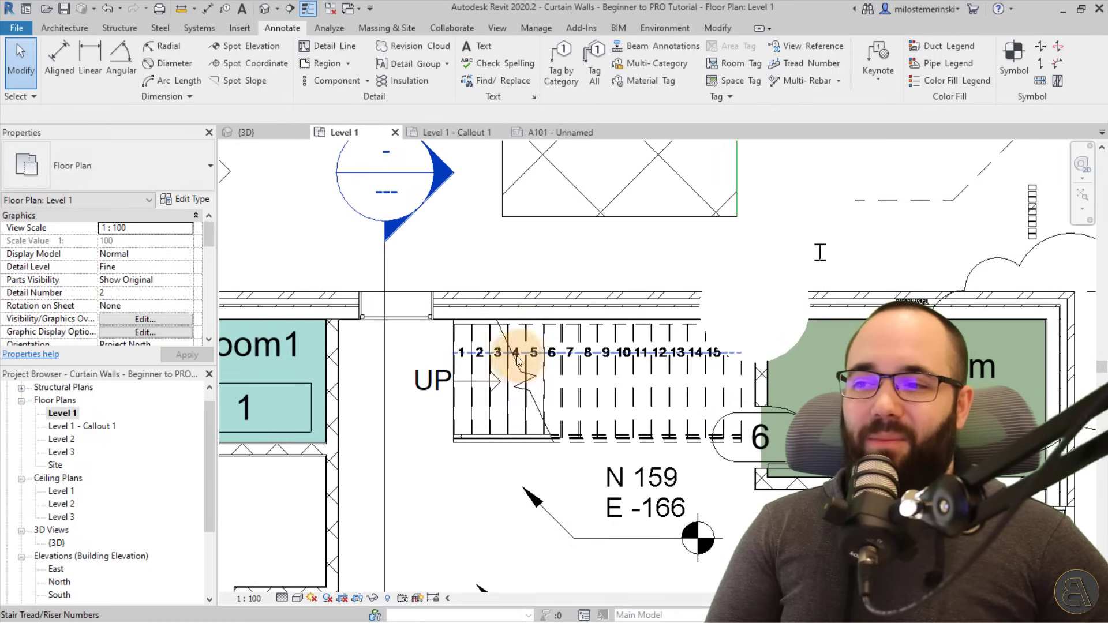
{"action": "left_click", "coordinate": [489, 354]}
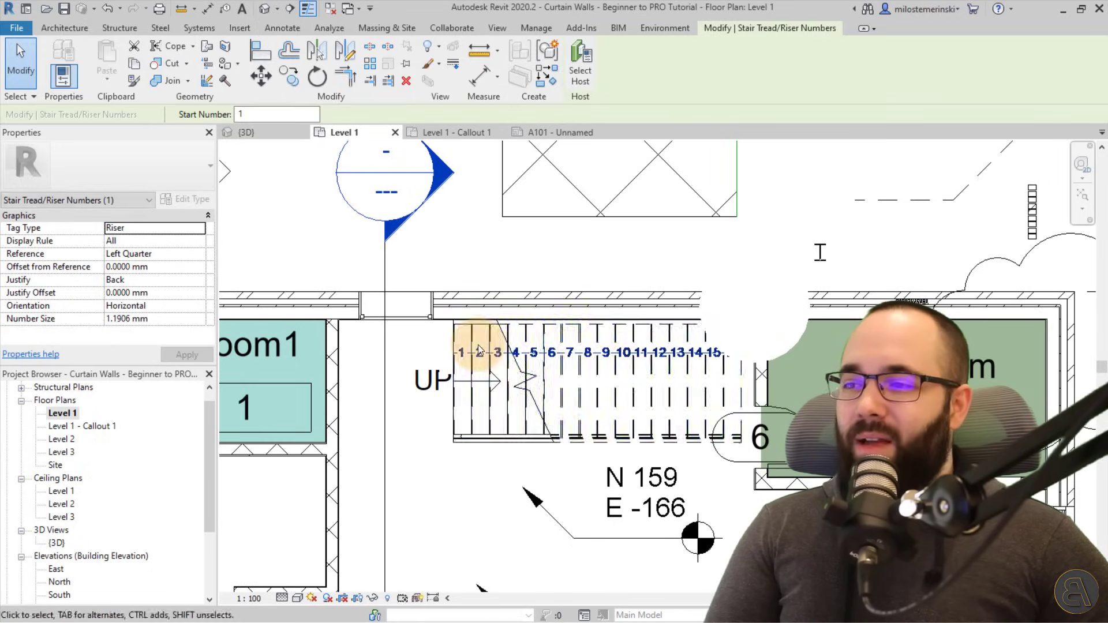
{"action": "left_click", "coordinate": [417, 344]}
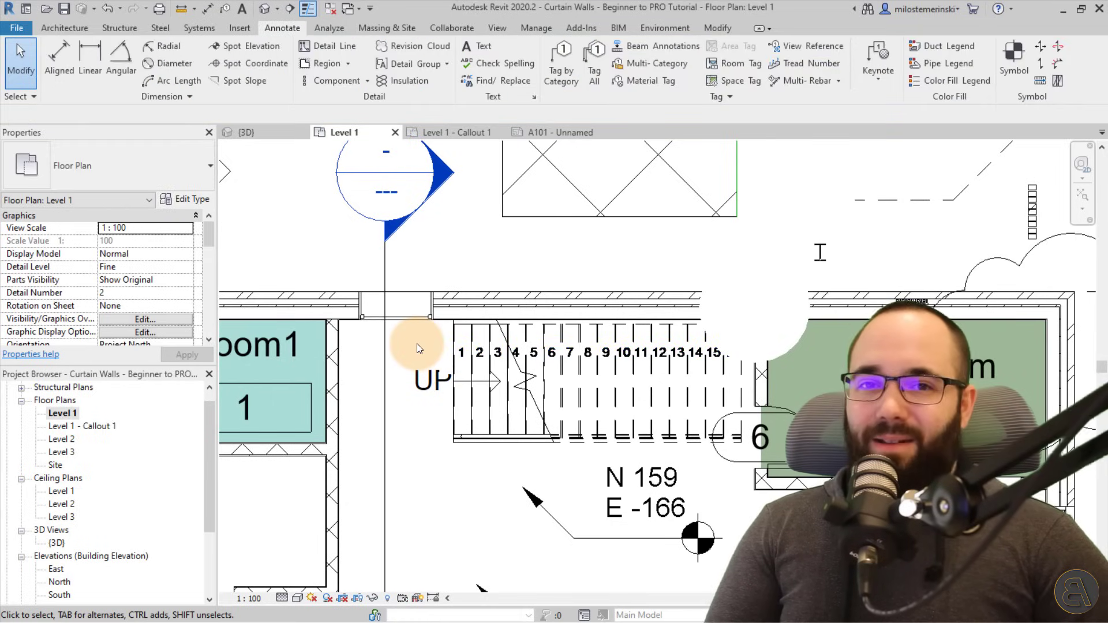